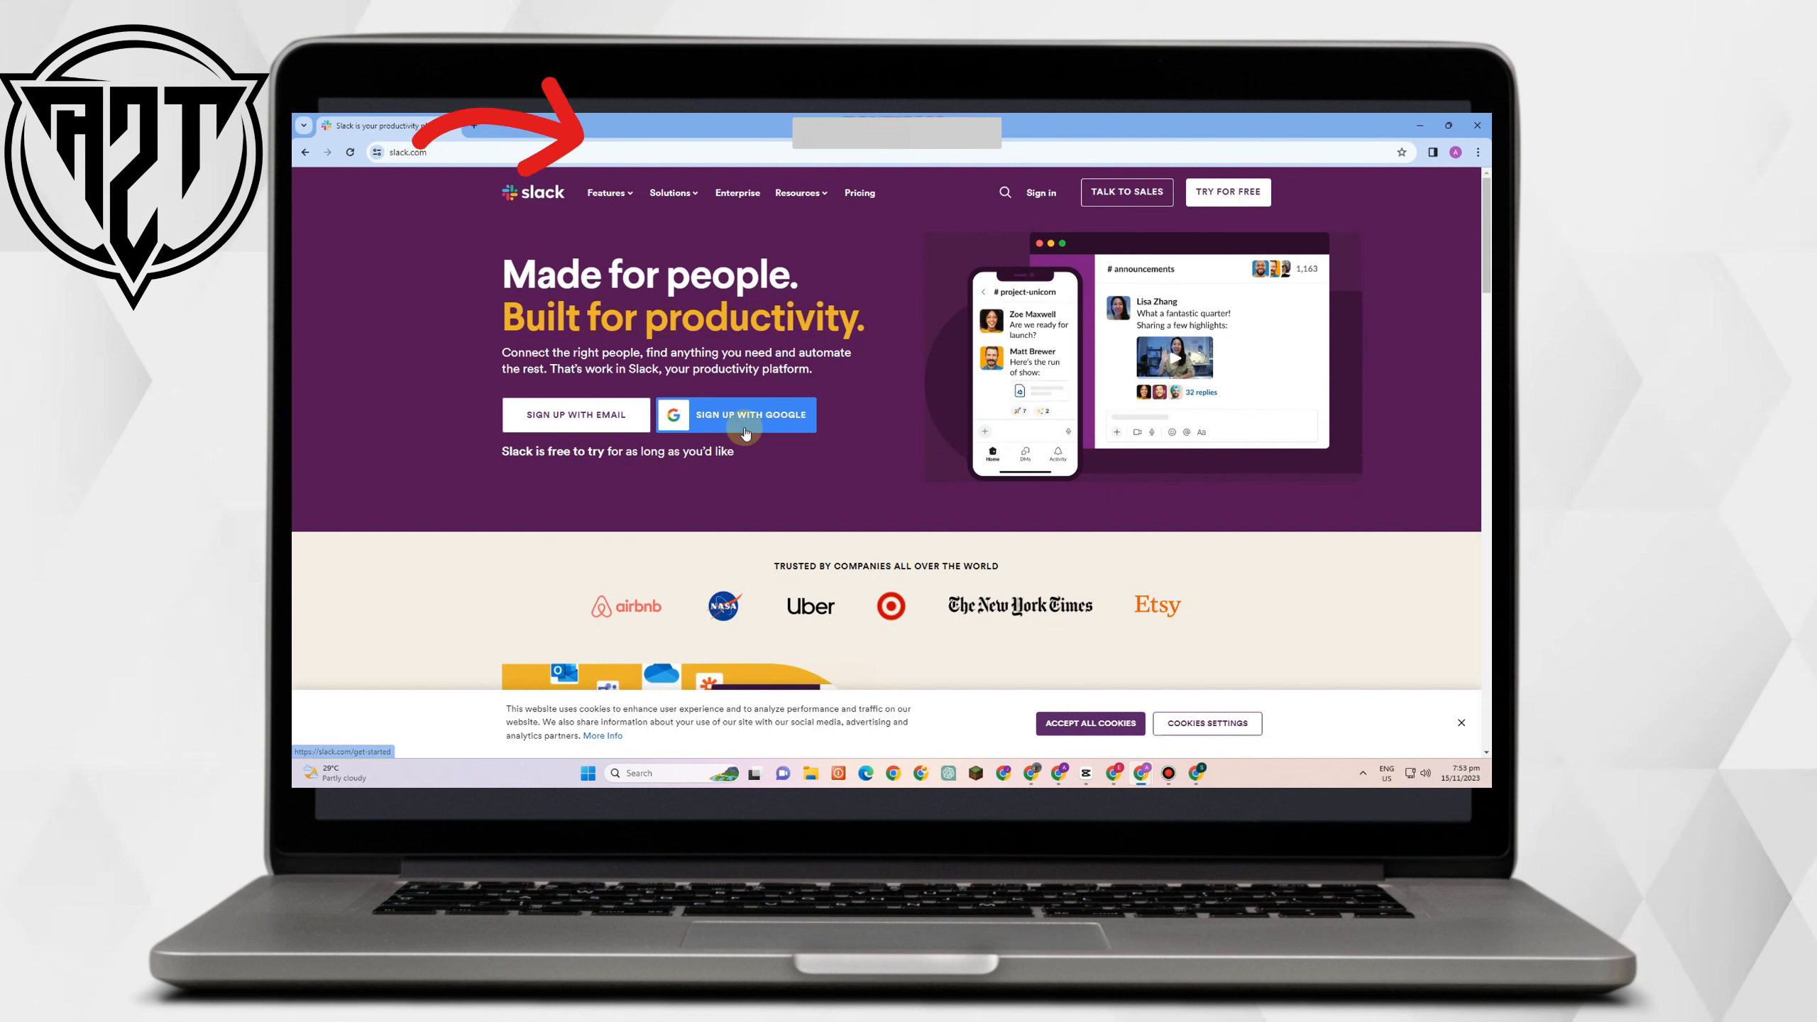
# Browse the Slack homepage's Features, Solutions, Enterprise and Resources menus.
pyautogui.click(618, 192)
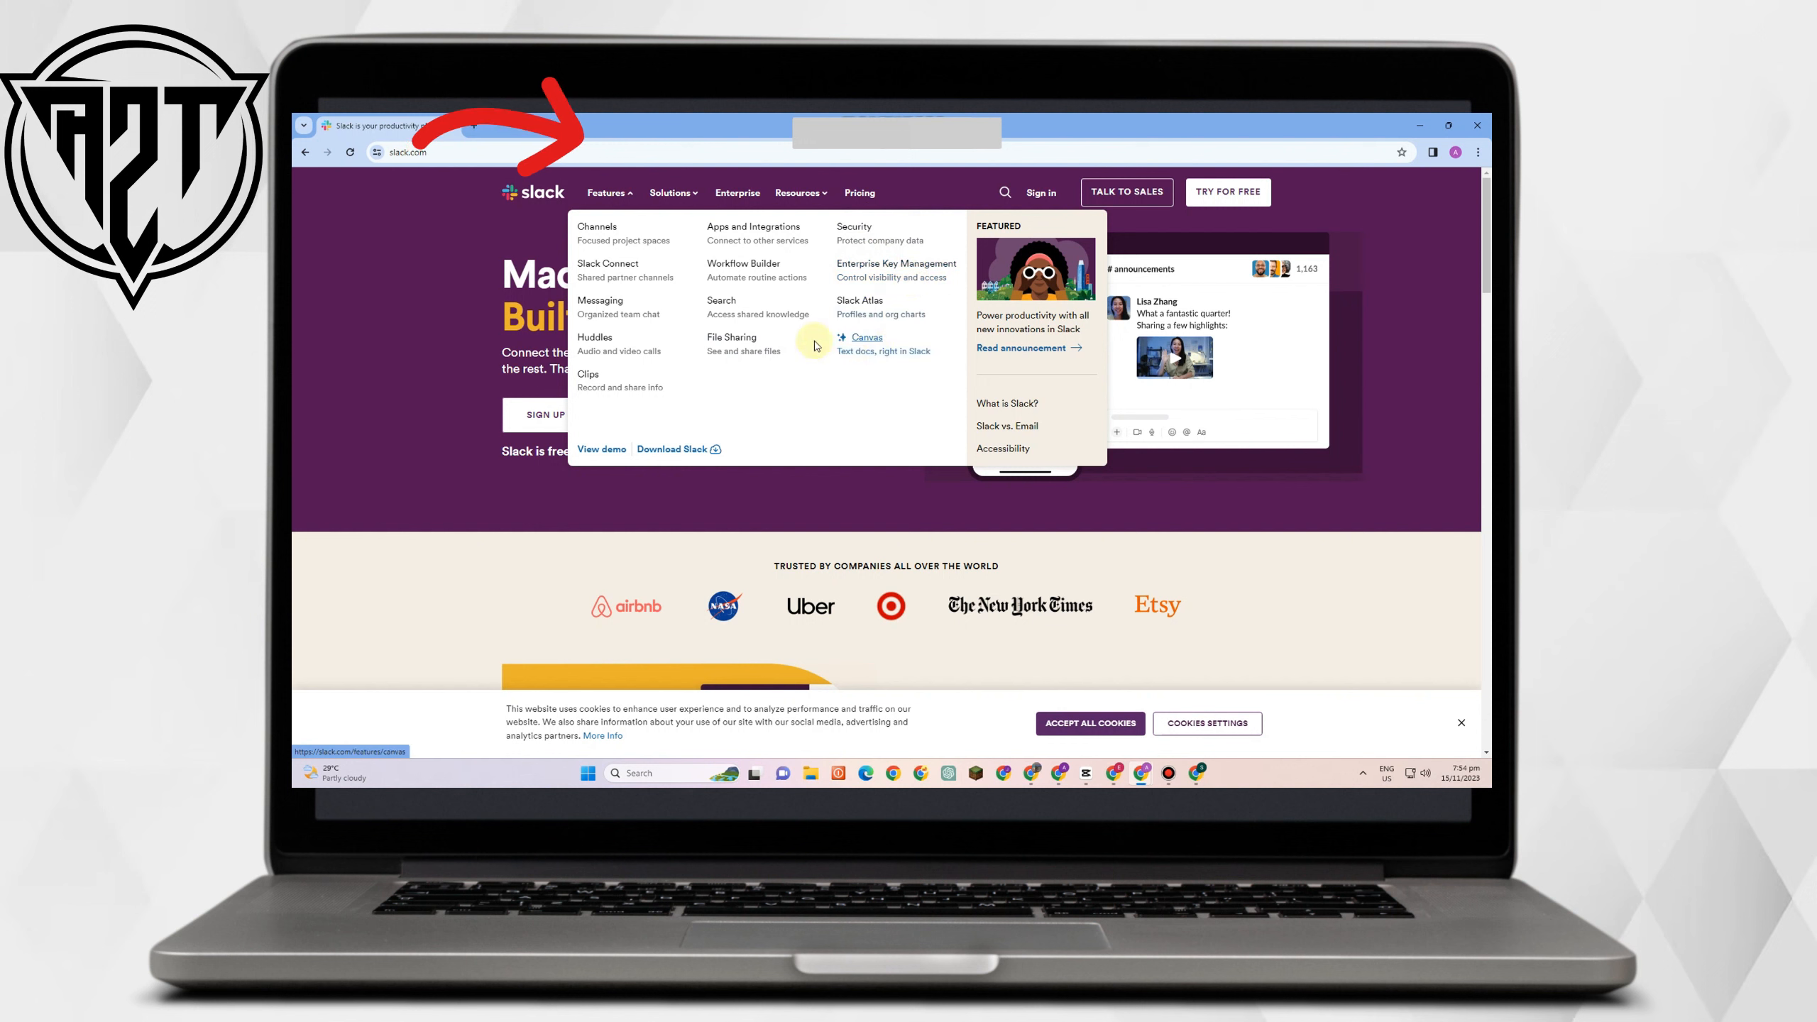
pyautogui.click(679, 195)
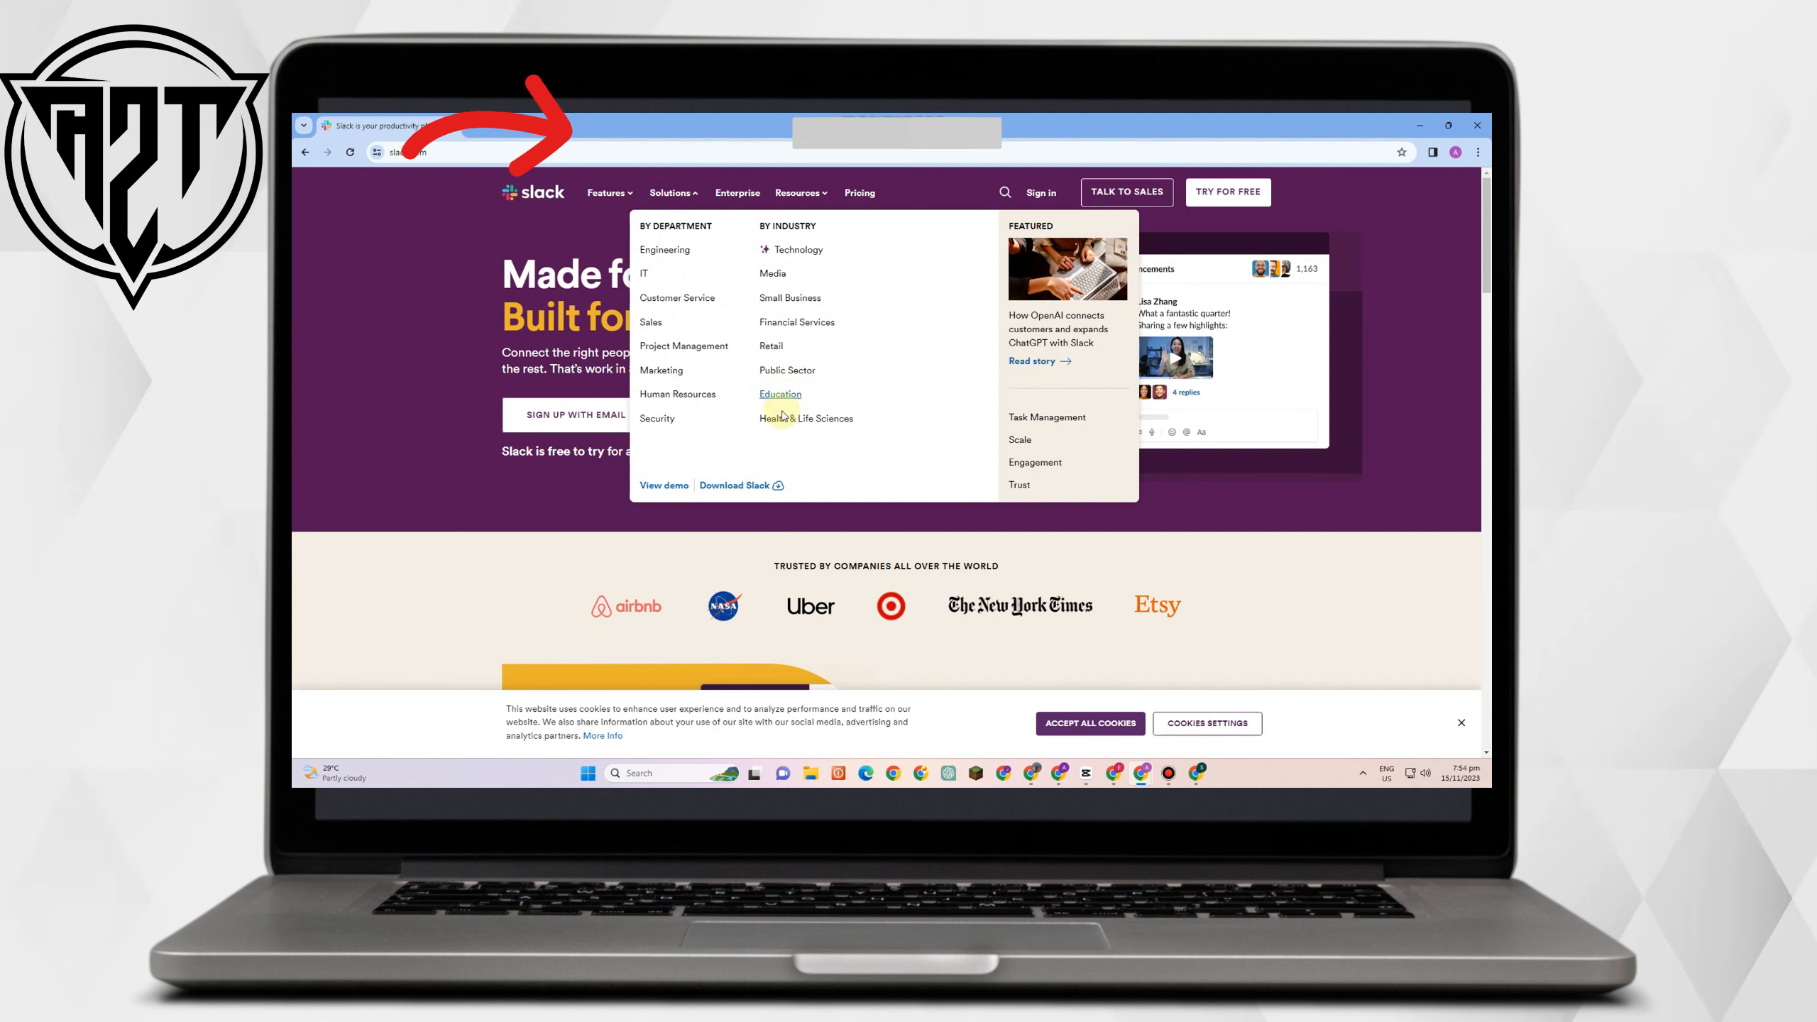
pyautogui.click(750, 195)
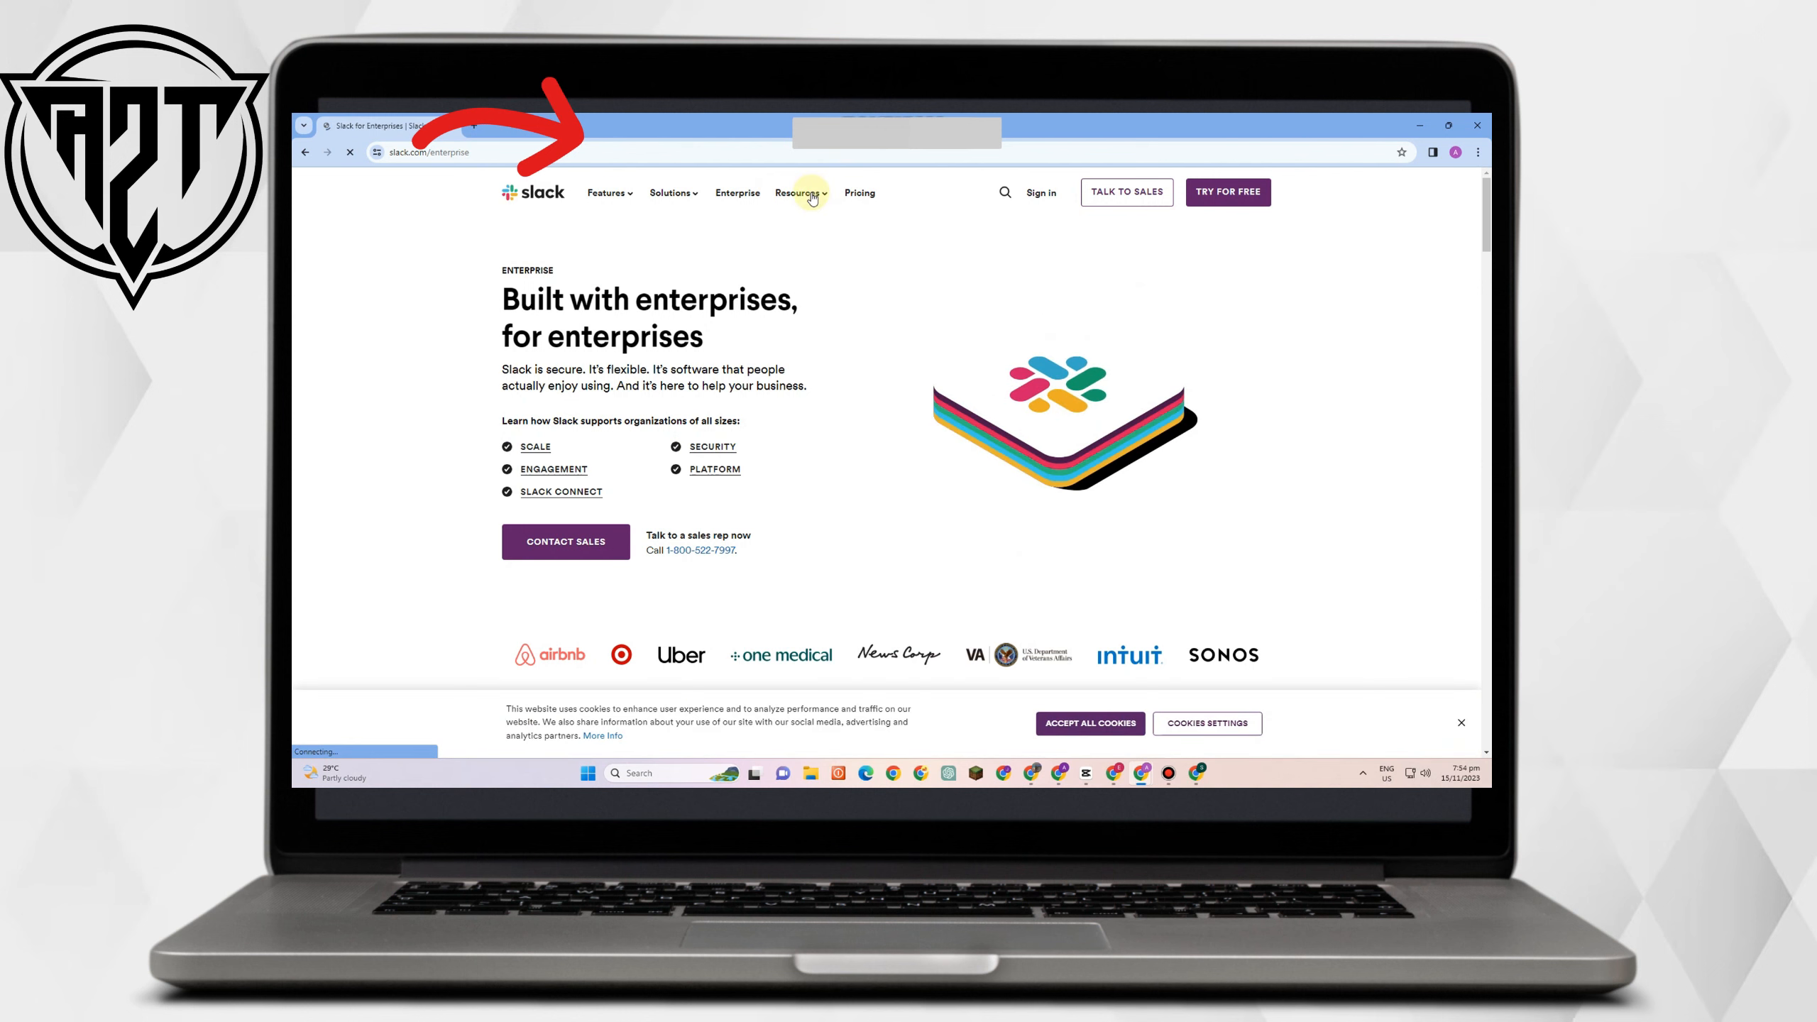
pyautogui.click(813, 197)
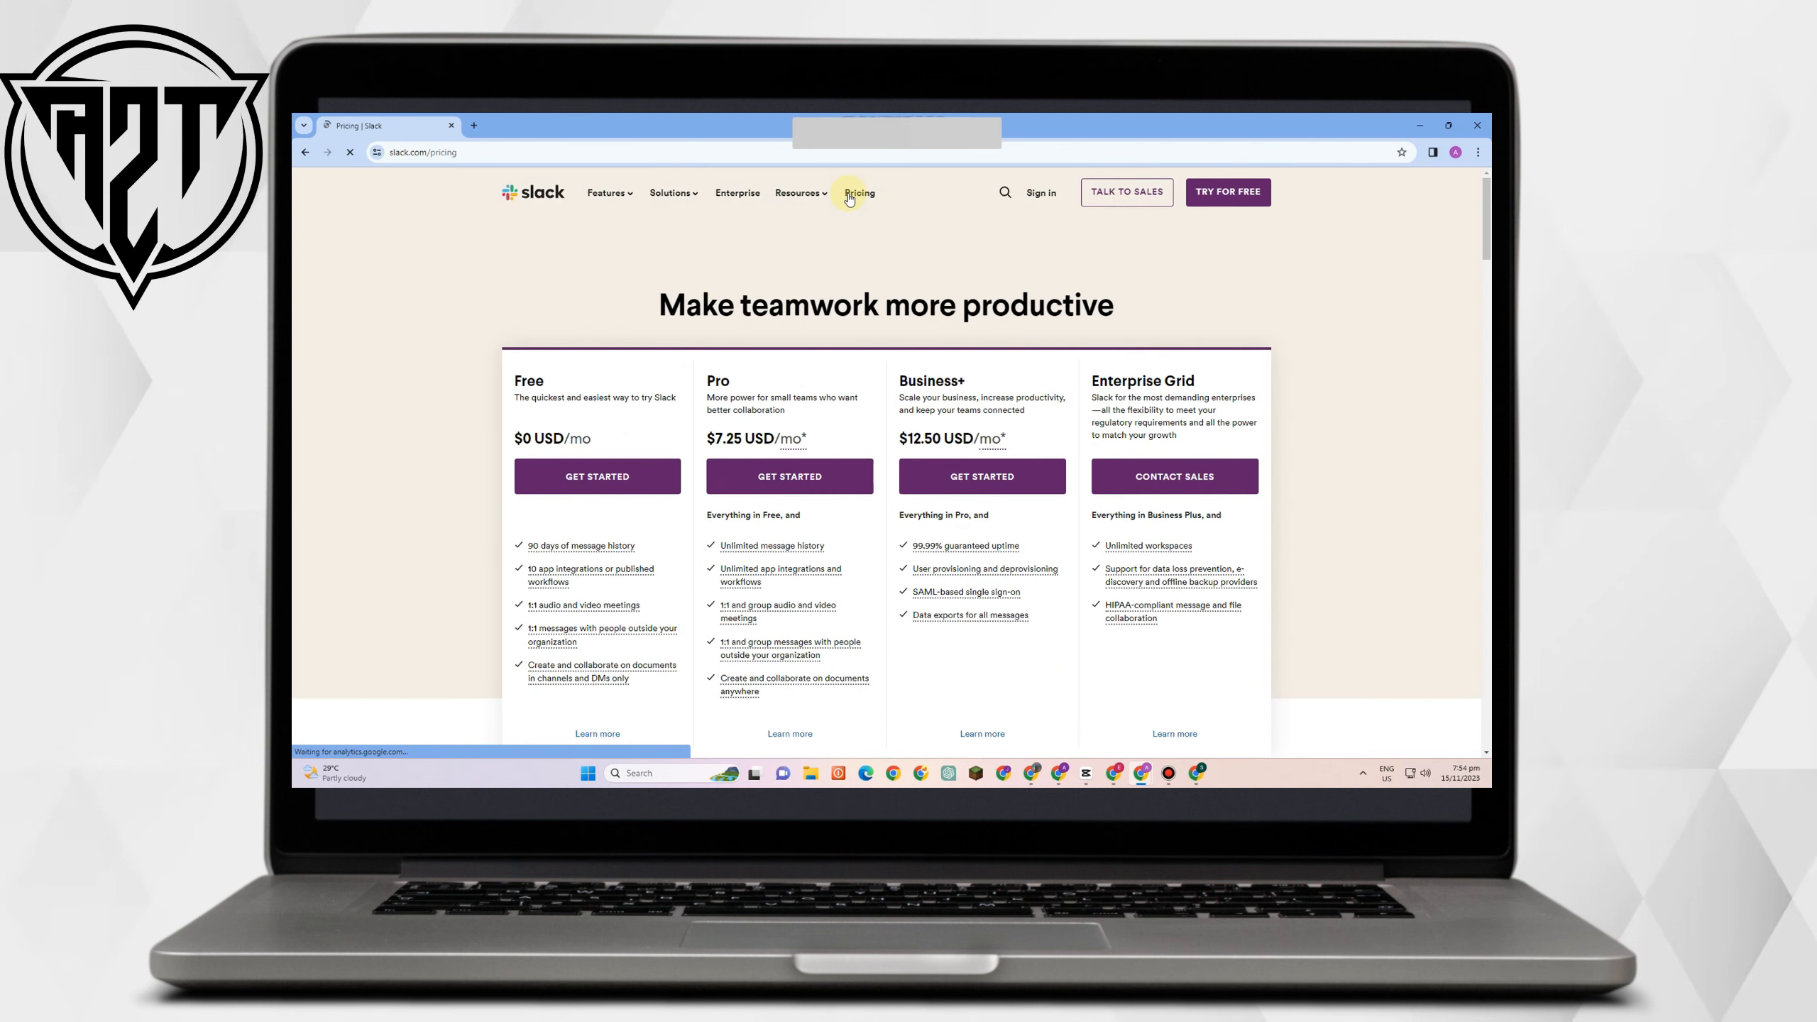
pyautogui.scroll(-1, 612, 501)
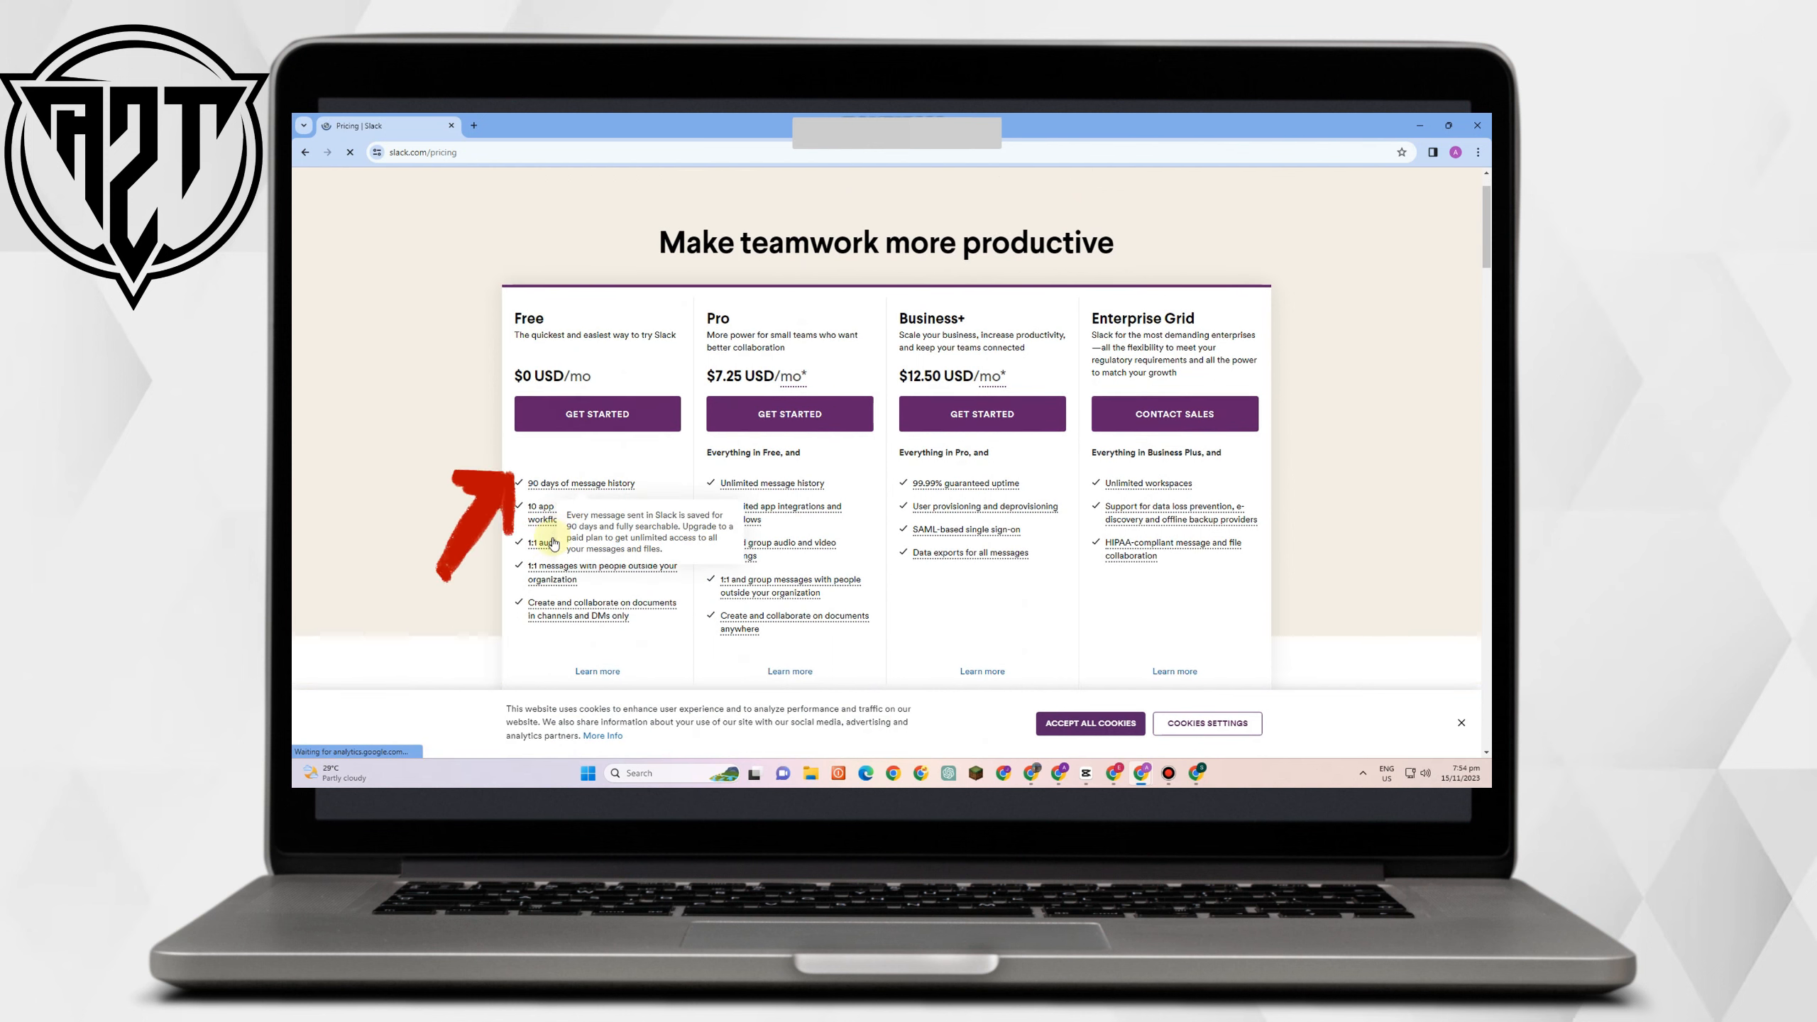
pyautogui.scroll(-1, 553, 544)
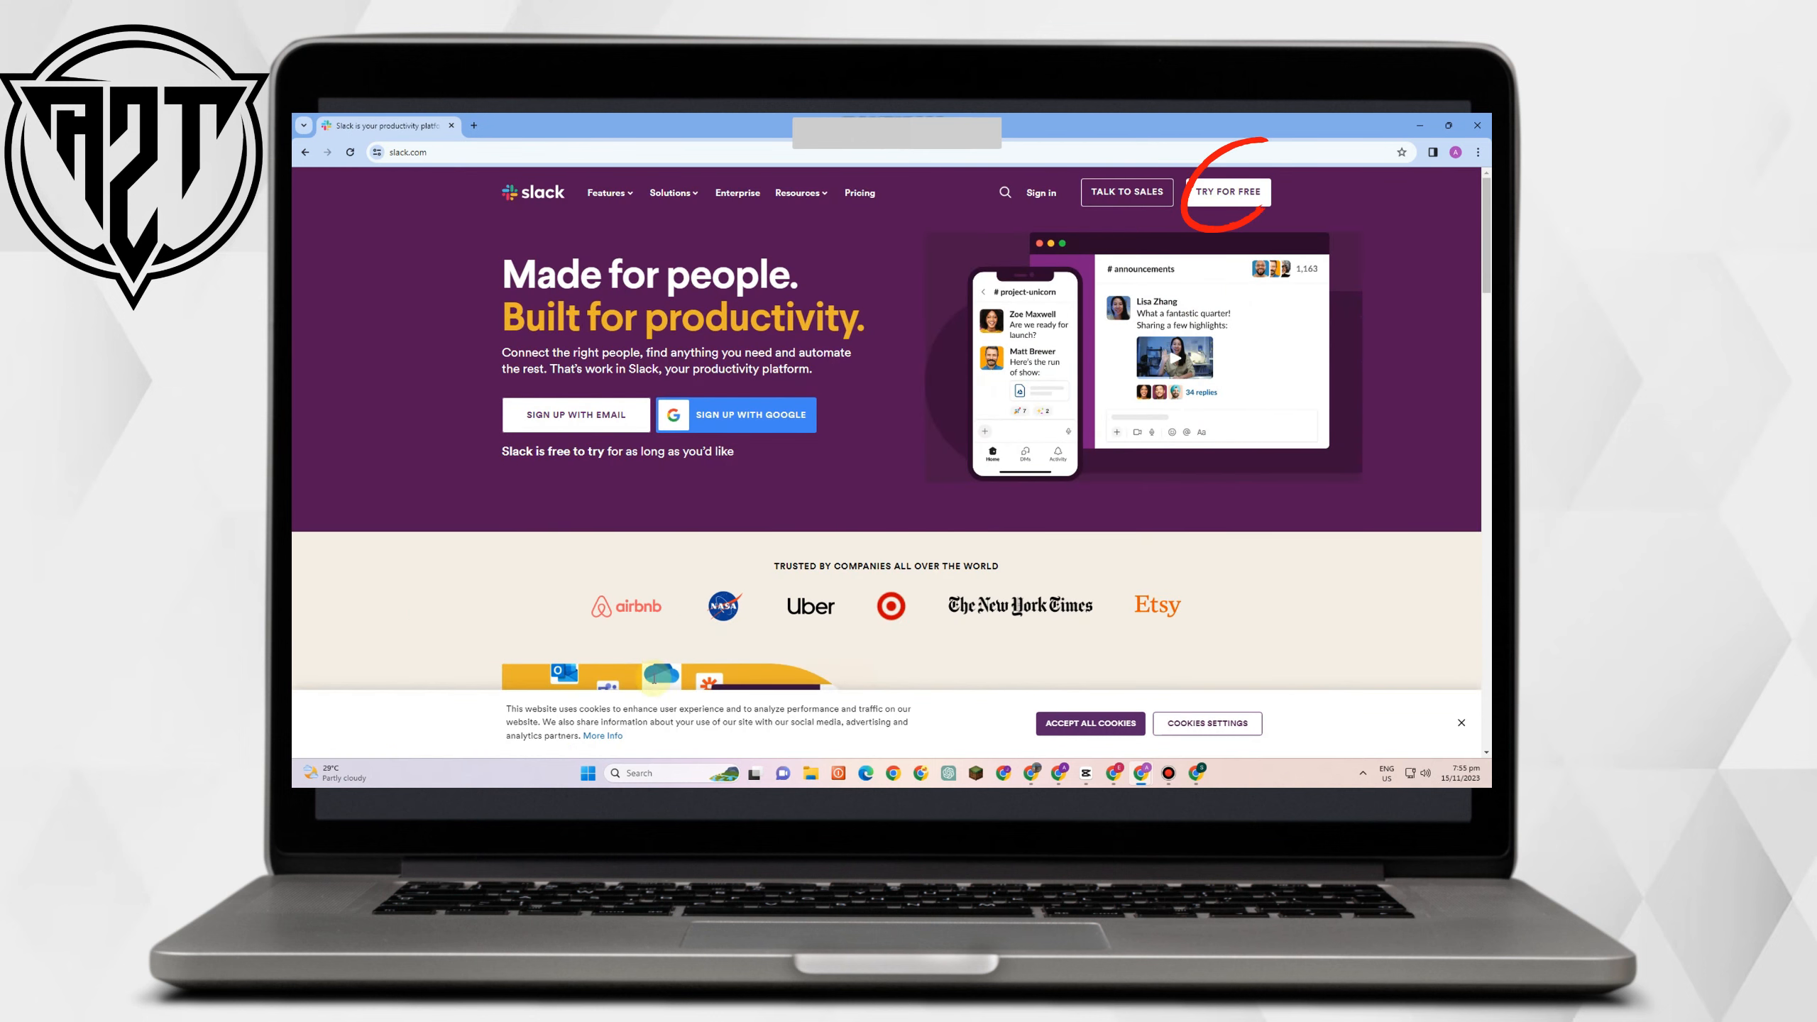
# Sign up free with a Google account, opt into marketing e-mails, and create a workspace.
pyautogui.click(1220, 192)
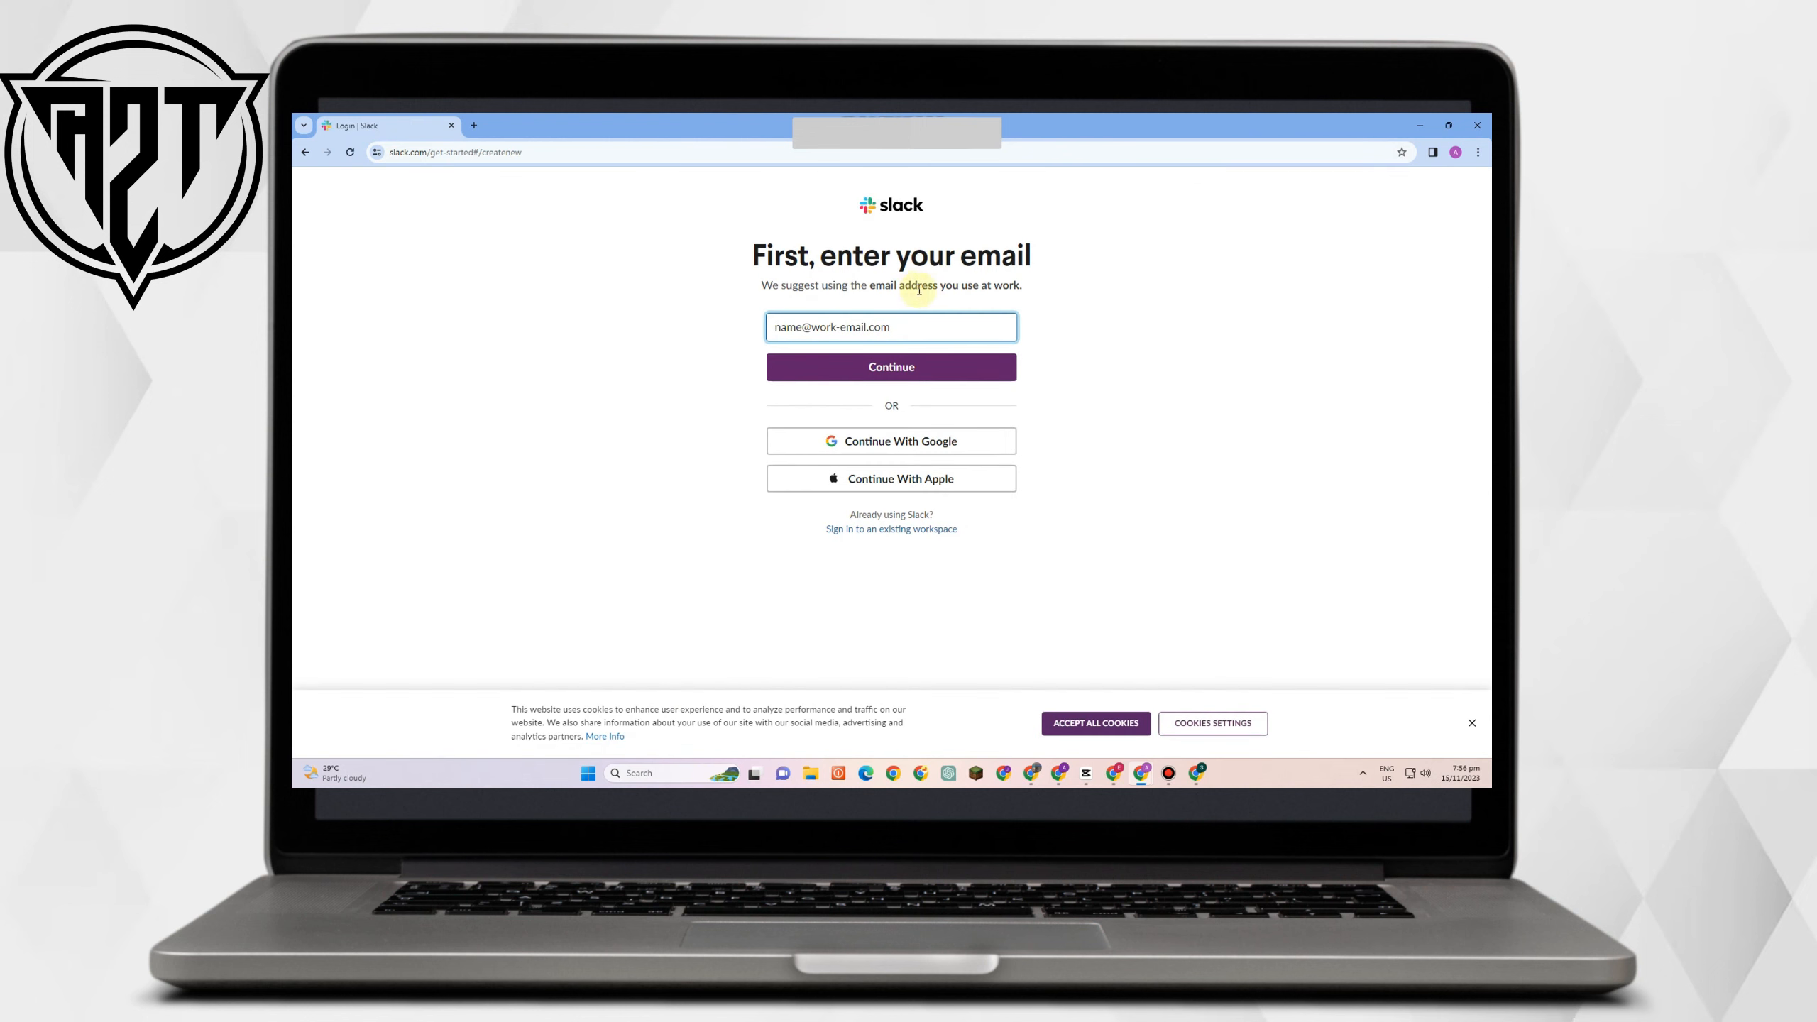
pyautogui.moveTo(978, 286); pyautogui.dragTo(759, 284)
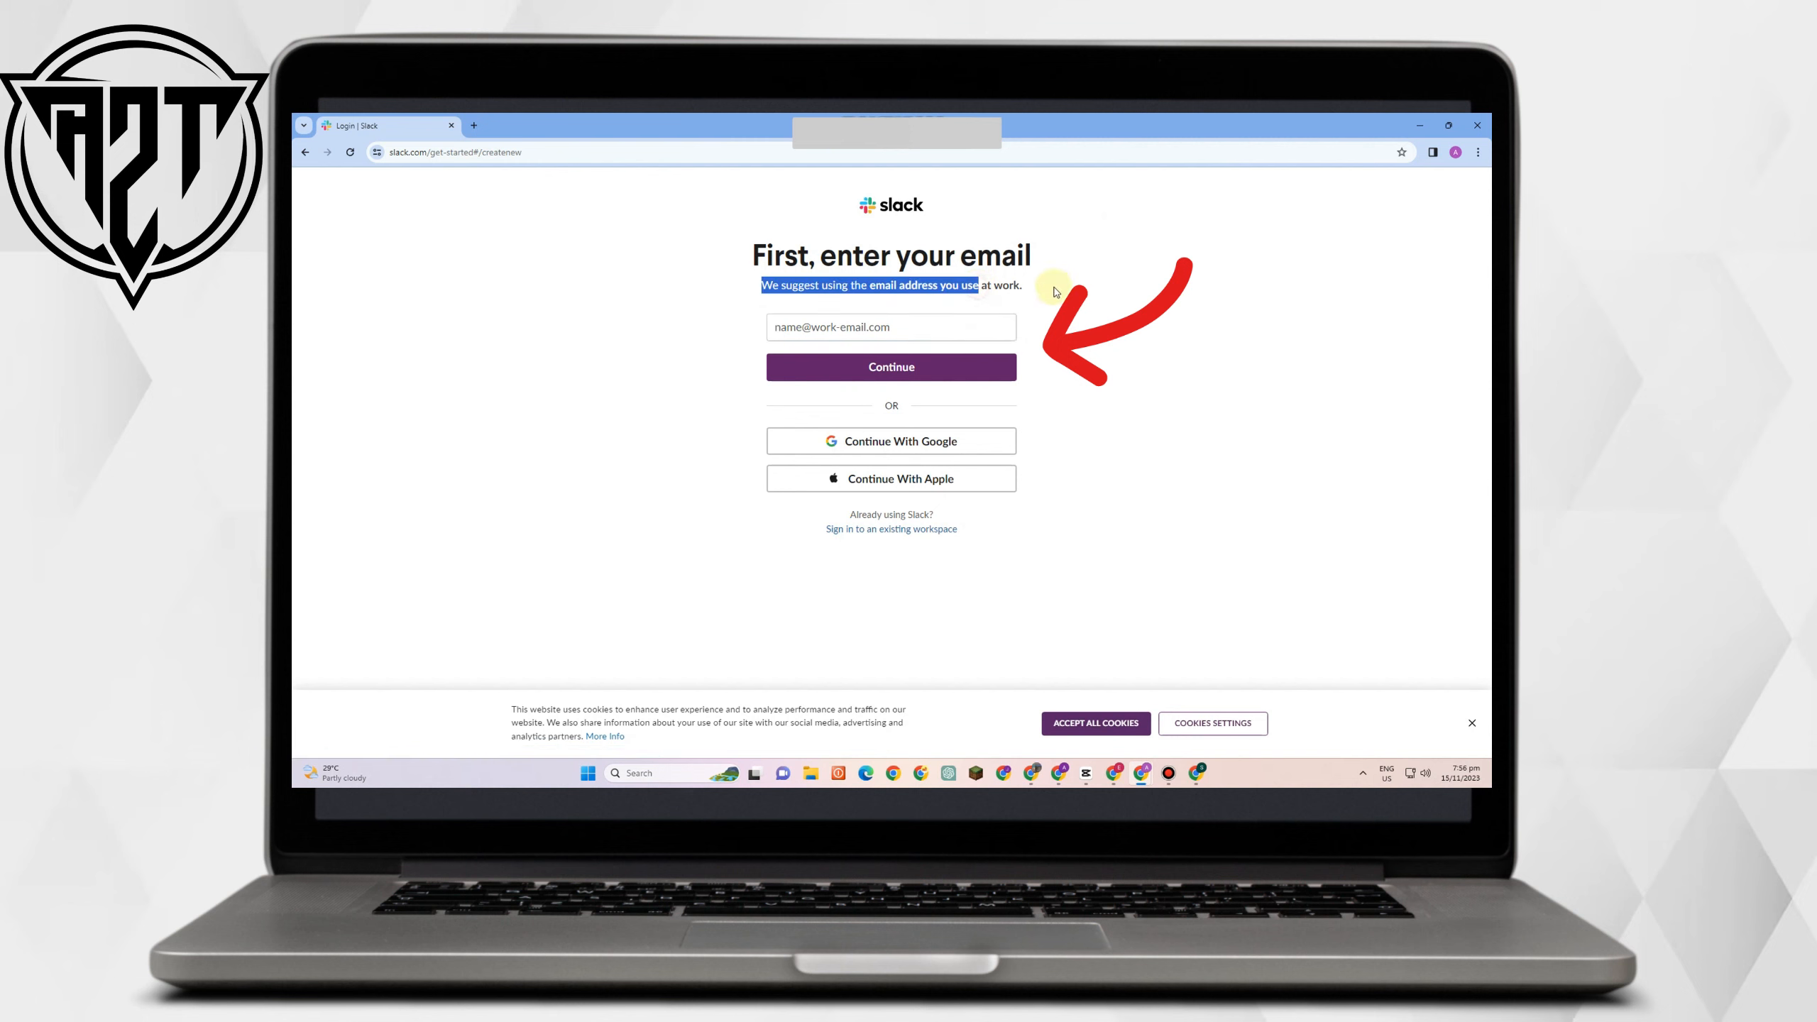
pyautogui.click(777, 347)
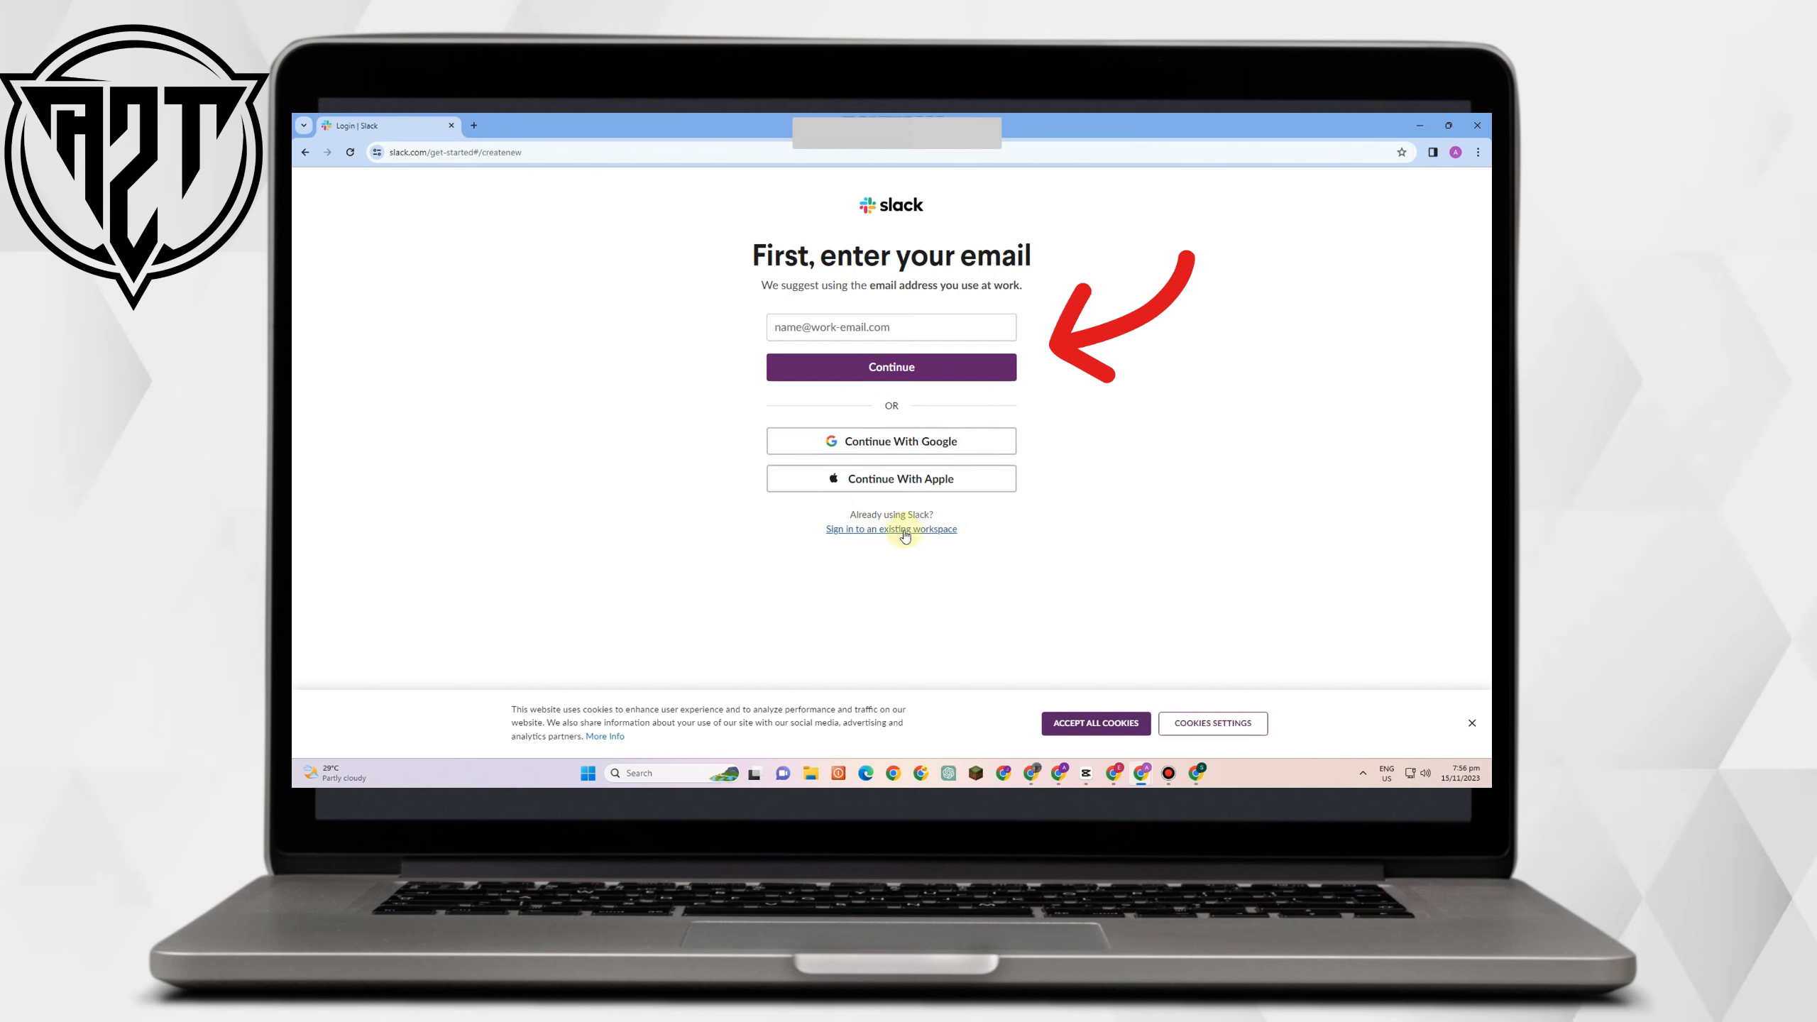
pyautogui.click(1473, 723)
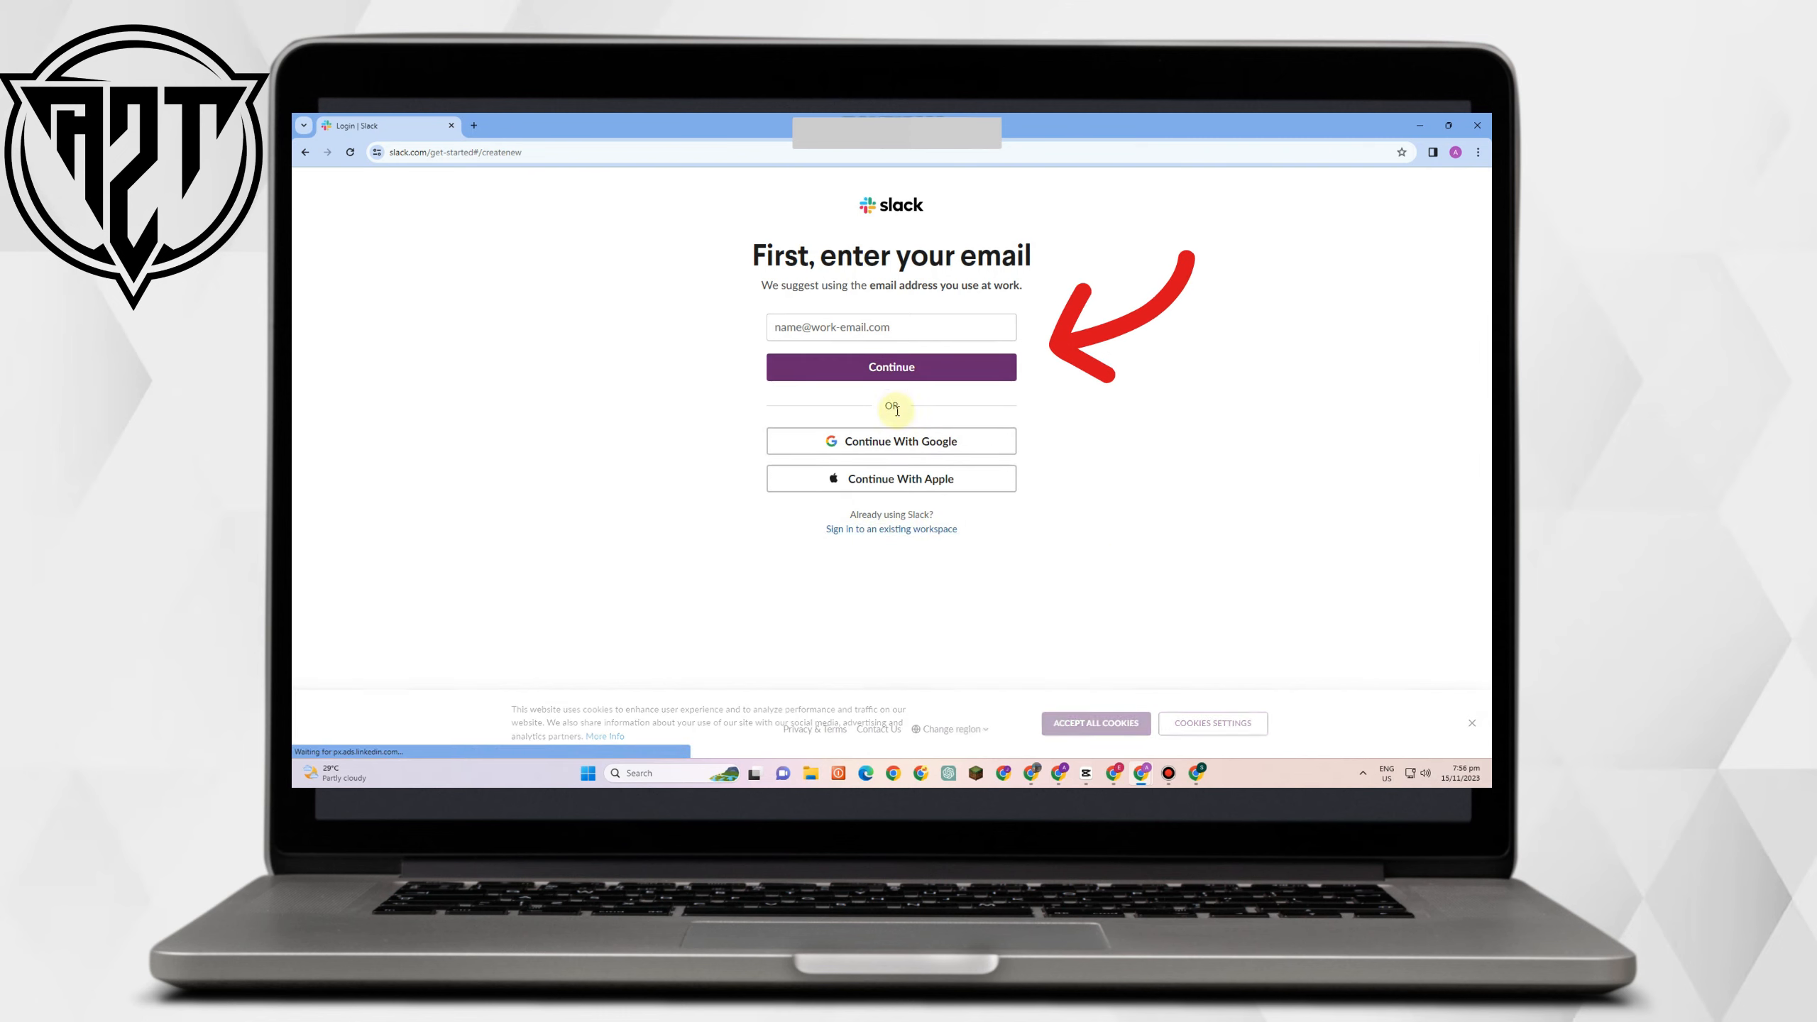
pyautogui.click(910, 442)
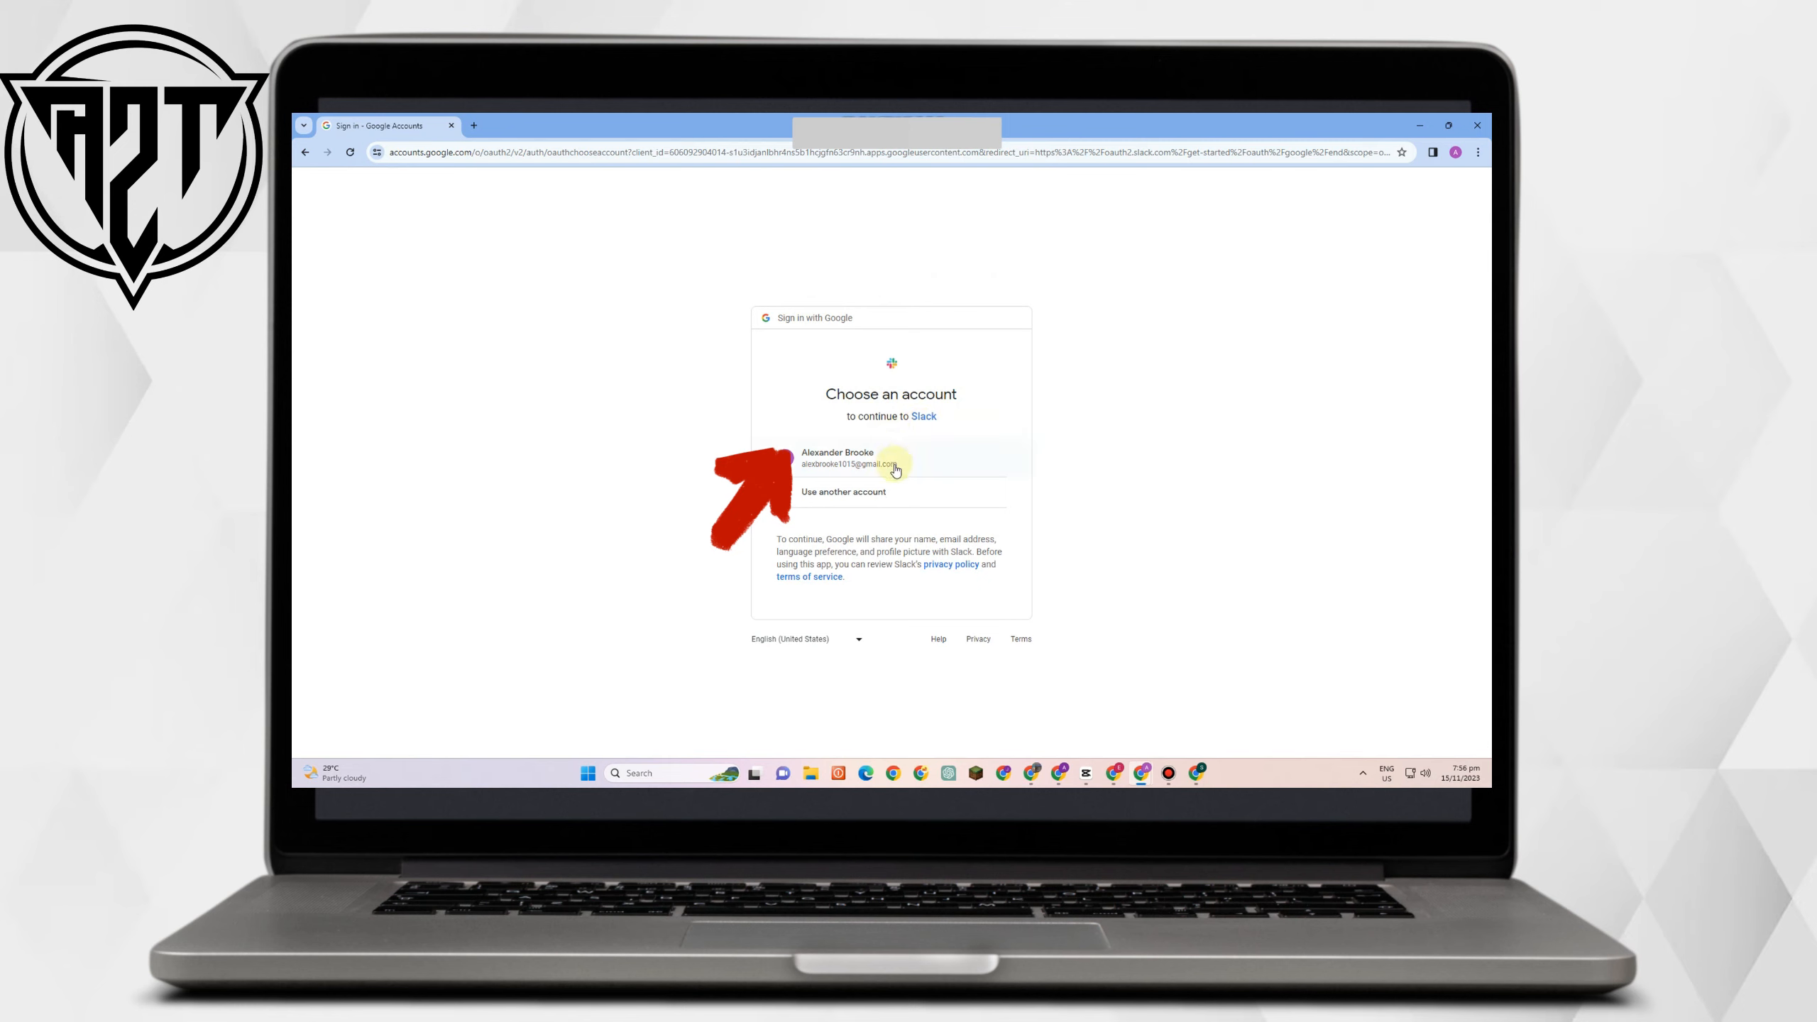
pyautogui.click(895, 463)
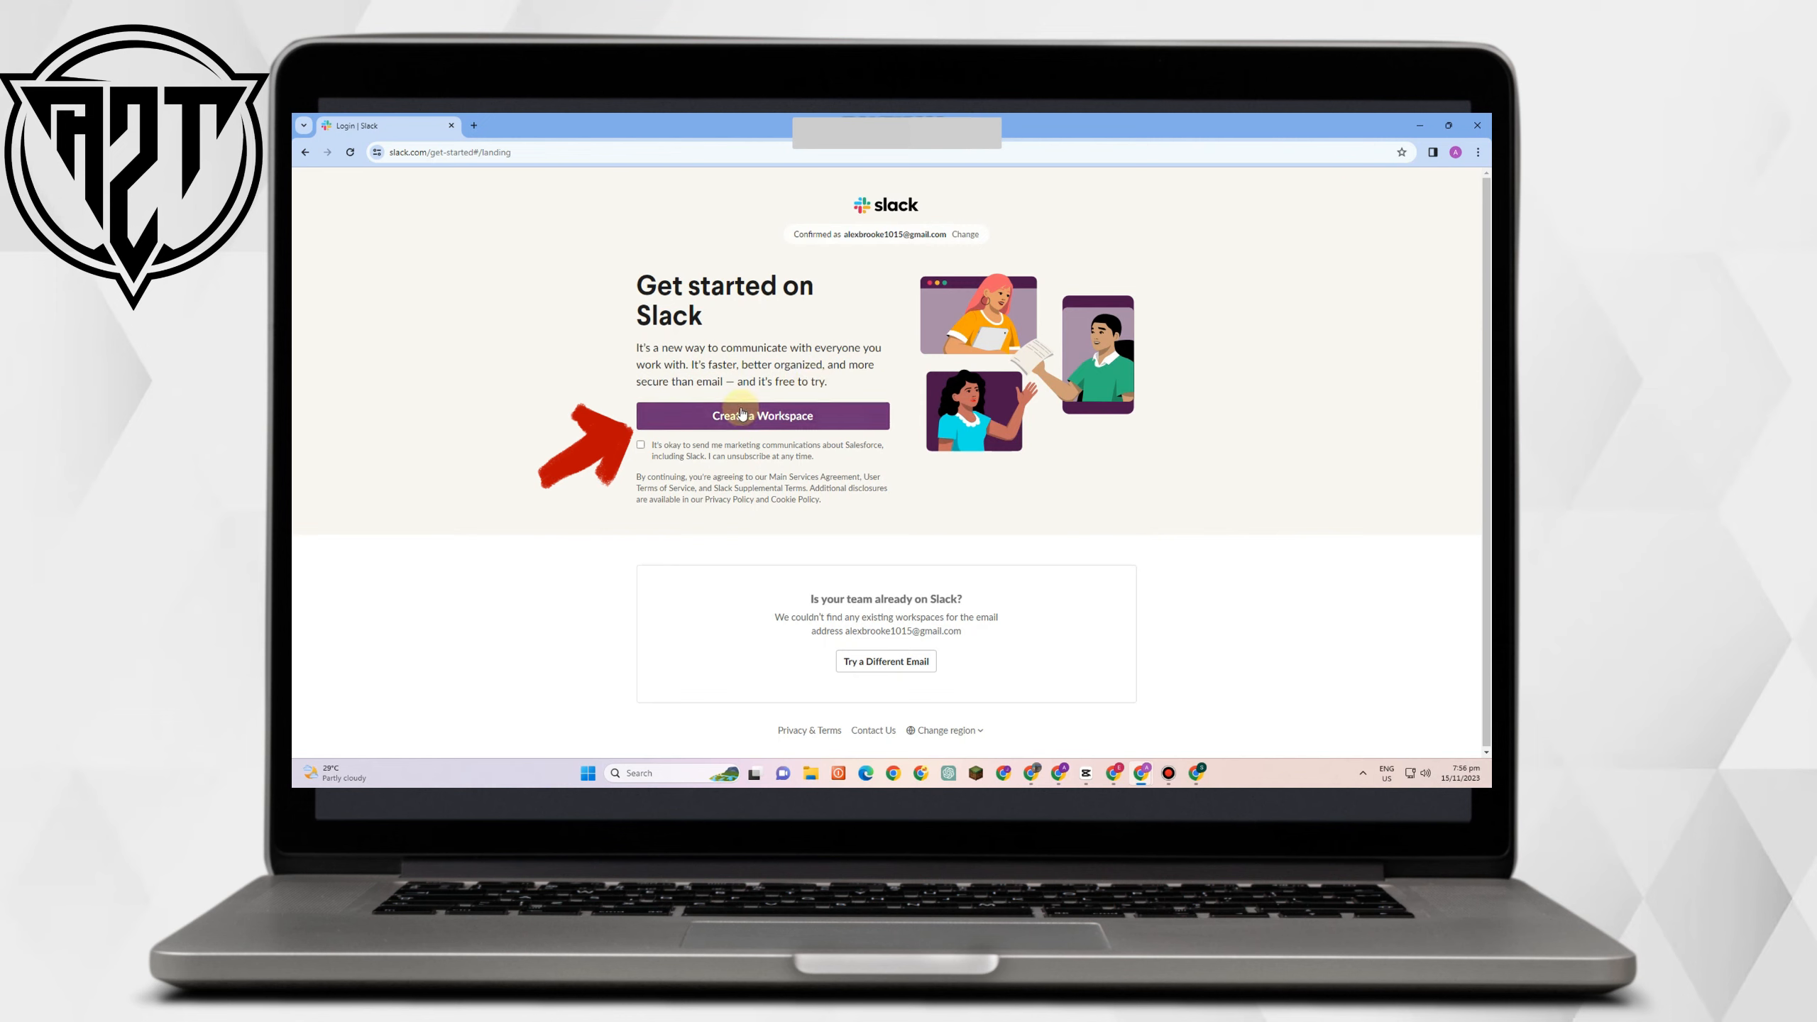
pyautogui.click(644, 447)
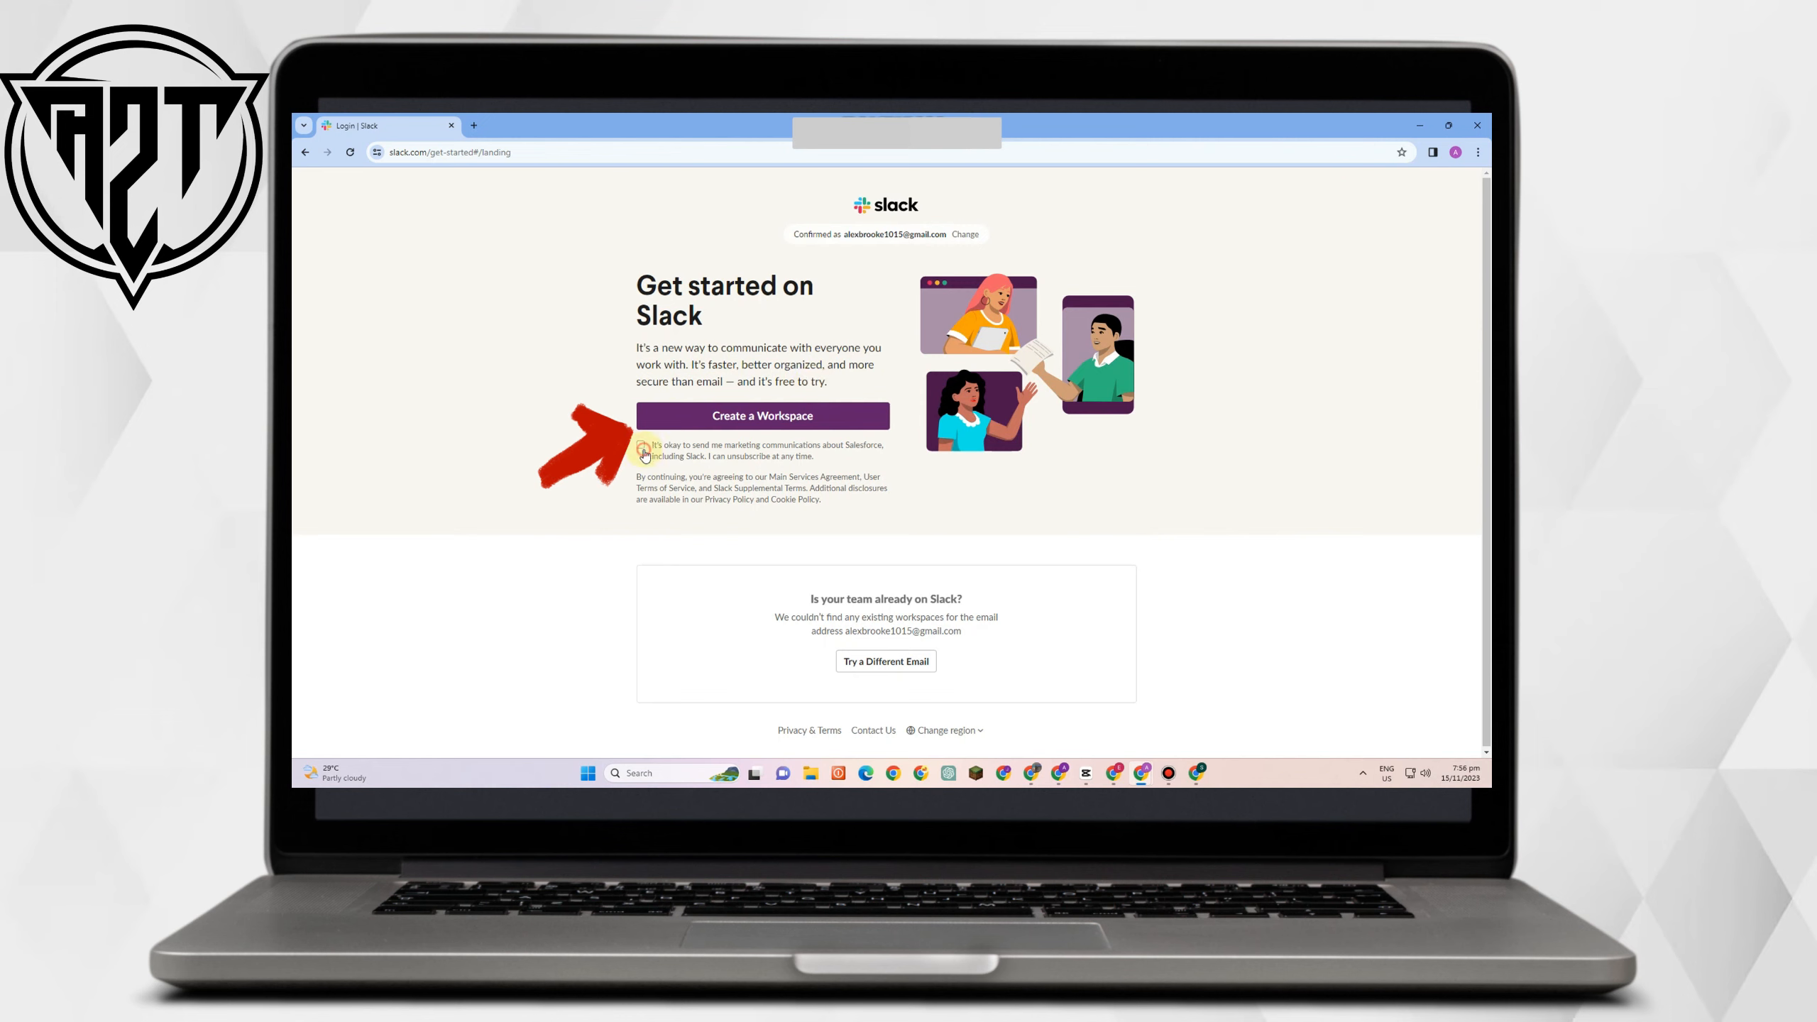
pyautogui.click(808, 432)
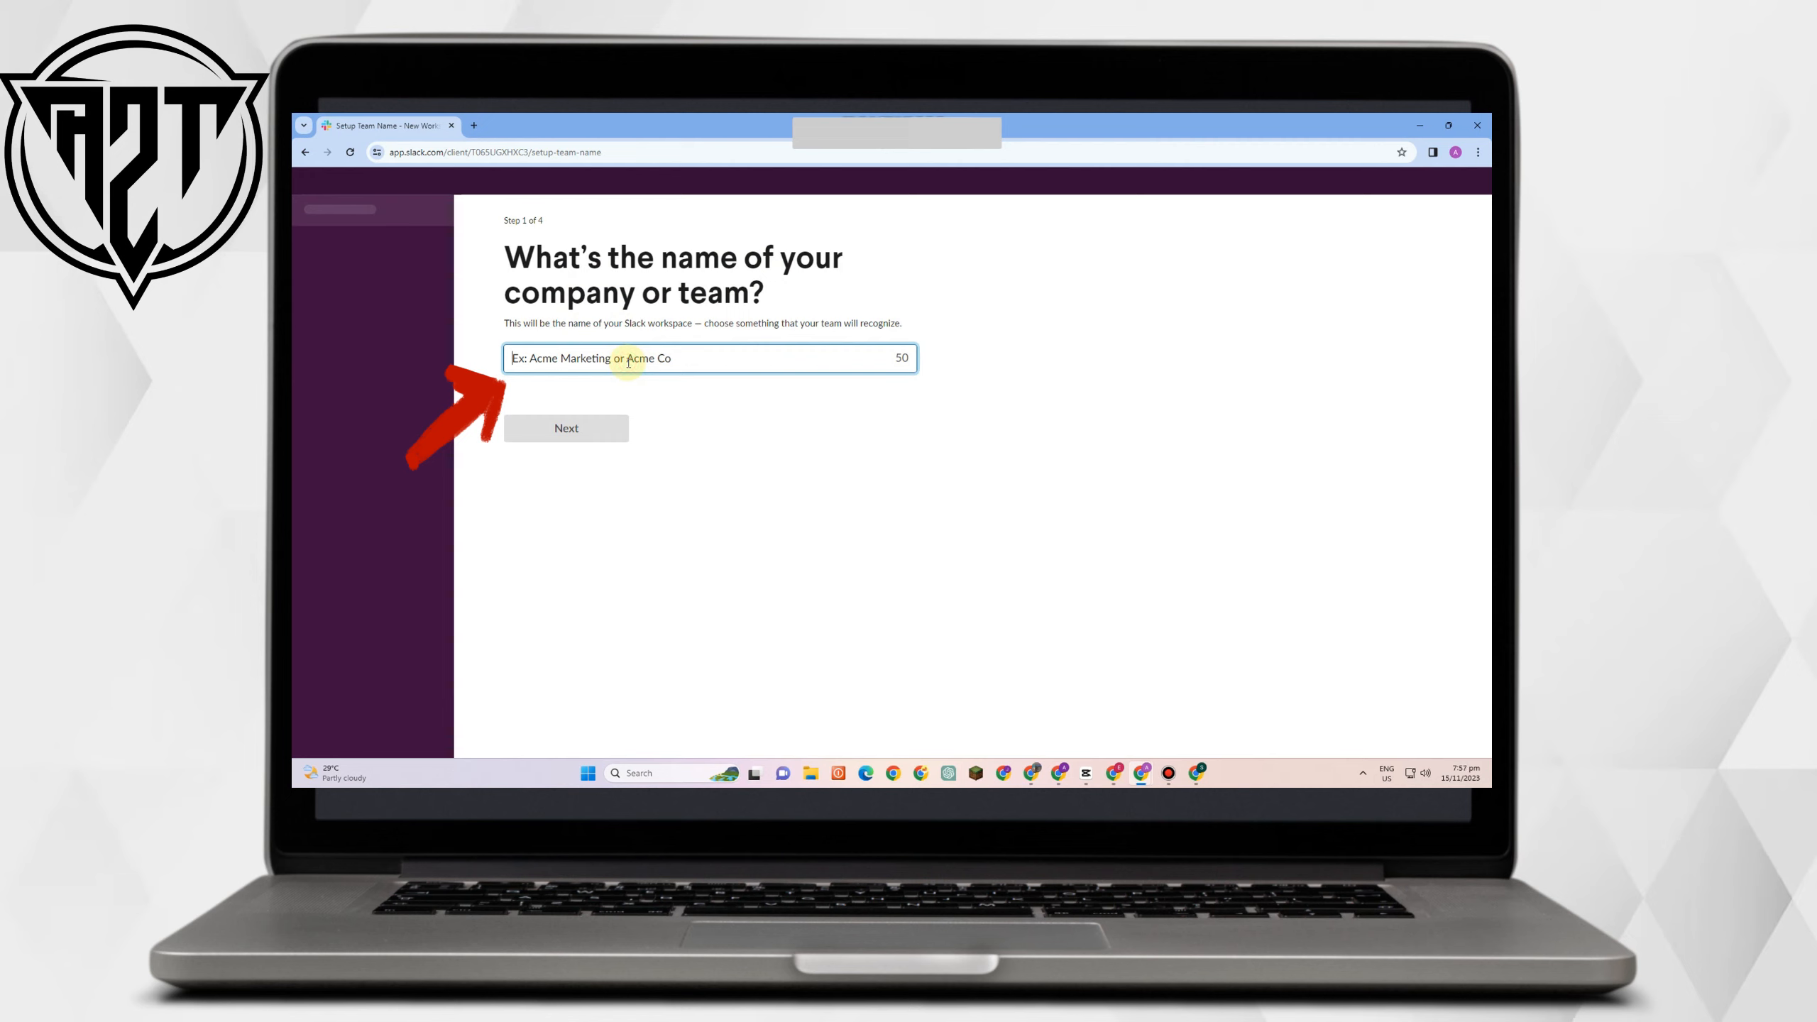
# Name the workspace 'Virtual Services' and keep the suggested display name.
pyautogui.write('Virtual Services')
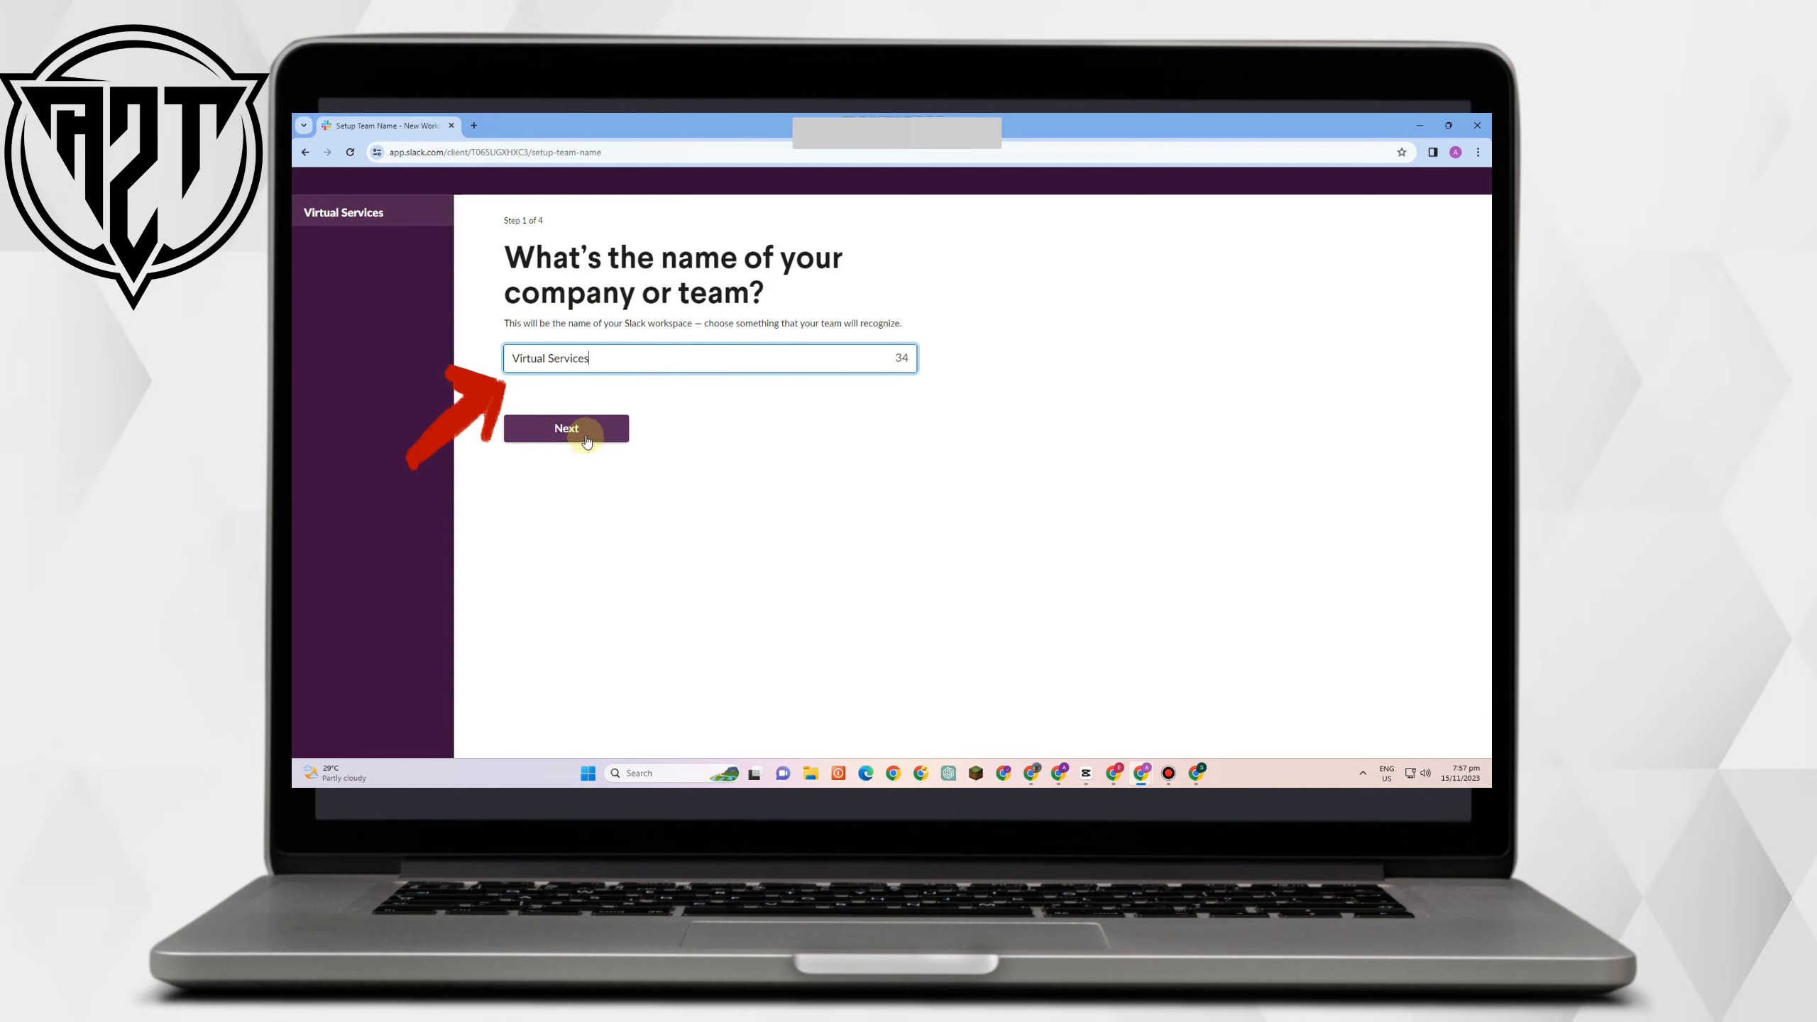
pyautogui.click(585, 436)
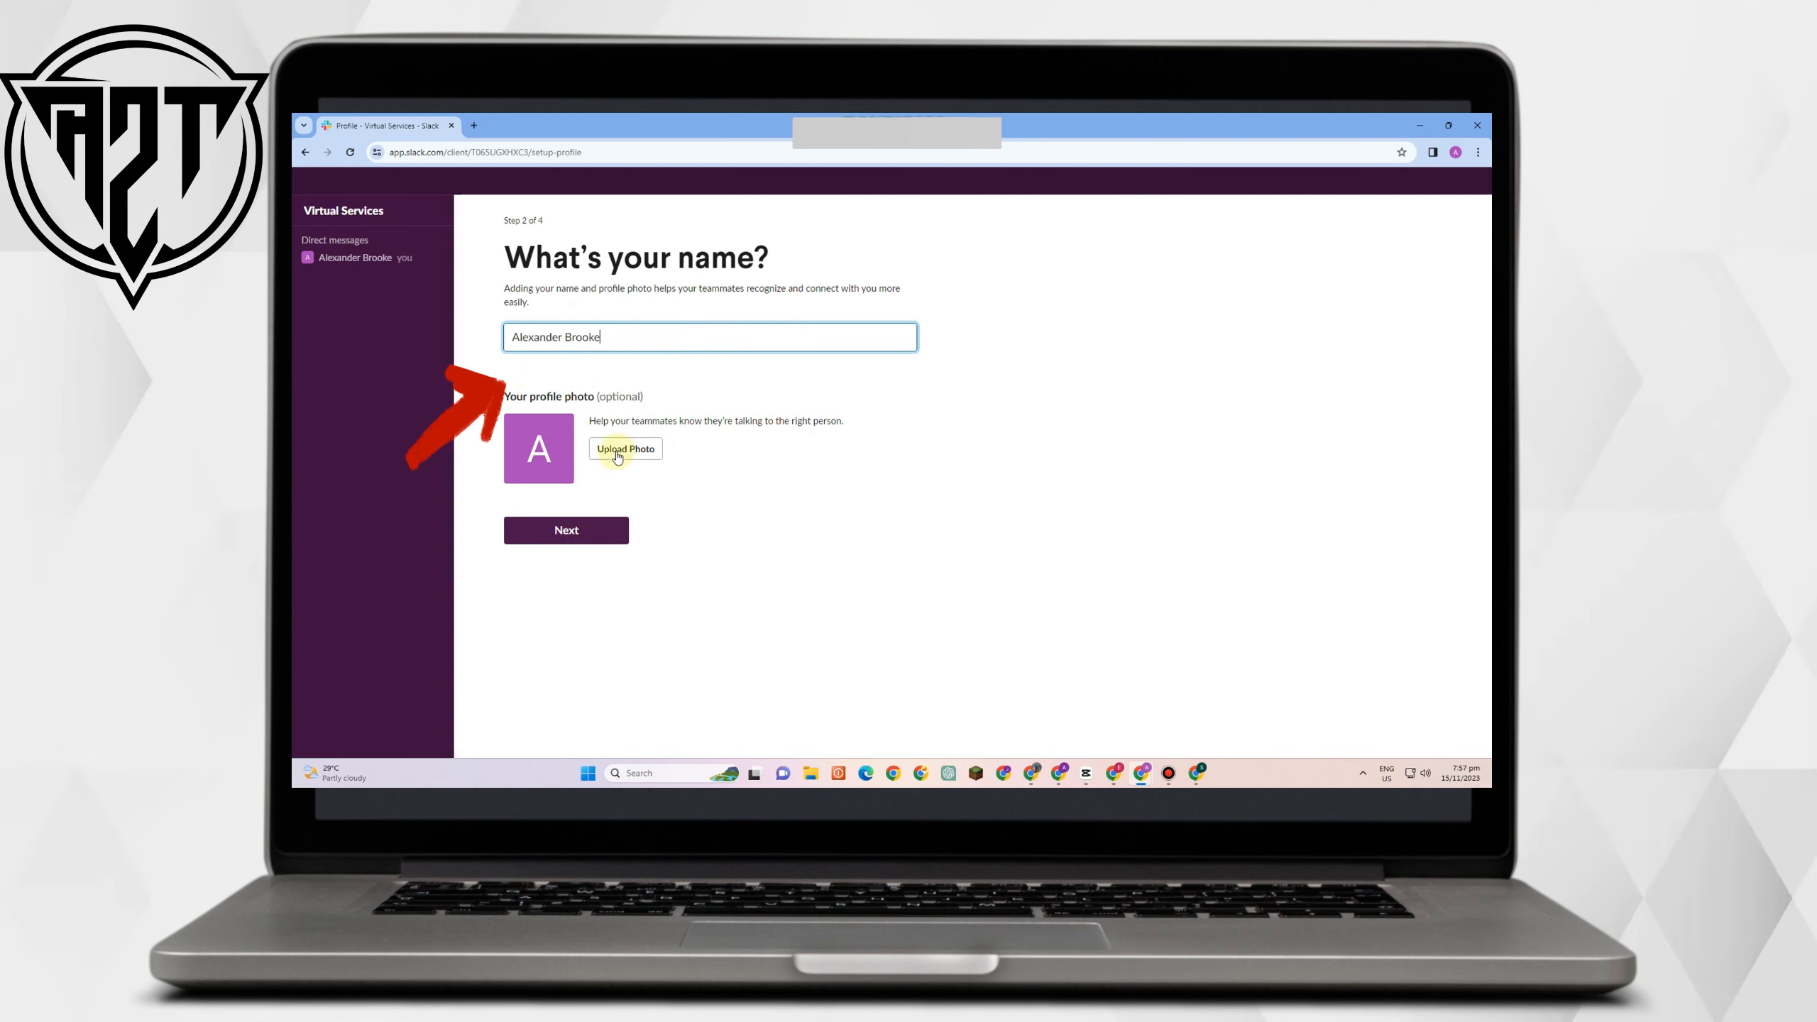
pyautogui.click(572, 530)
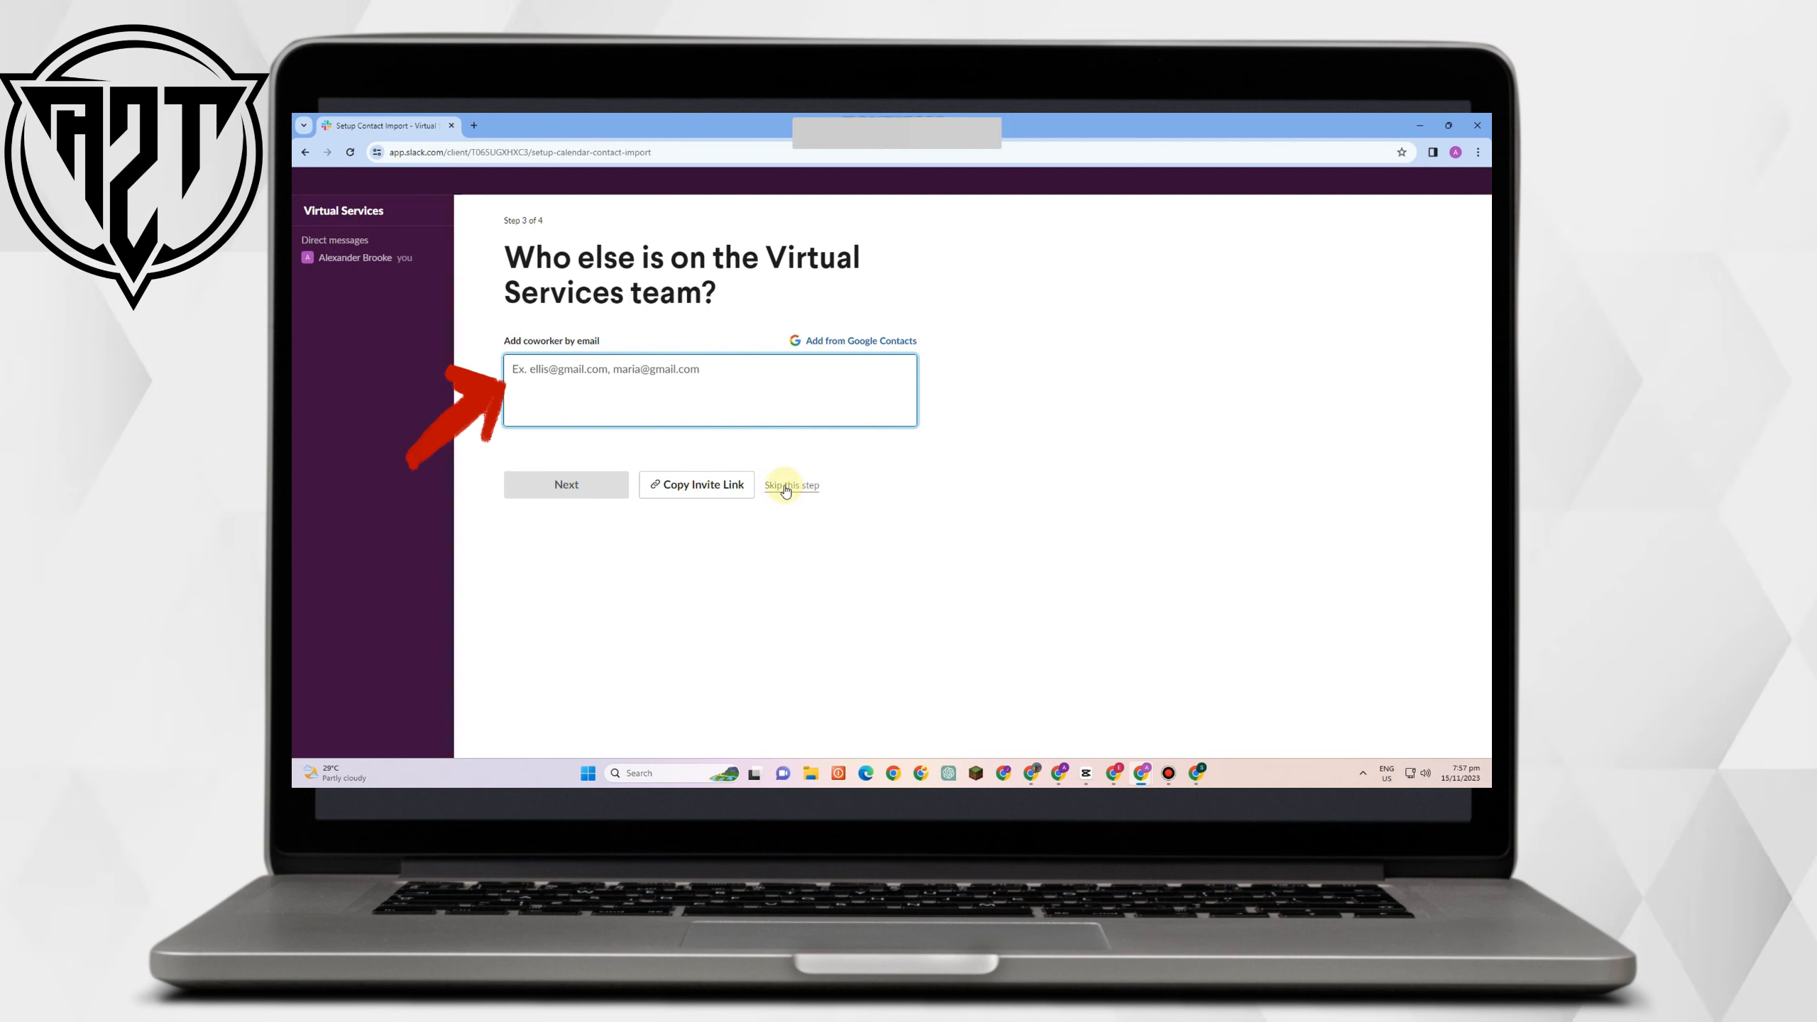
# Skip inviting coworkers and enter 'Campaign' as the team's current project.
pyautogui.click(796, 491)
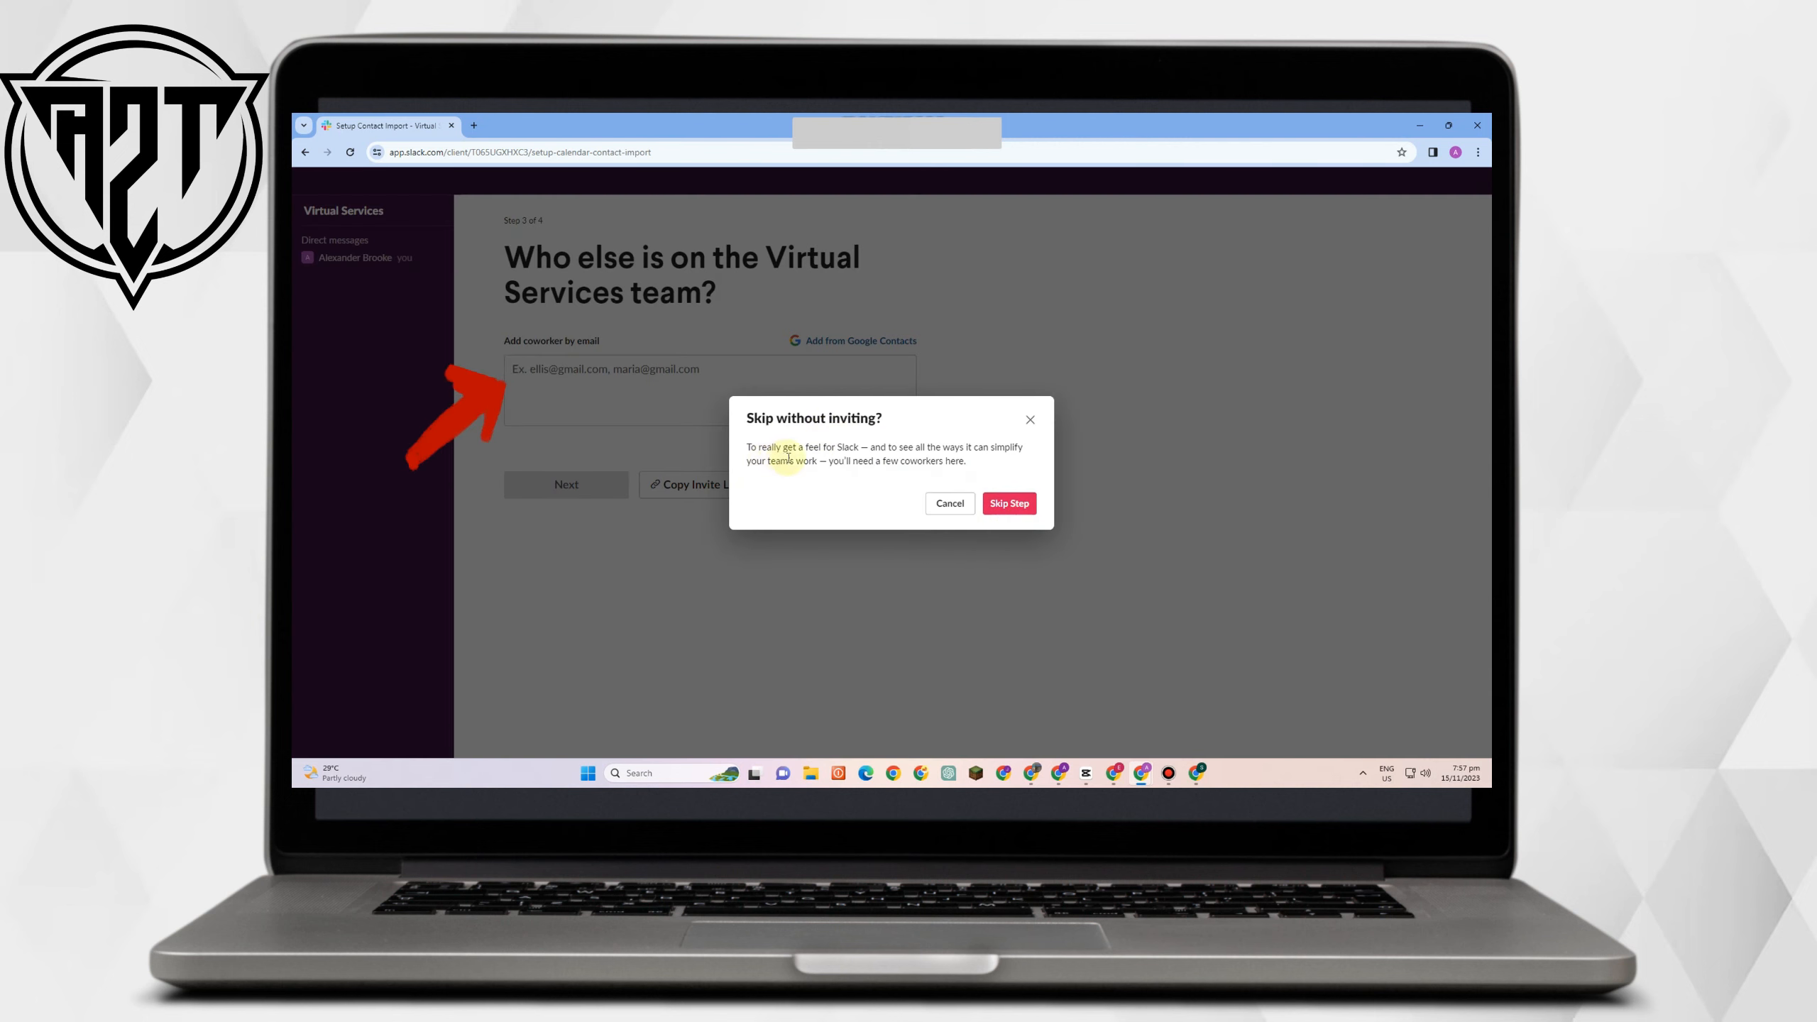
pyautogui.click(1003, 504)
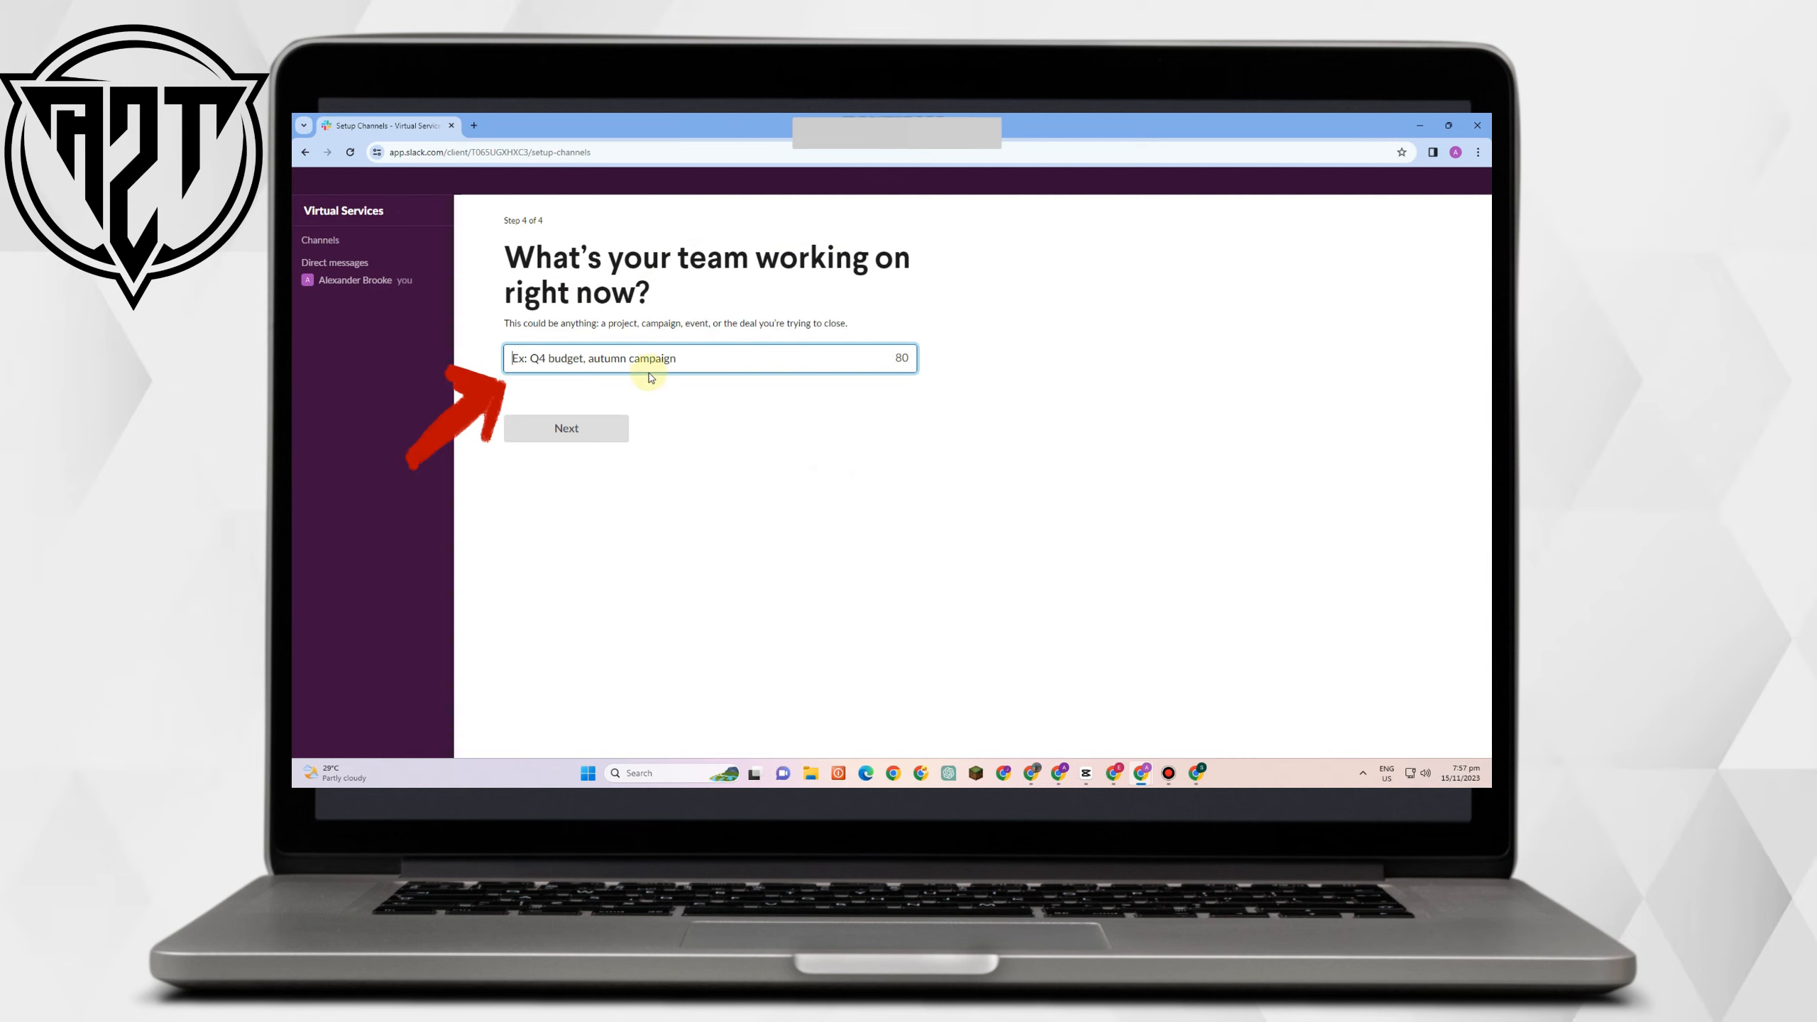
pyautogui.write('Campaign')
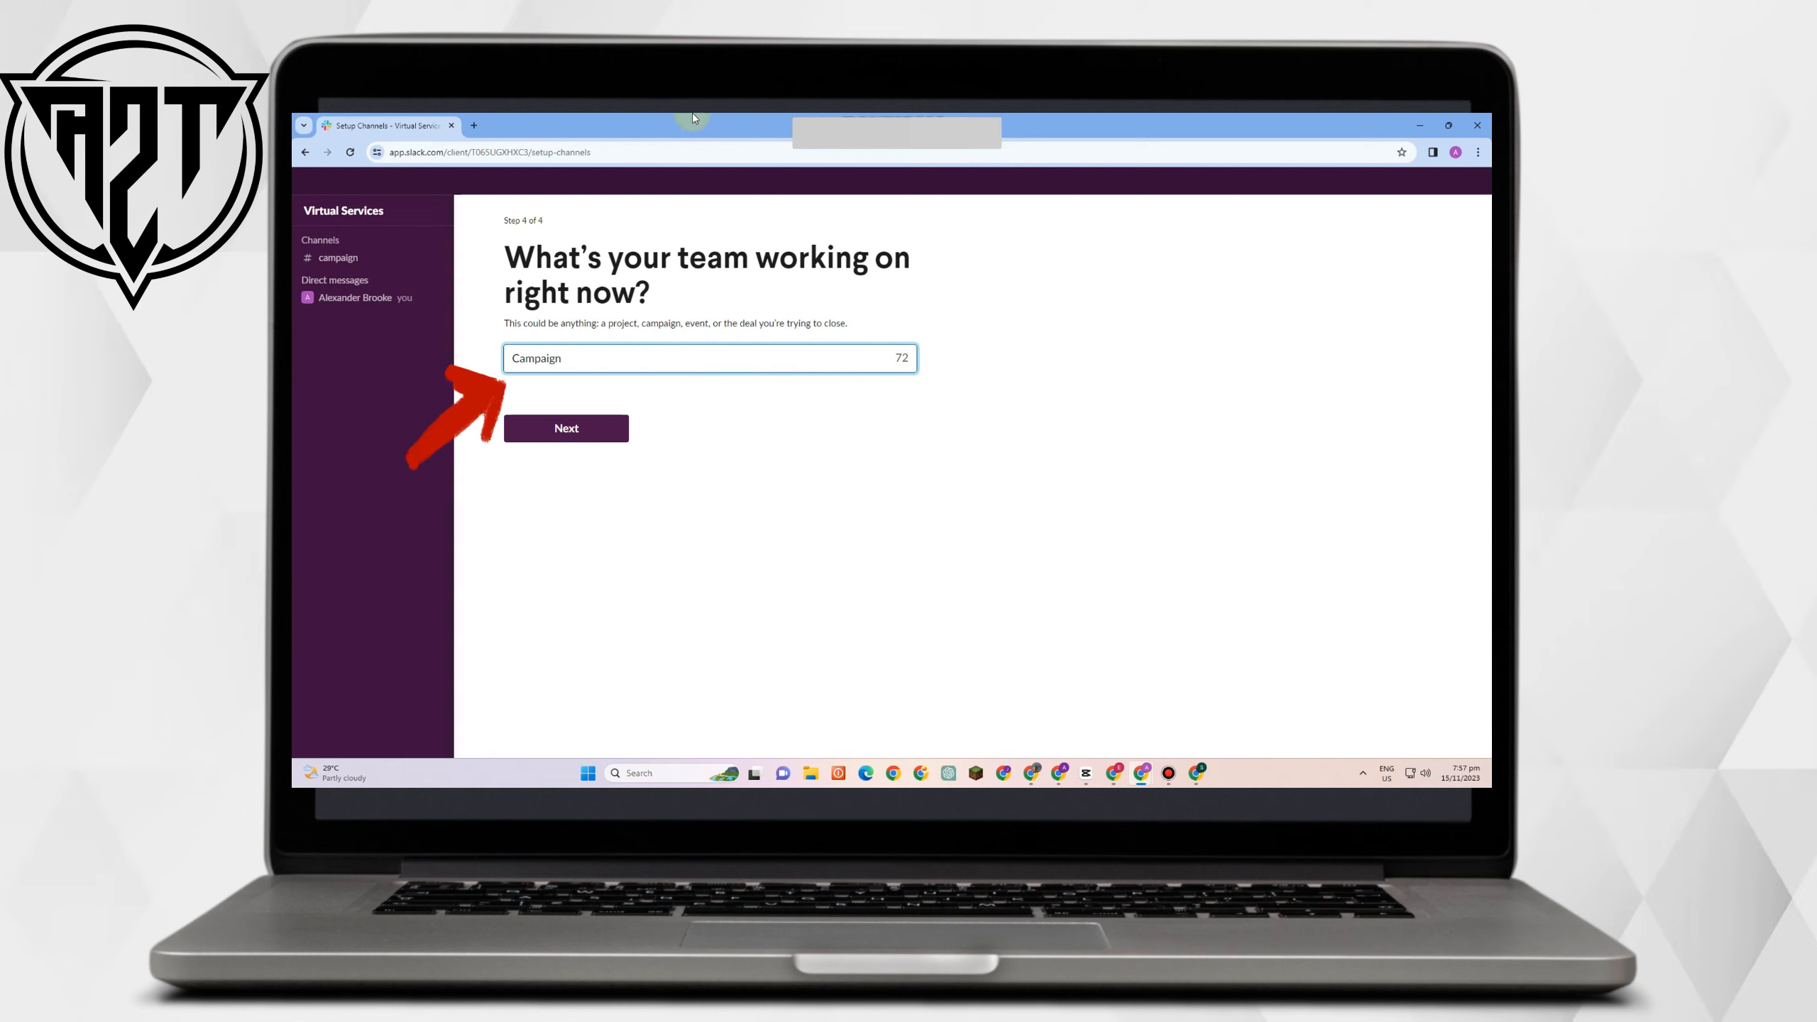
# Submit 'Campaign' as the project and dismiss the Meet #campaign welcome popup.
pyautogui.click(582, 431)
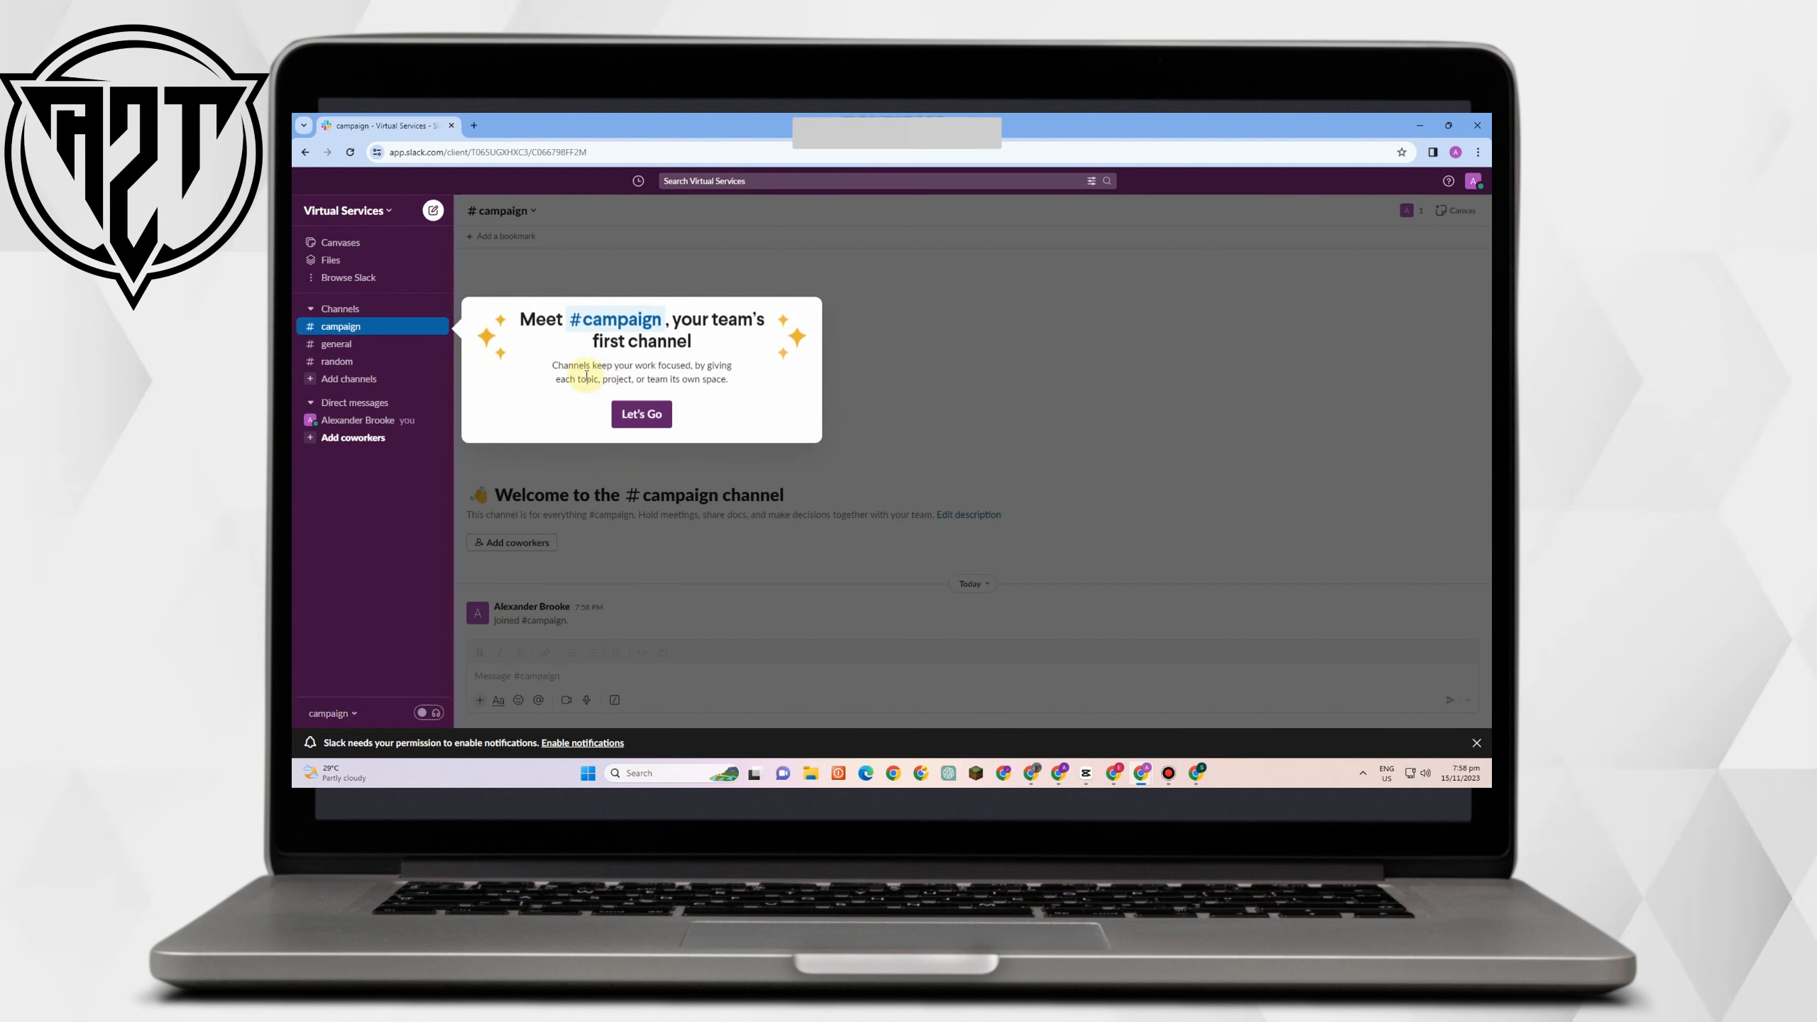
pyautogui.click(642, 415)
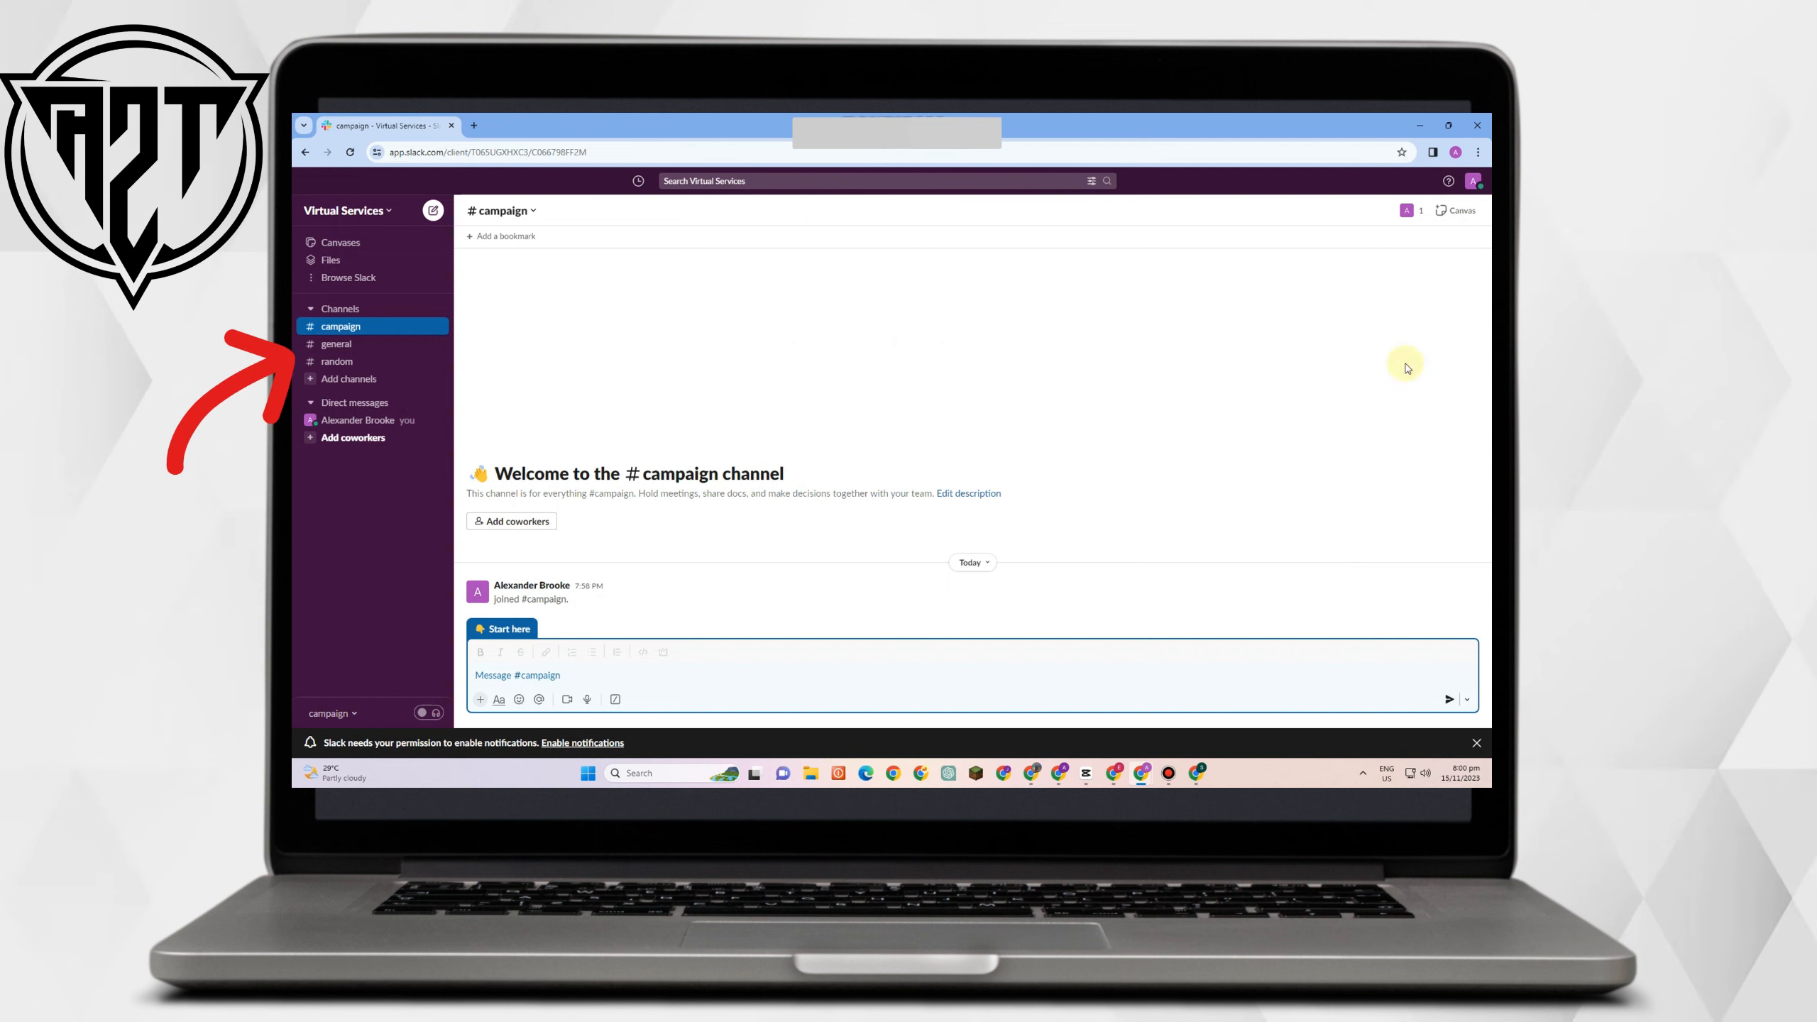
# Invite a coworker to Virtual Services by entering their e-mail address and sending the invitation.
pyautogui.click(357, 439)
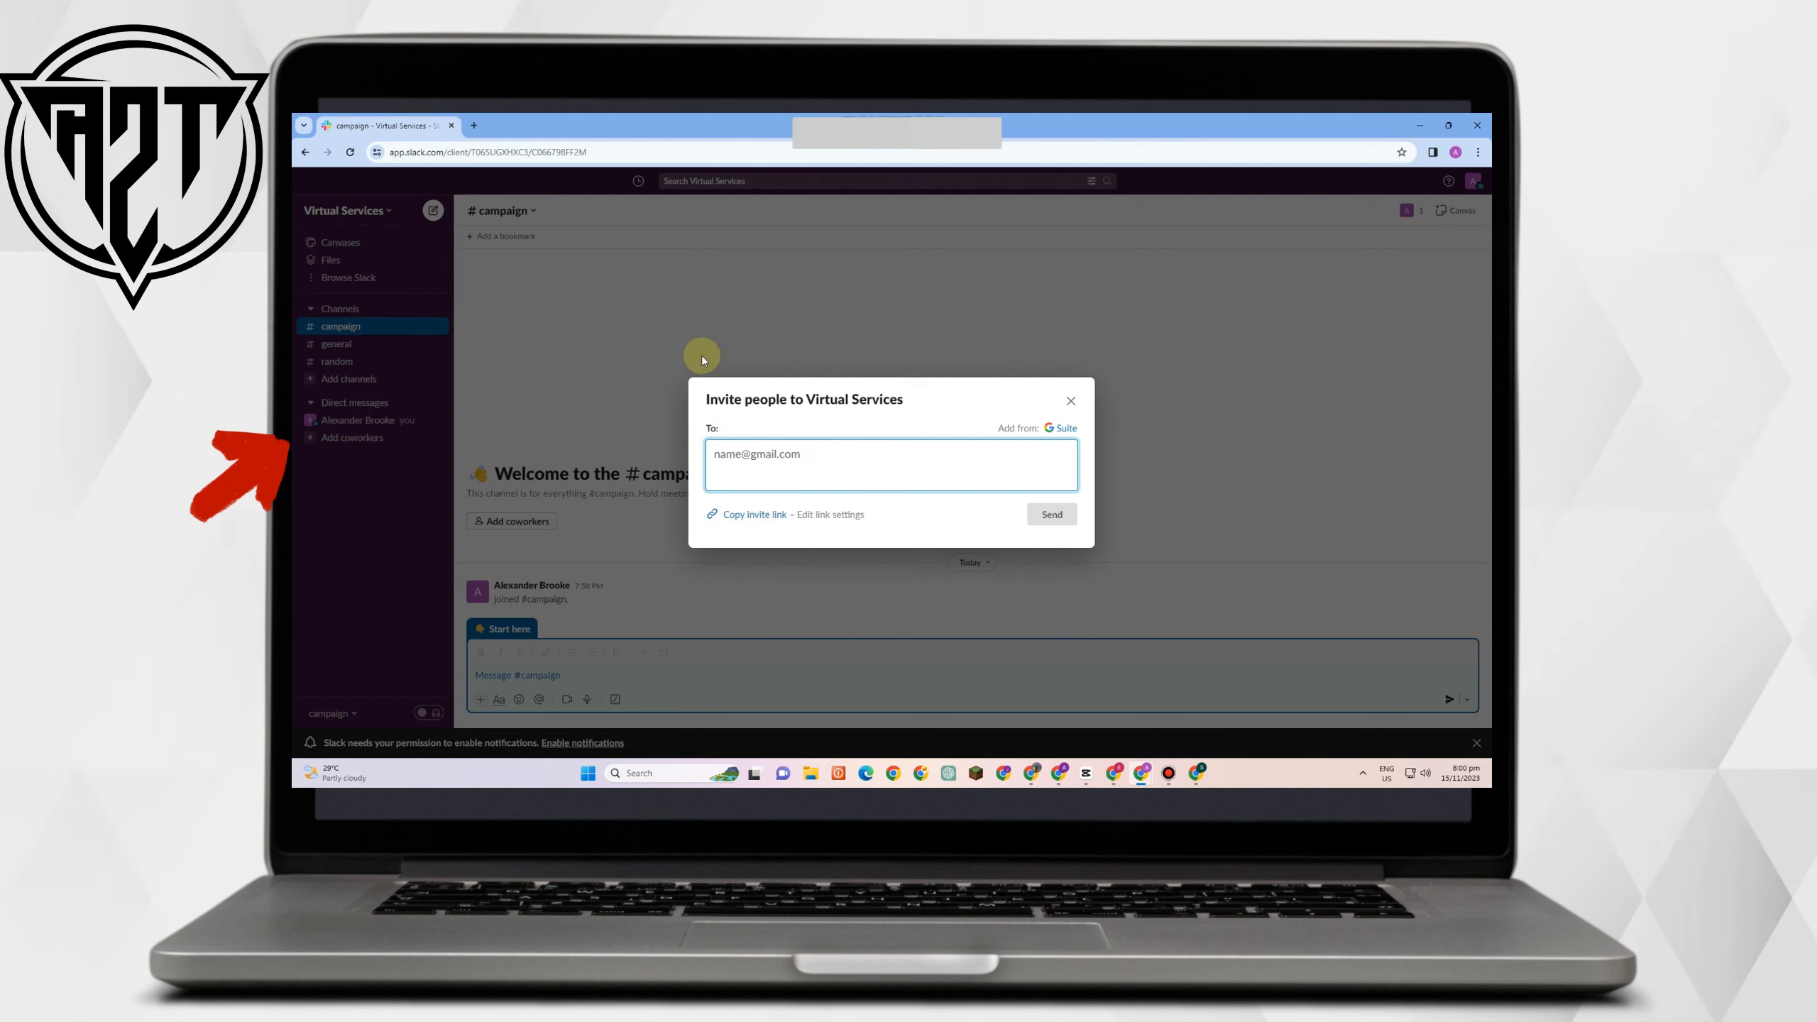
pyautogui.click(748, 515)
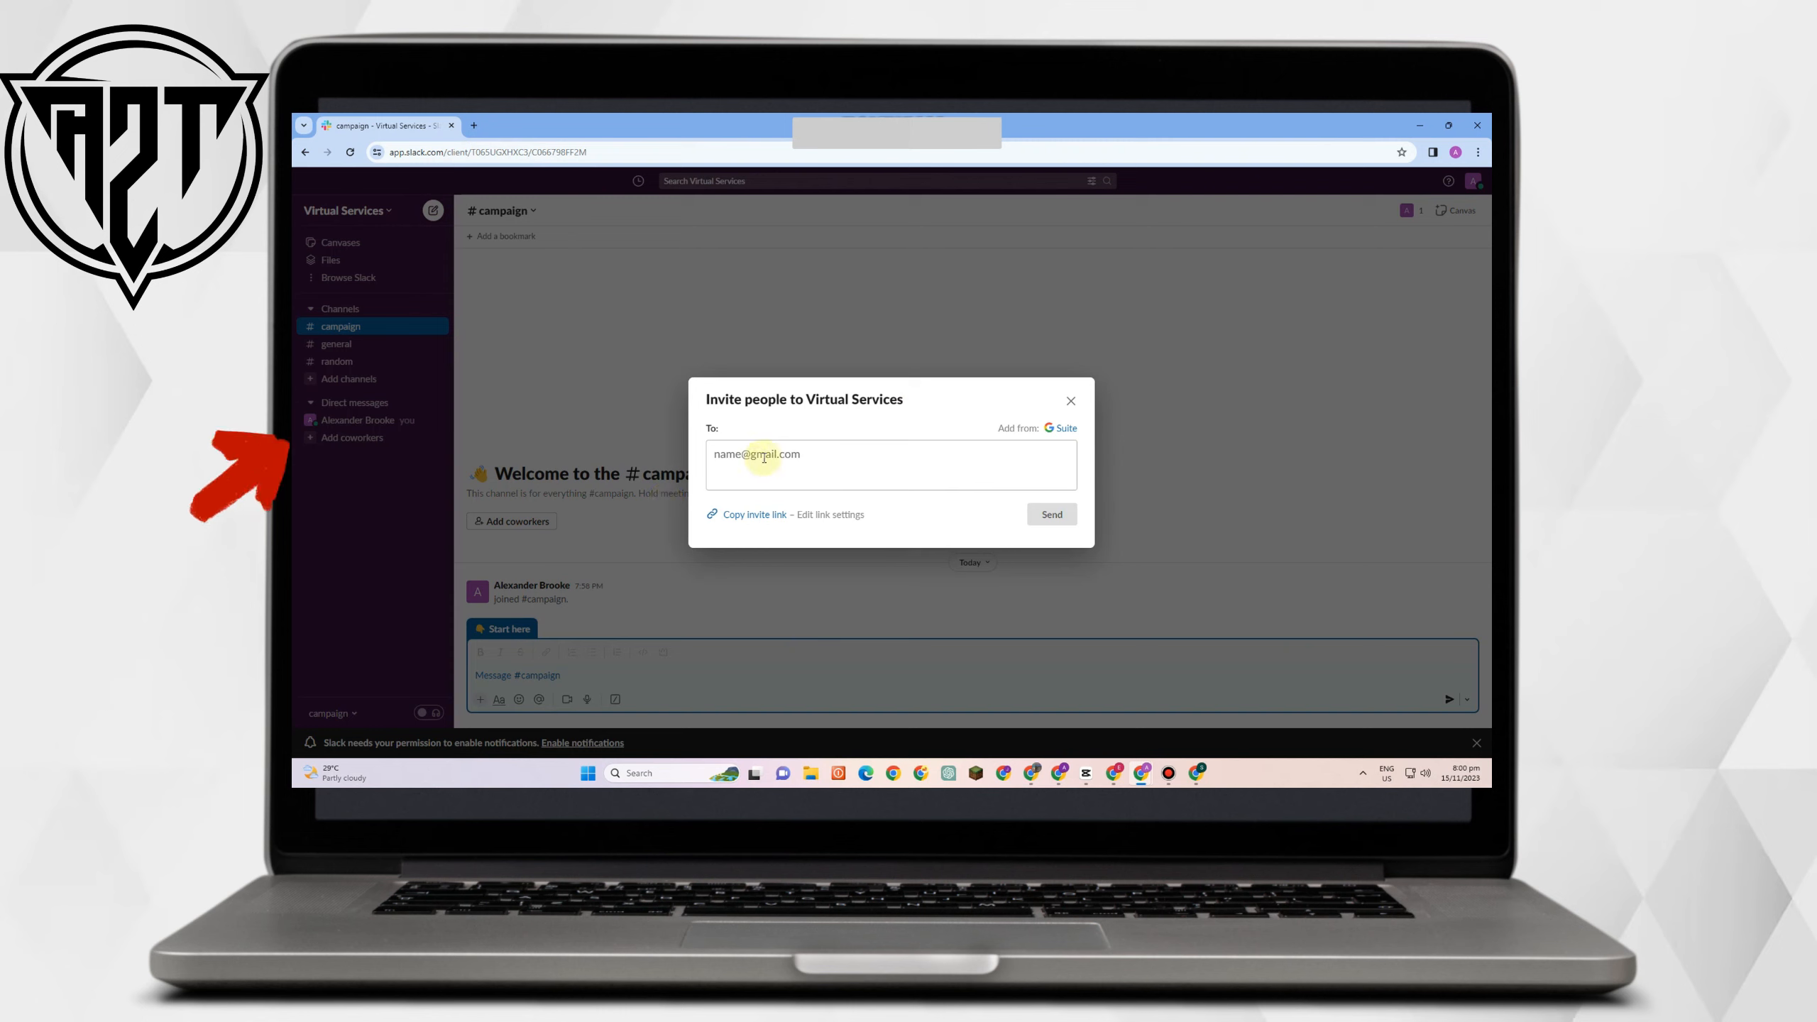
pyautogui.click(731, 449)
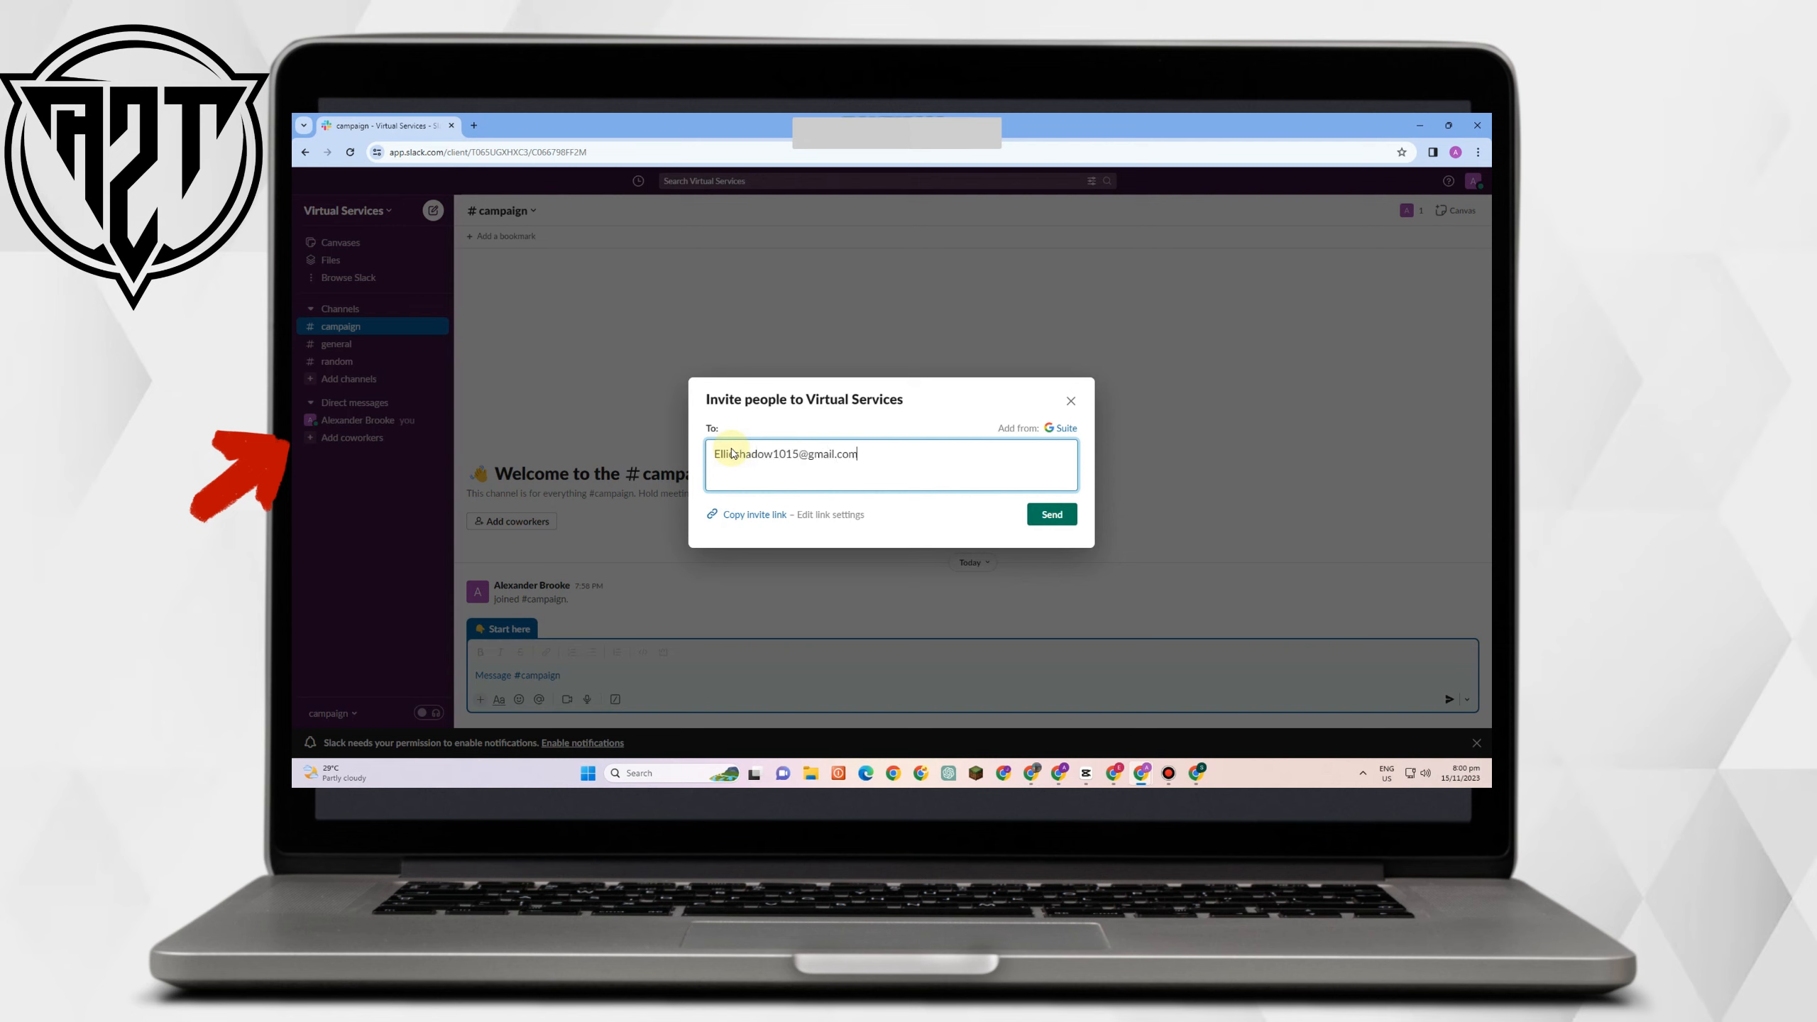
pyautogui.click(1058, 516)
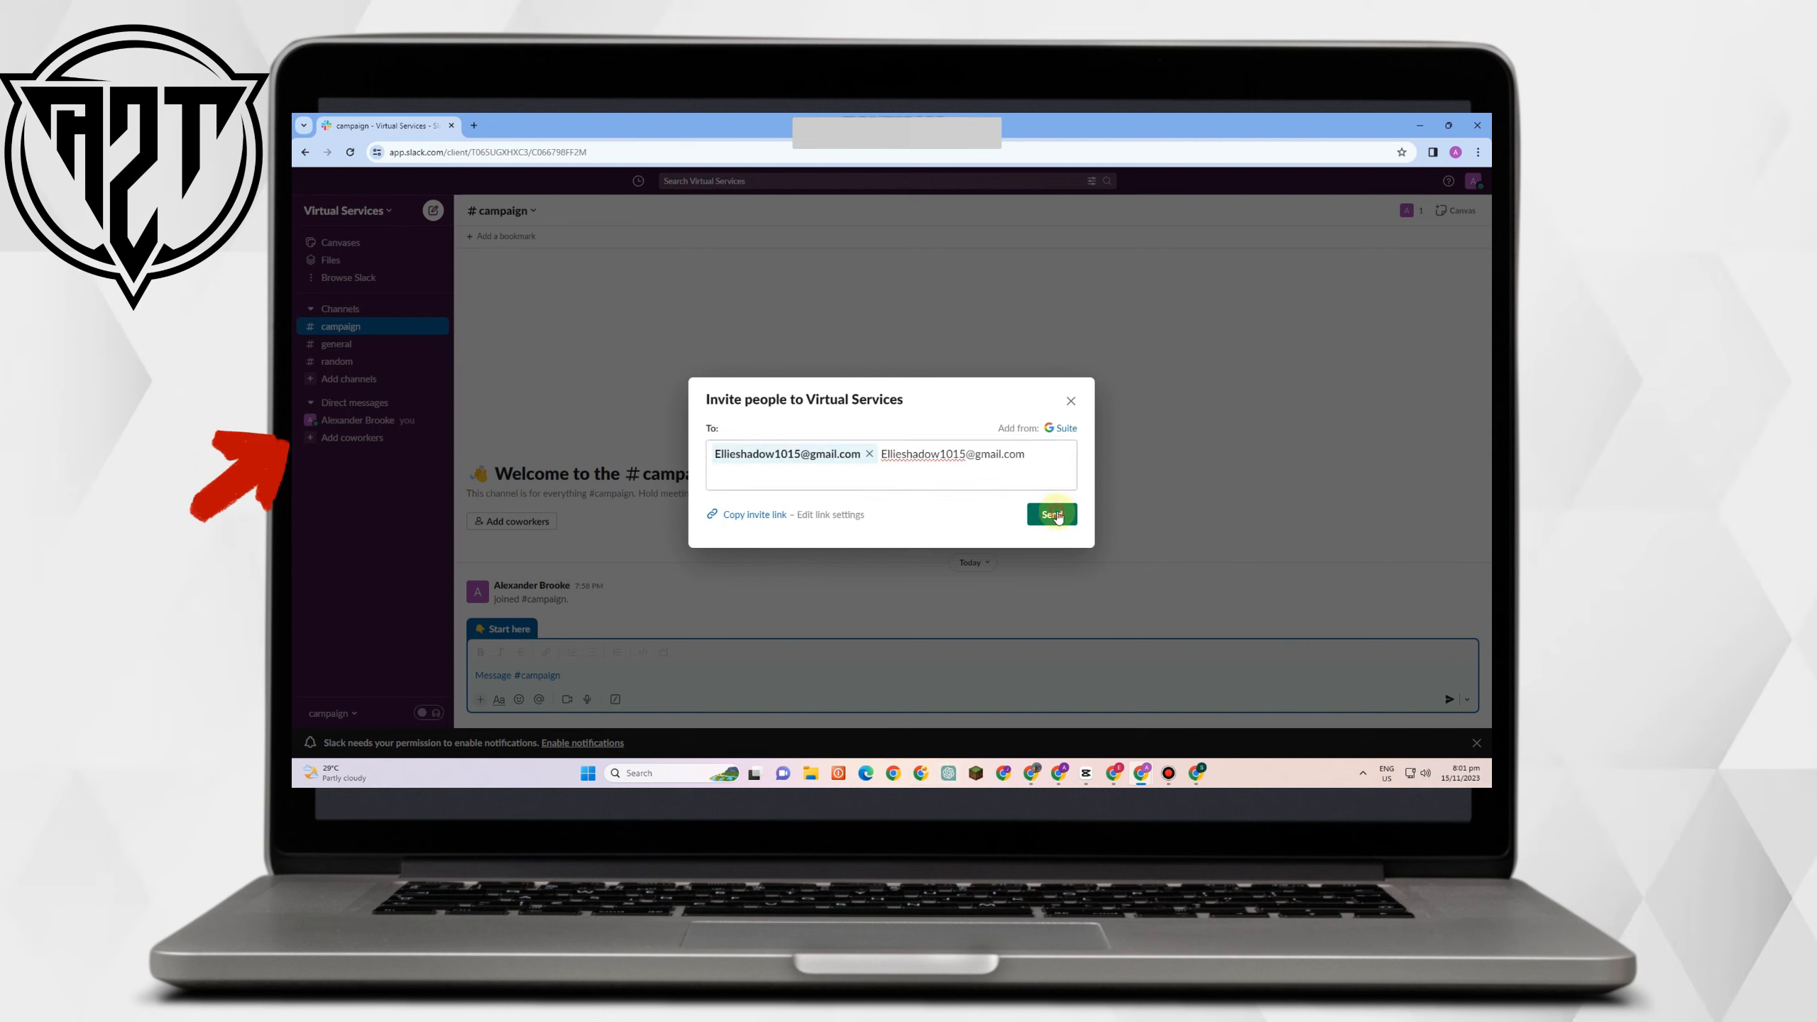
pyautogui.click(1055, 518)
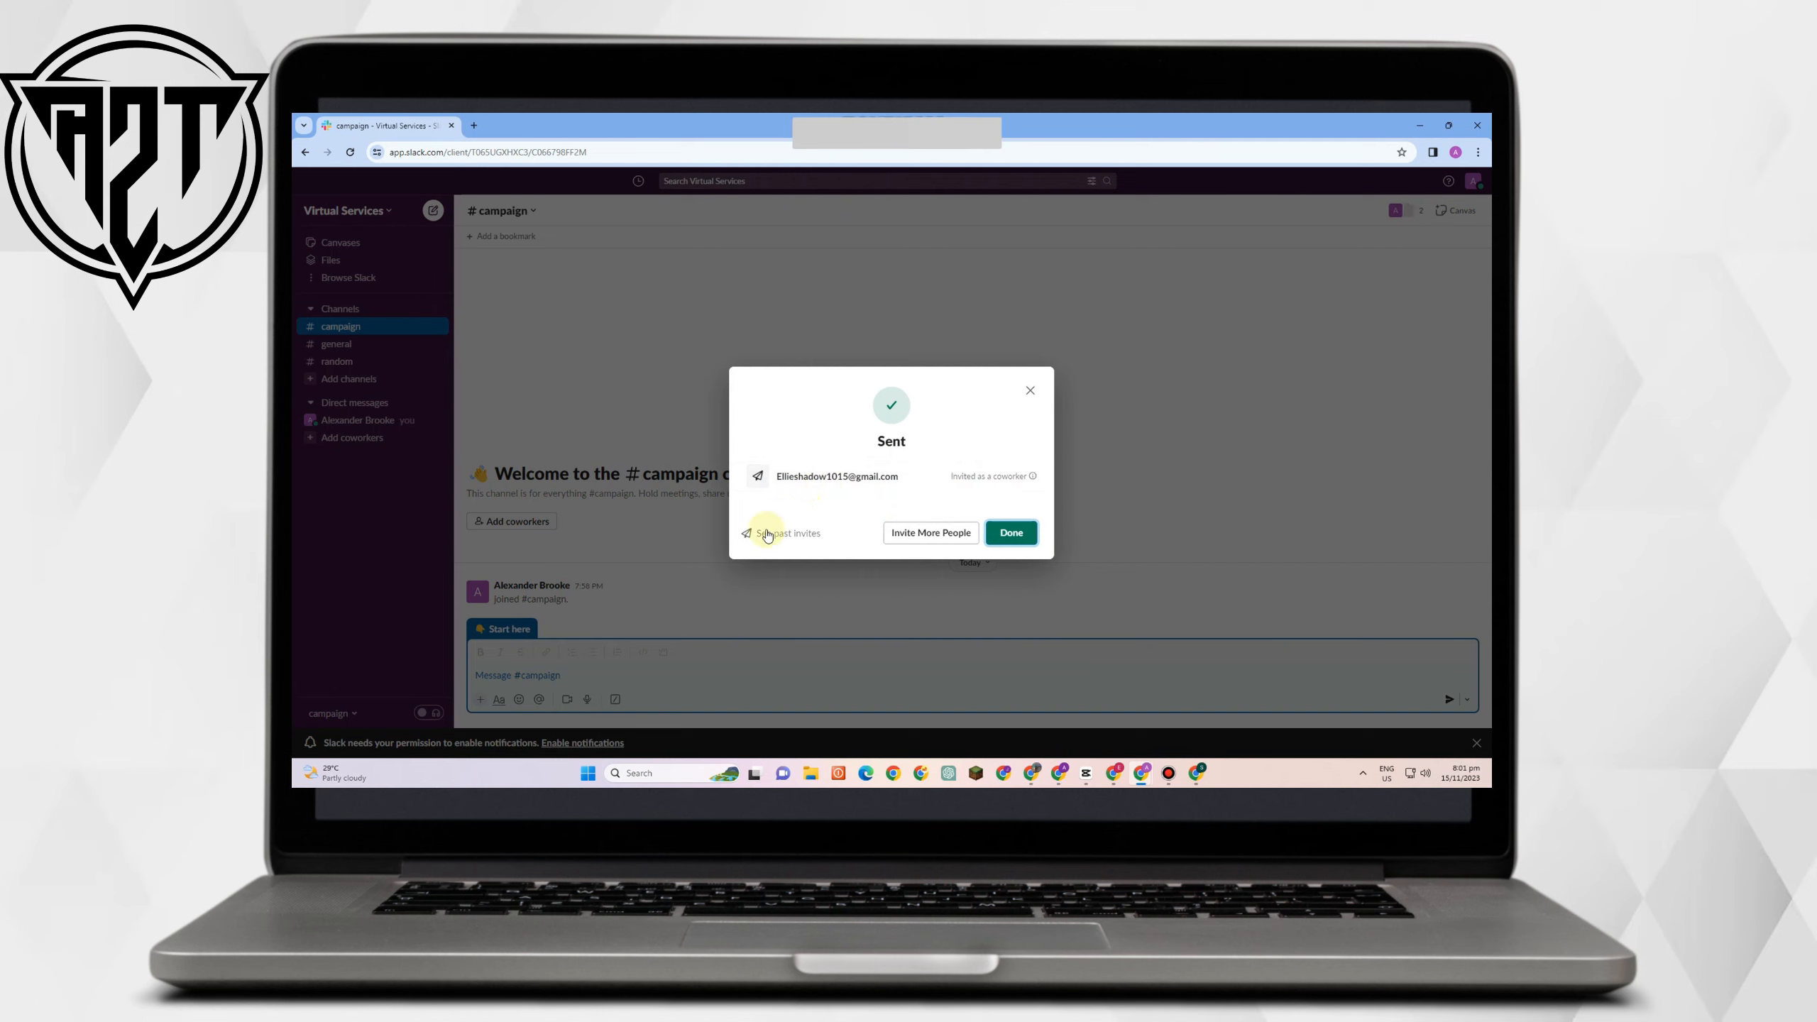
pyautogui.click(1005, 534)
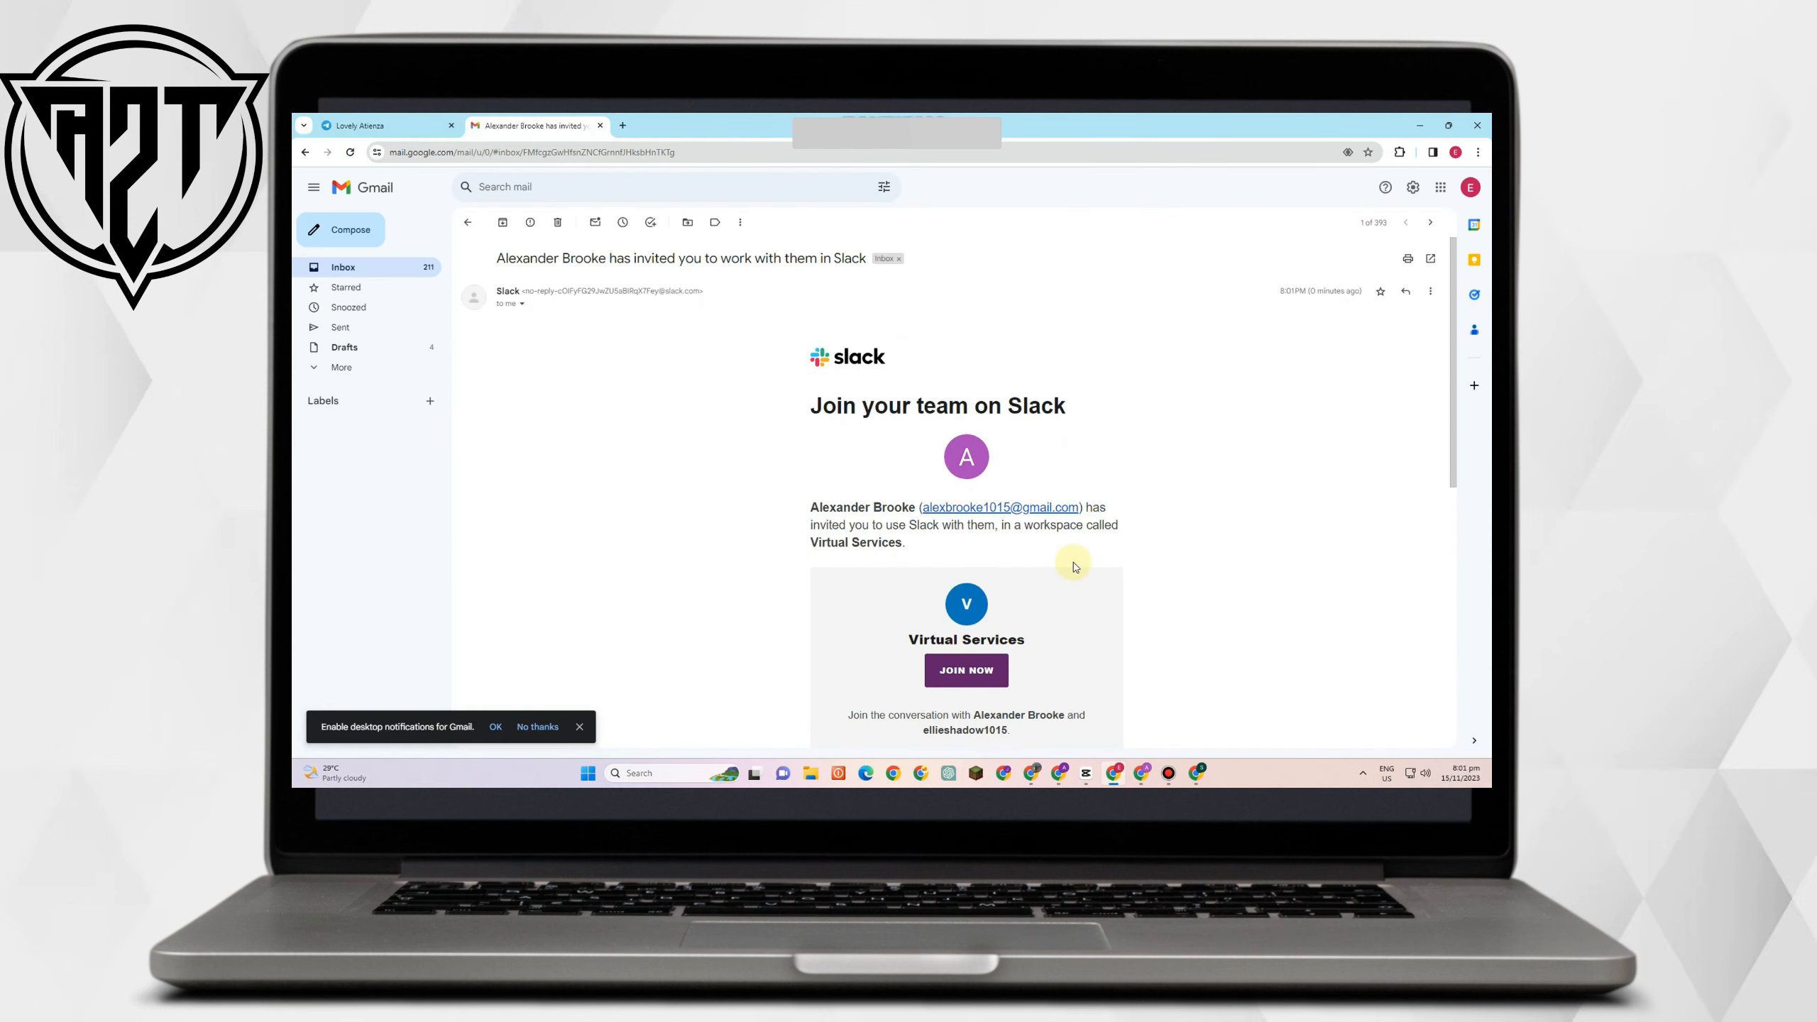
# Open the Slack invitation in Gmail and join Virtual Services with JOIN NOW.
pyautogui.scroll(-1, 1075, 567)
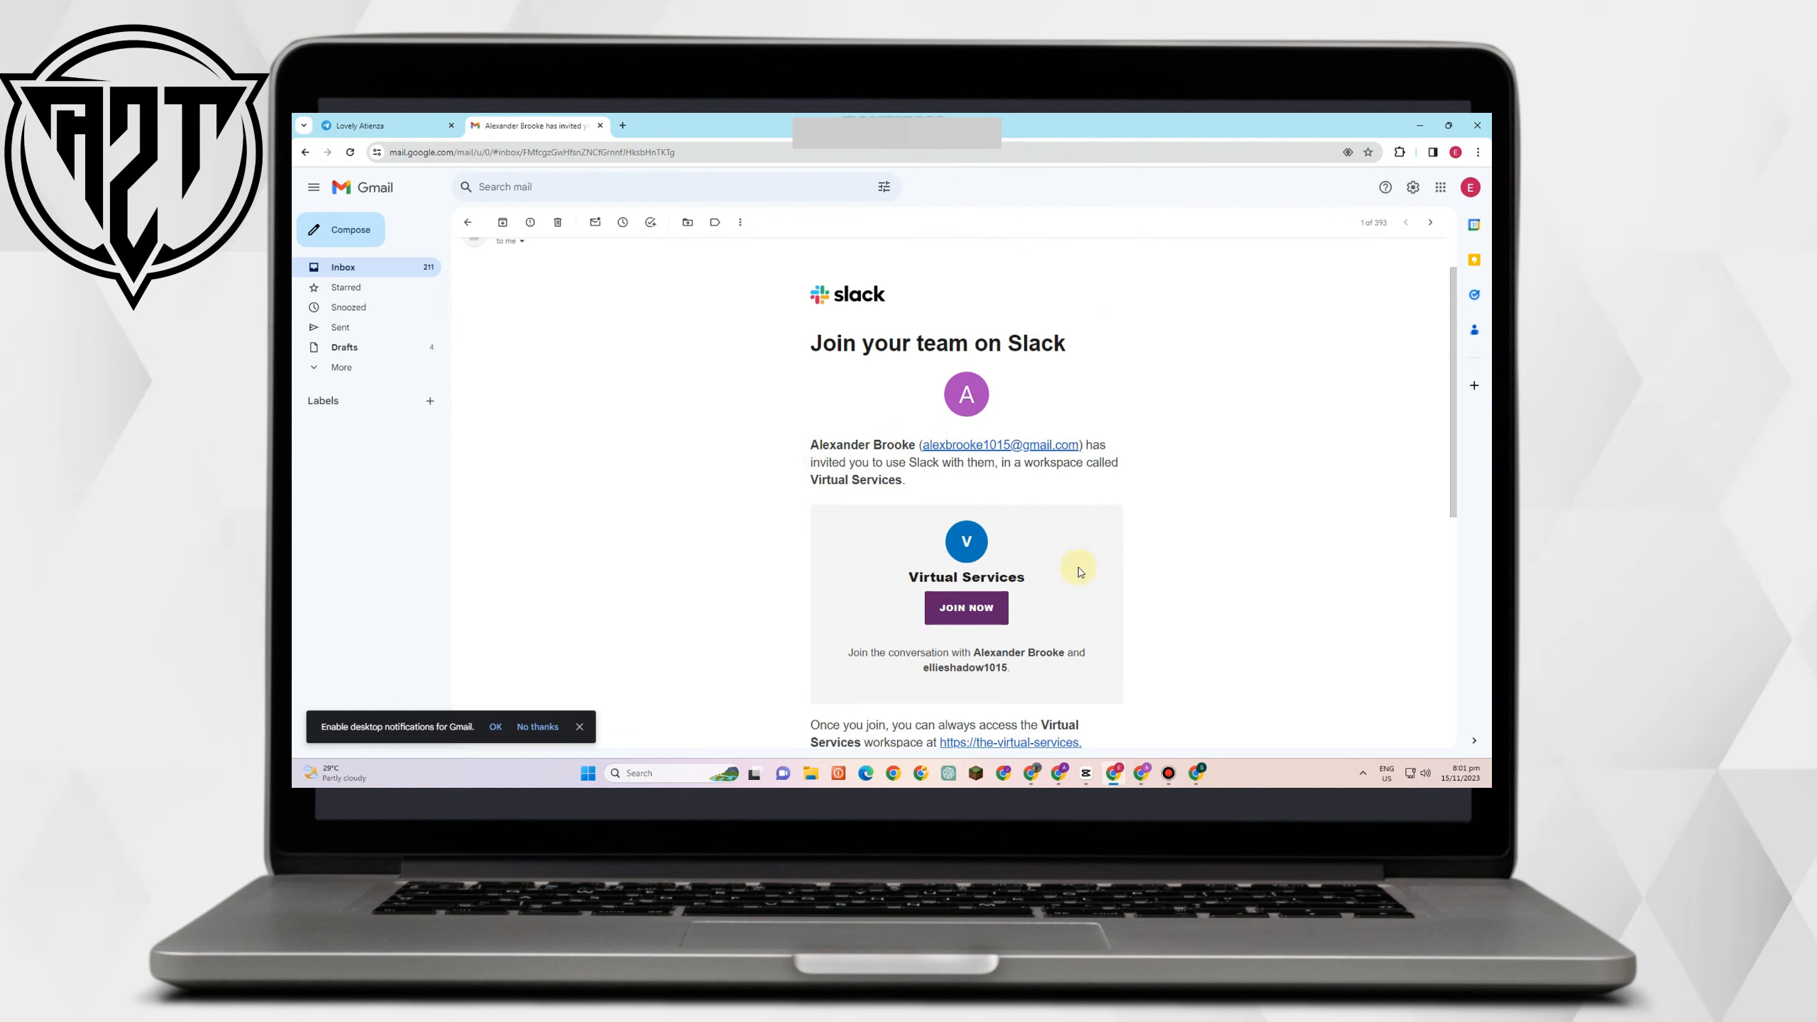
pyautogui.click(959, 613)
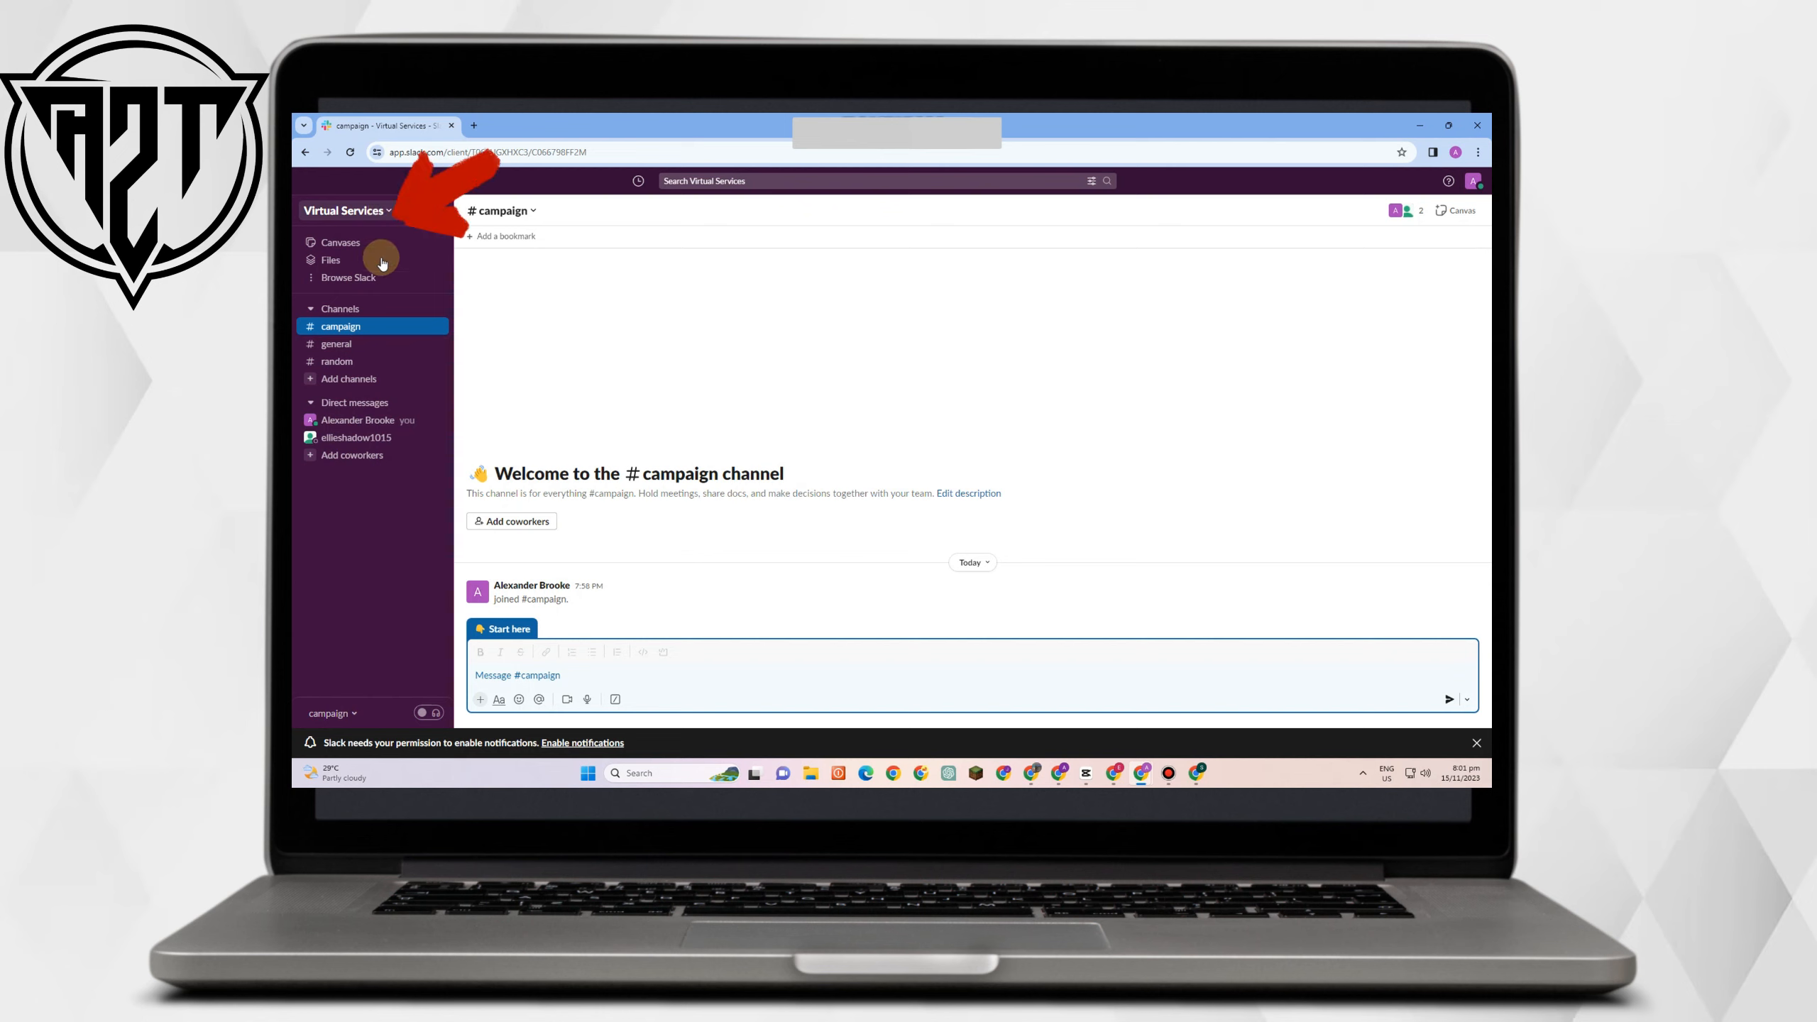
# Close the Virtual Services workspace menu and switch to the #general channel.
pyautogui.click(390, 212)
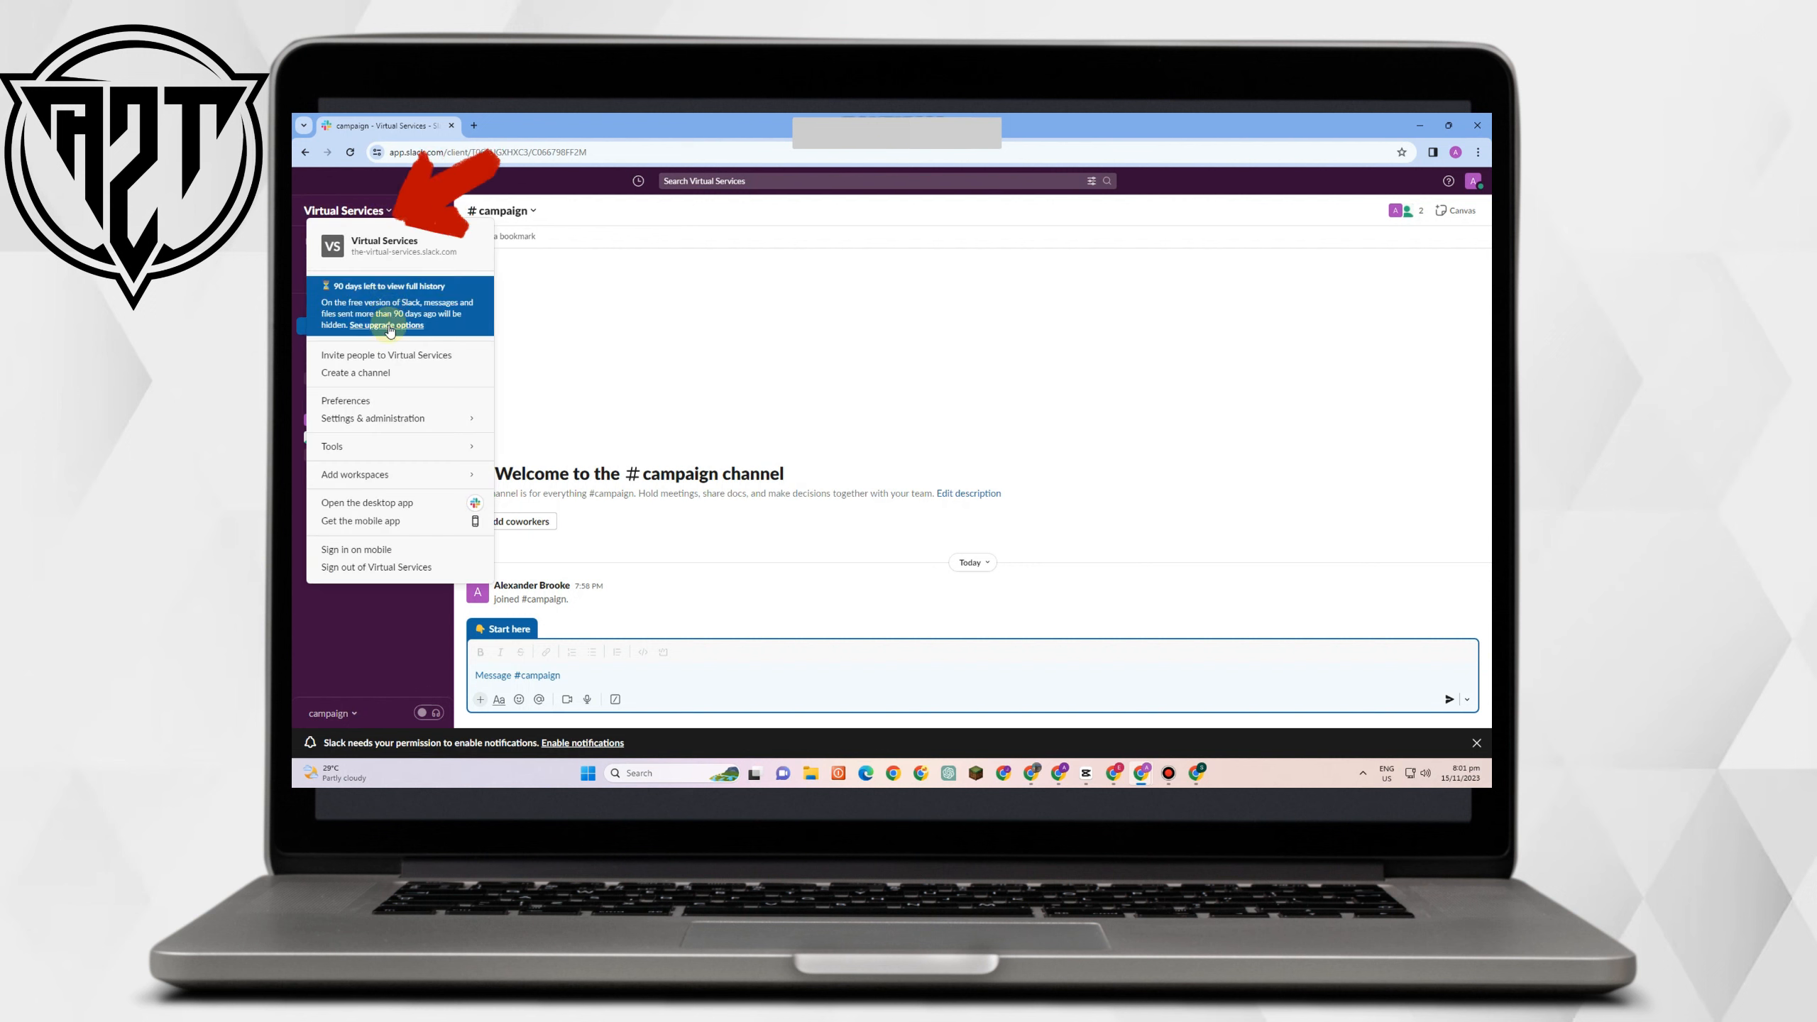
pyautogui.moveTo(385, 475)
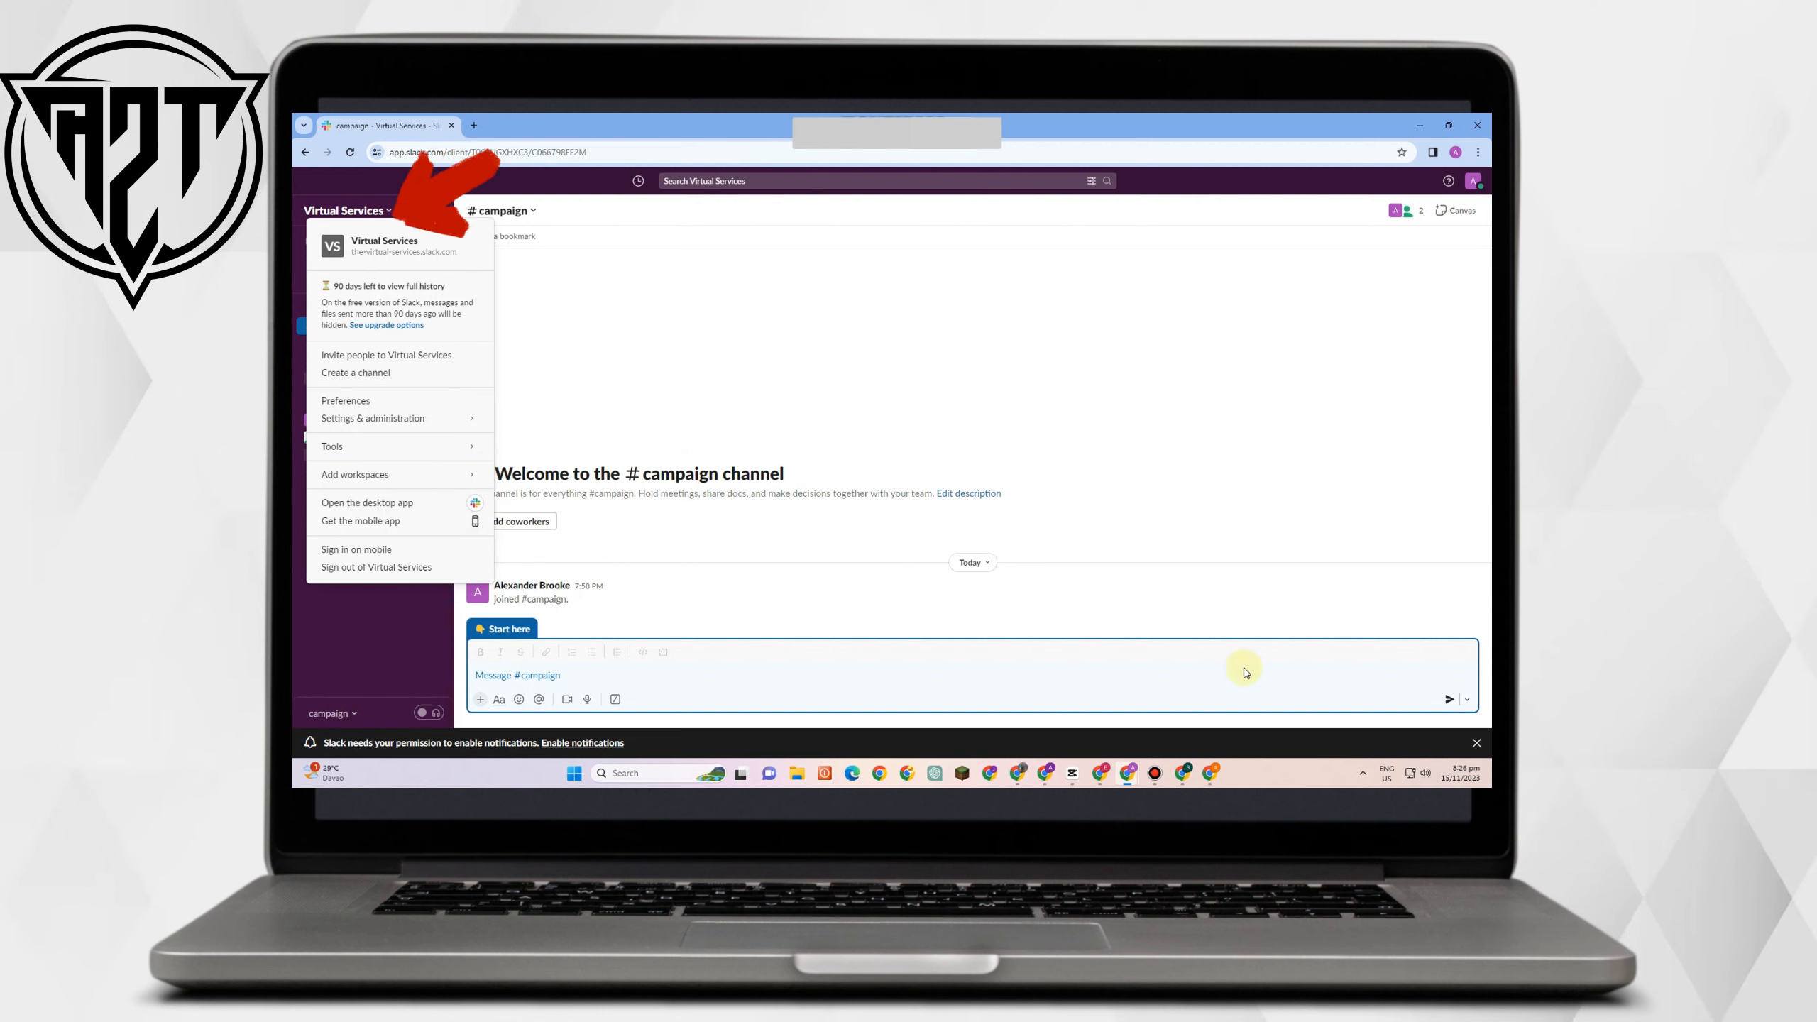
pyautogui.click(630, 407)
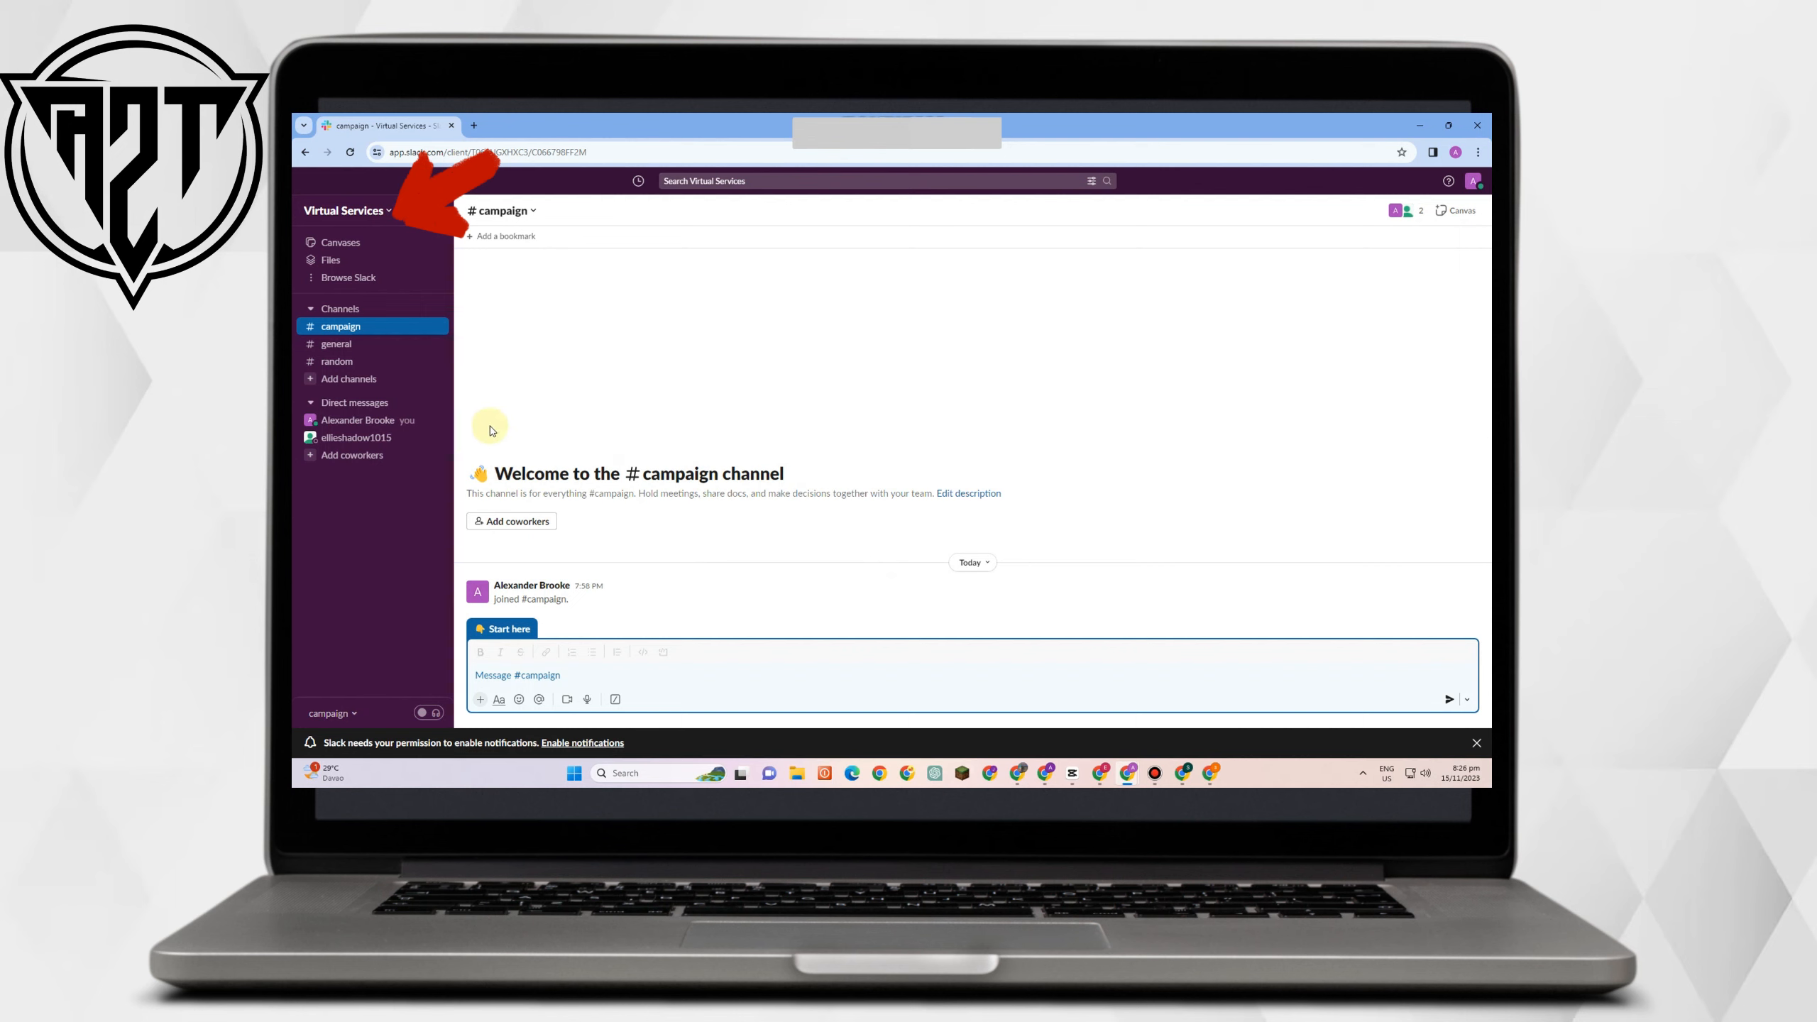
pyautogui.click(348, 347)
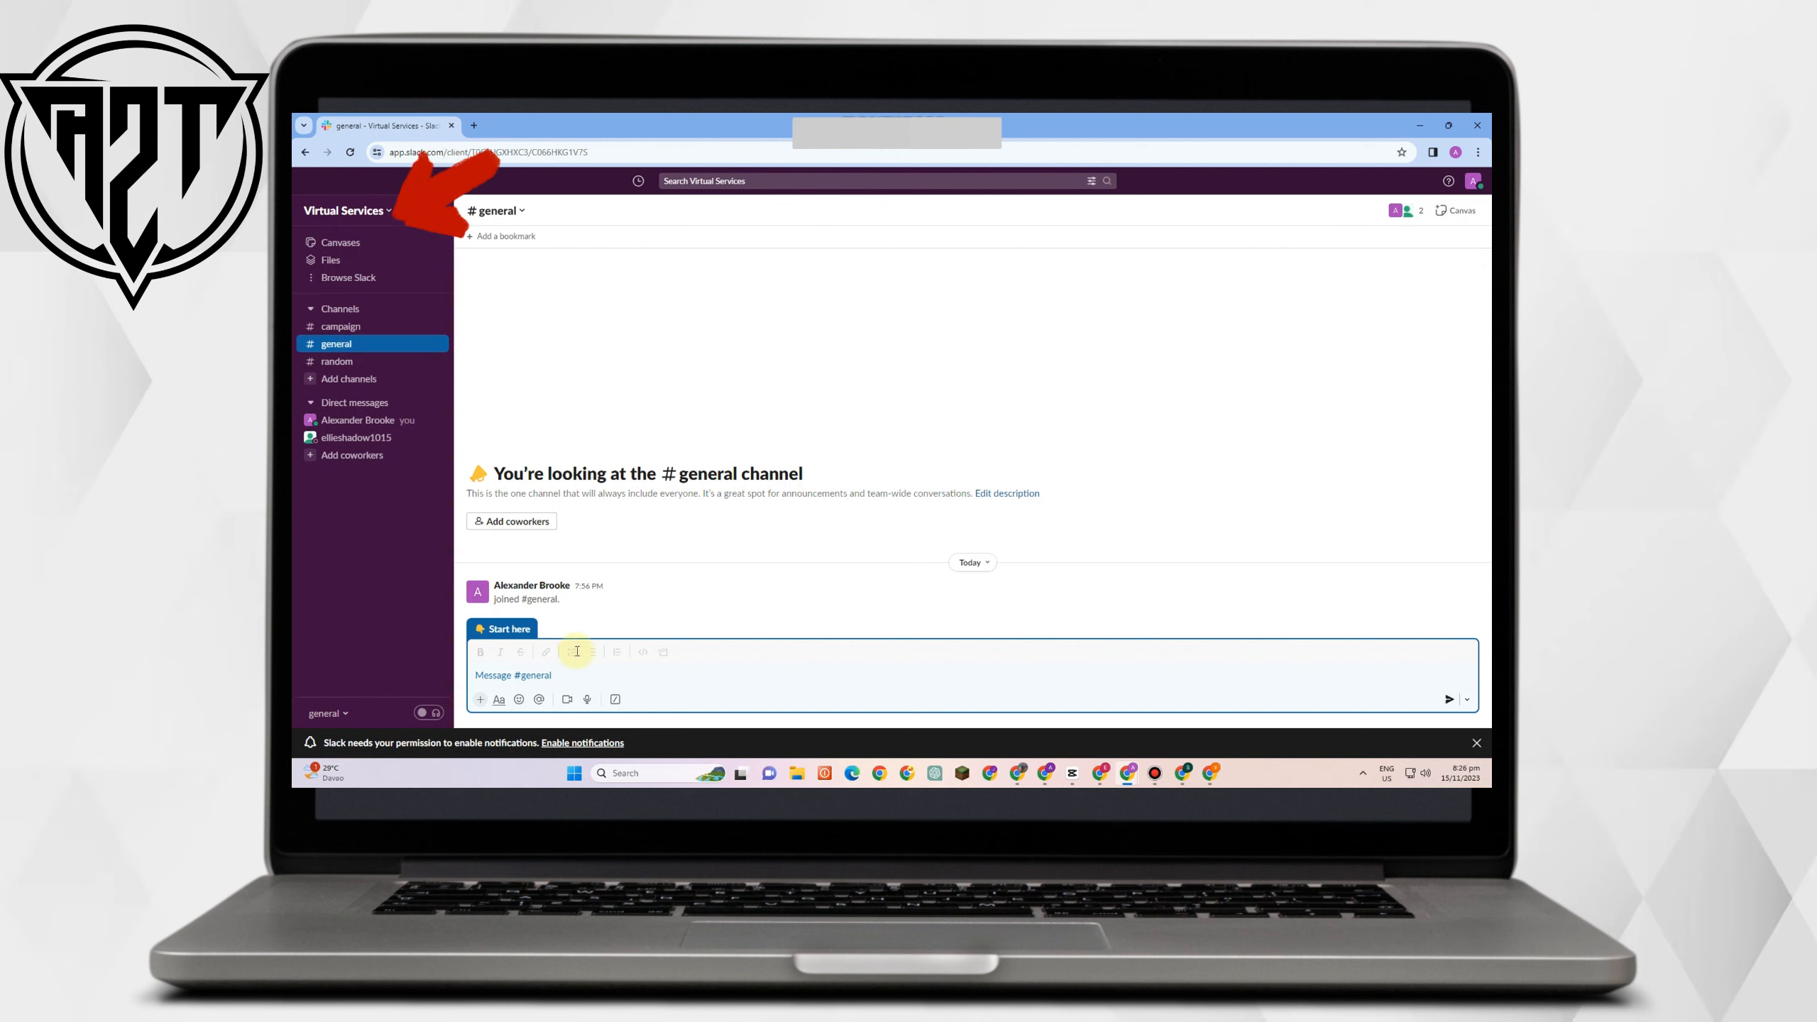
# Send 'Hello' in #general and dismiss the 'Easy right?' tip.
pyautogui.write('HEllo')
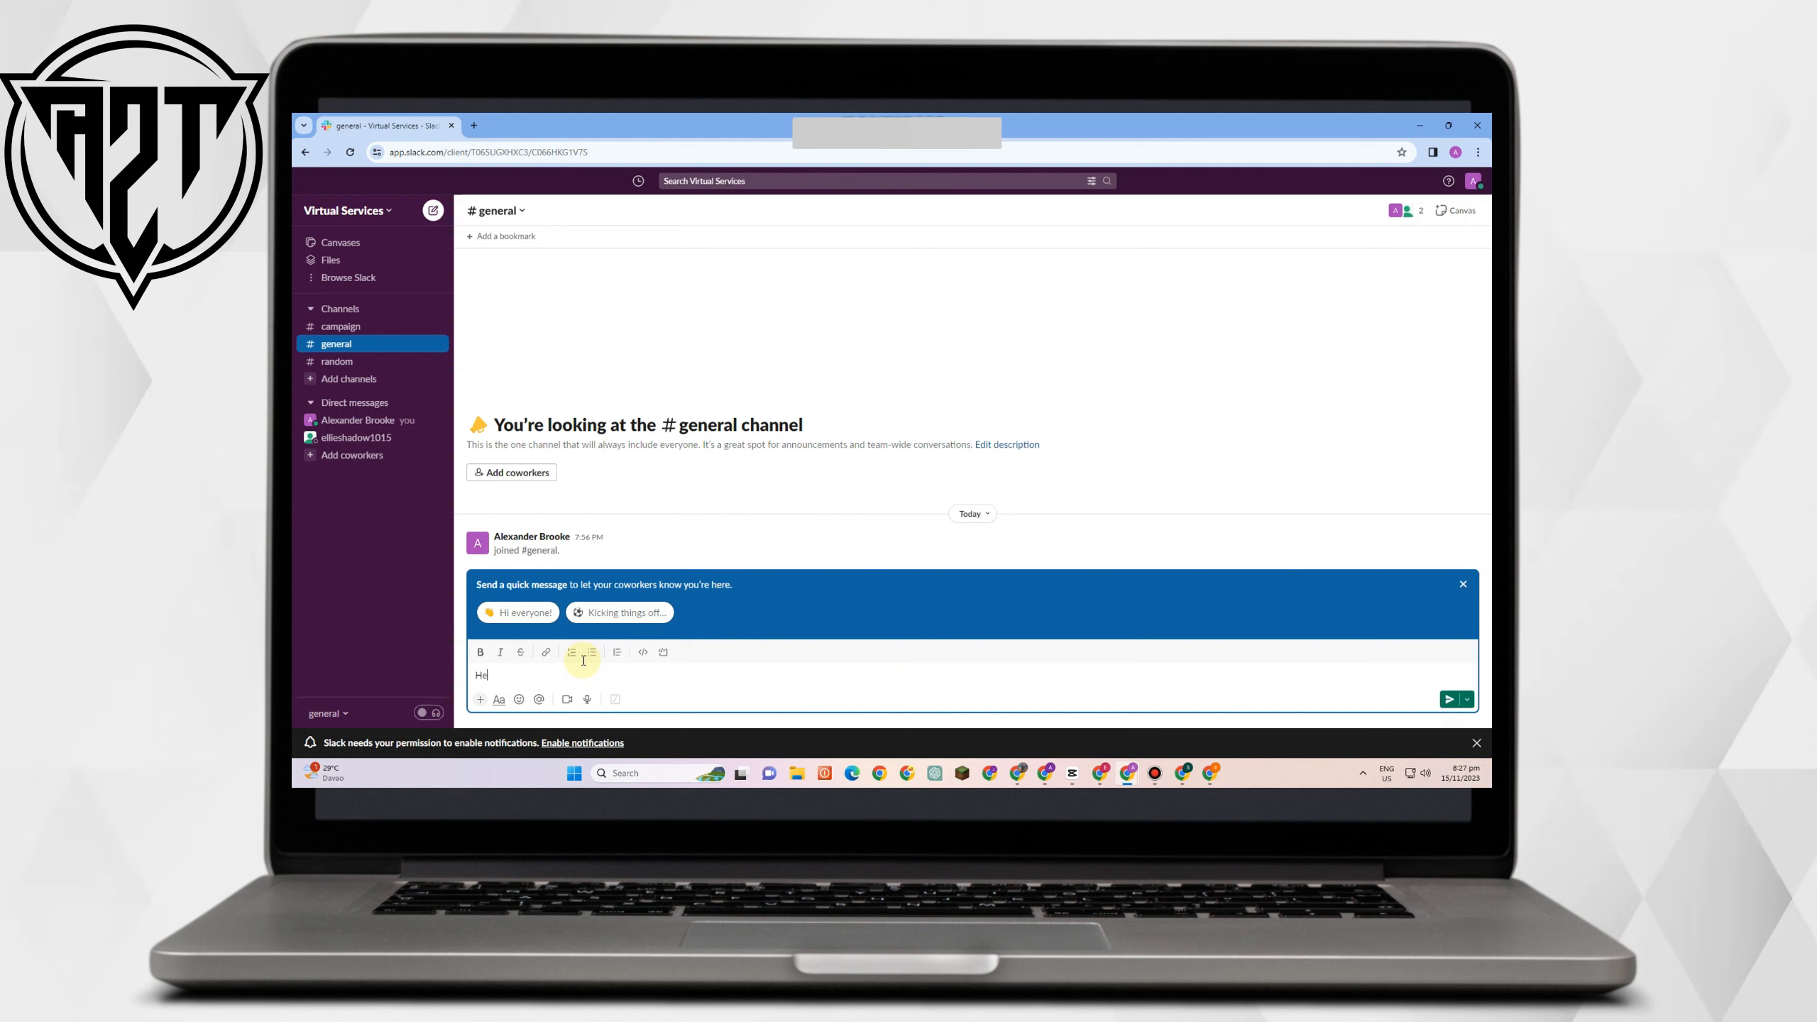
pyautogui.write('llo')
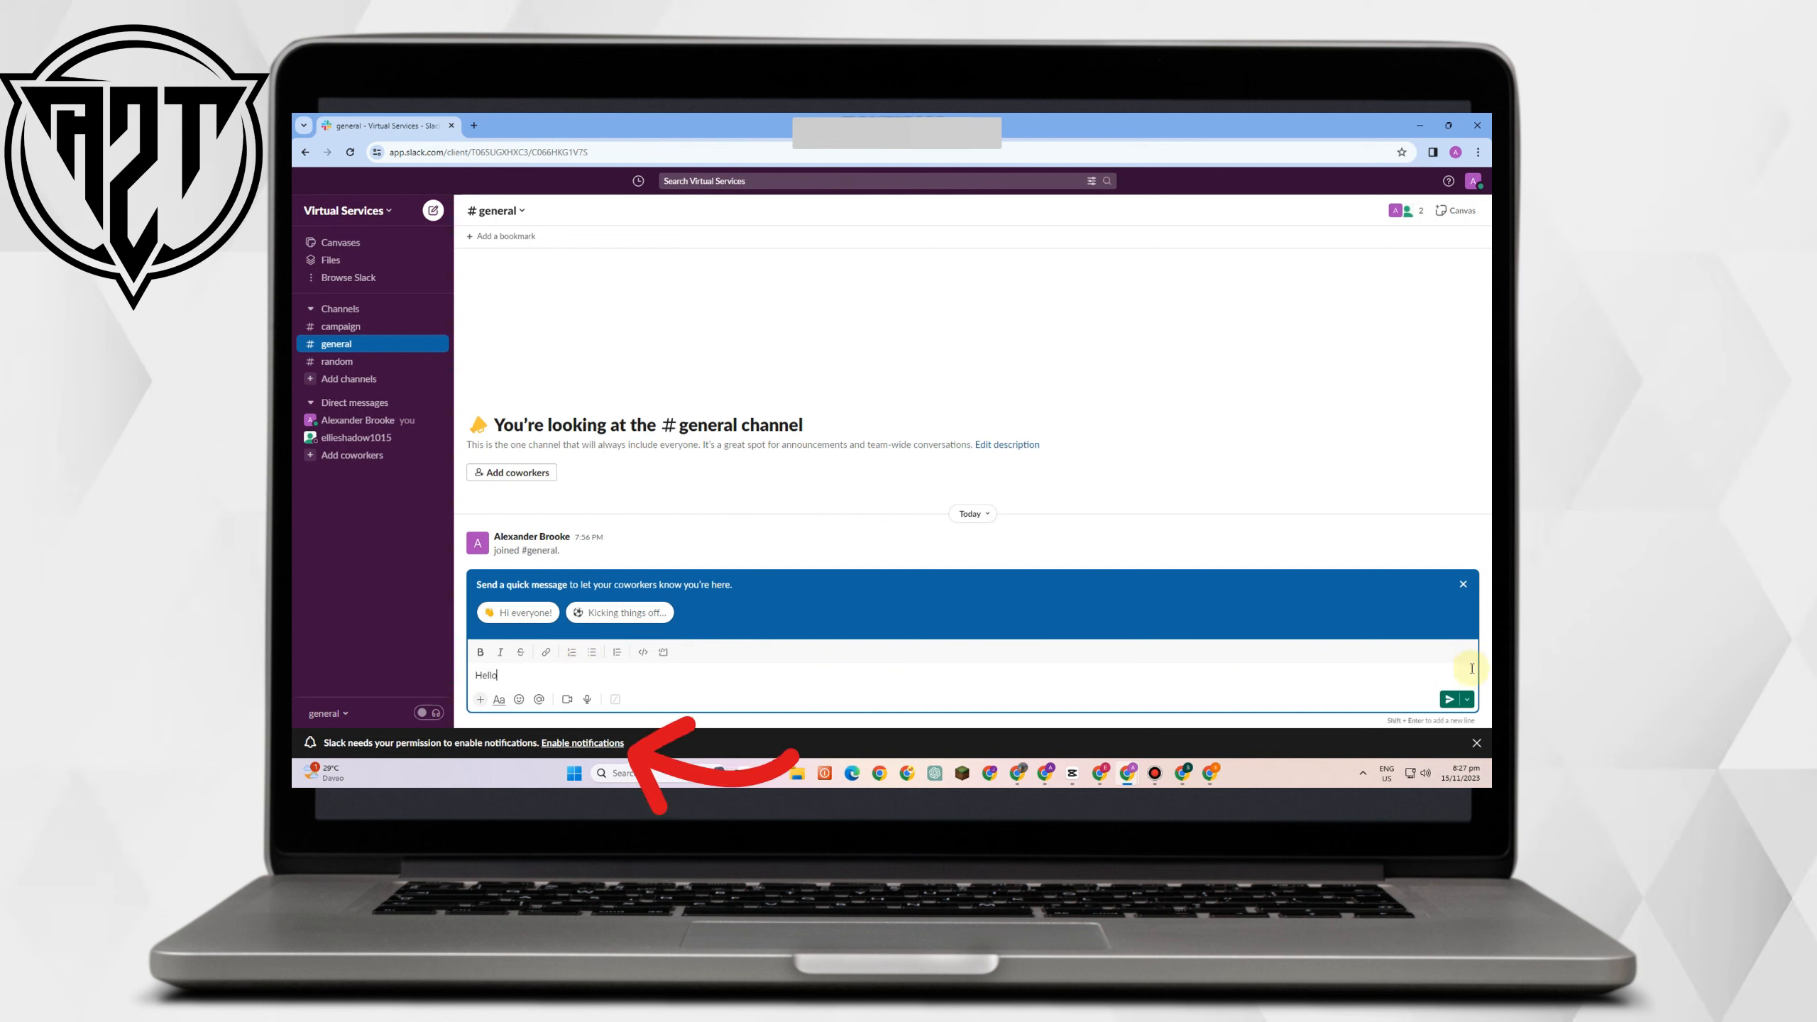
pyautogui.click(1448, 699)
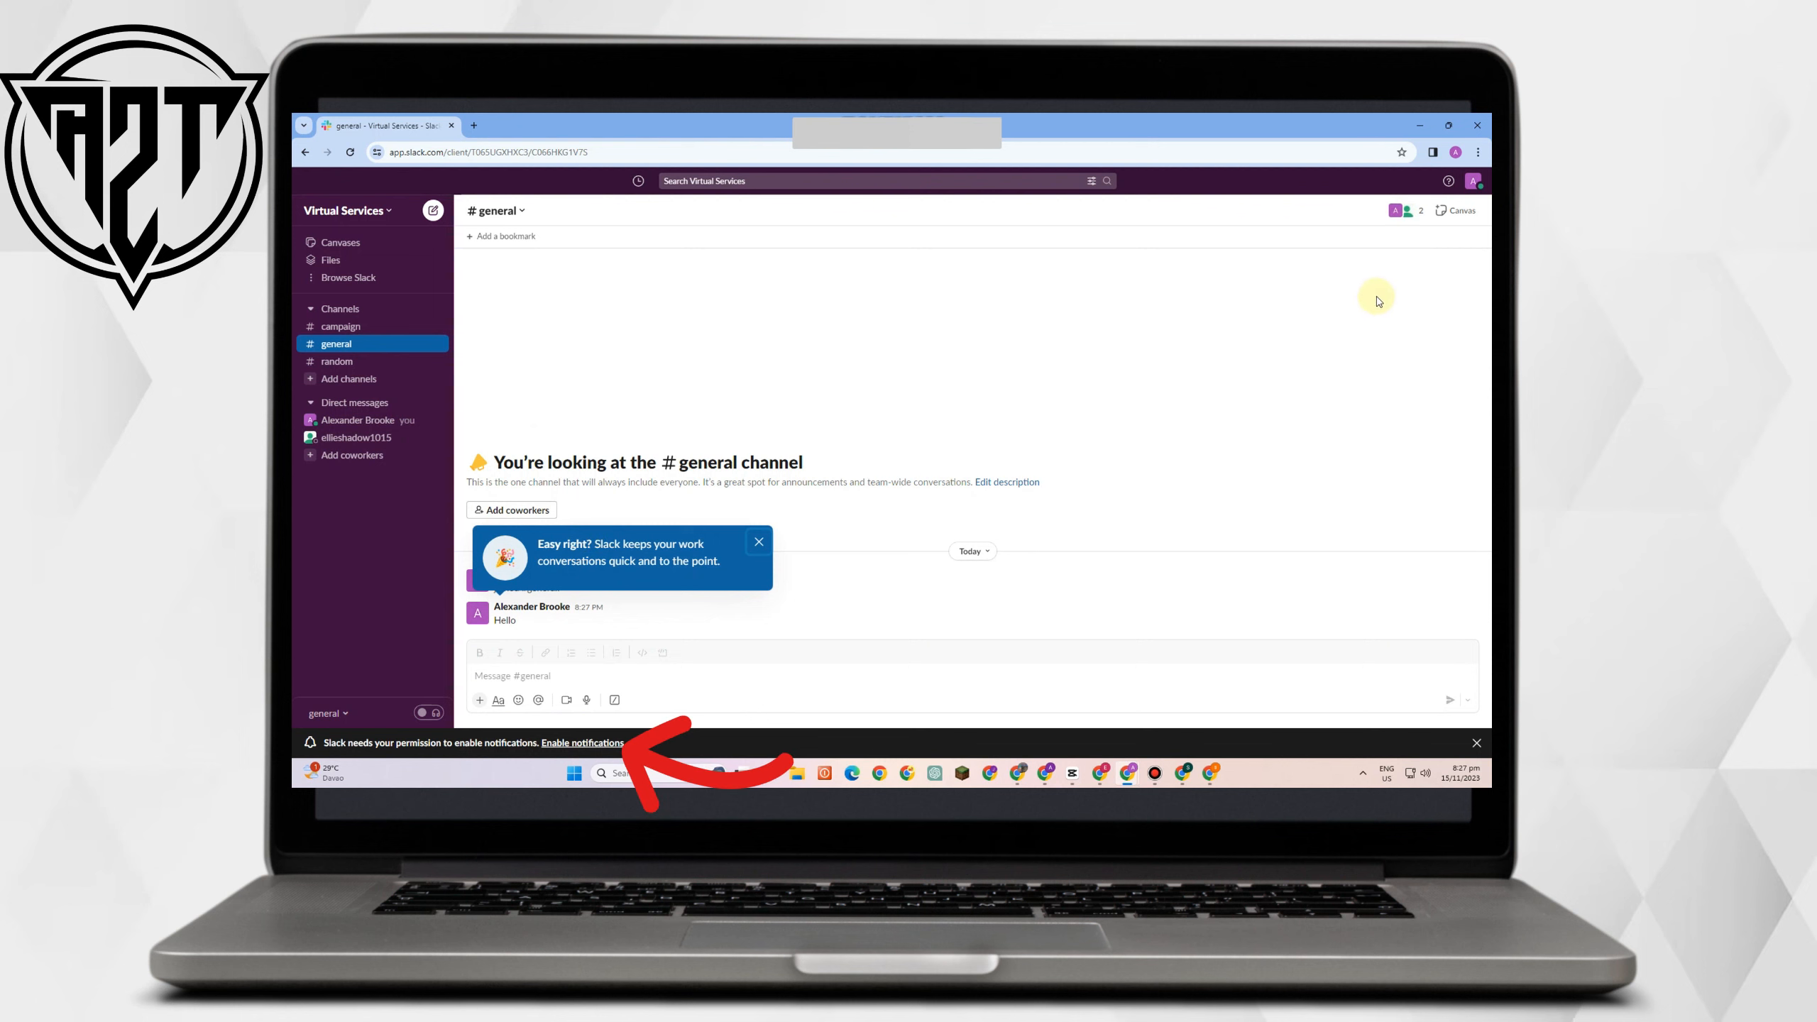
pyautogui.click(758, 544)
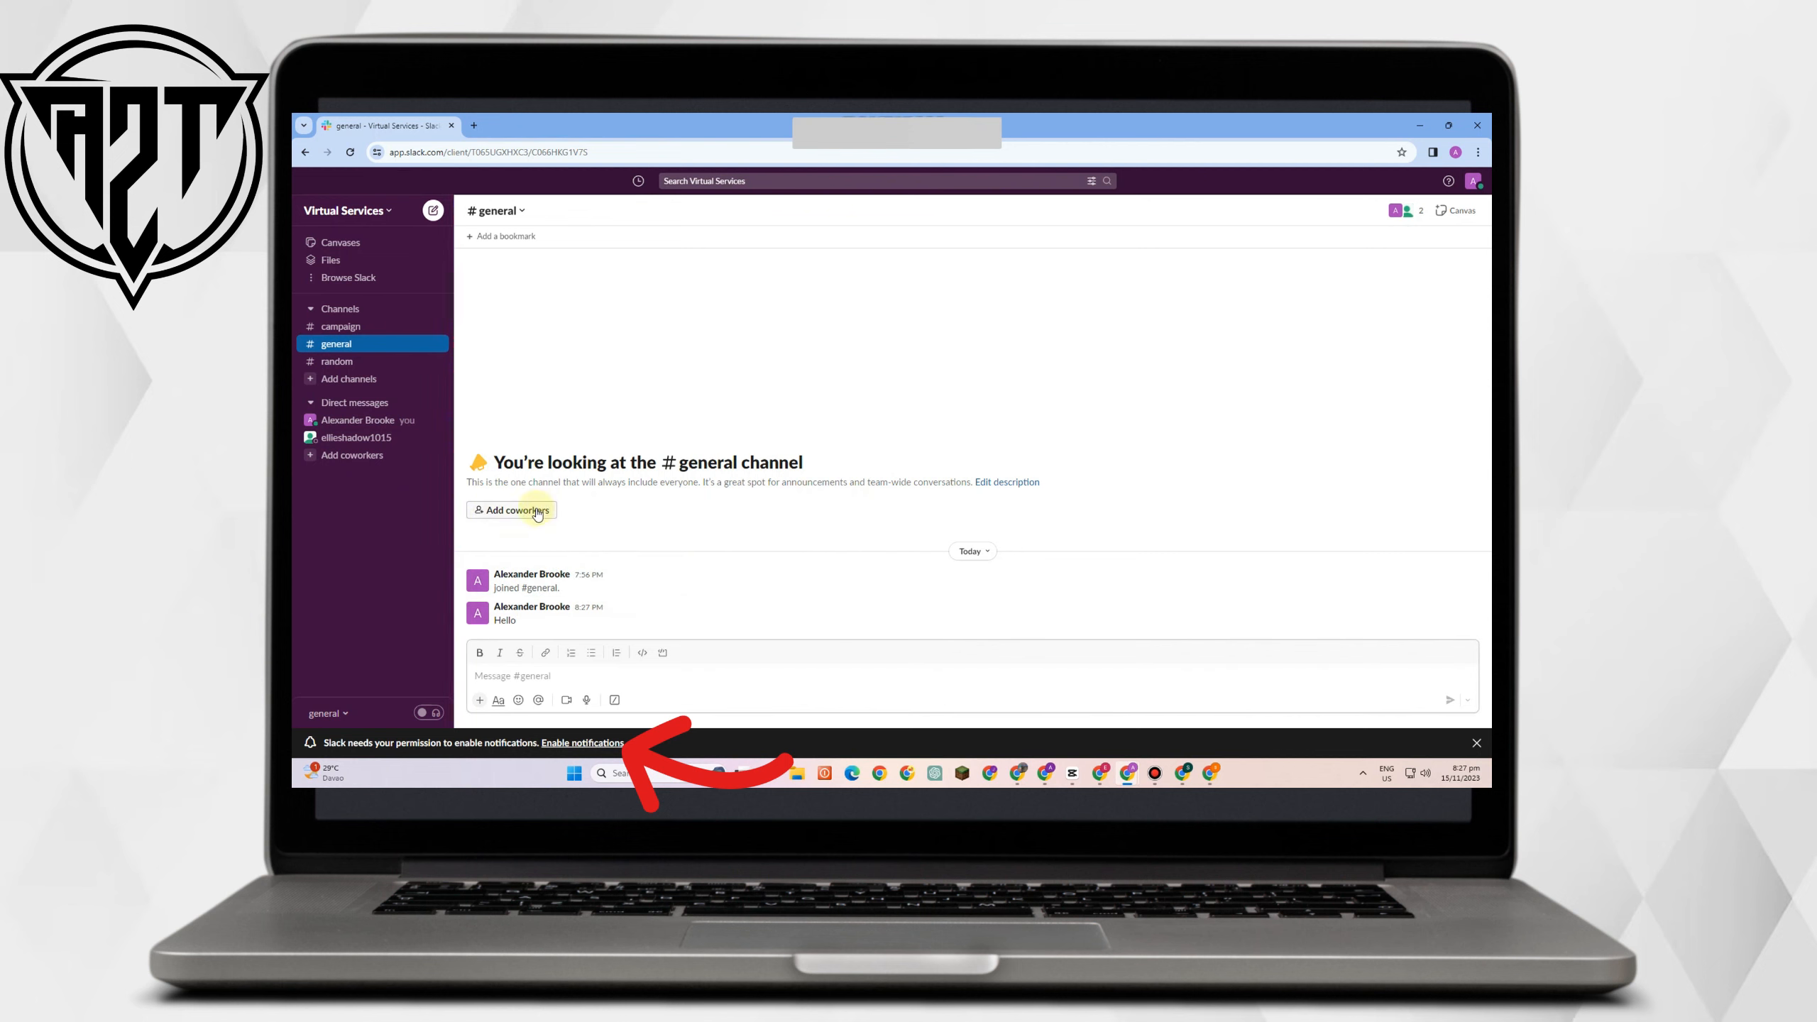
pyautogui.moveTo(741, 610)
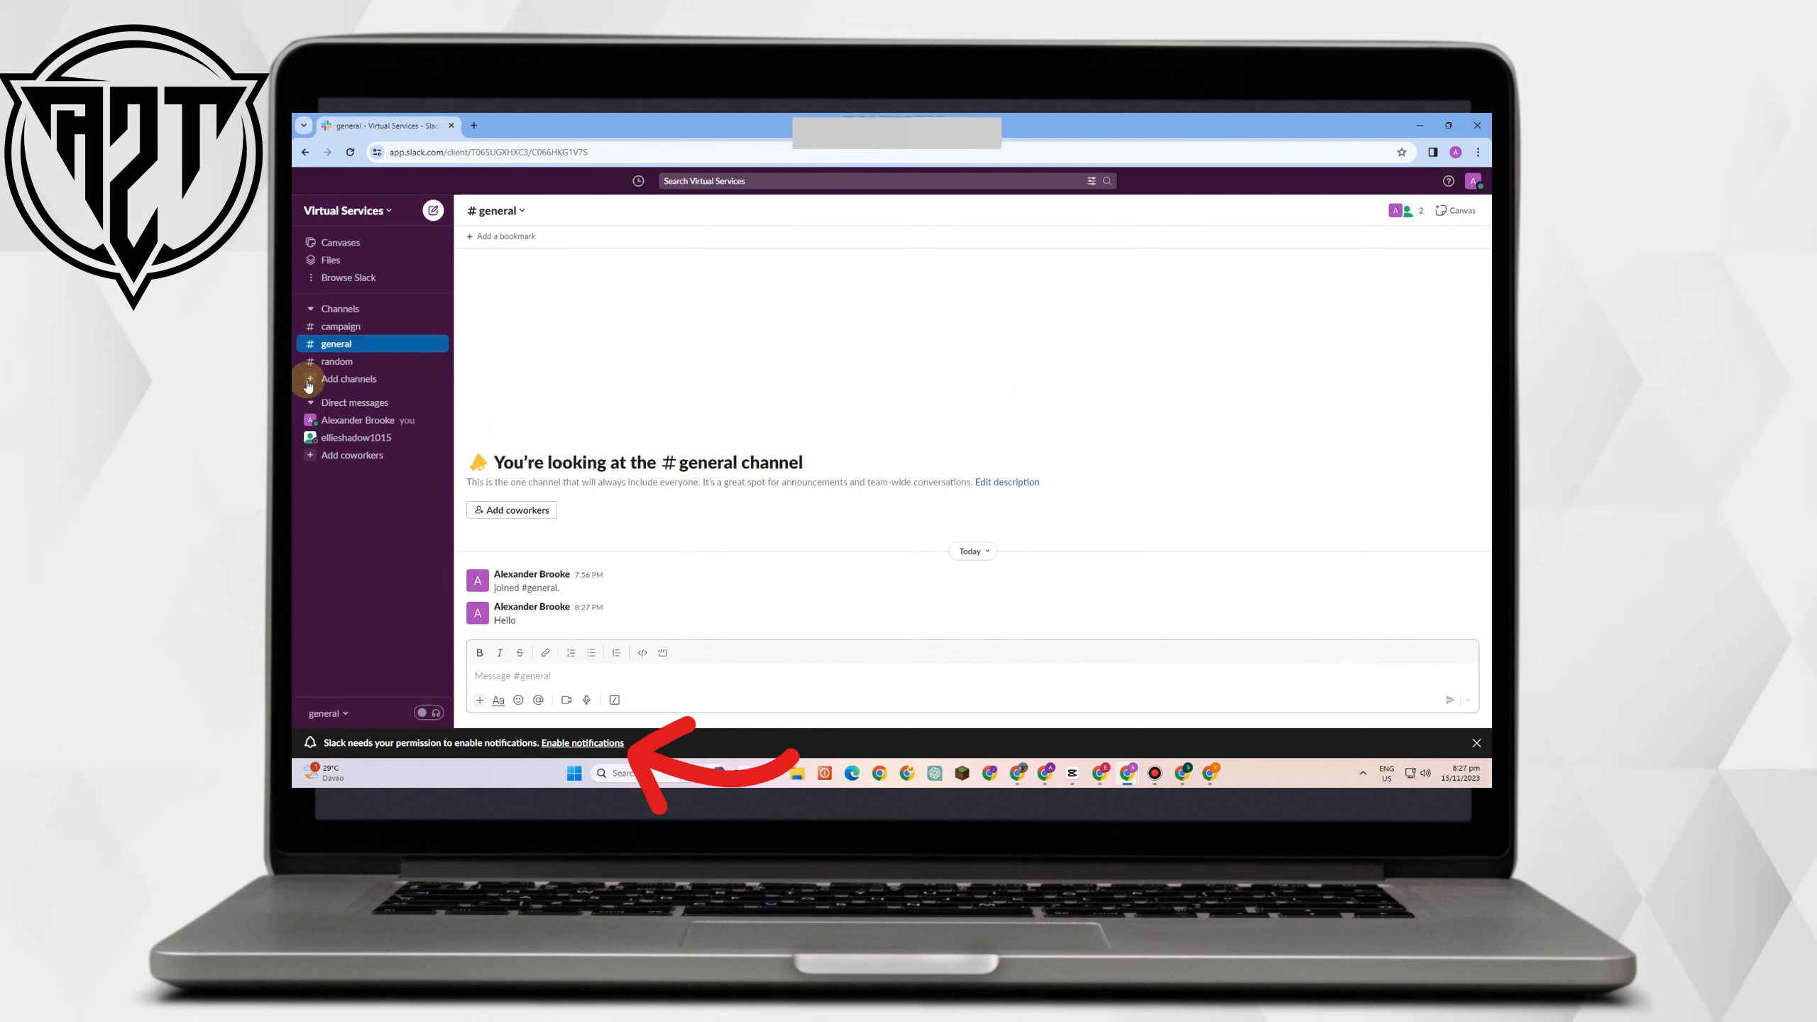
# Create a new channel named 'tutorials' with Private visibility.
pyautogui.click(344, 379)
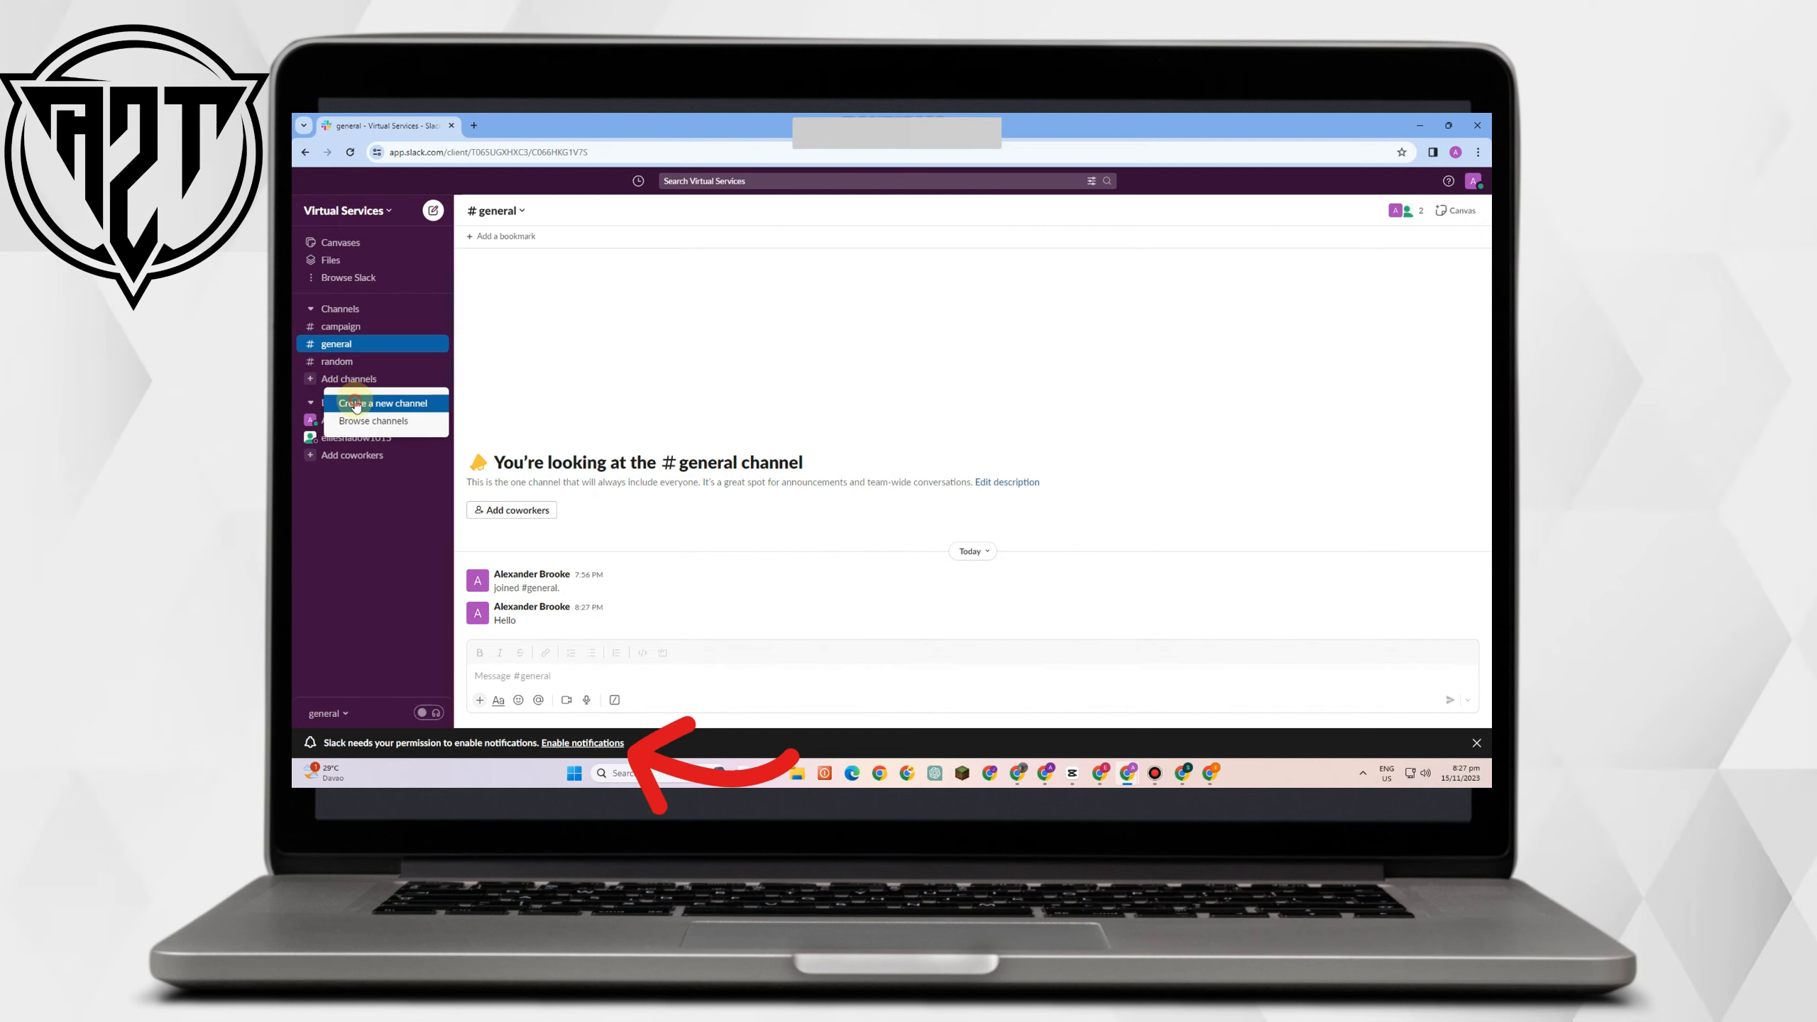
pyautogui.click(355, 403)
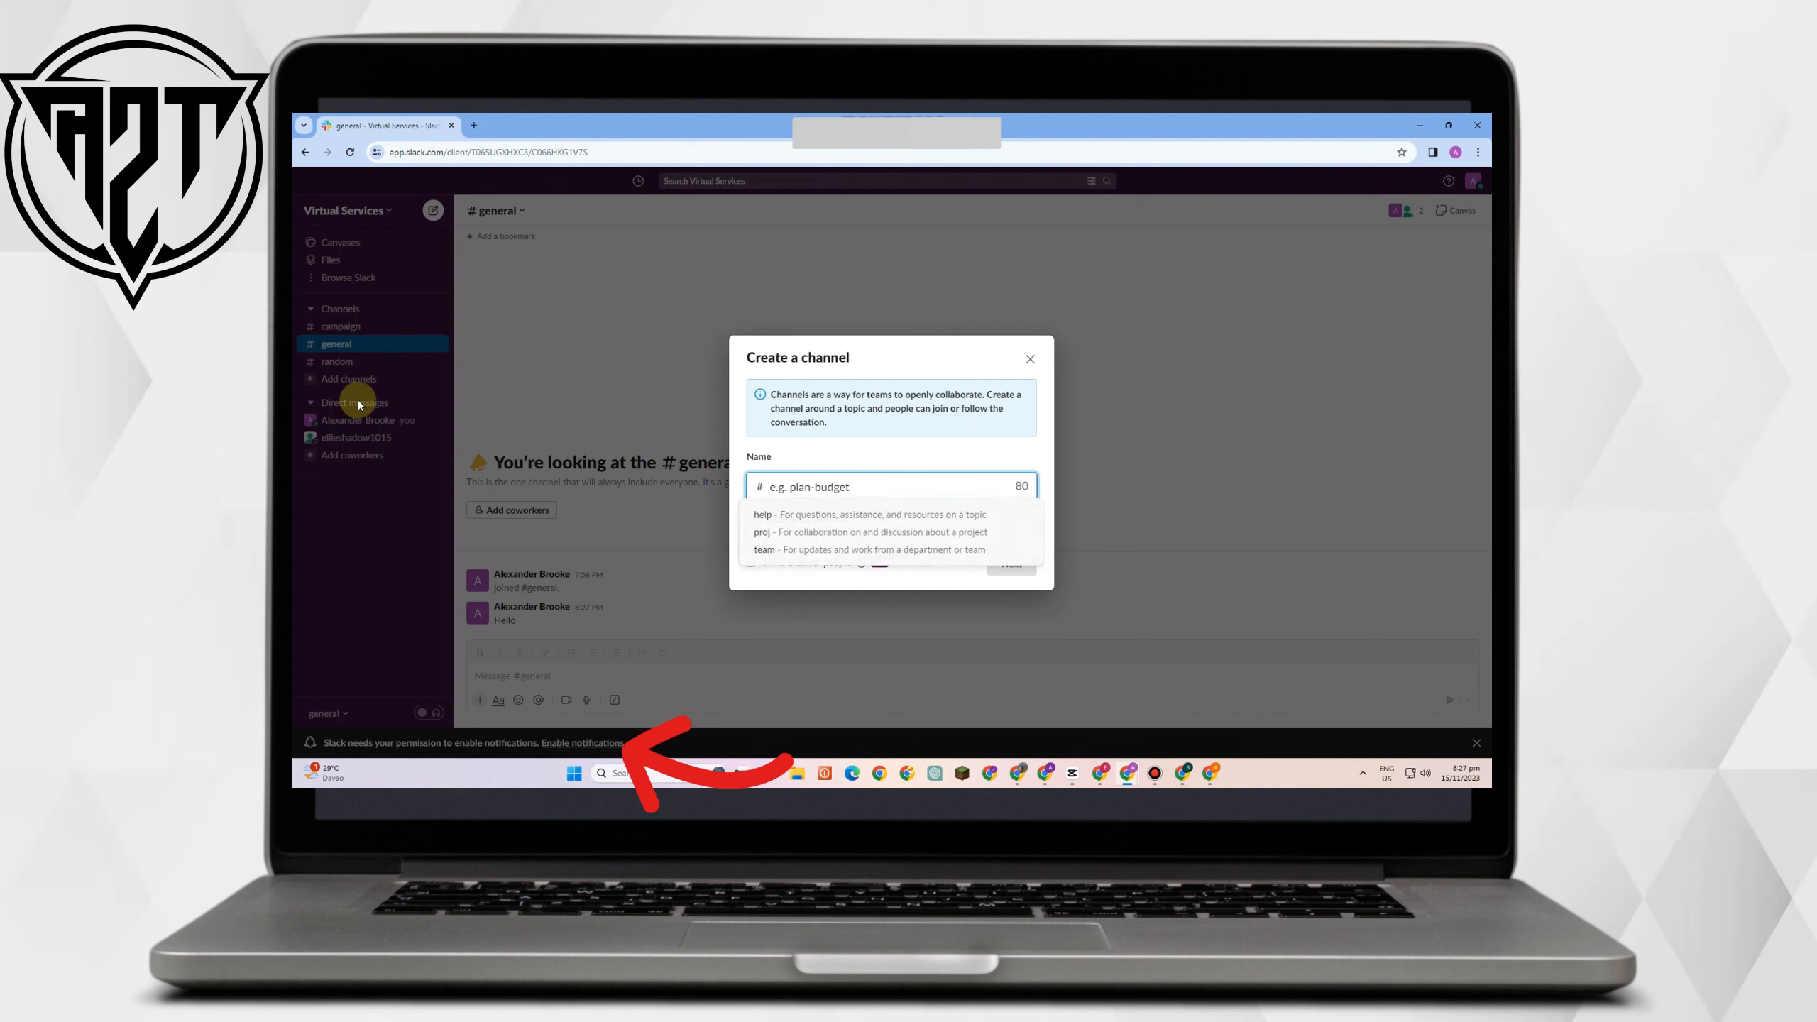
pyautogui.write('tut')
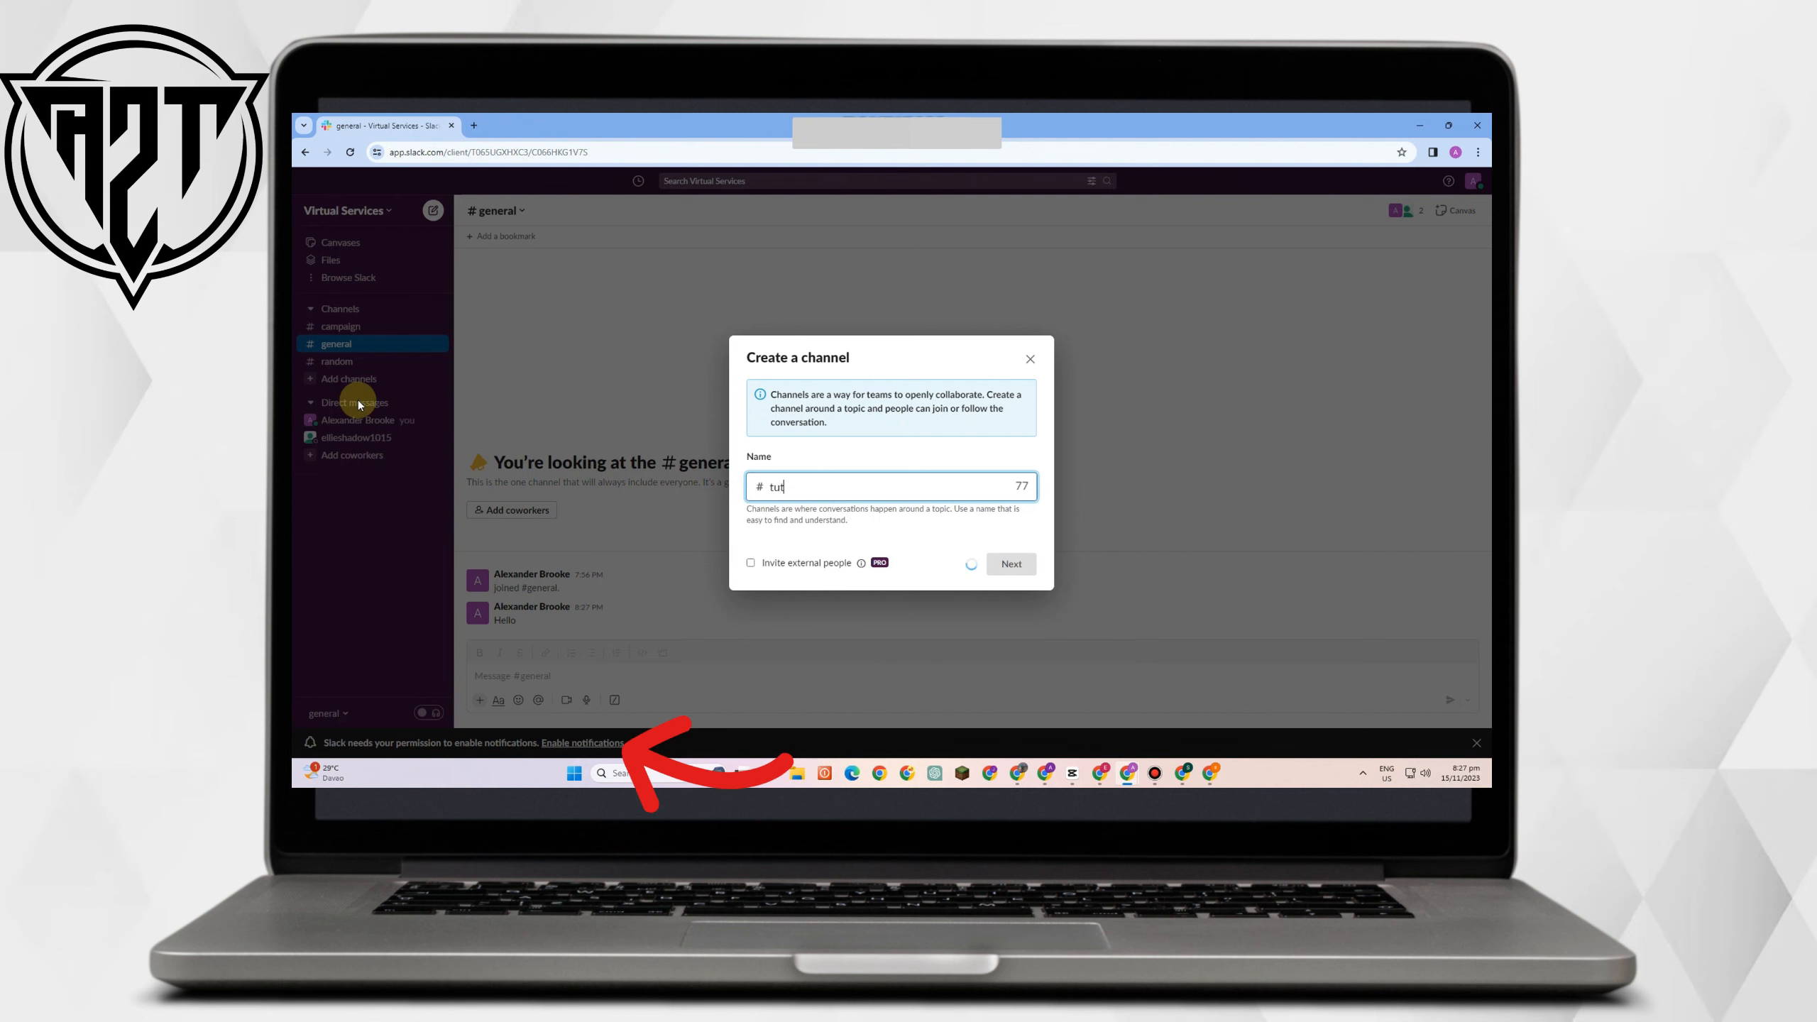
pyautogui.write('orials')
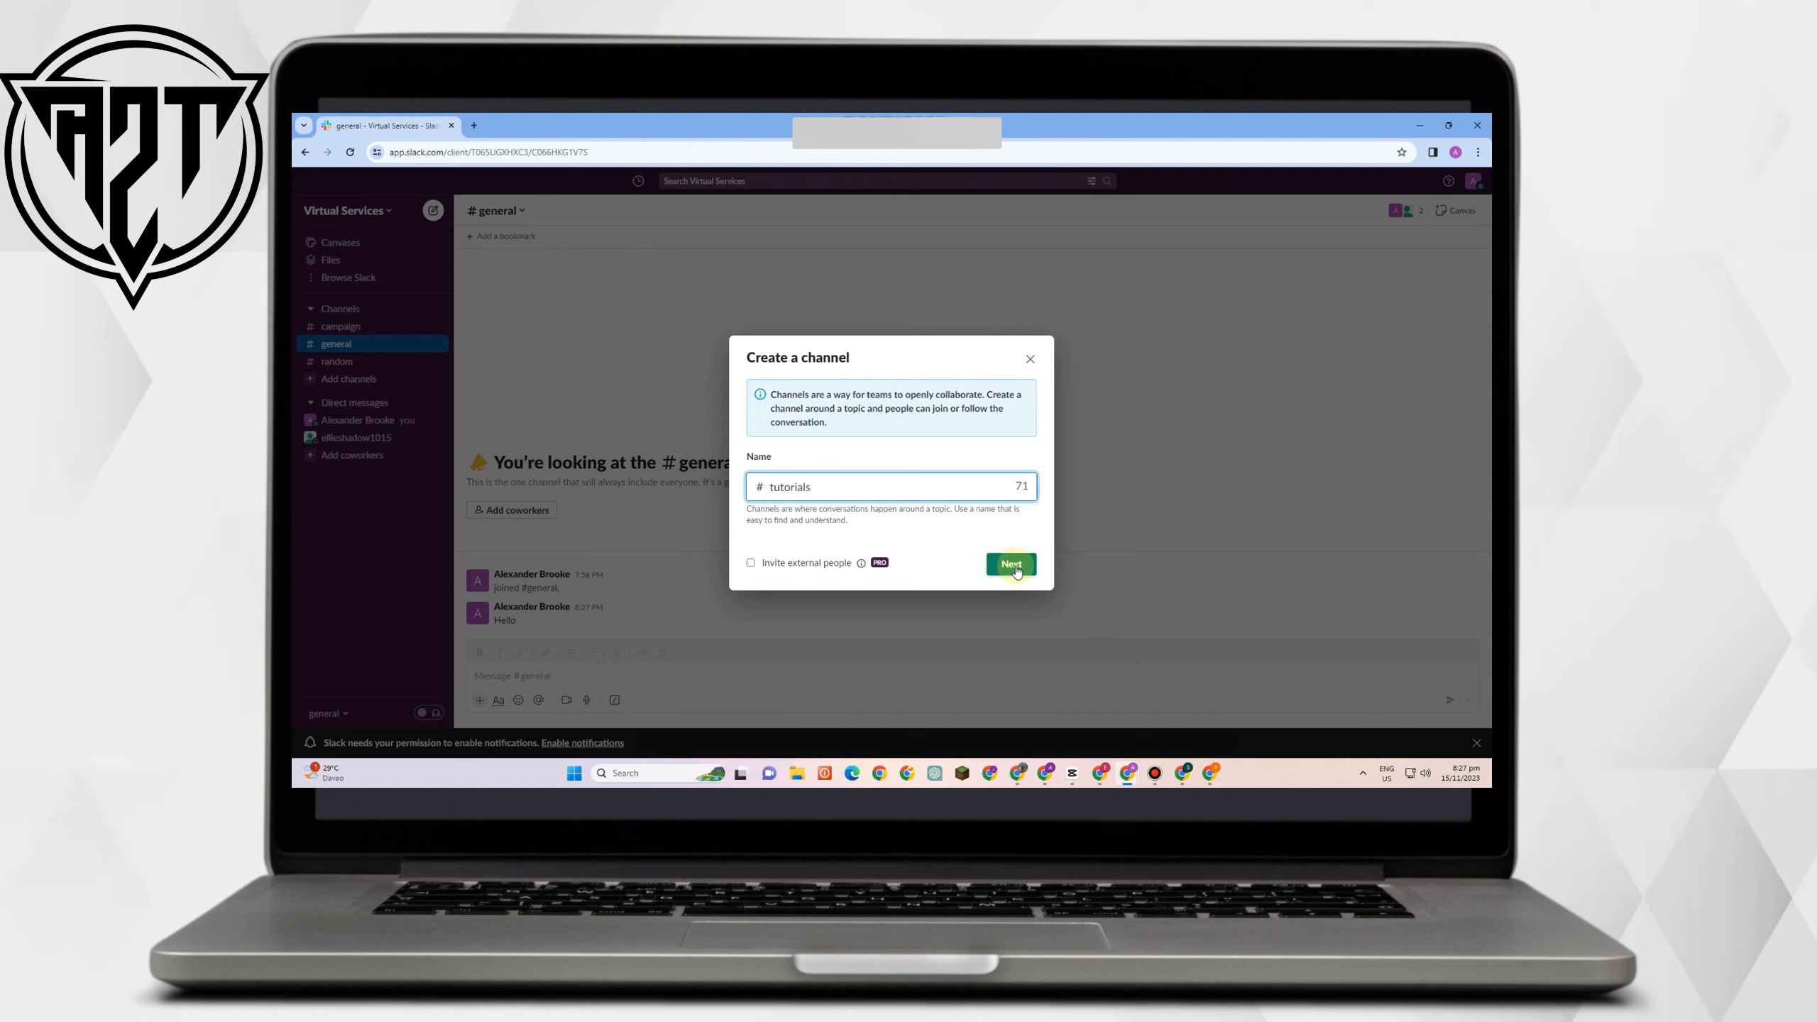
pyautogui.click(1016, 565)
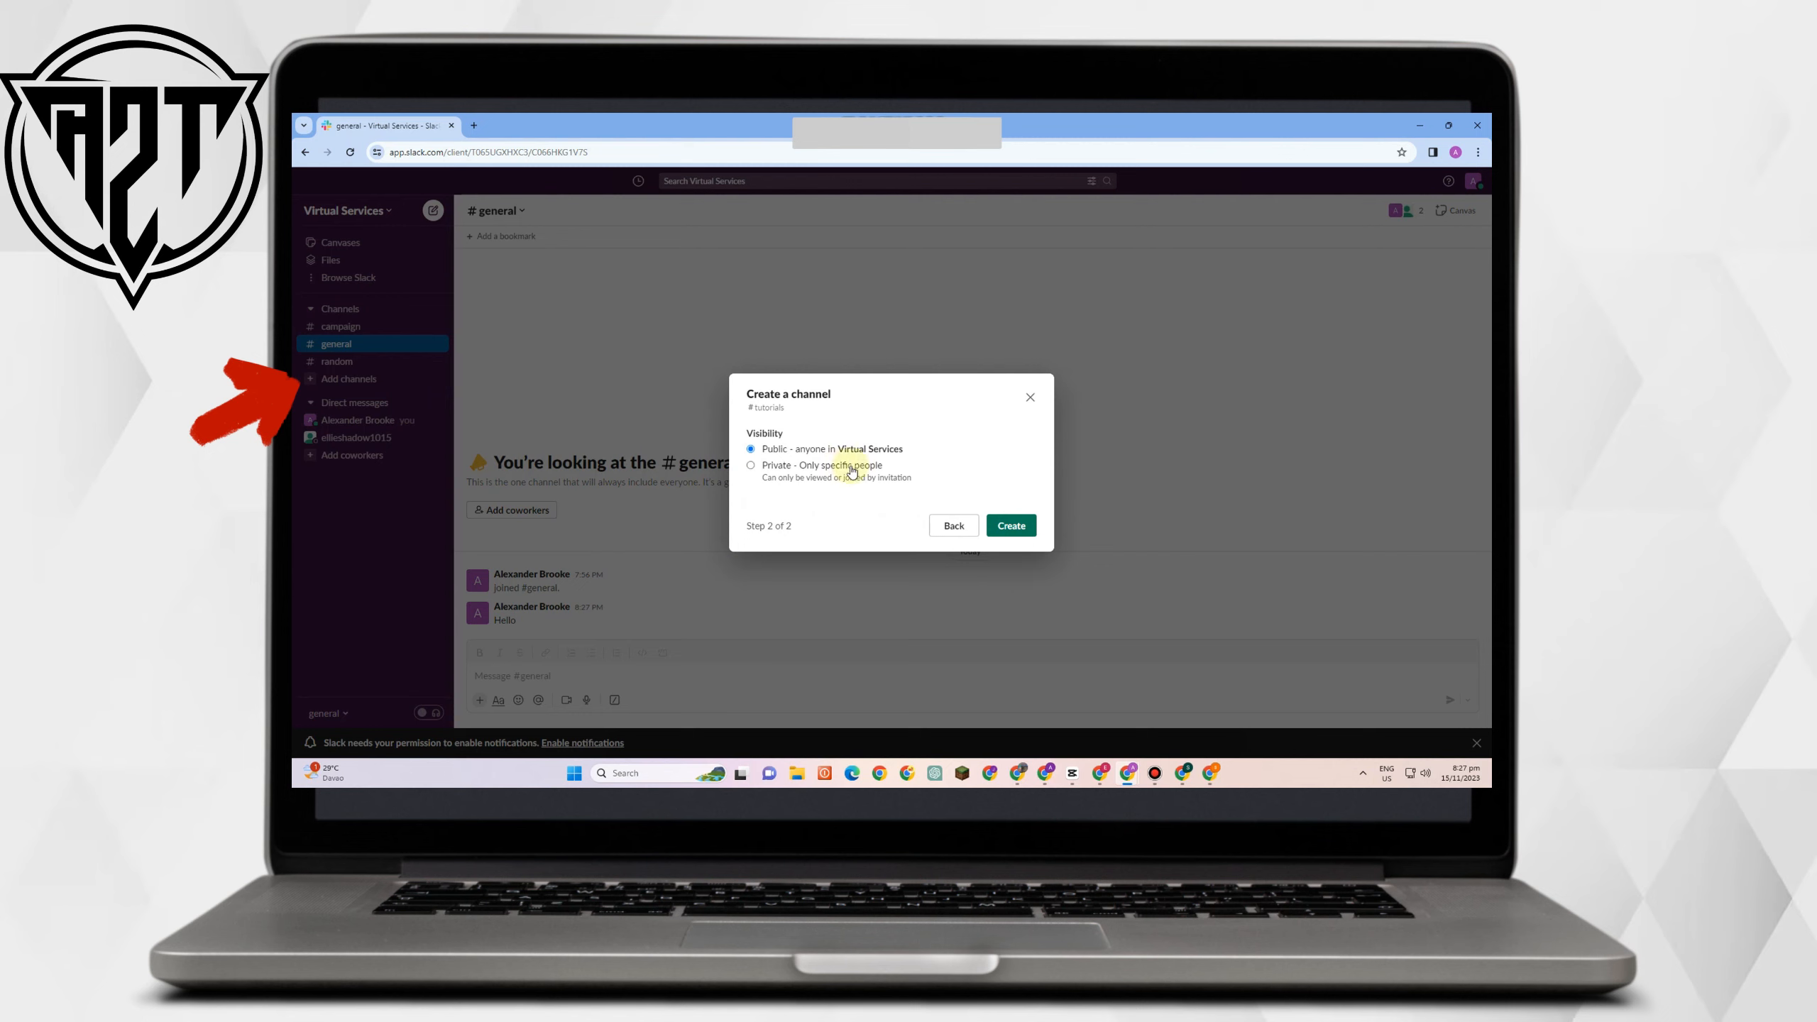
pyautogui.click(753, 470)
pyautogui.click(1005, 523)
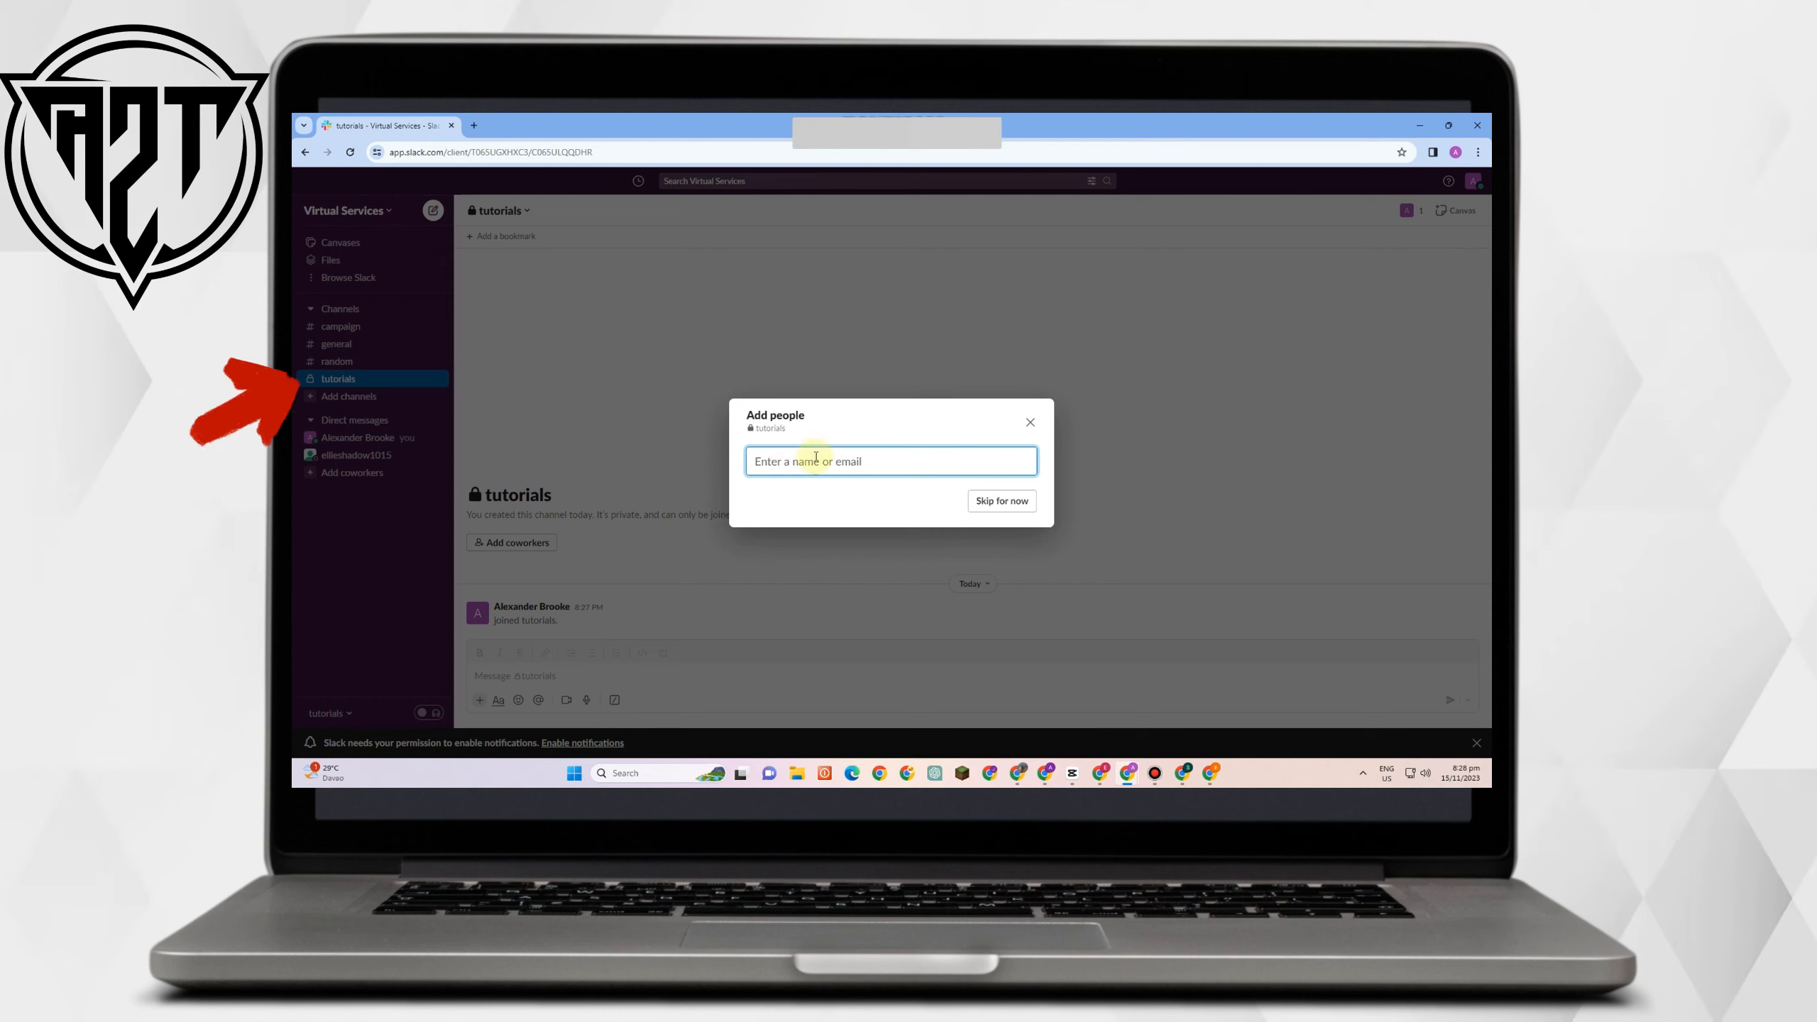
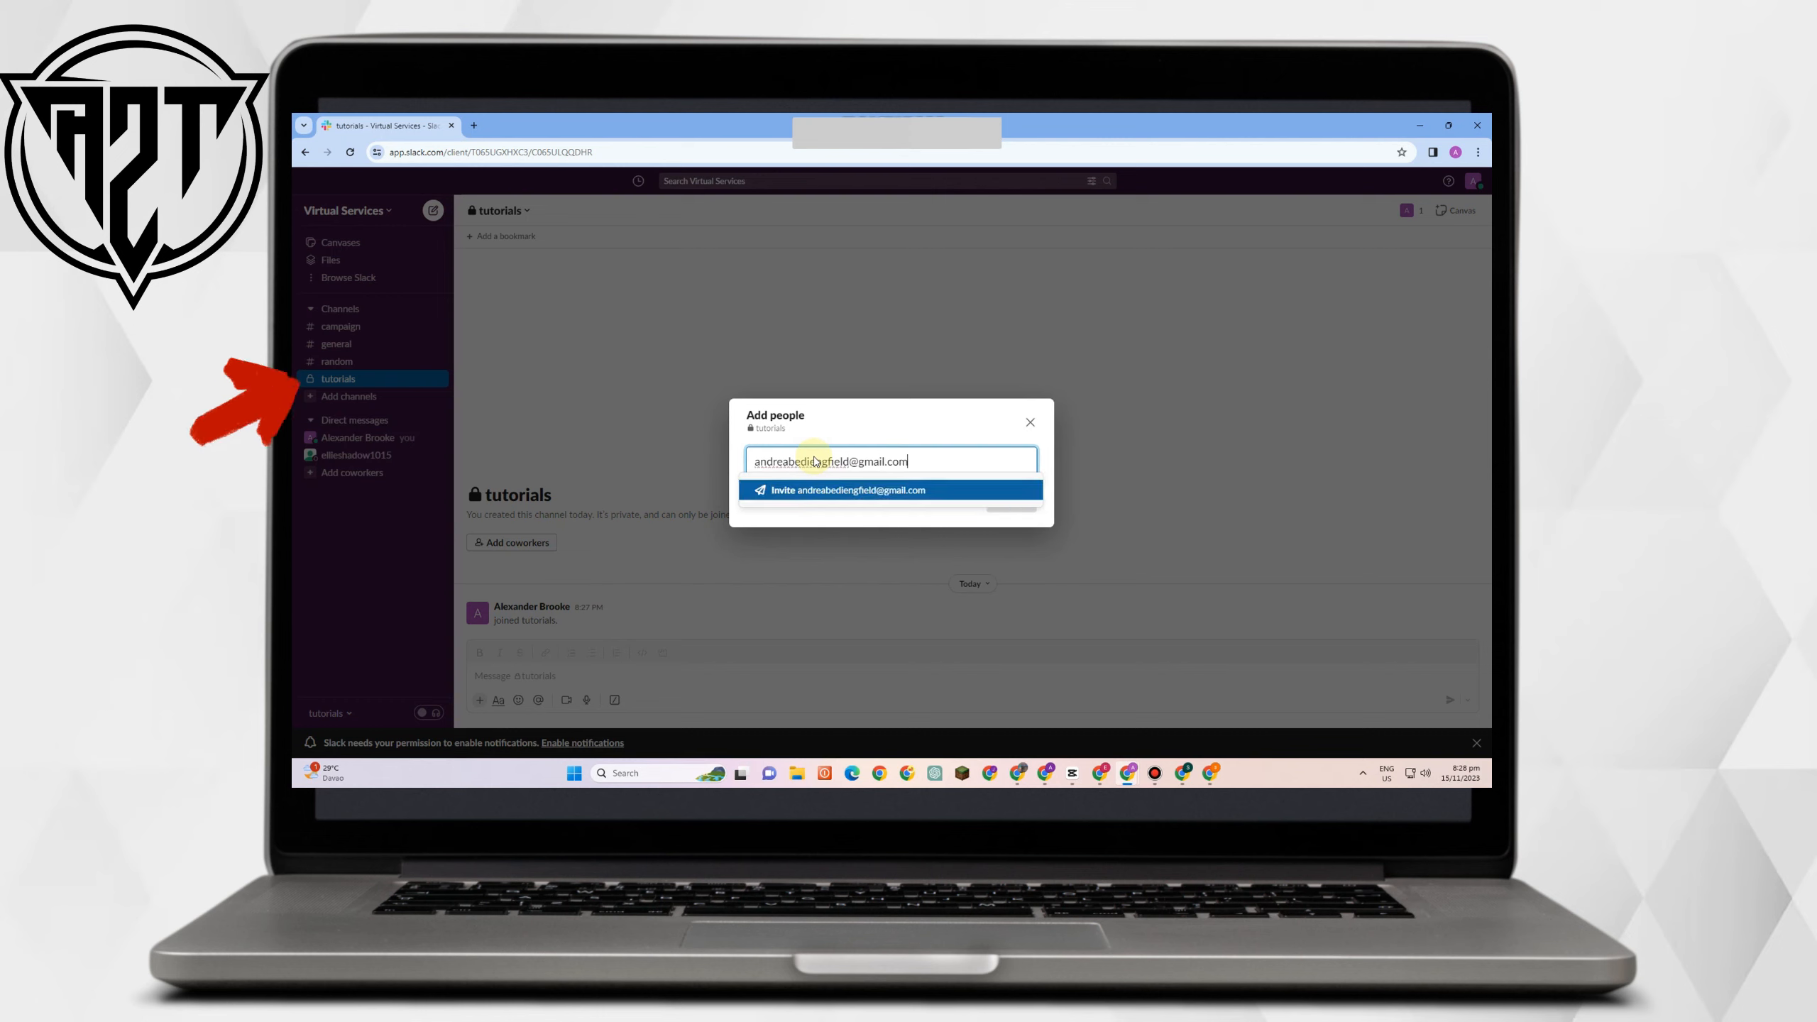
# Invite a coworker into #tutorials by entering their e-mail address and sending the invite.
pyautogui.click(868, 491)
pyautogui.press('Return')
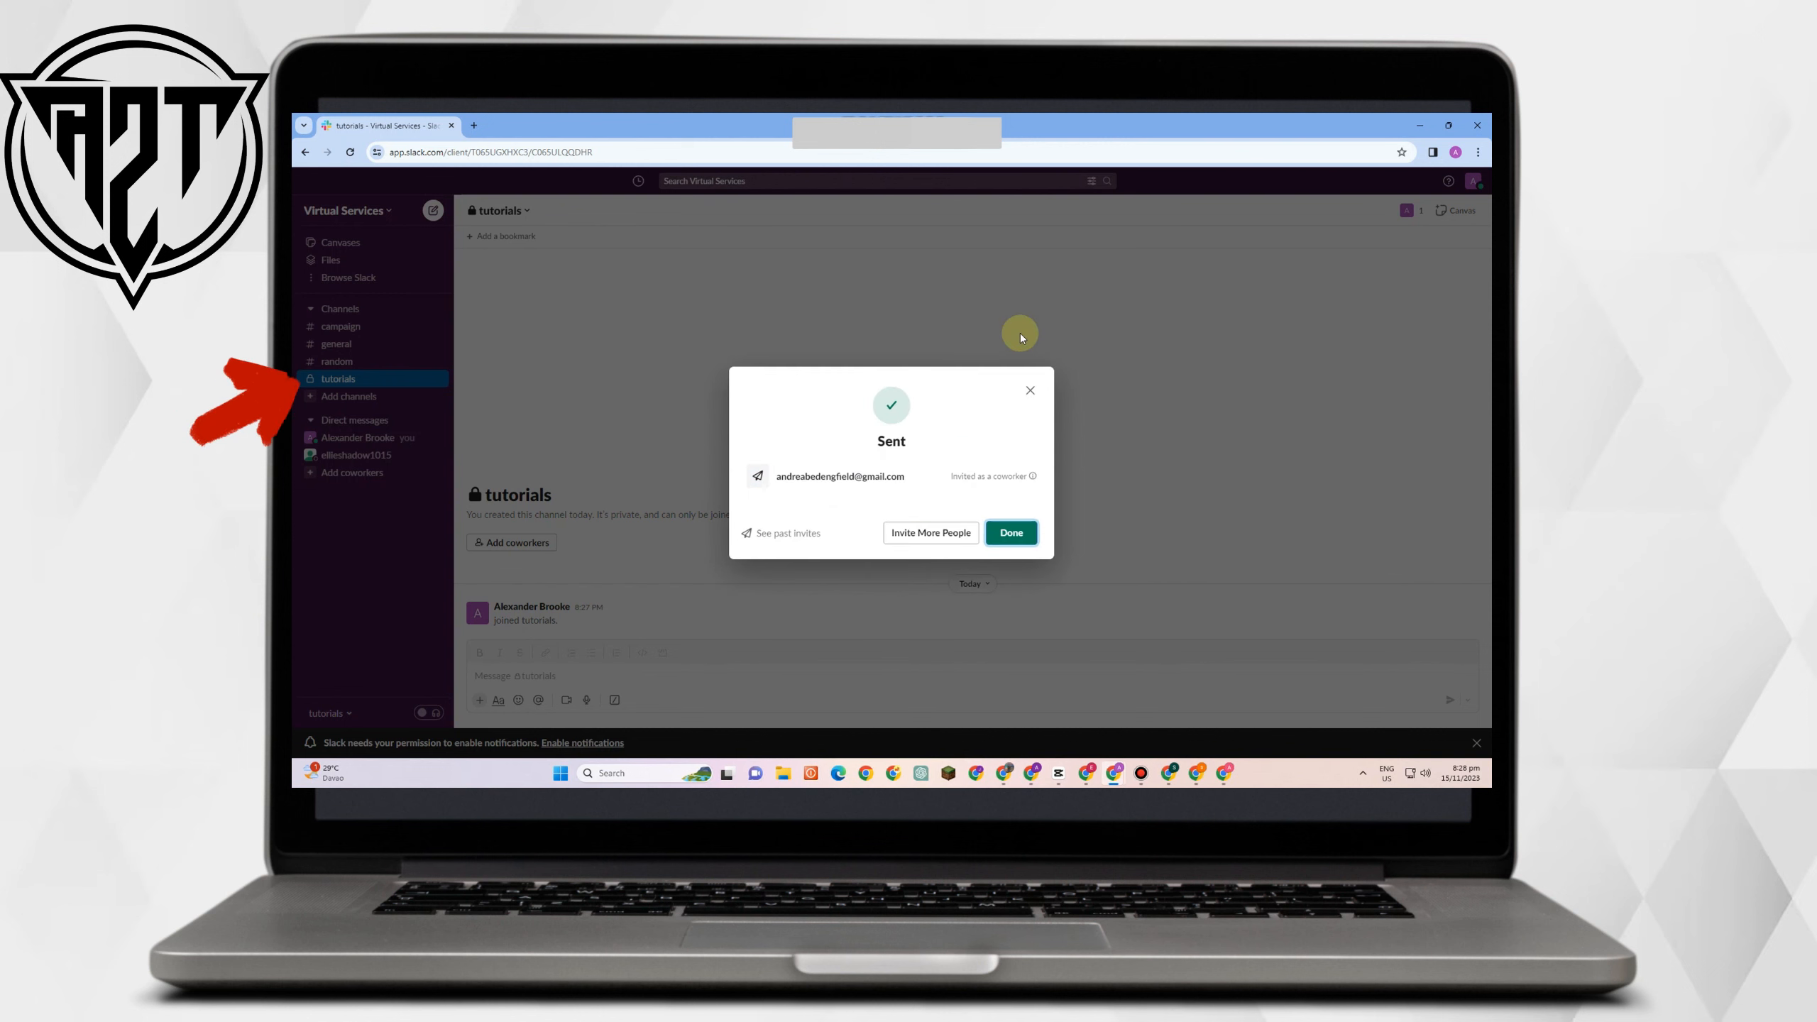
pyautogui.click(997, 532)
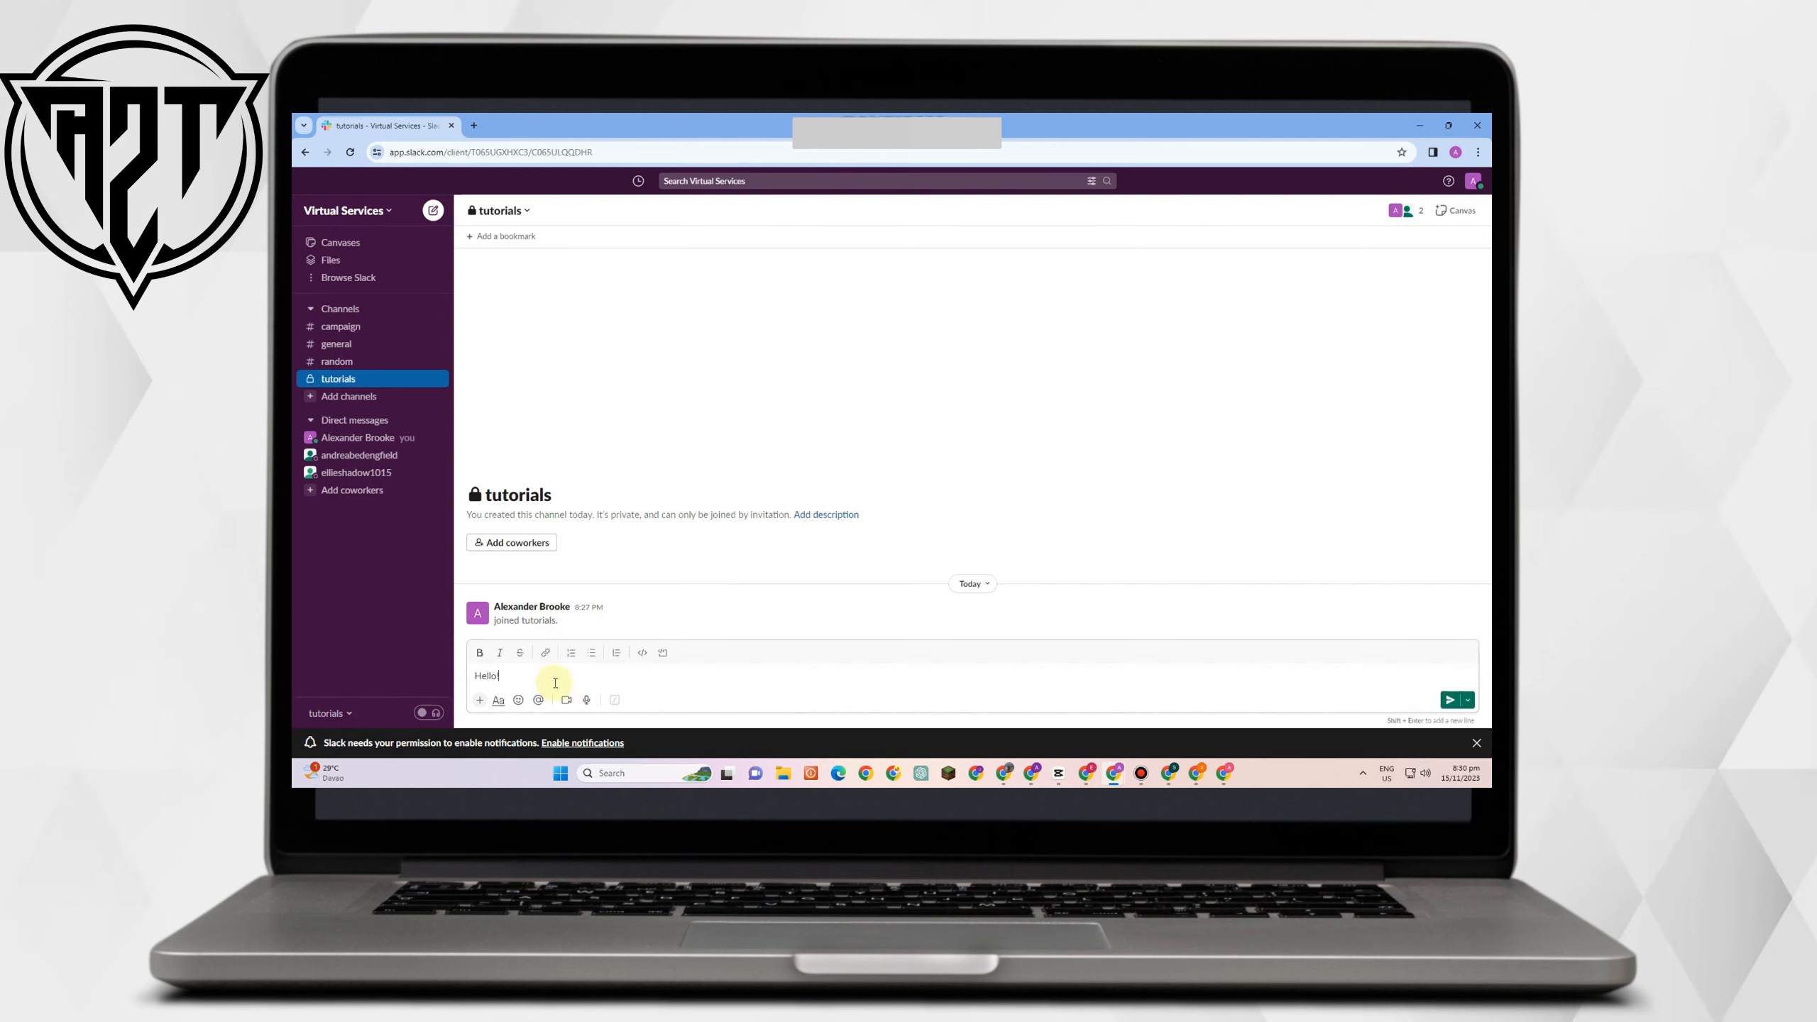
# Send 'Hello!' in the private #tutorials channel.
pyautogui.press('Return')
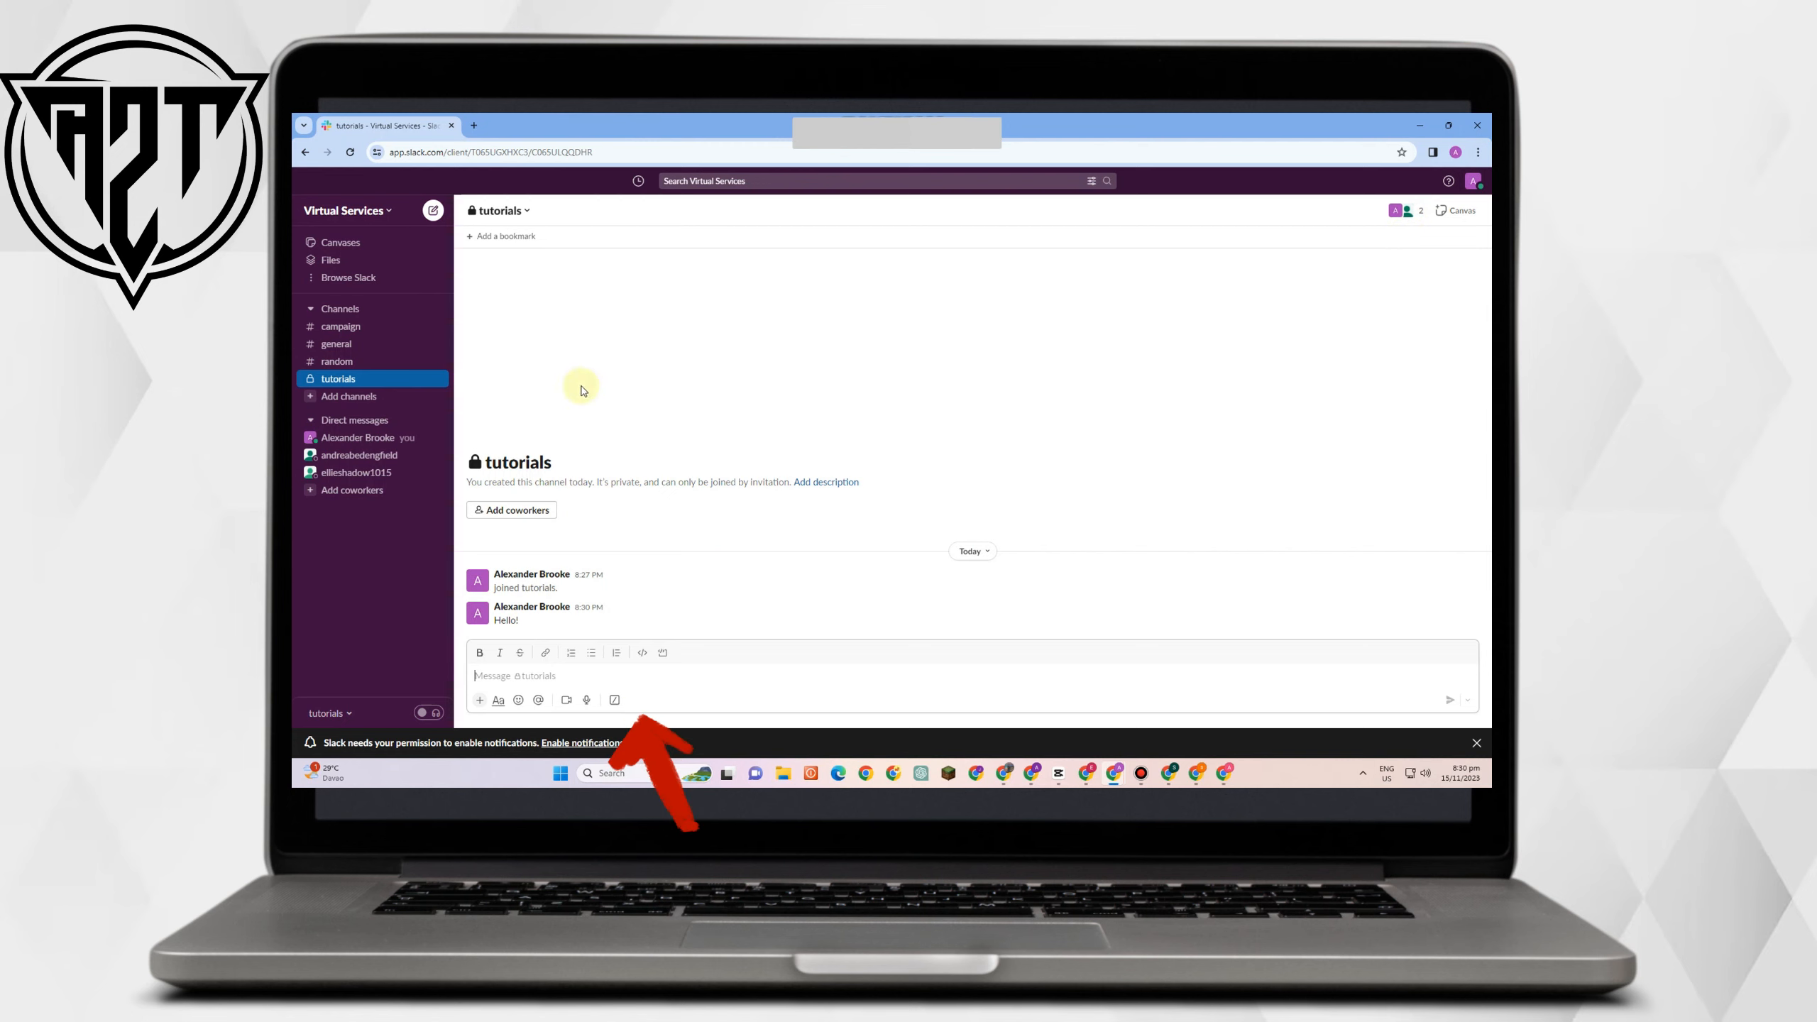
# Start a new direct message and add the coworker found by name search as recipient.
pyautogui.click(346, 420)
pyautogui.click(769, 376)
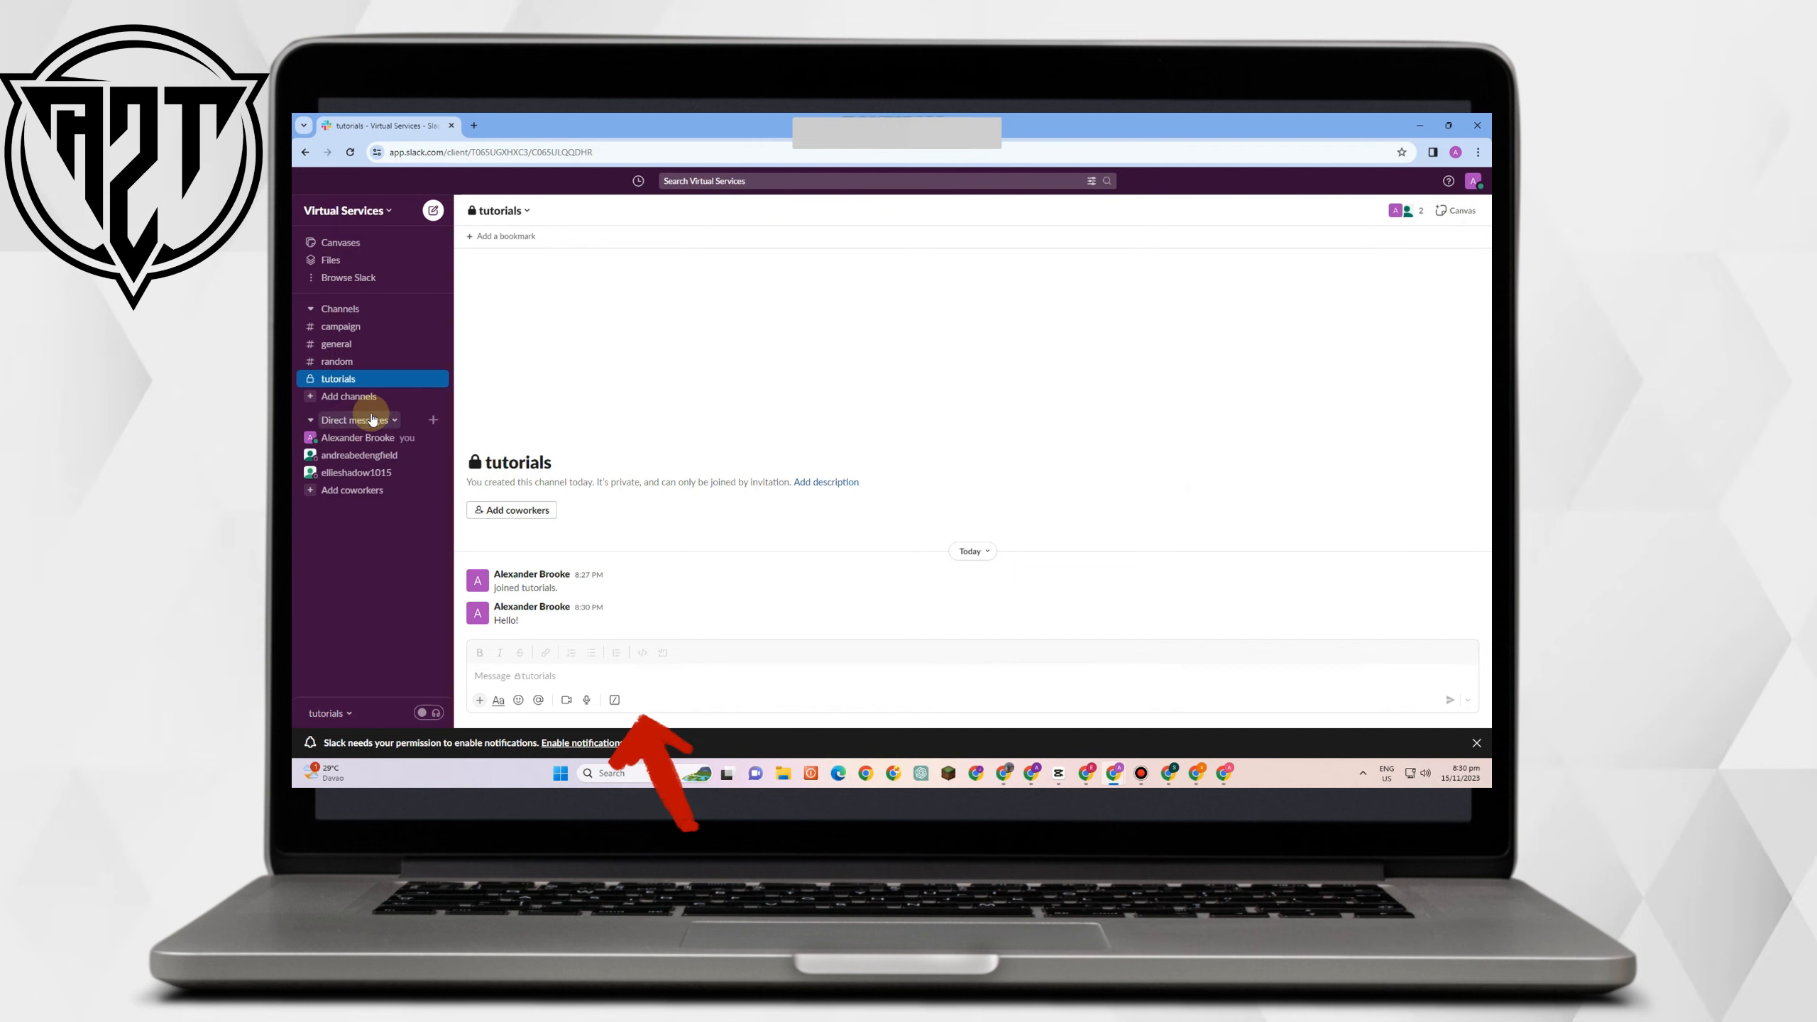
pyautogui.click(376, 419)
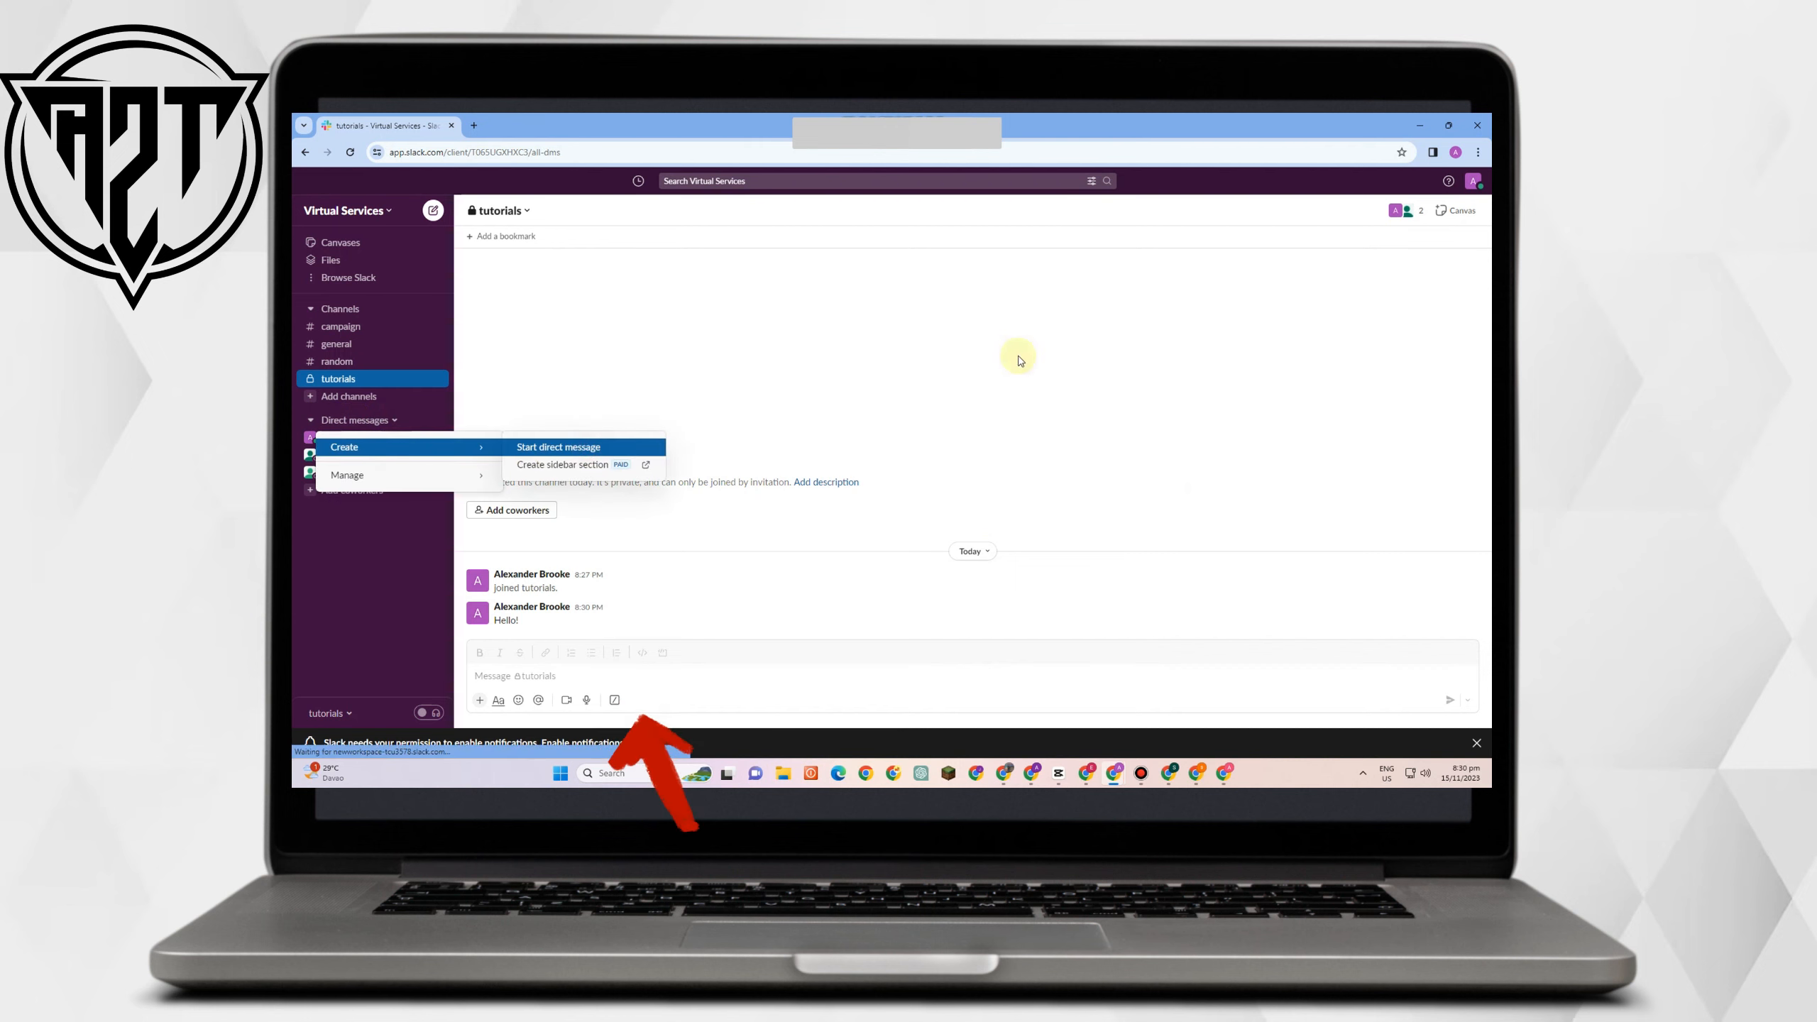
pyautogui.click(586, 446)
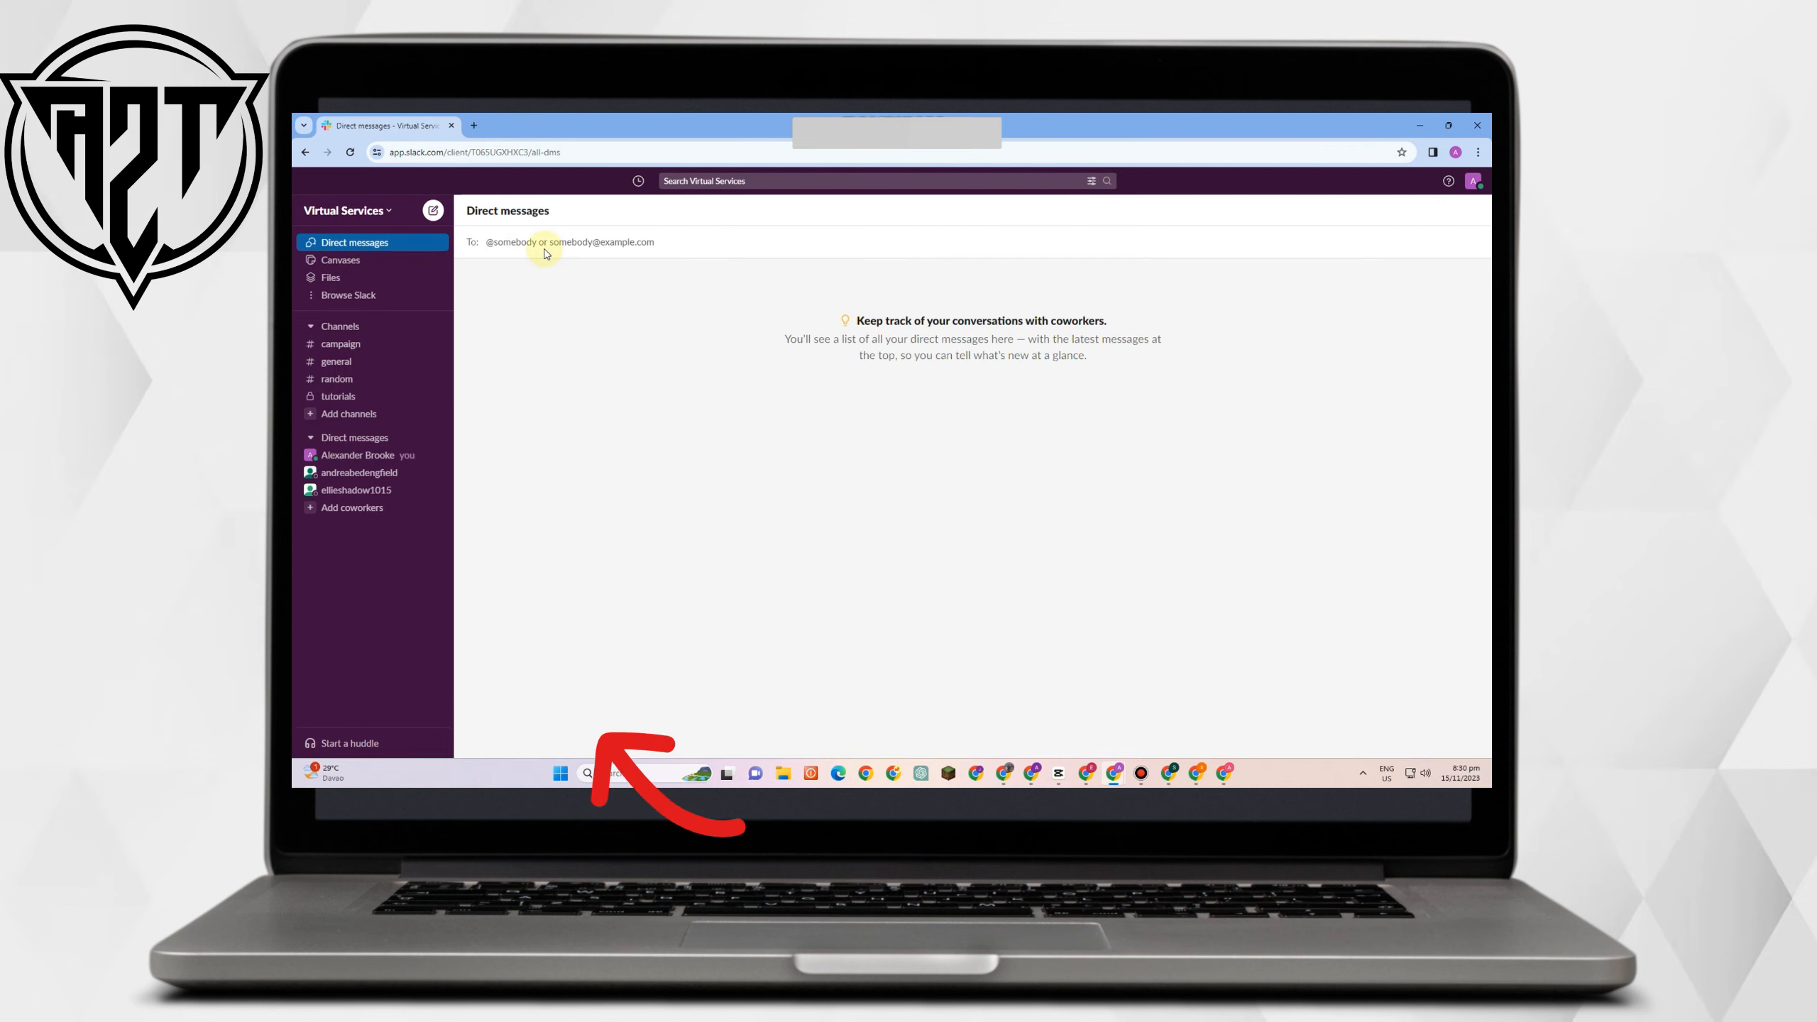
pyautogui.write('Ellie')
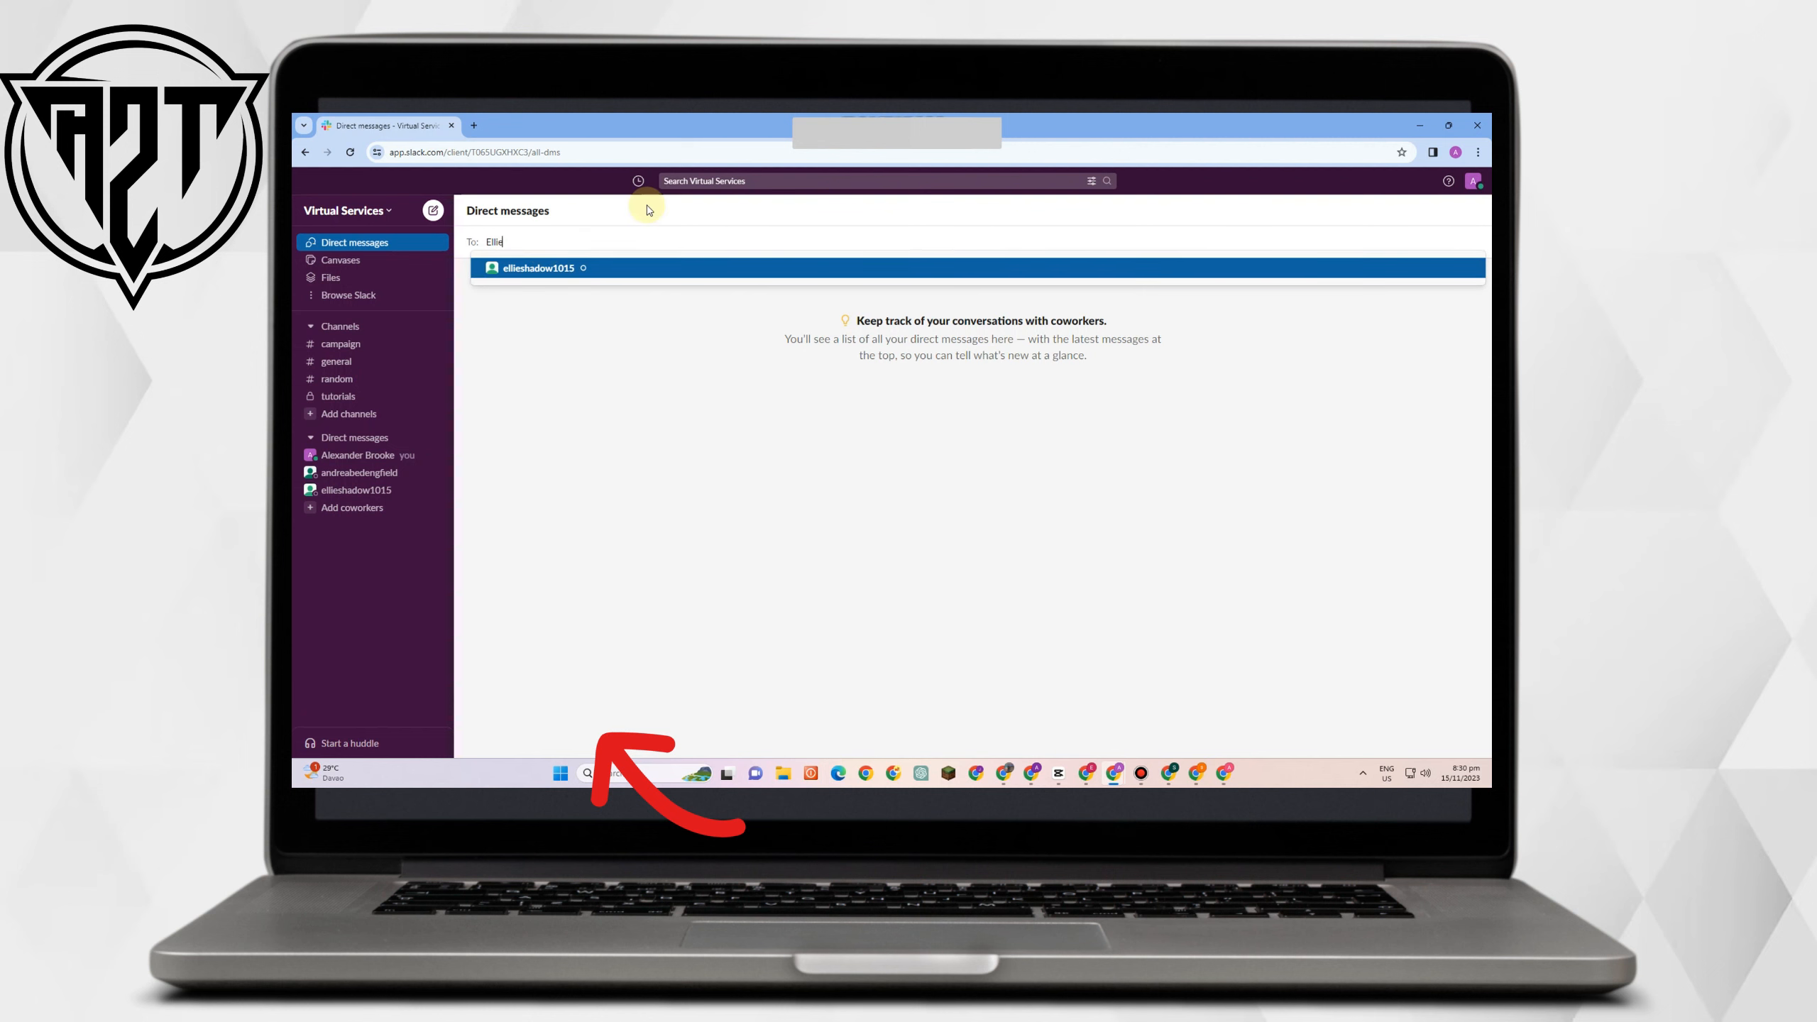
pyautogui.click(637, 260)
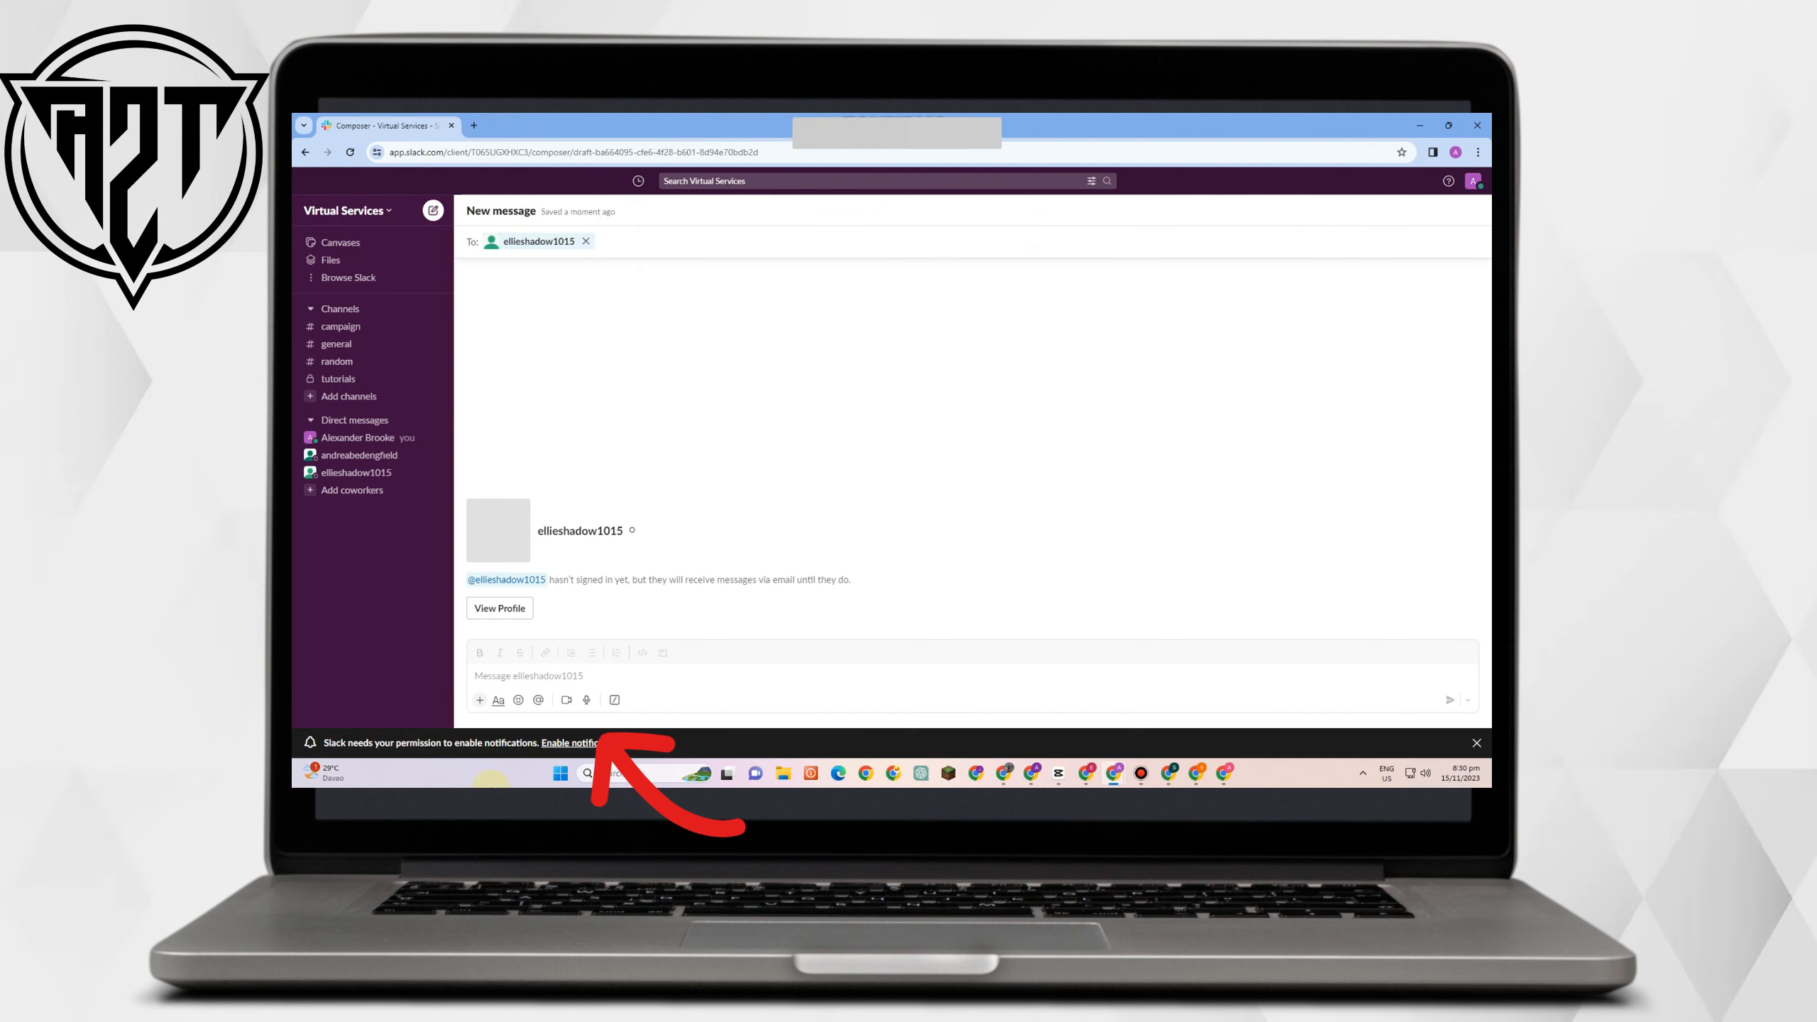
# Send 'Urgent!' to the coworker, then go back to #general.
pyautogui.click(599, 670)
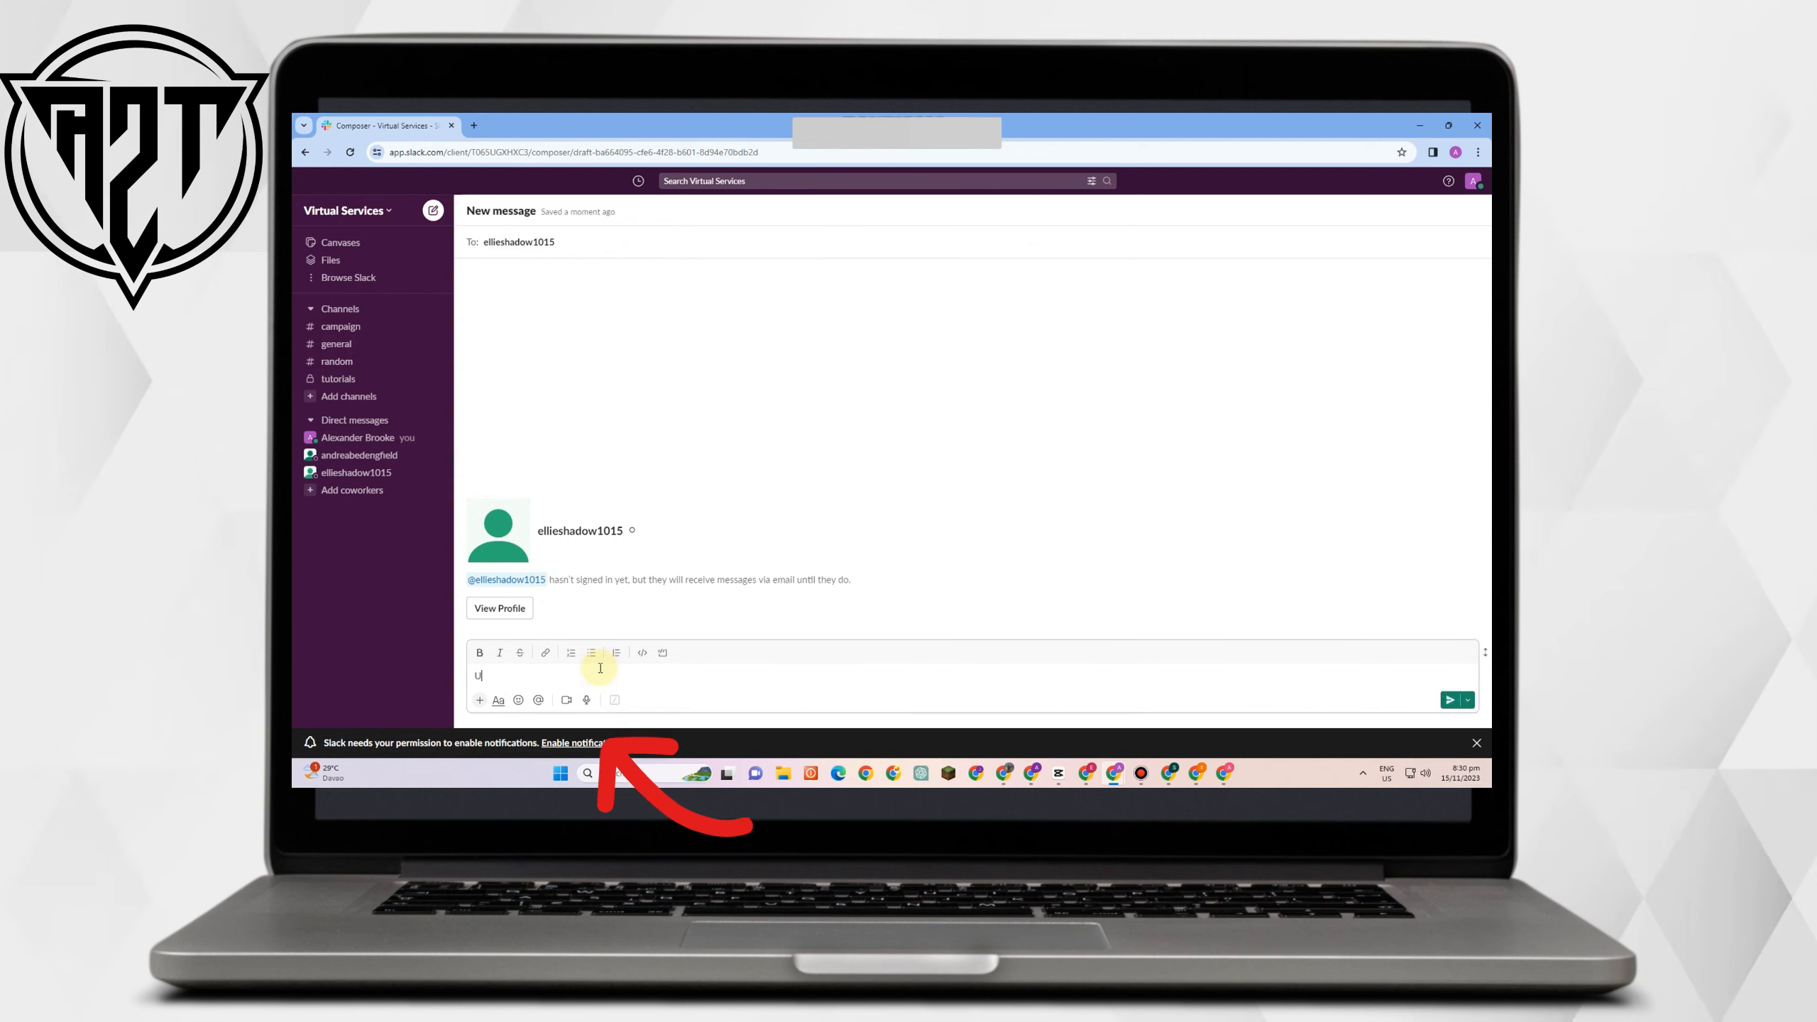
pyautogui.press('Return')
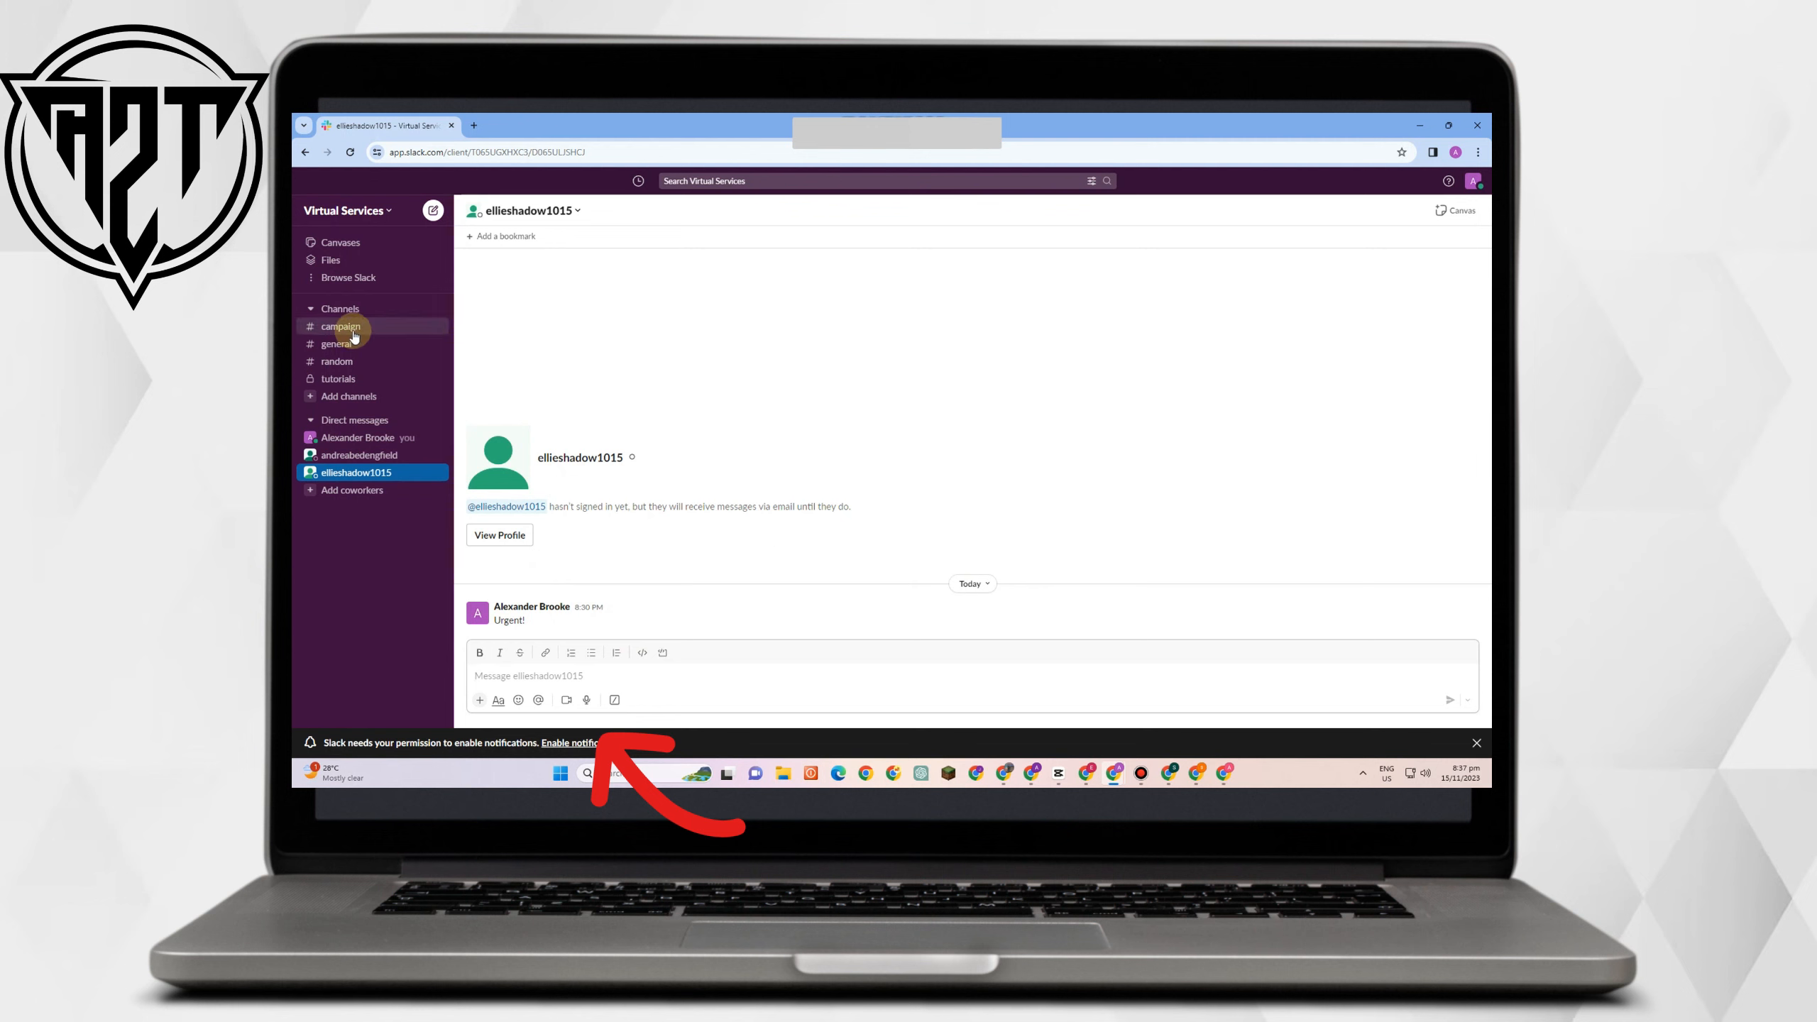
pyautogui.click(353, 343)
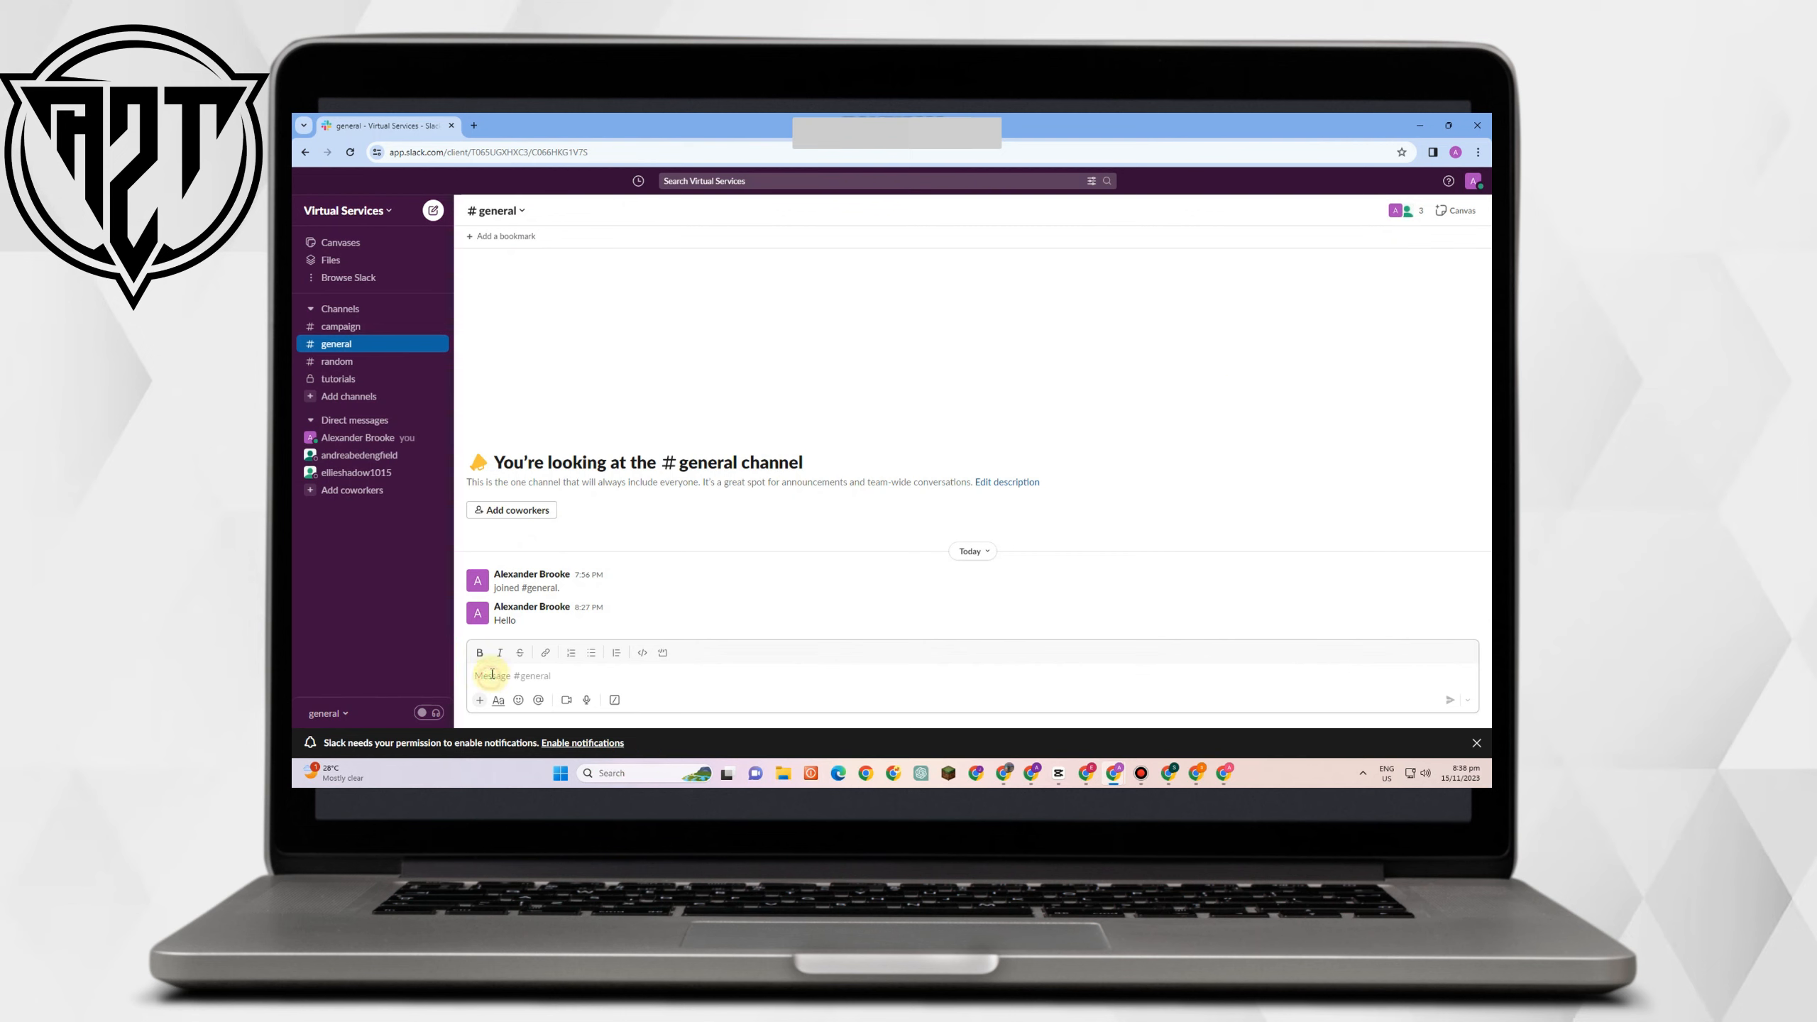
# Type 'Hello Guys' in #general and try bold, italic and strikethrough on it.
pyautogui.write('ello Guys')
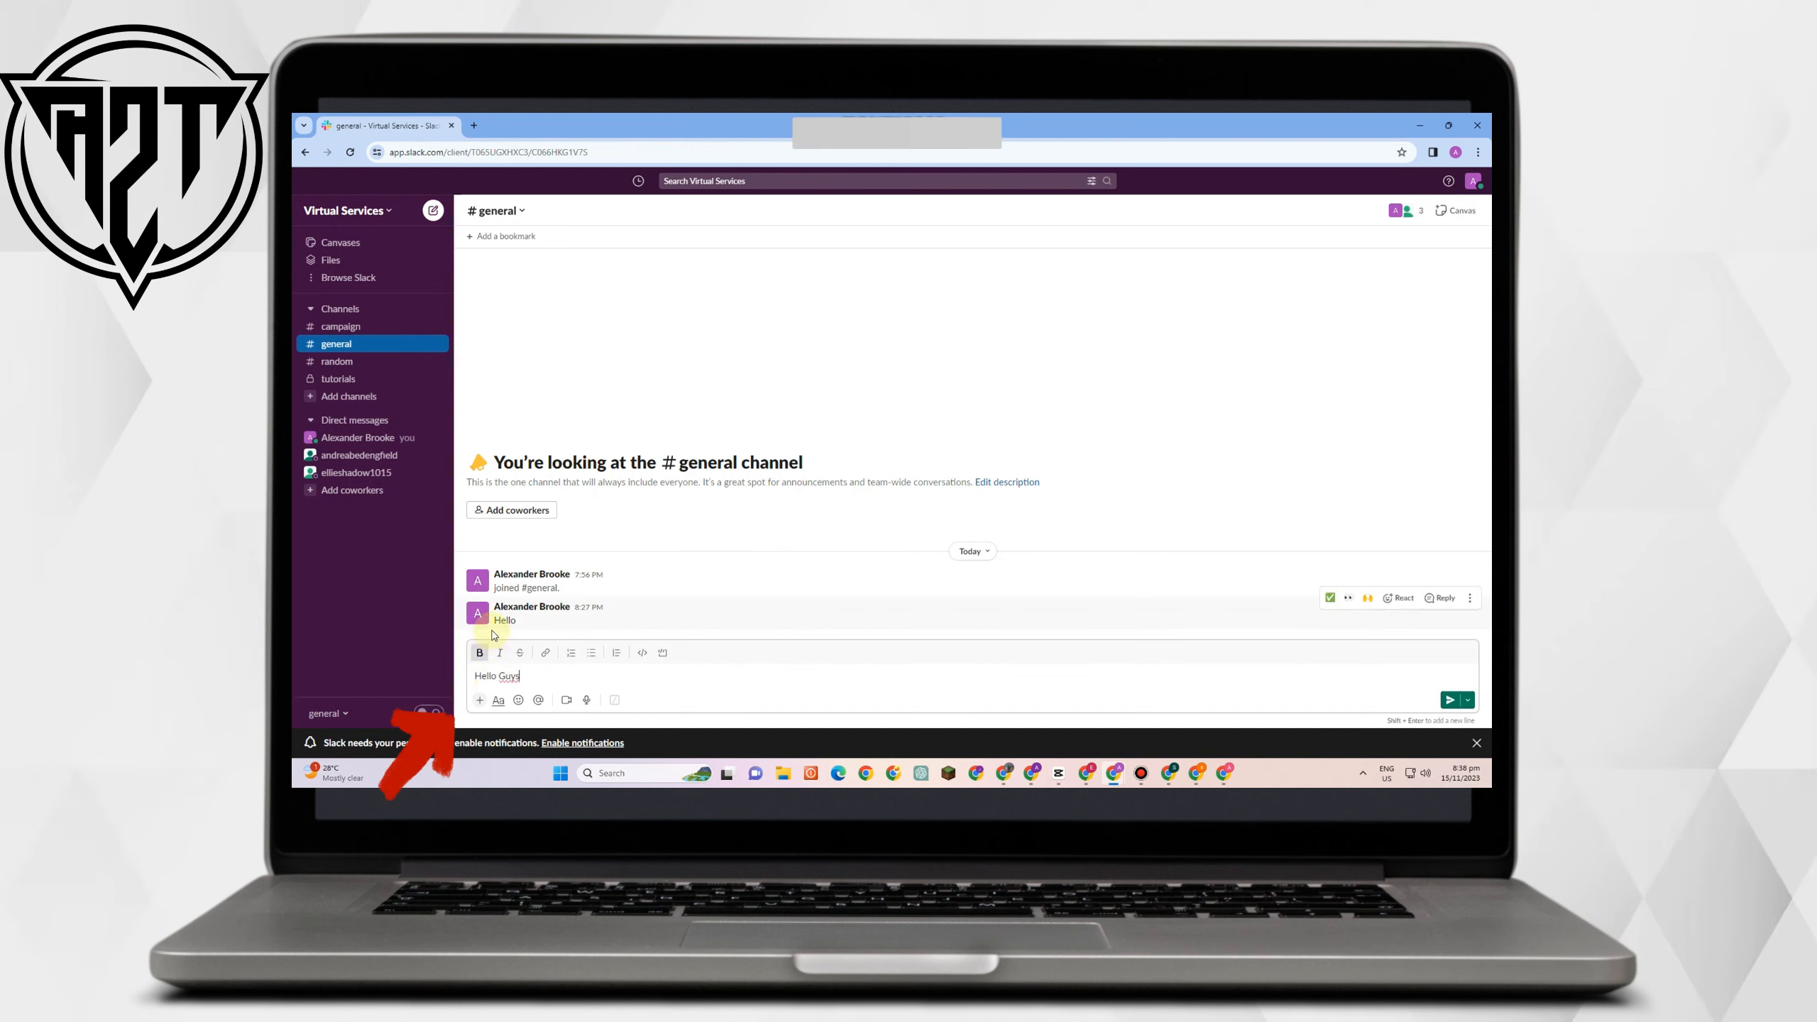
pyautogui.click(479, 653)
pyautogui.moveTo(516, 676); pyautogui.dragTo(474, 676)
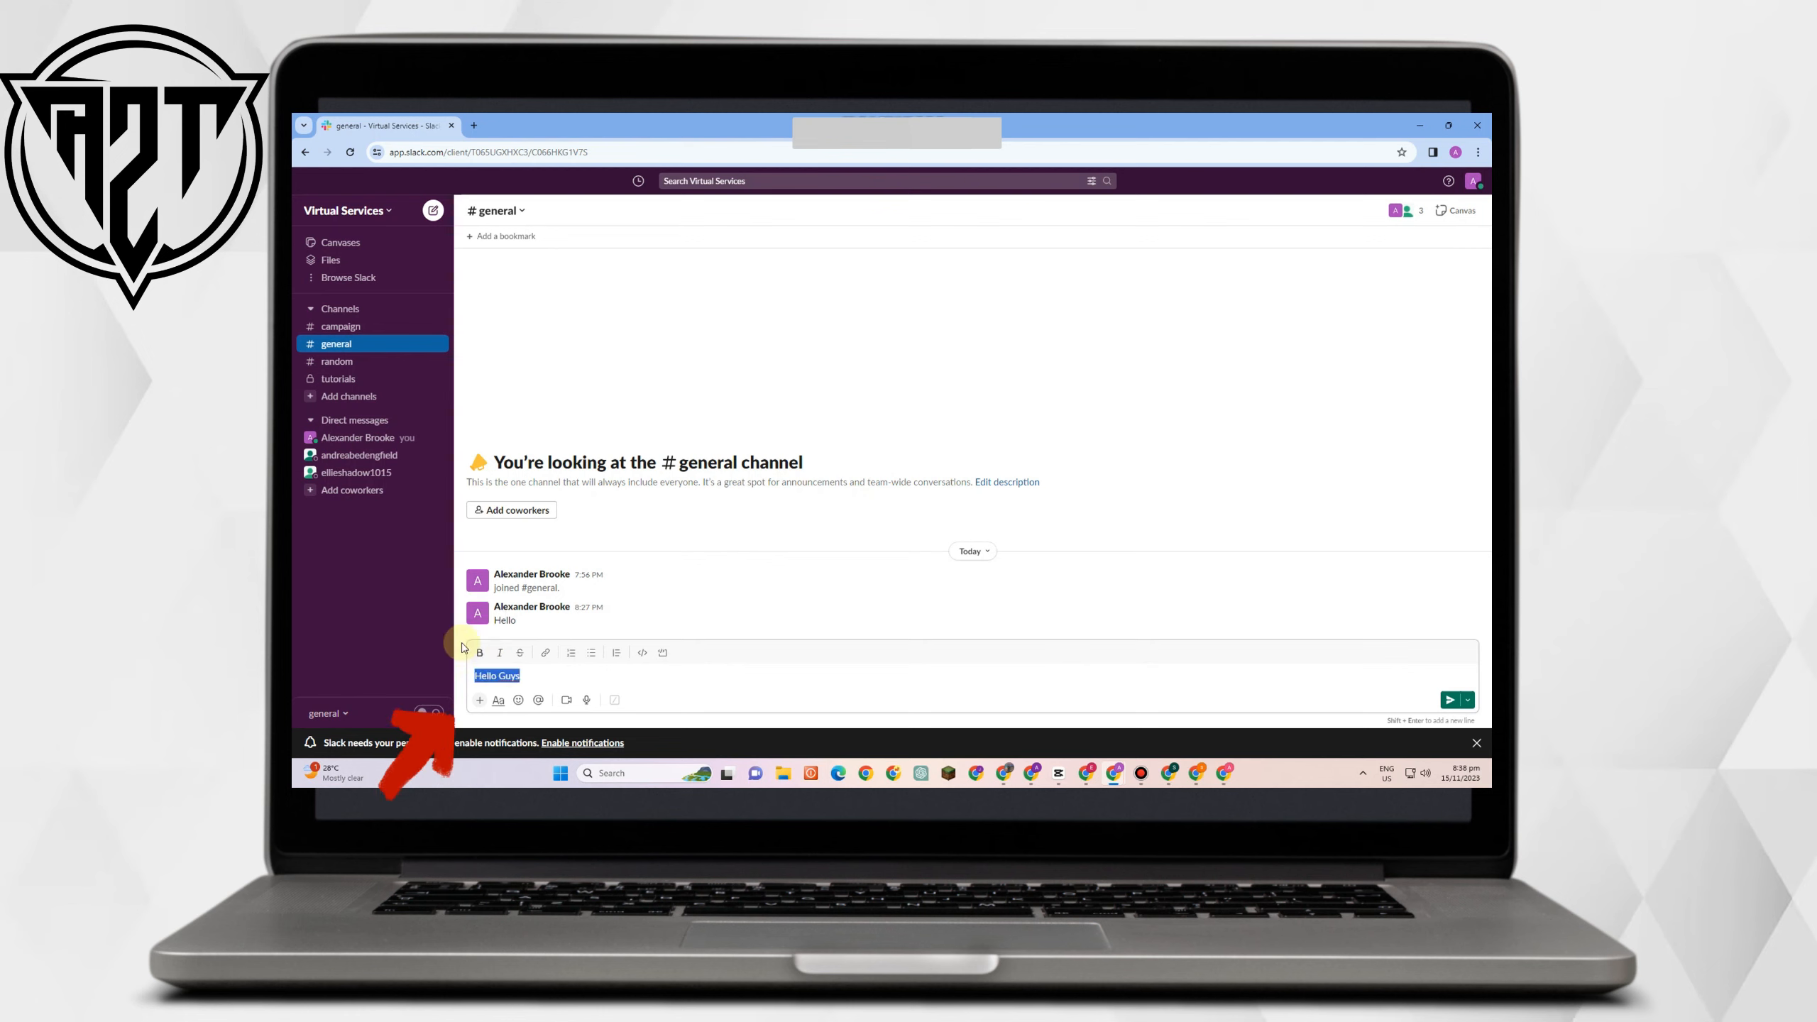
pyautogui.click(503, 659)
pyautogui.click(521, 653)
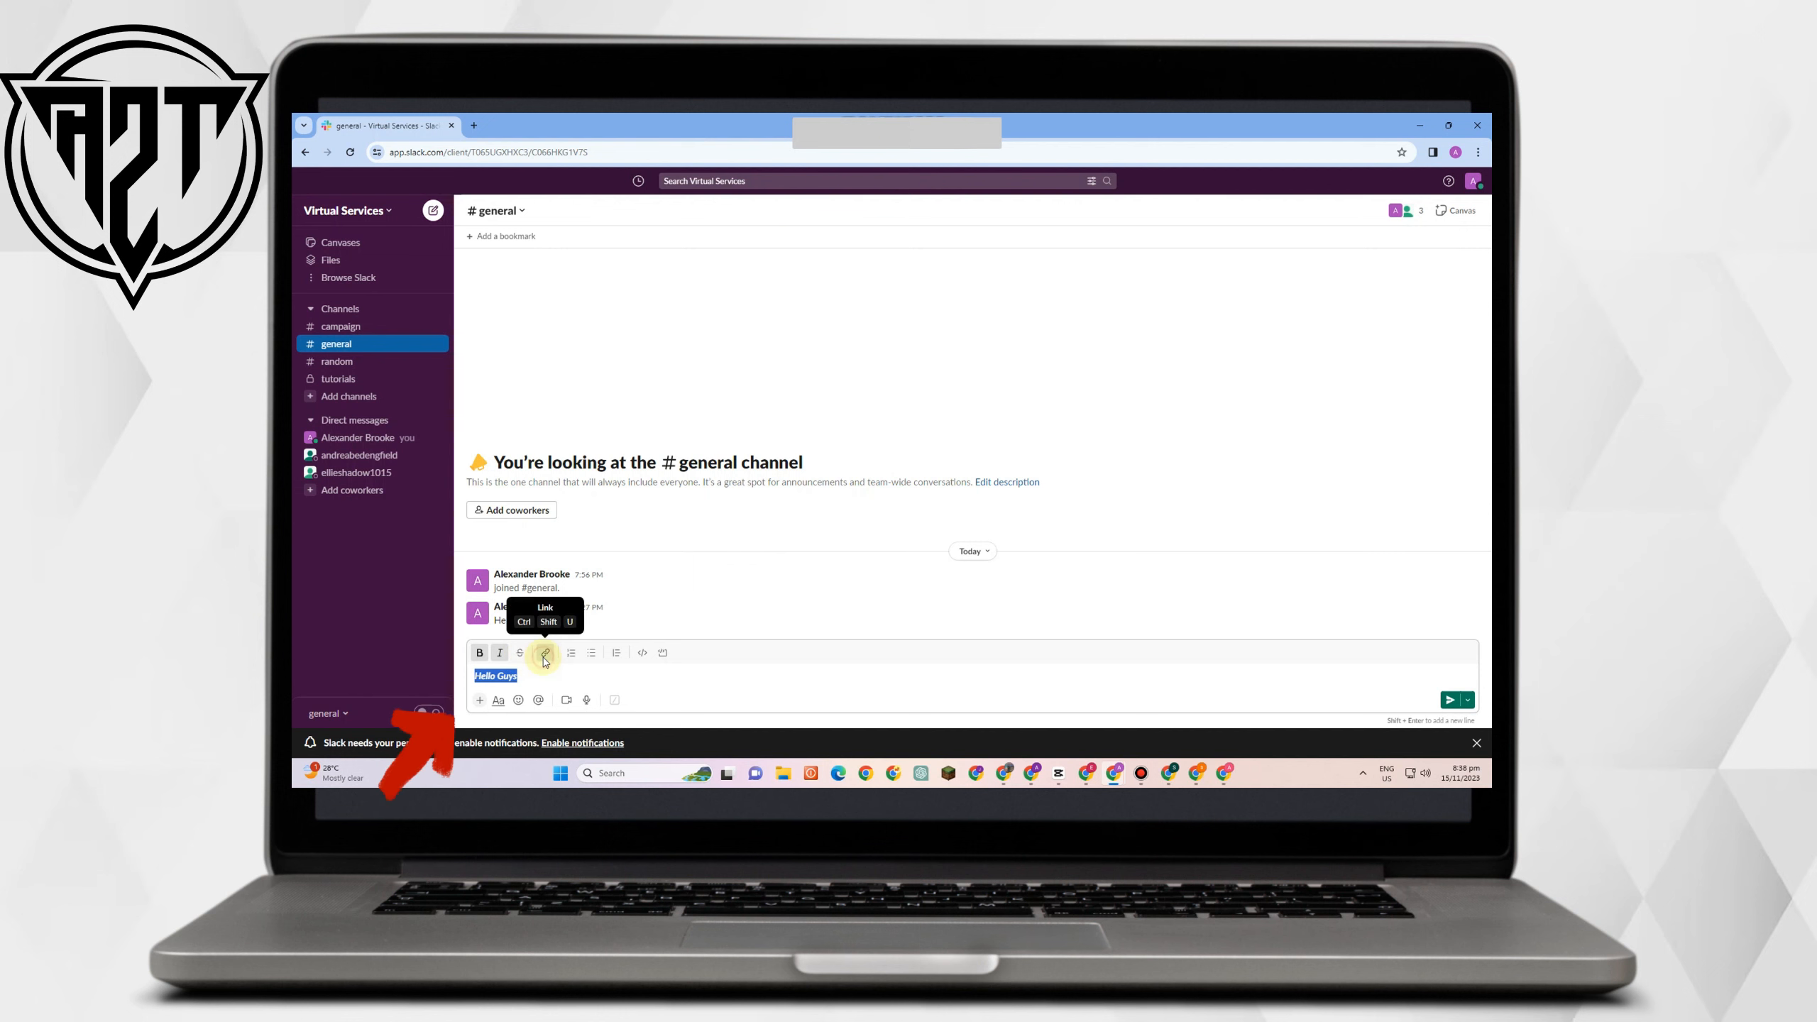
# Cancel a link, try list and quote formatting, and finish with a code block.
pyautogui.click(545, 653)
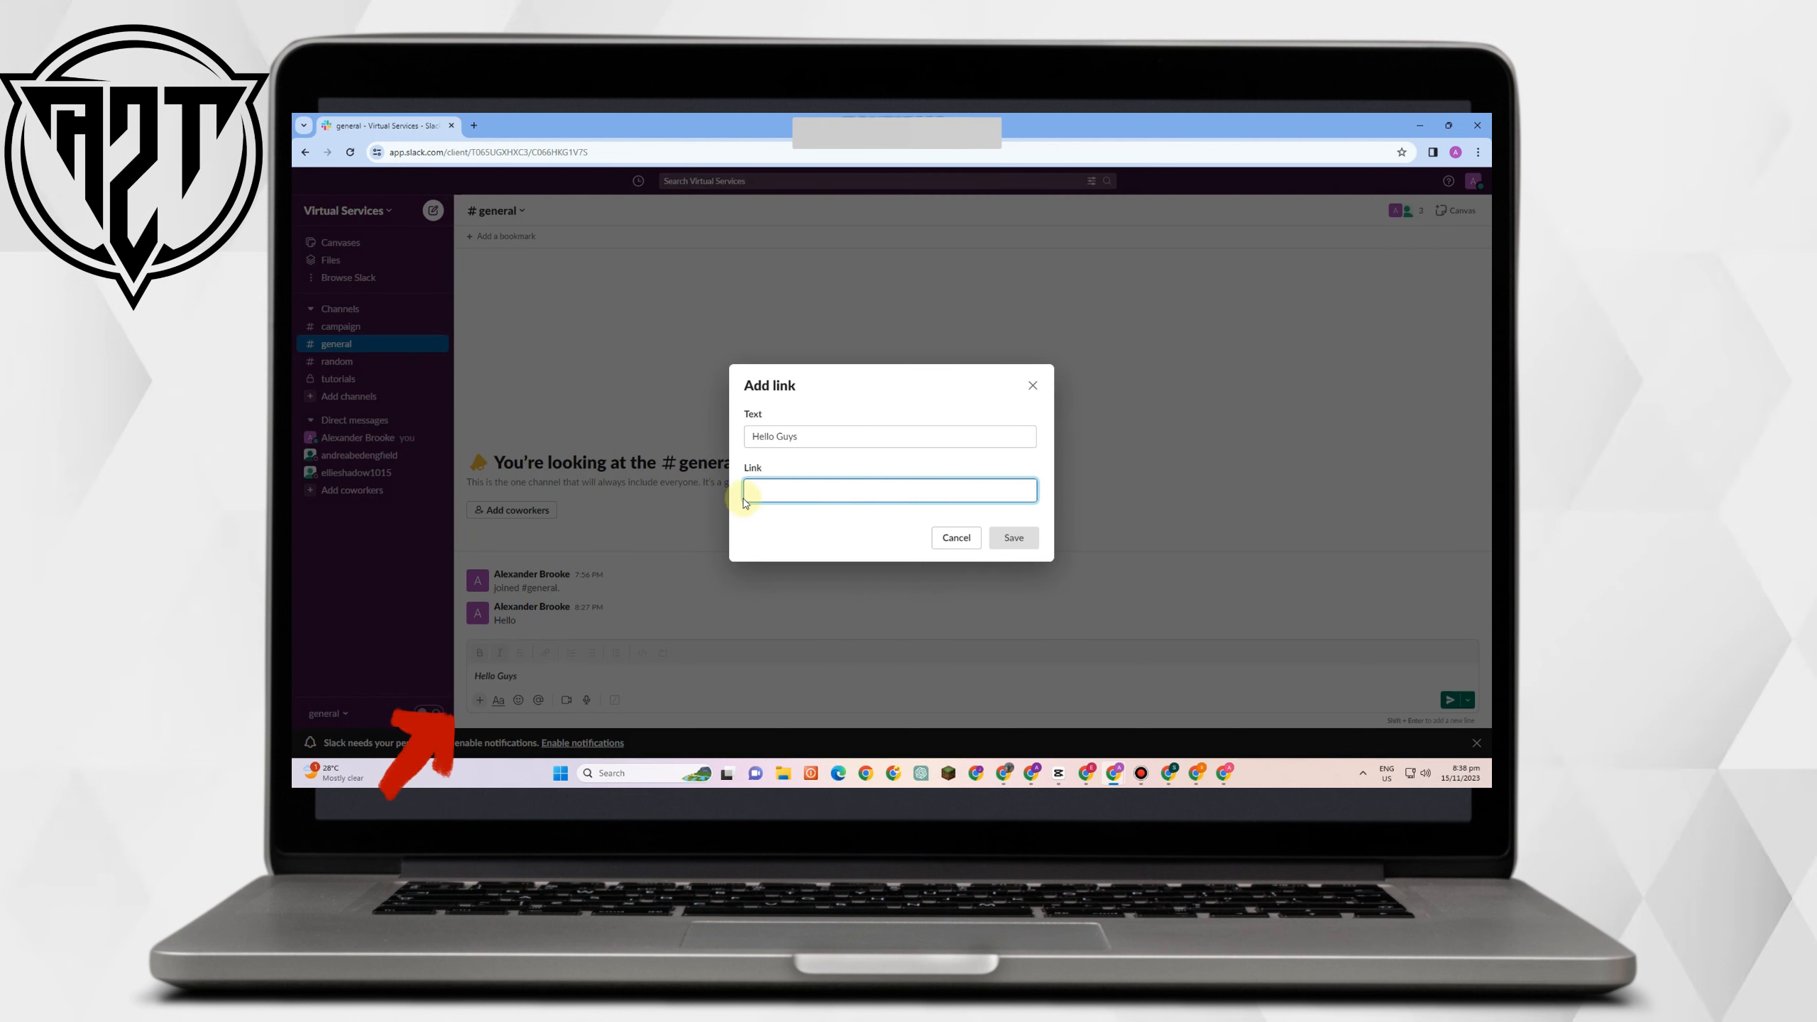
pyautogui.click(957, 537)
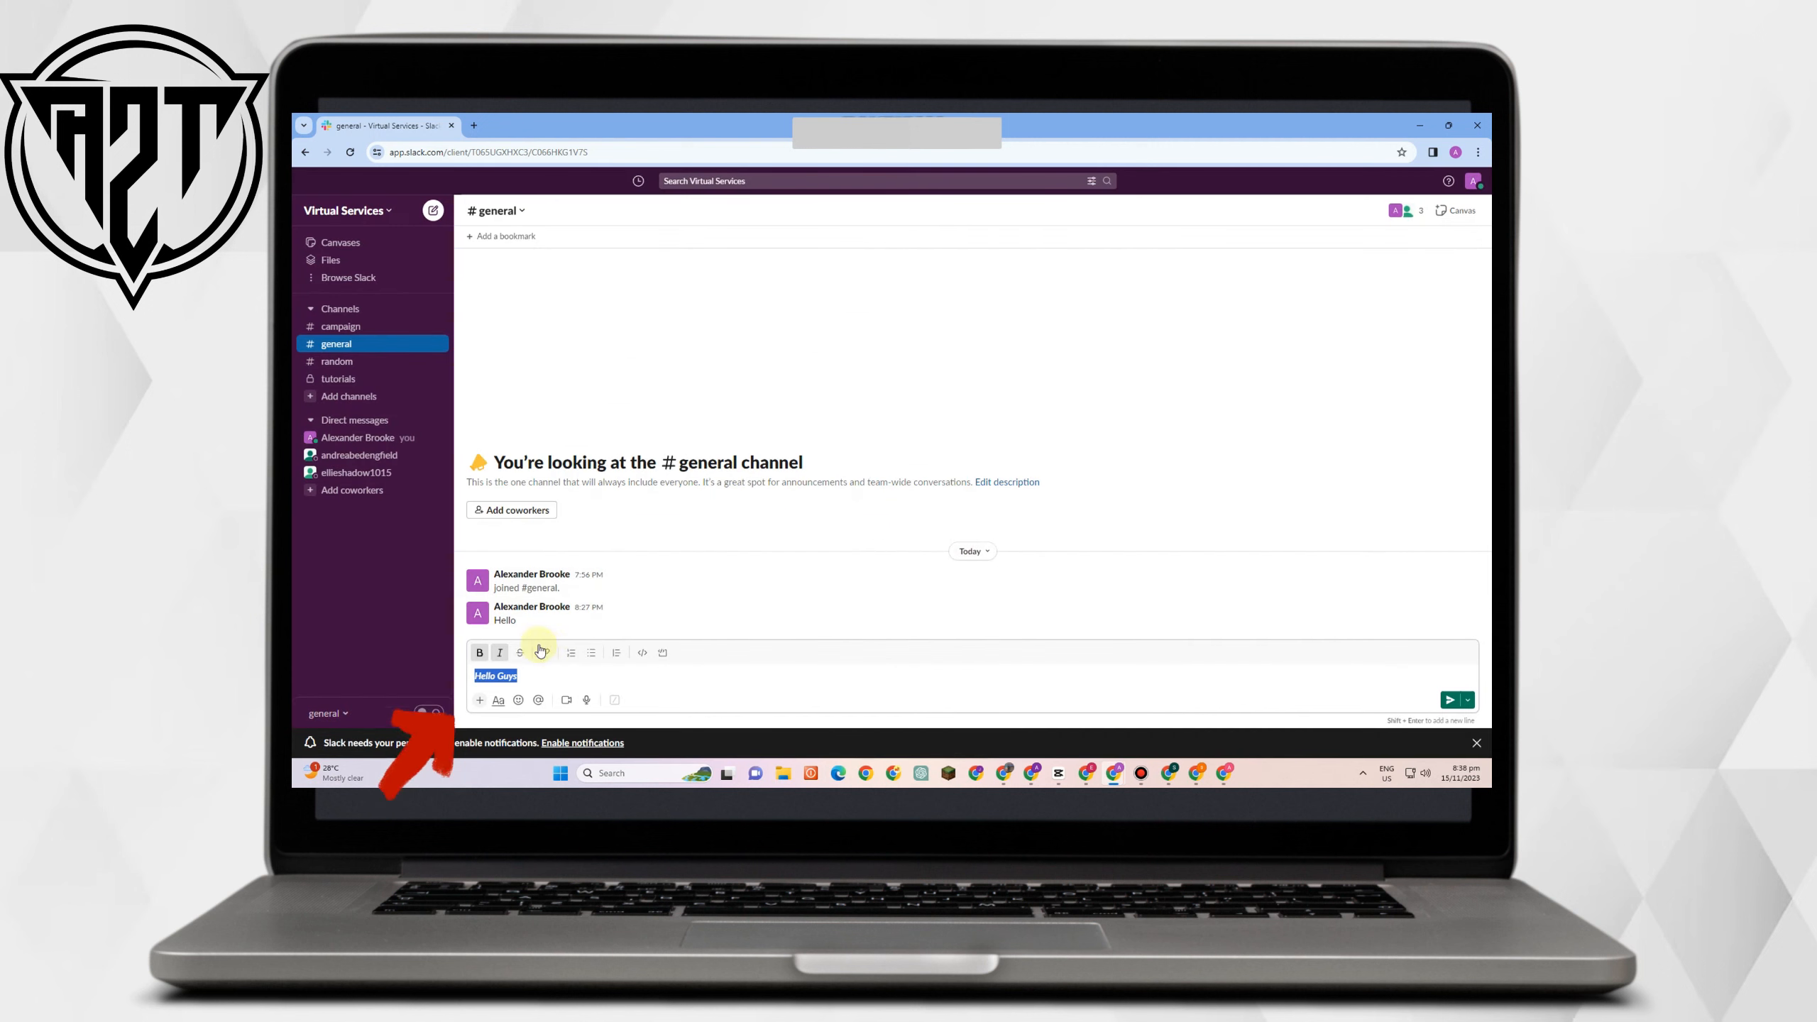
pyautogui.click(591, 653)
pyautogui.click(616, 652)
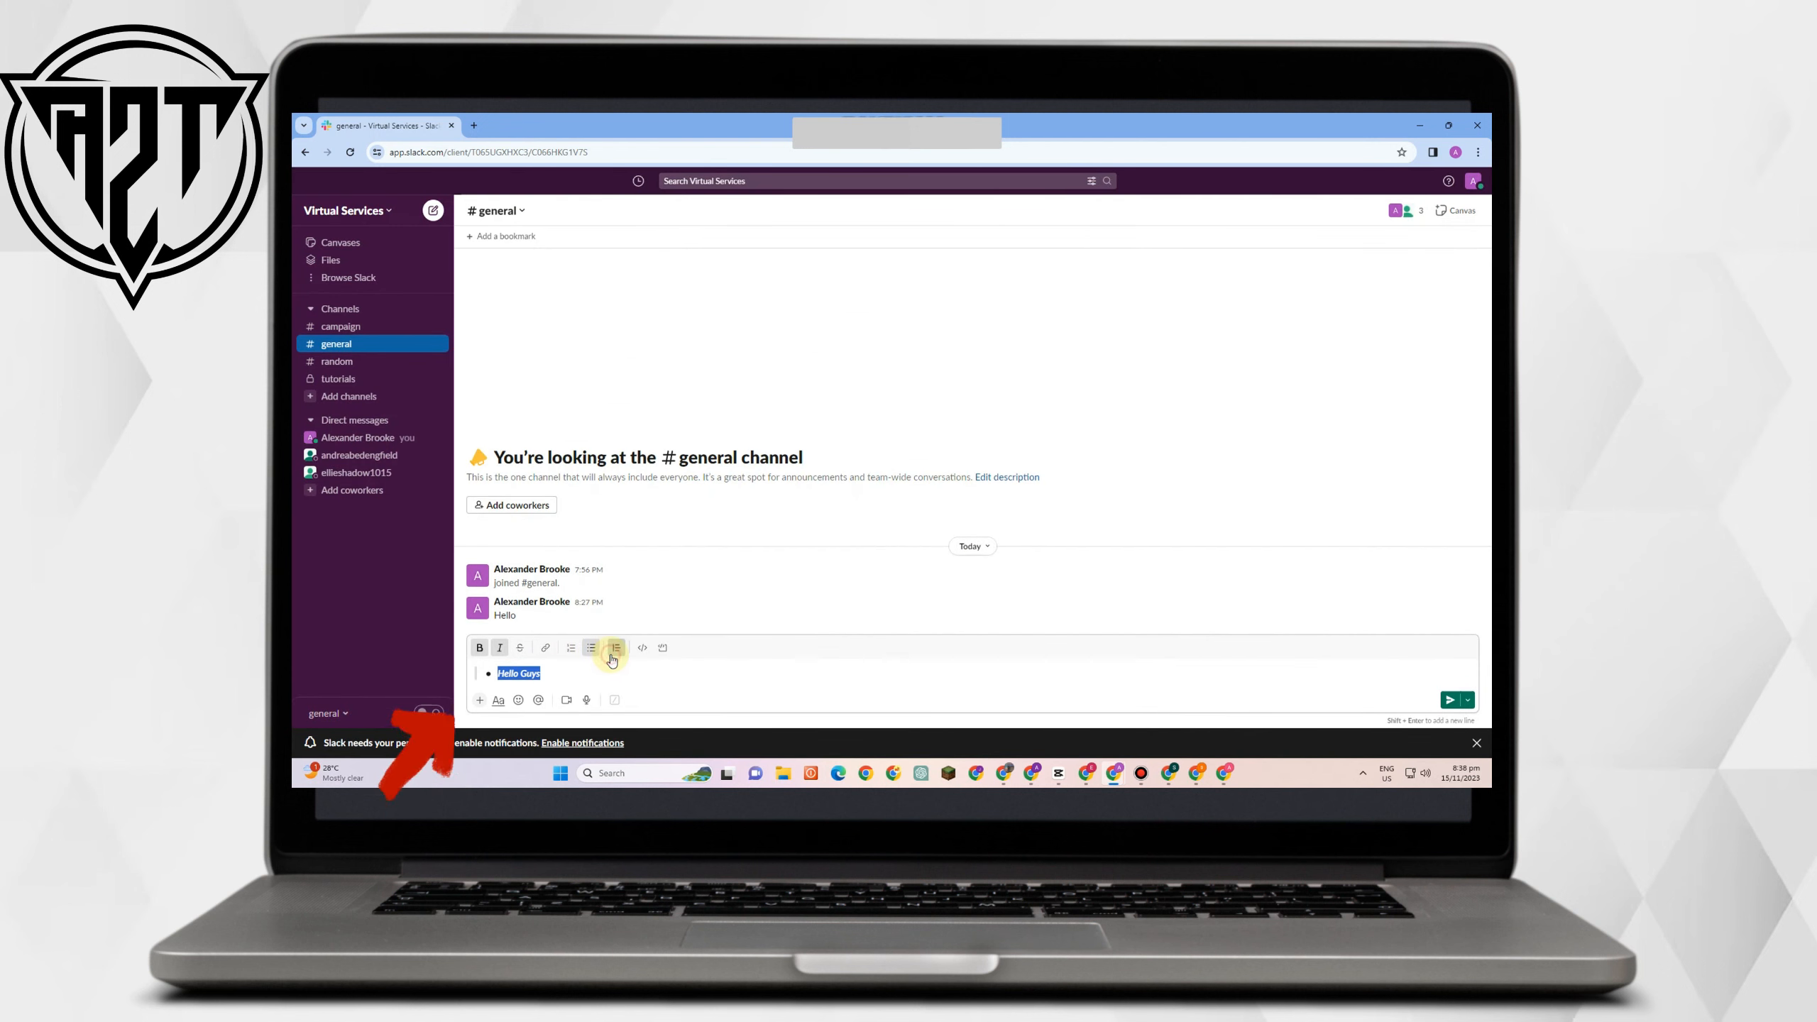
pyautogui.click(661, 648)
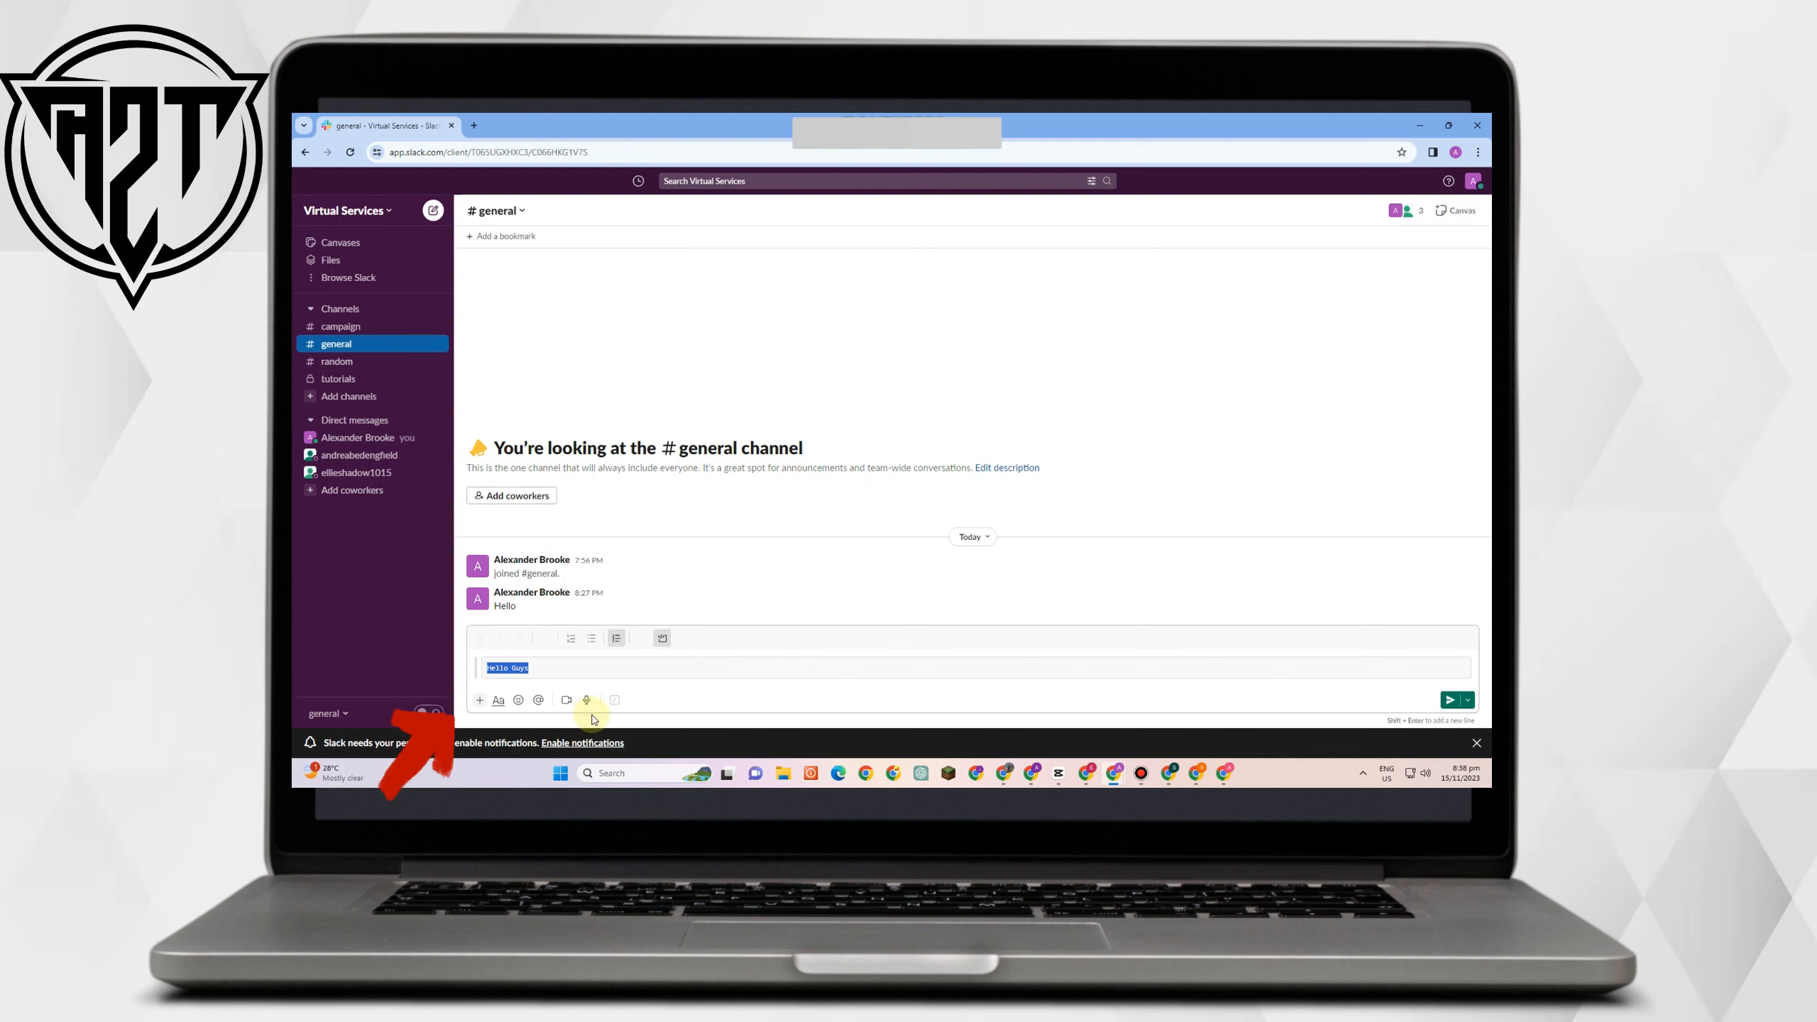
pyautogui.moveTo(1468, 591)
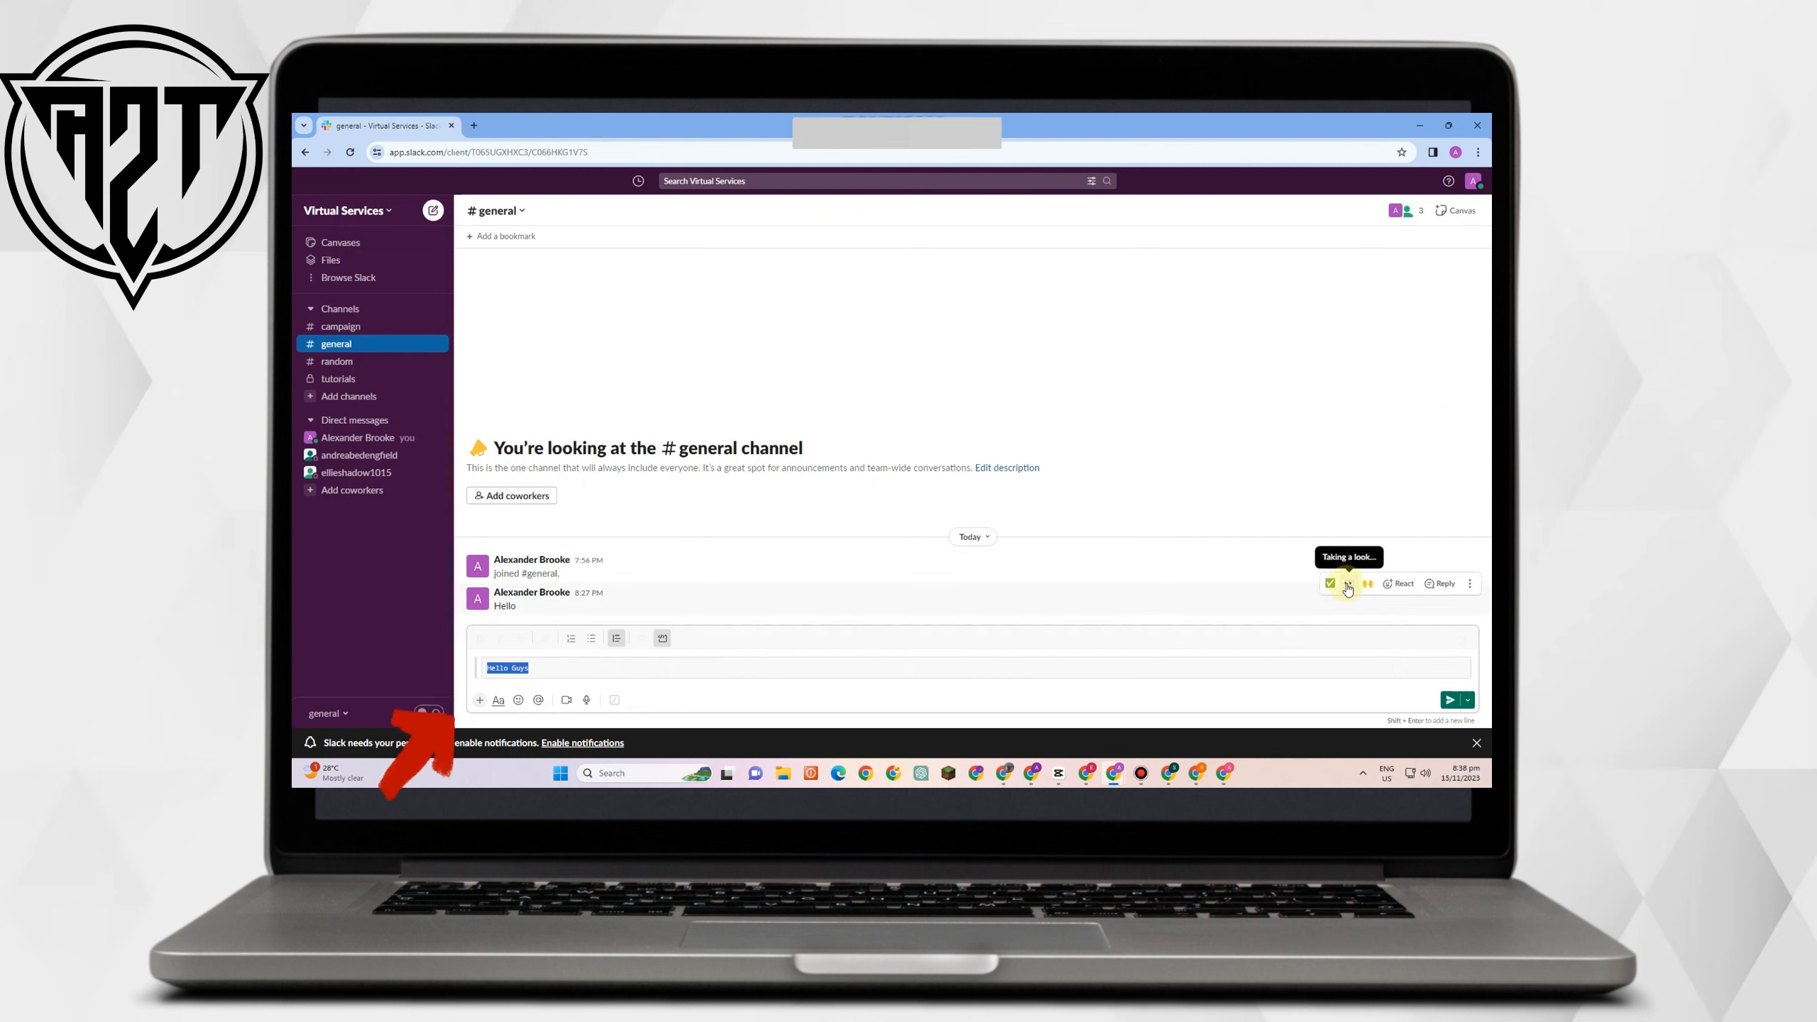
pyautogui.click(1400, 585)
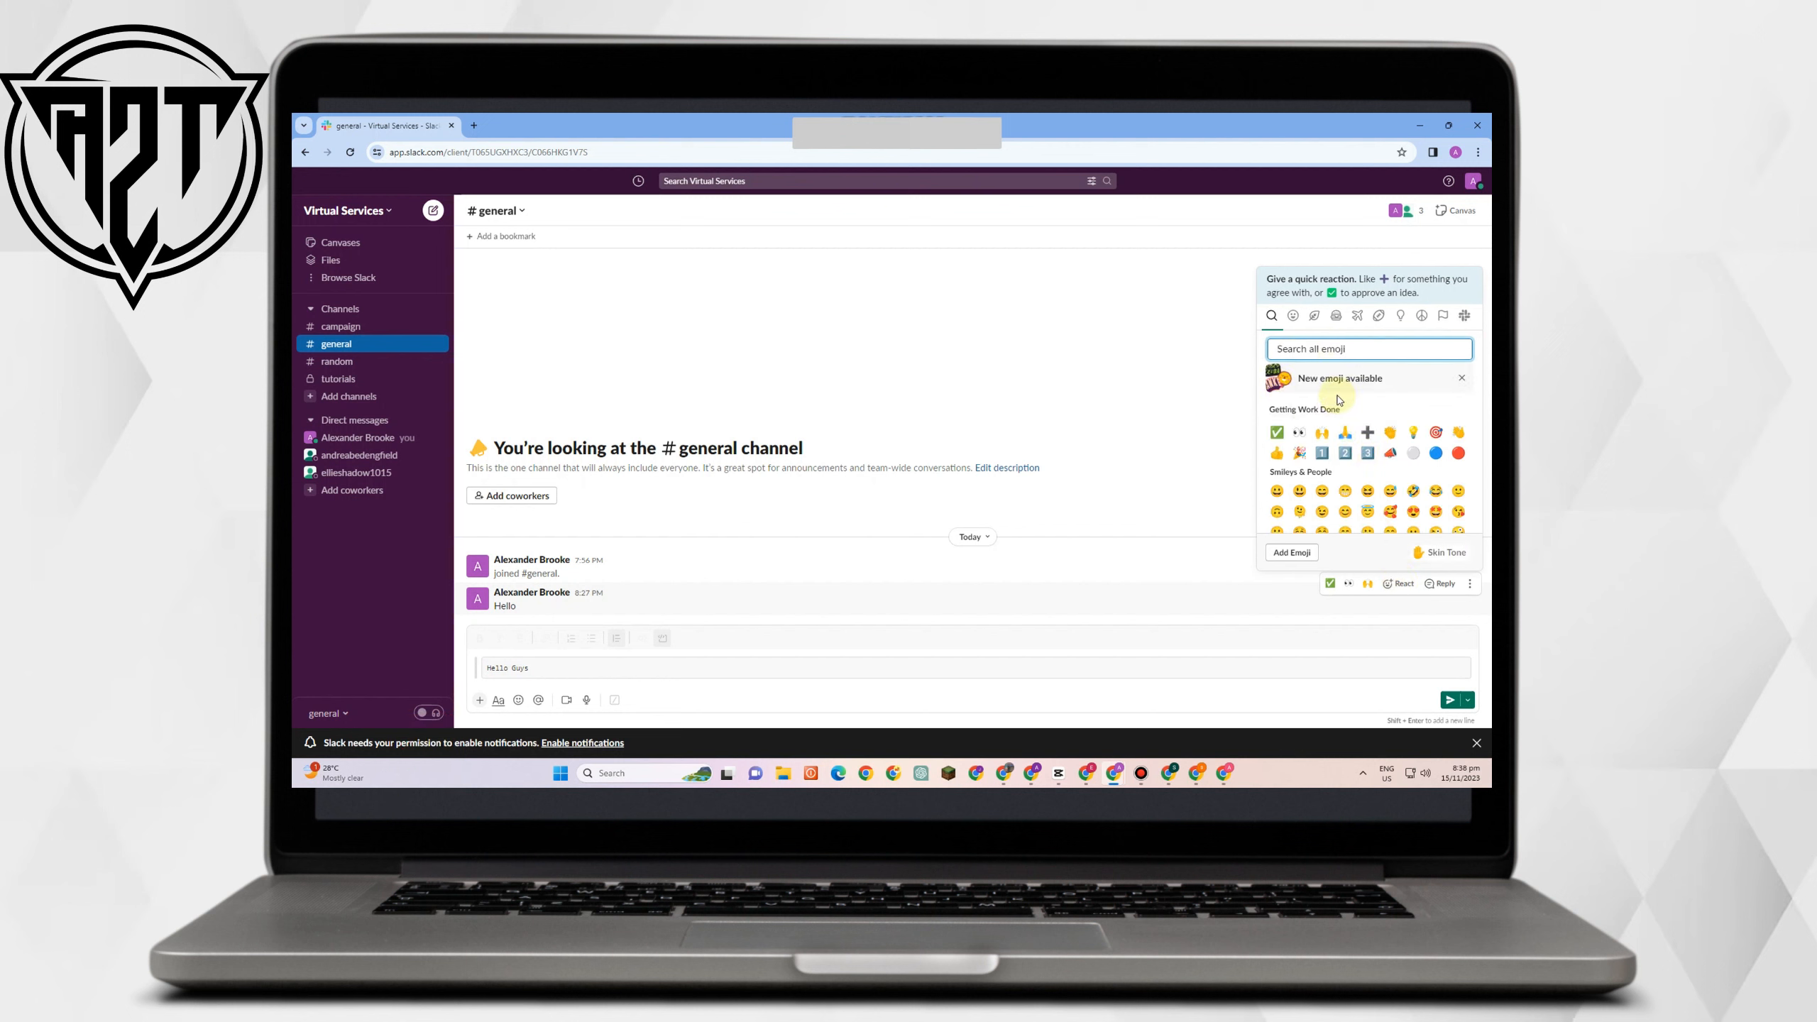
pyautogui.write('u')
pyautogui.press('BackSpace')
pyautogui.write('m')
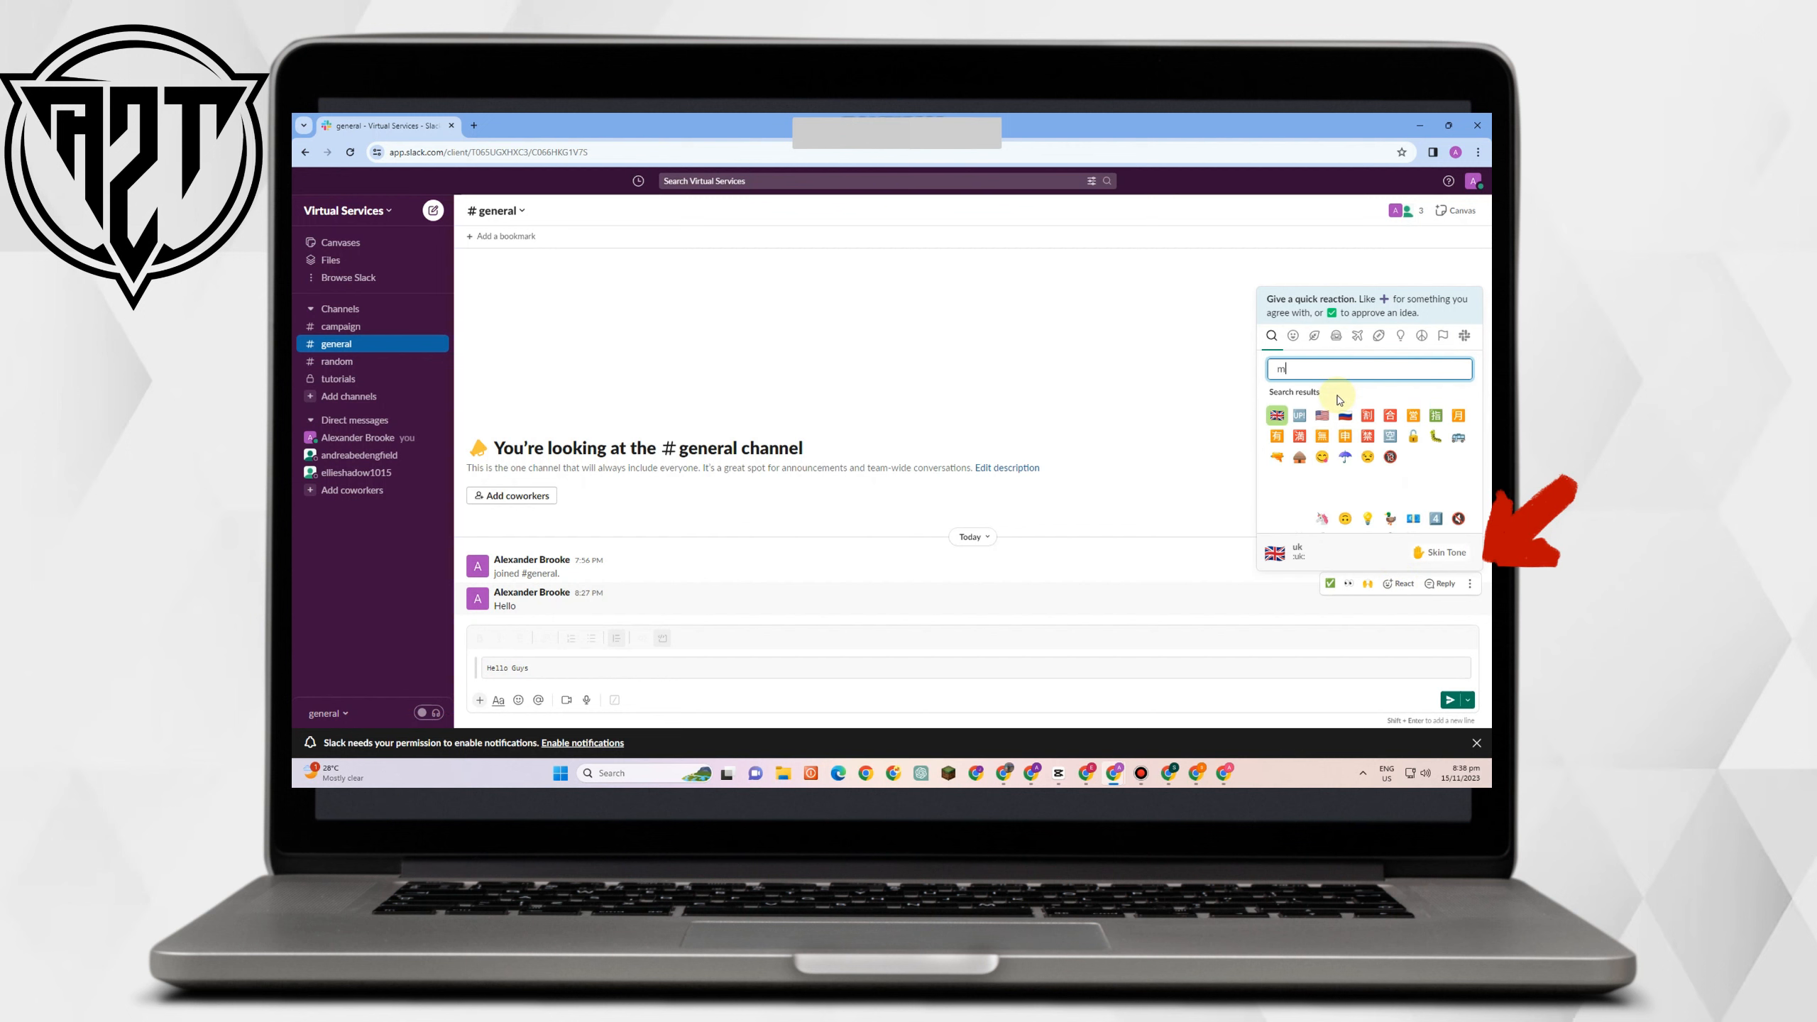
pyautogui.write('eeting')
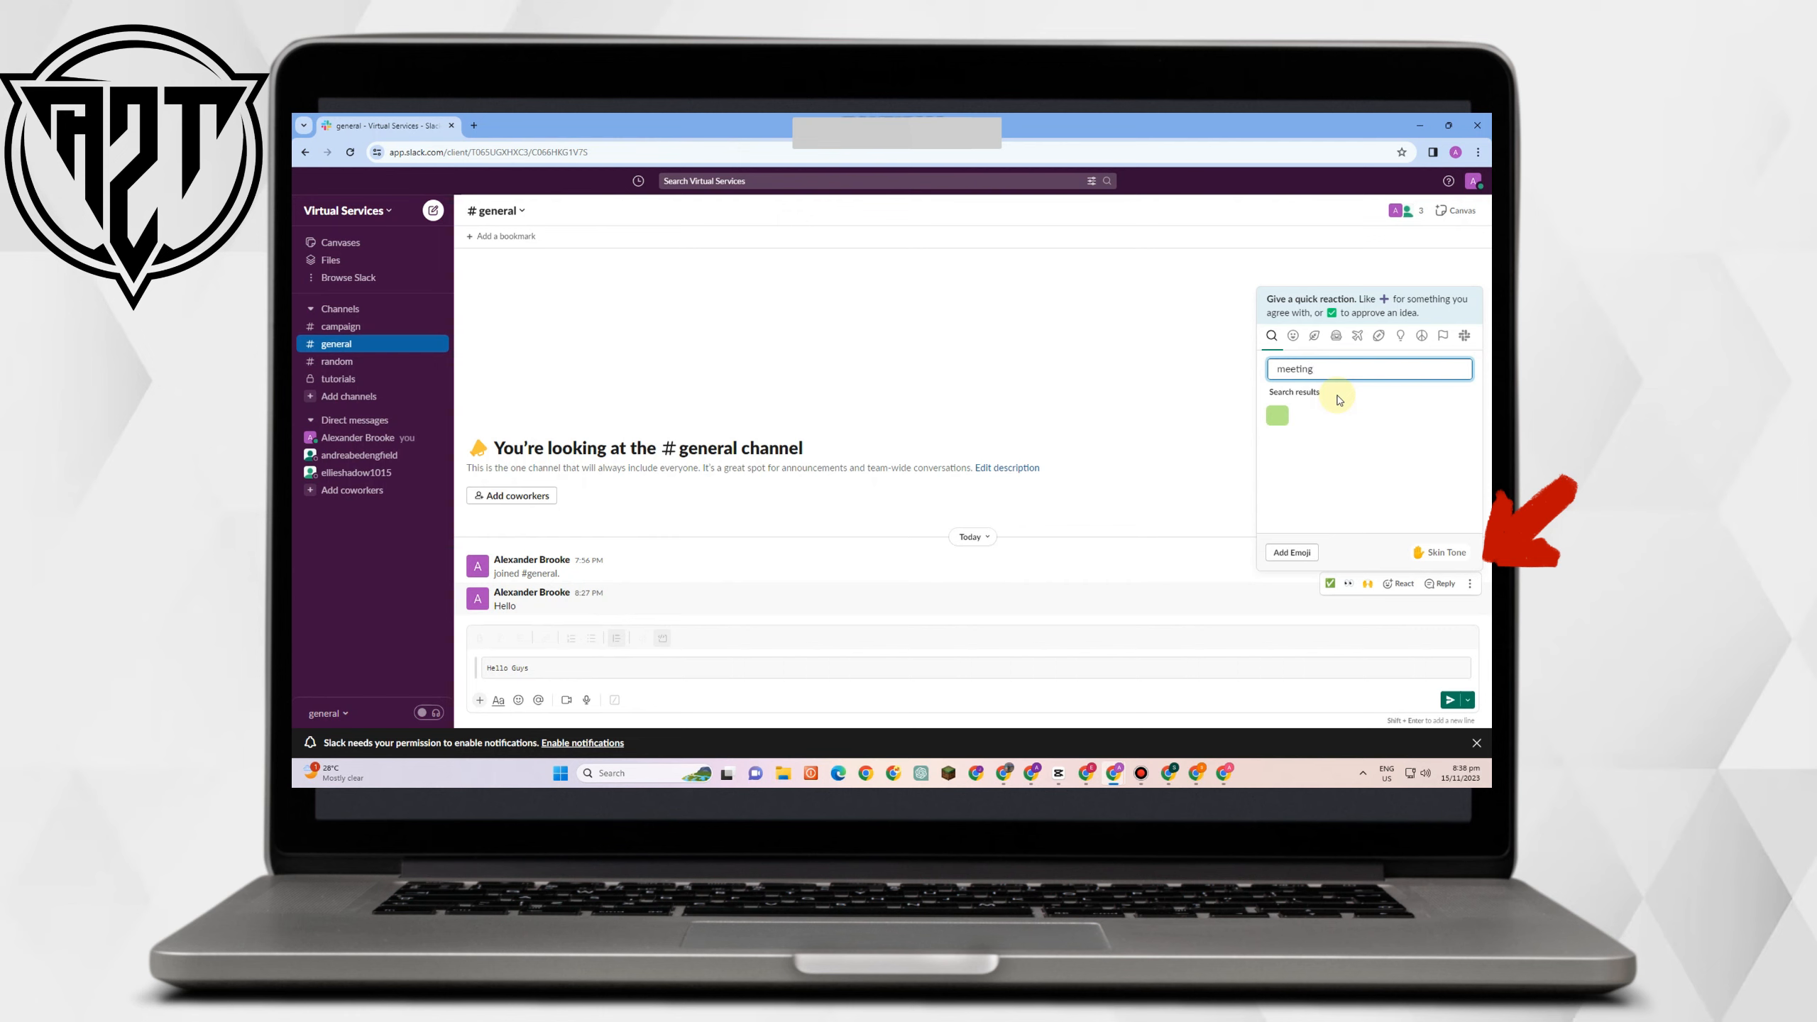
pyautogui.click(1278, 416)
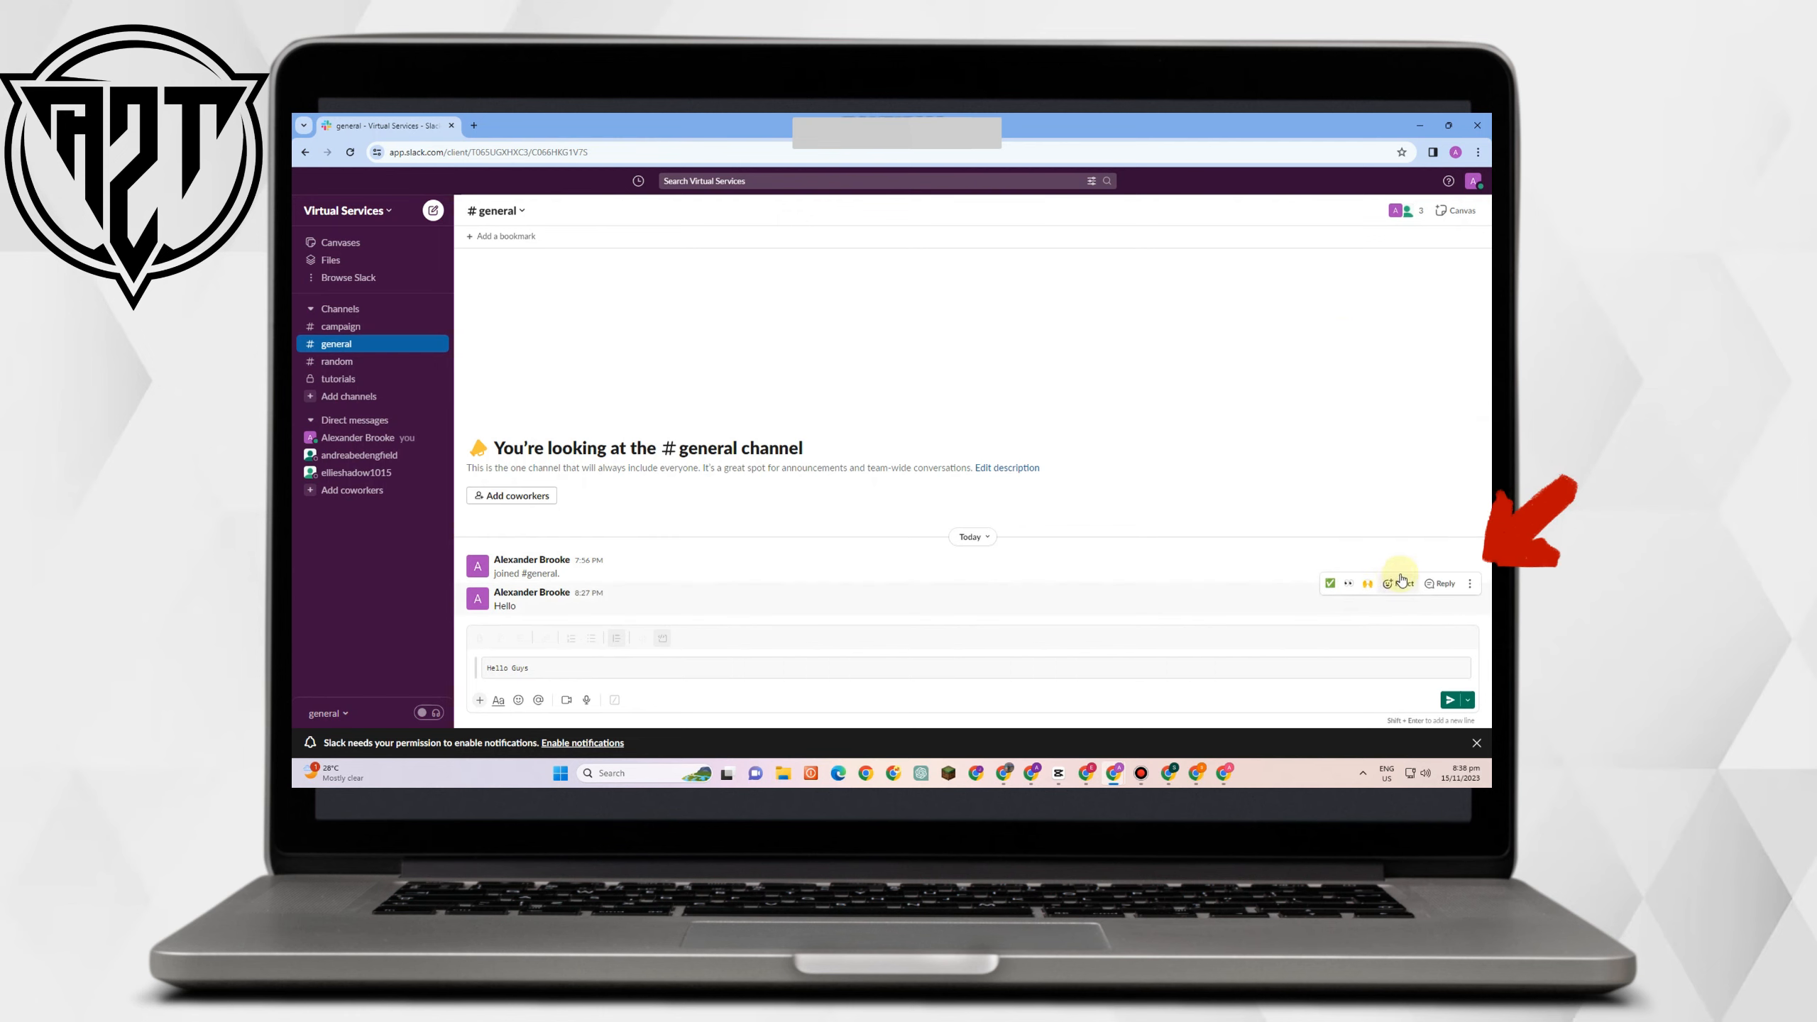
pyautogui.click(1440, 584)
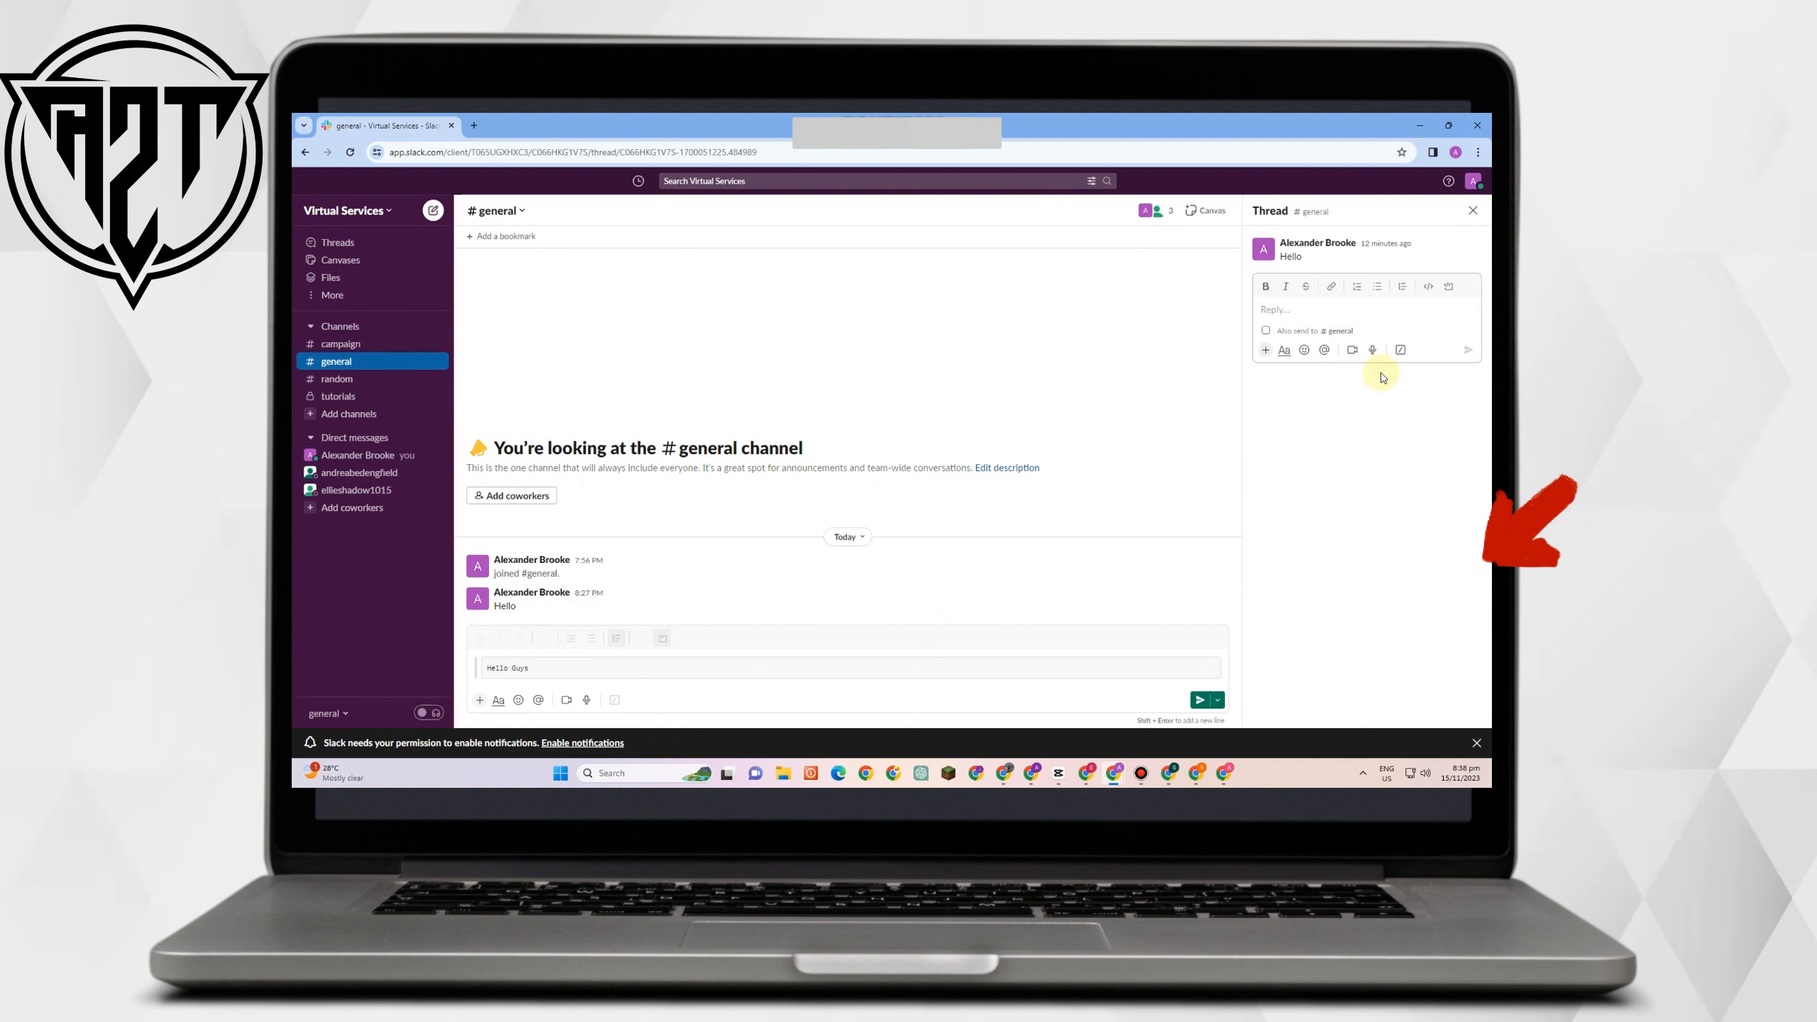
pyautogui.click(1472, 209)
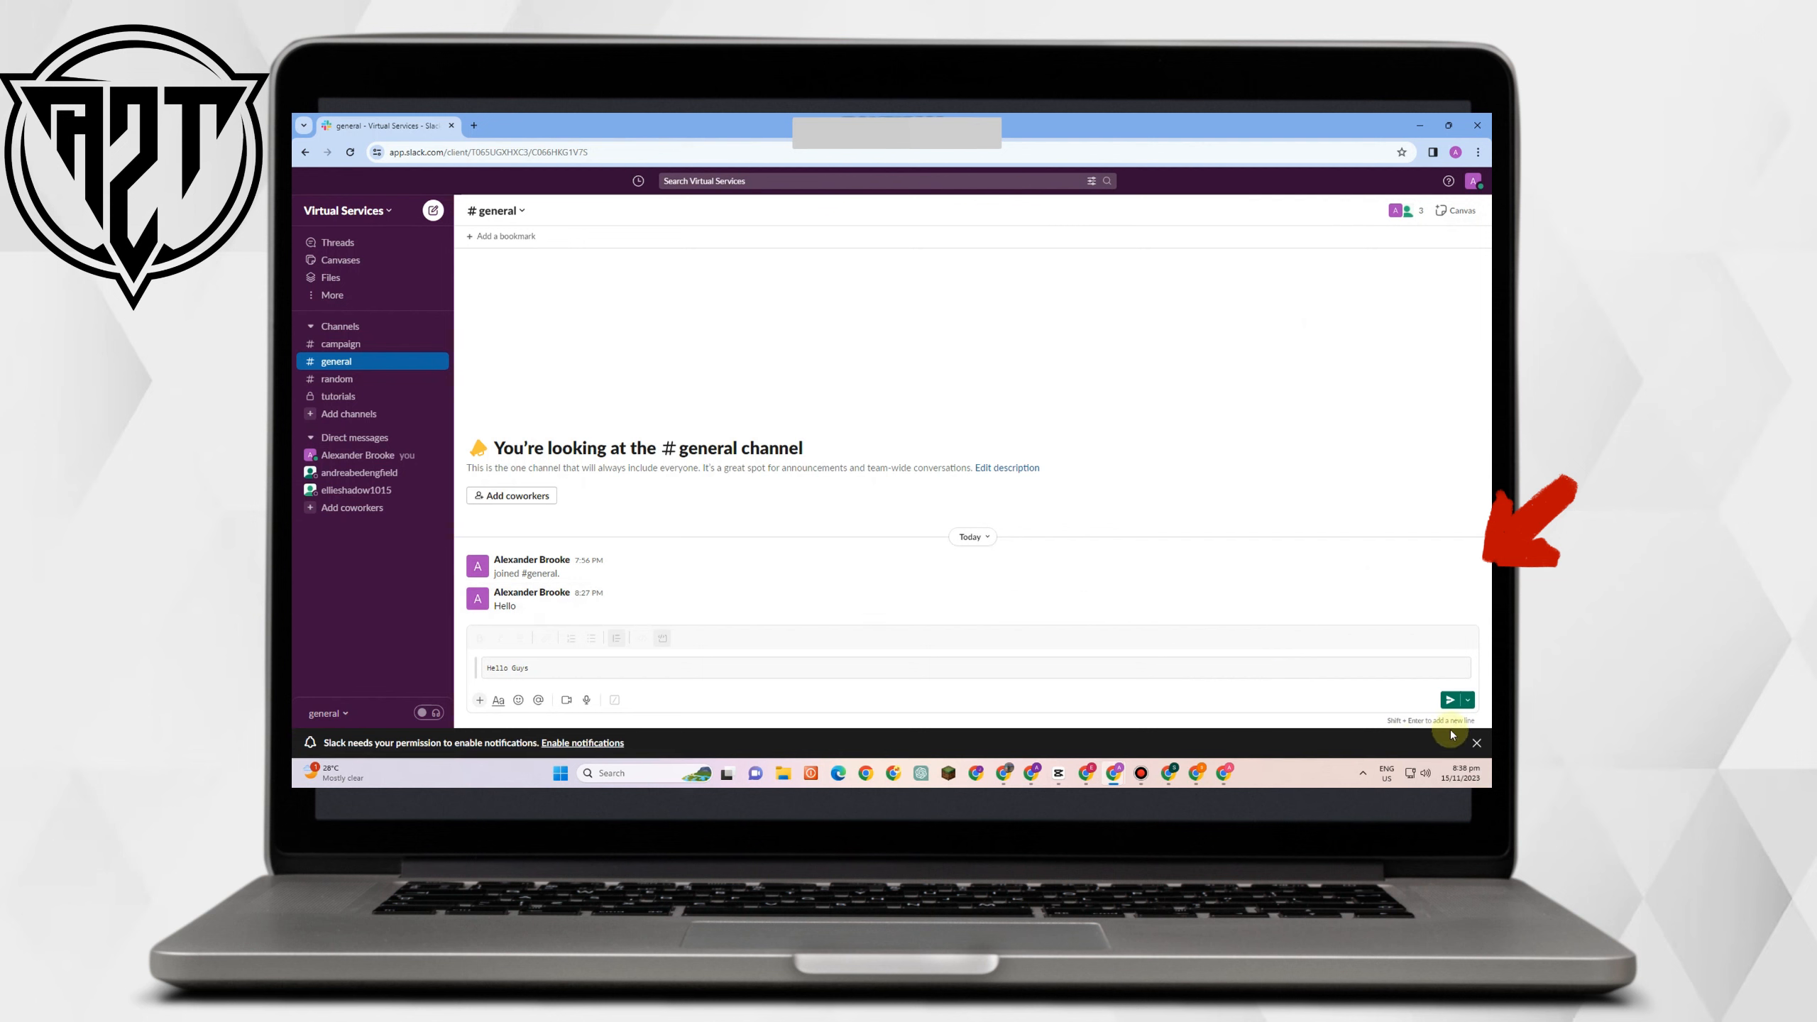
# Send the Hello Guys code block and briefly check the message's More actions menu.
pyautogui.click(1451, 701)
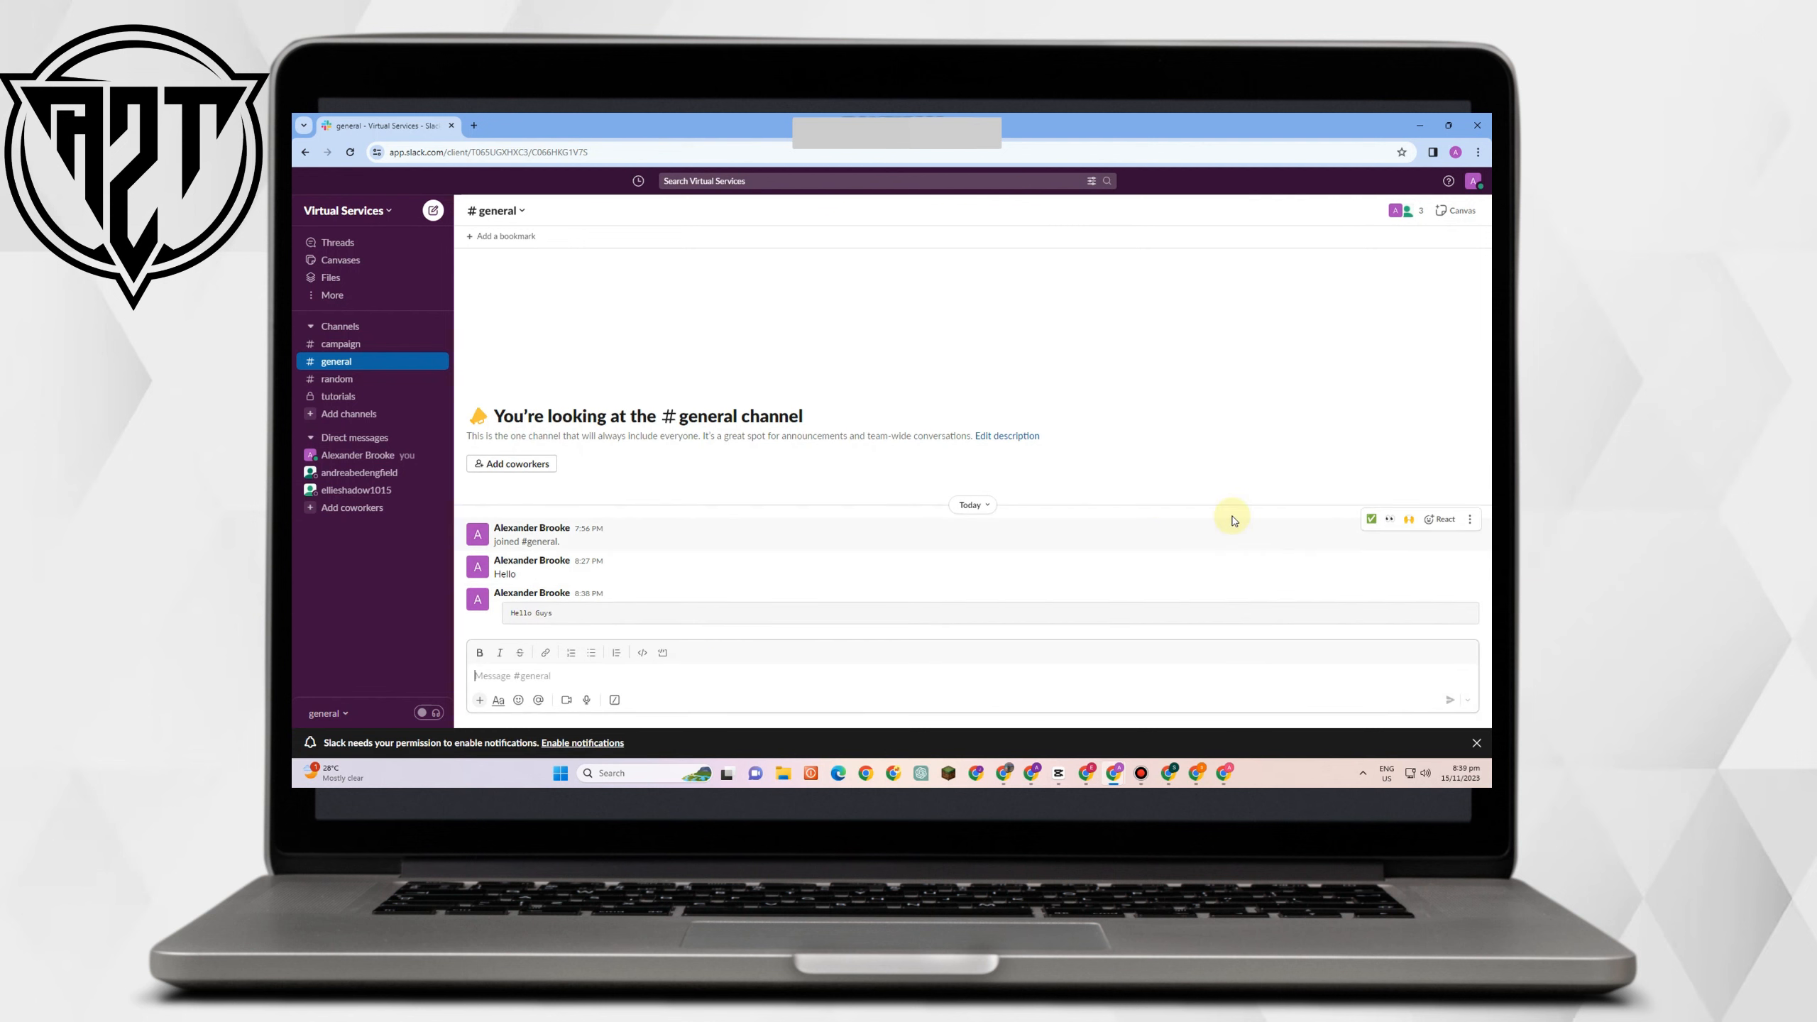
pyautogui.click(1471, 521)
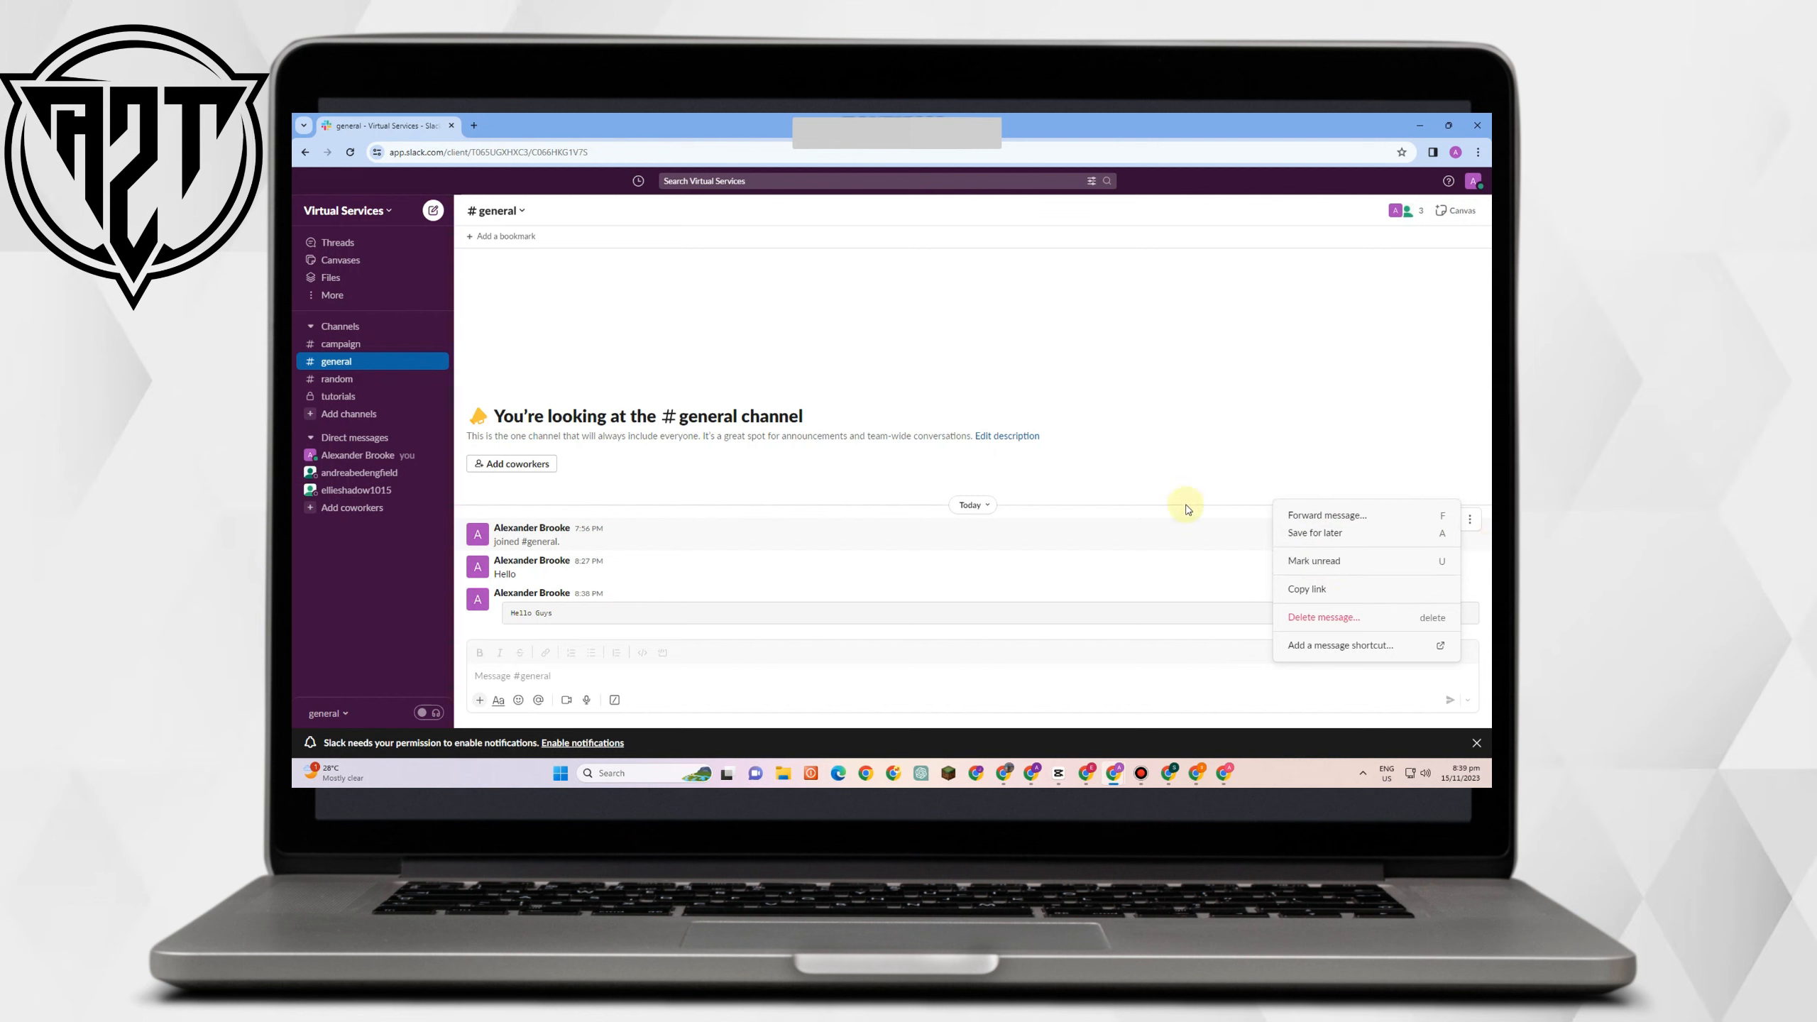
pyautogui.click(1371, 425)
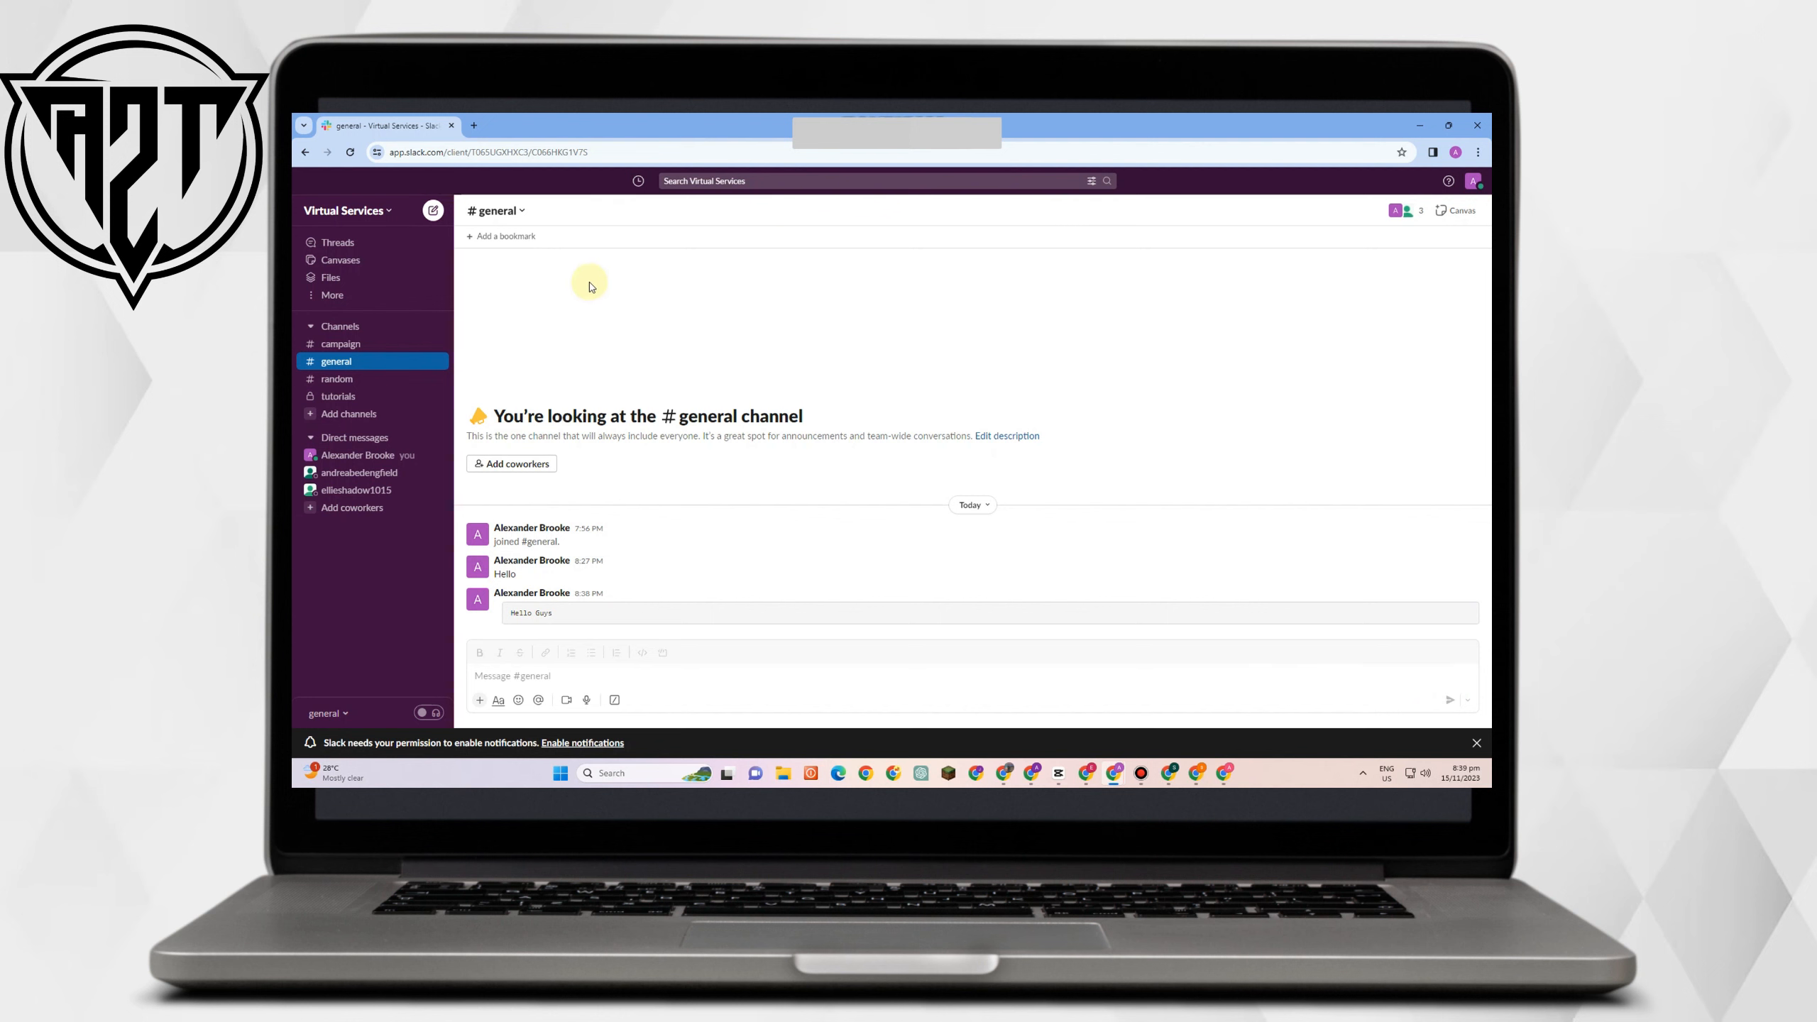
# Open #general's details and look through the Members, Integrations and Settings sections.
pyautogui.click(526, 211)
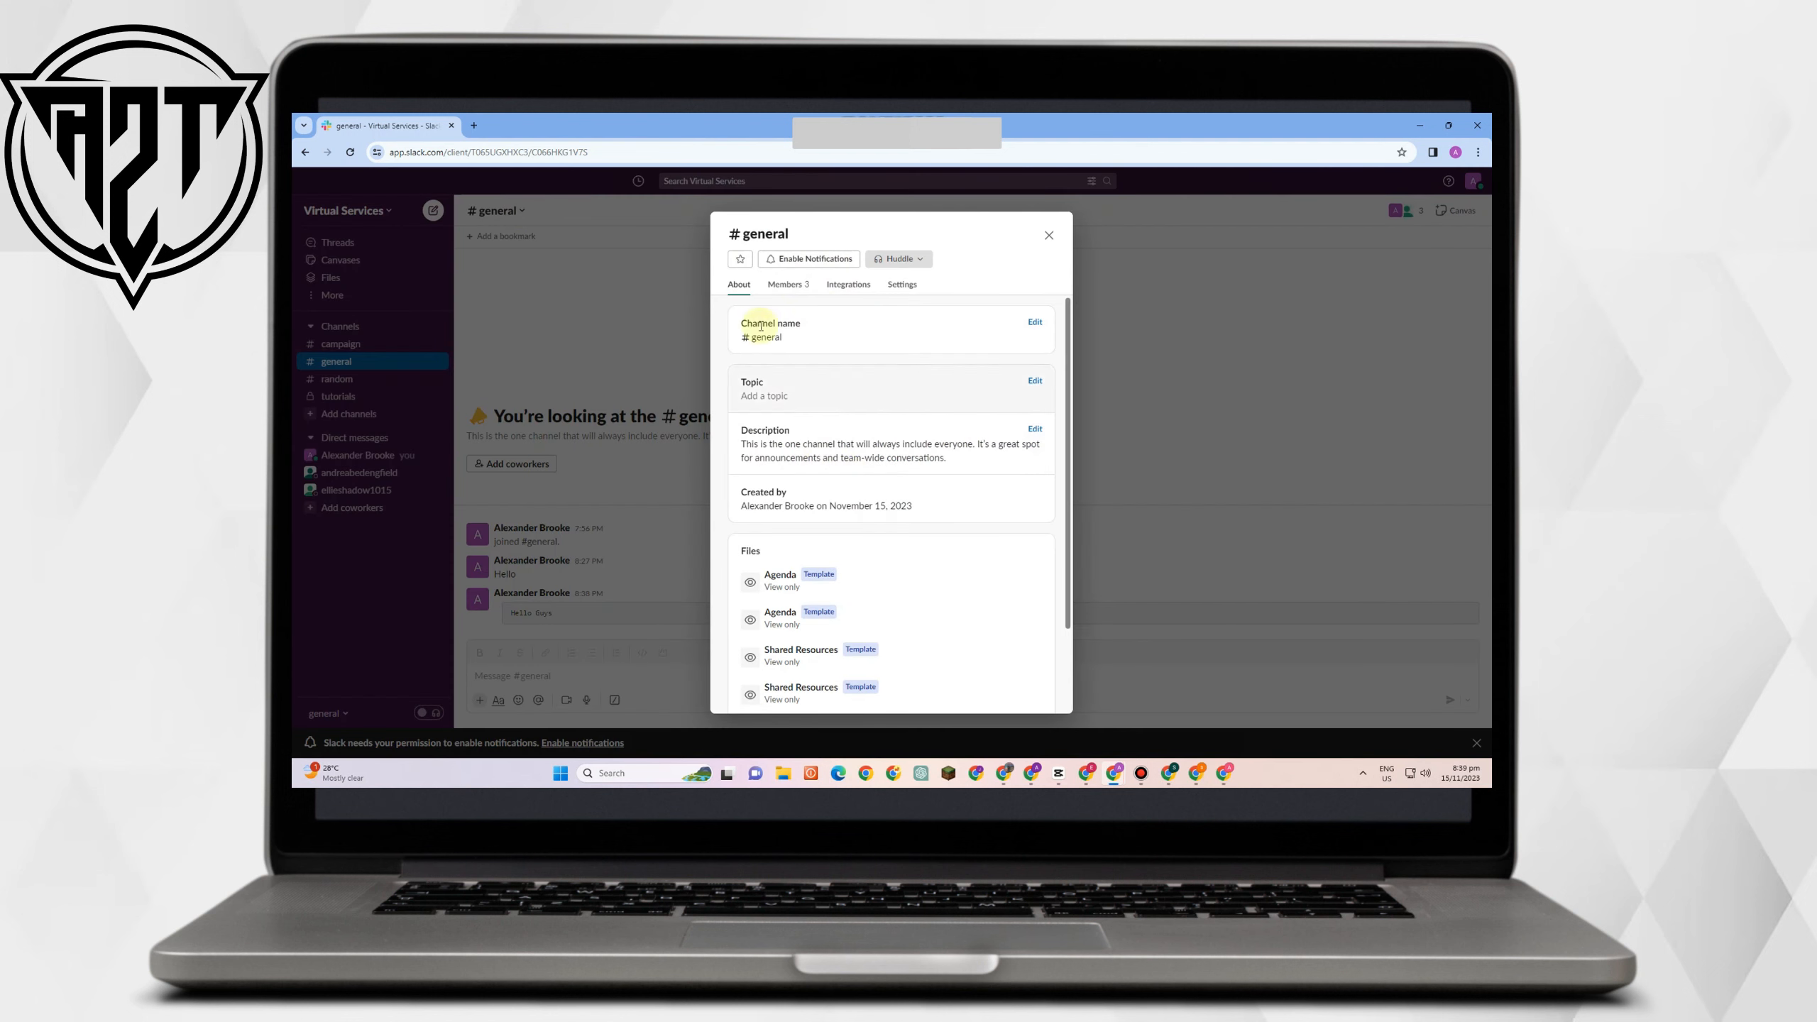
pyautogui.click(788, 289)
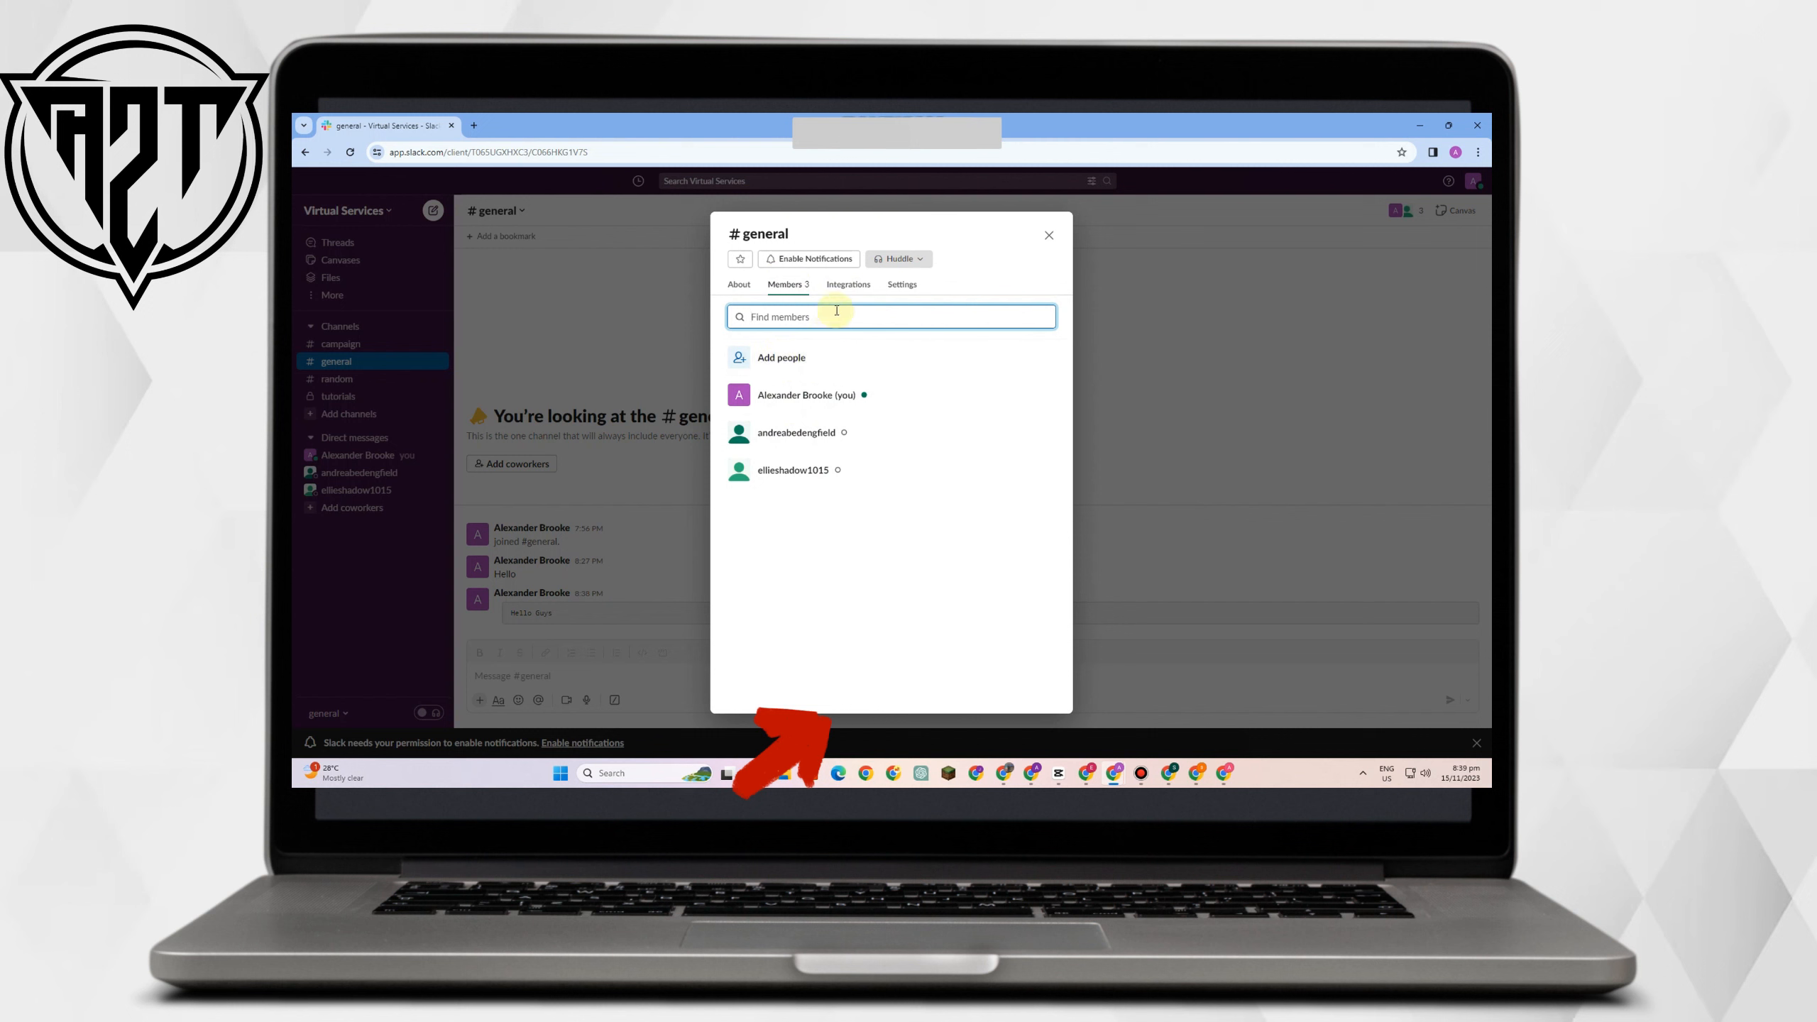
pyautogui.click(849, 290)
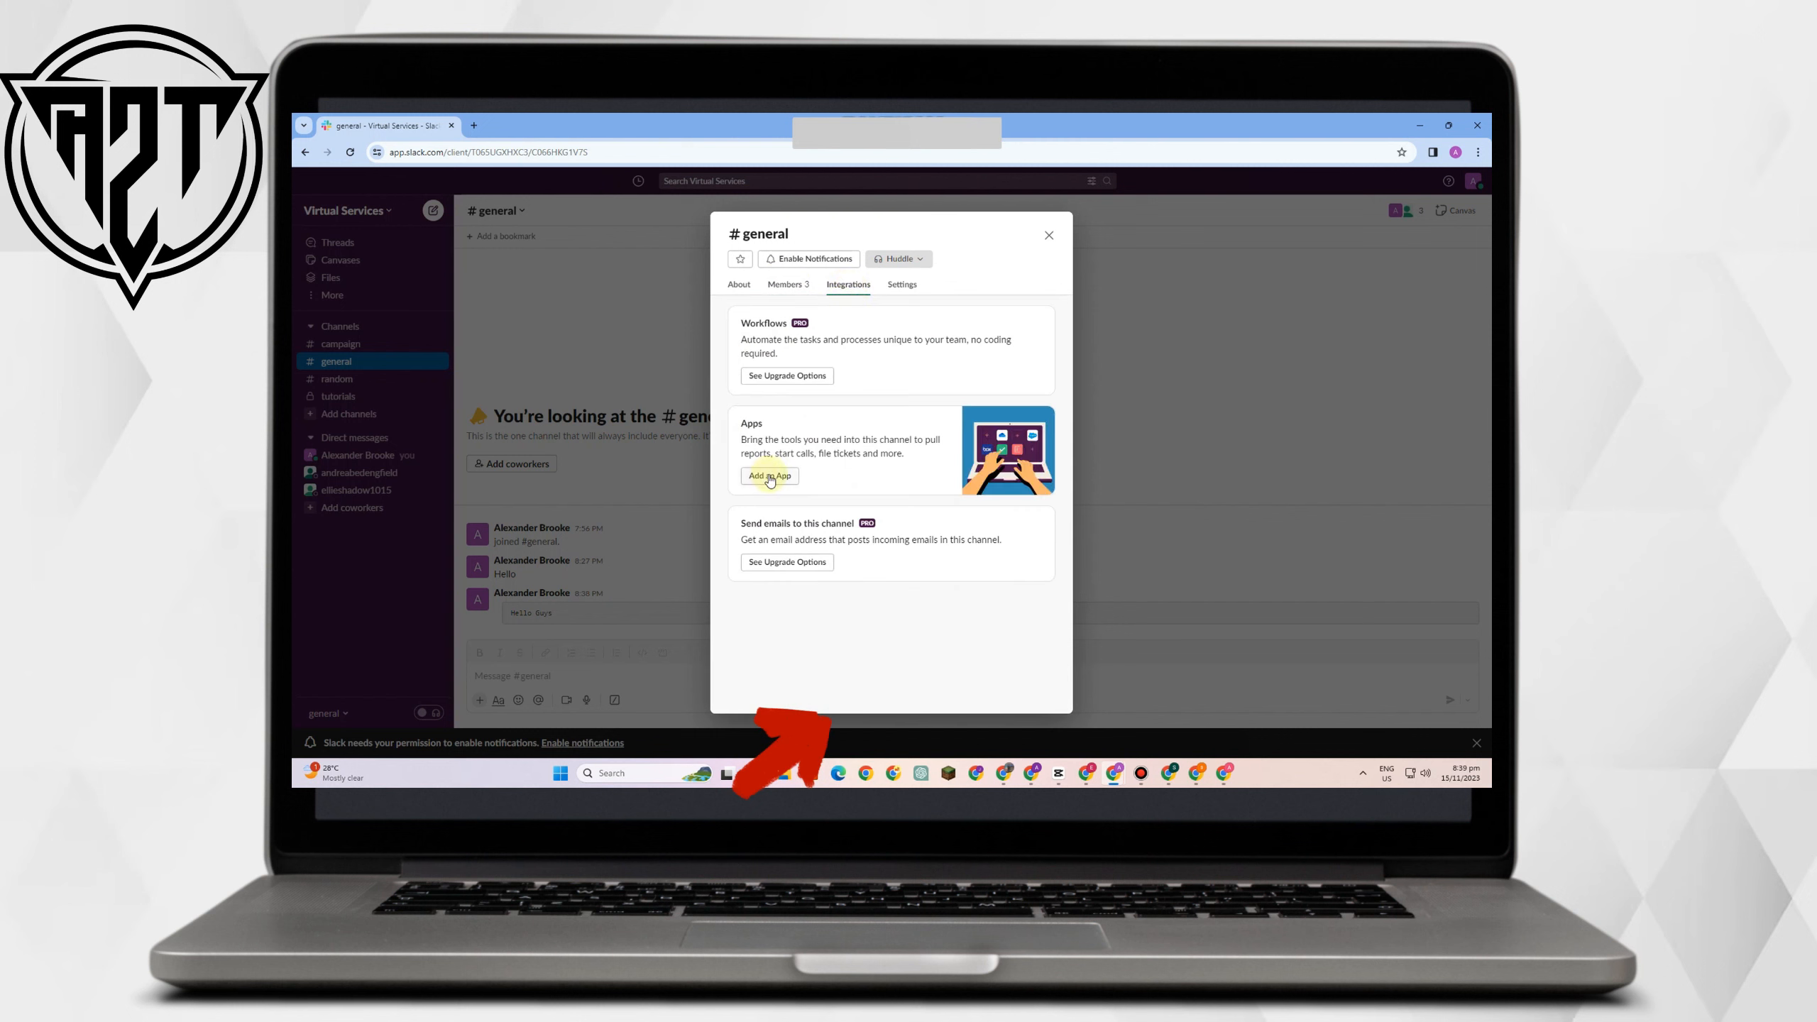
pyautogui.click(902, 286)
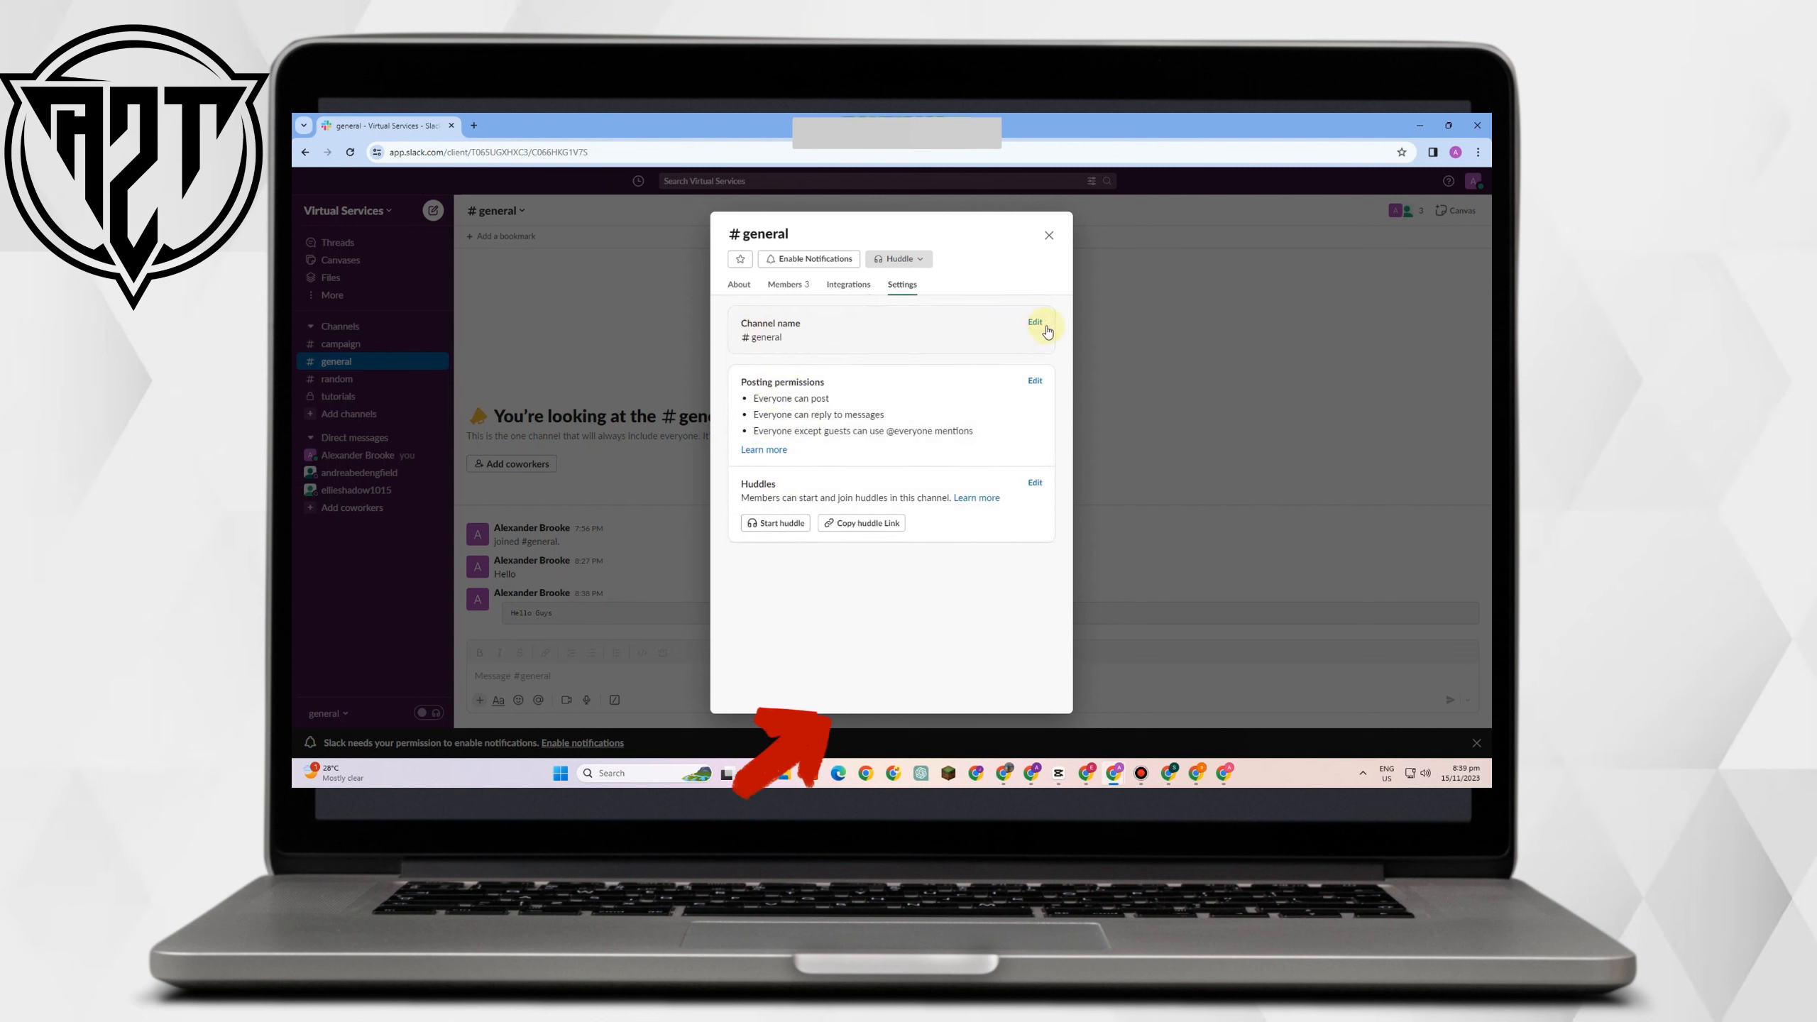
# Change the channel name to 'meeting', save, and close the details dialog.
pyautogui.click(1038, 324)
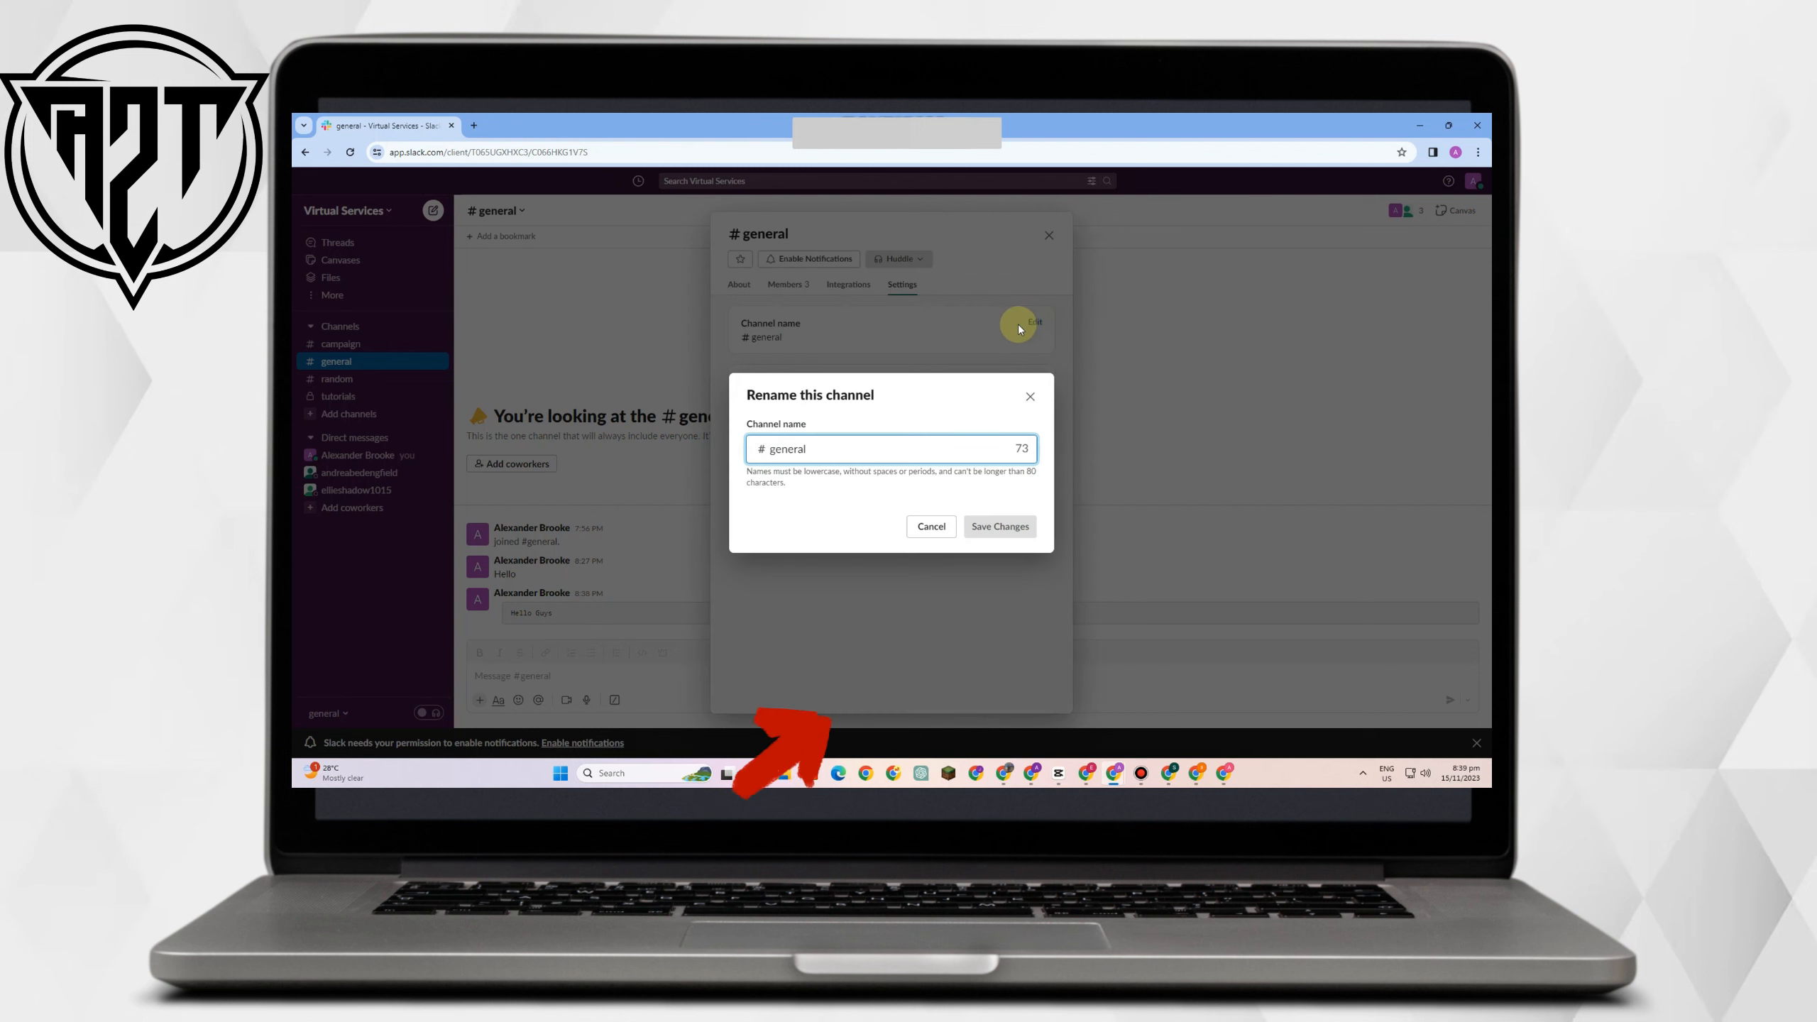
pyautogui.press('BackSpace')
pyautogui.press('BackSpace')
pyautogui.press('BackSpace')
pyautogui.press('BackSpace')
pyautogui.press('BackSpace')
pyautogui.press('BackSpace')
pyautogui.press('BackSpace')
pyautogui.write('m')
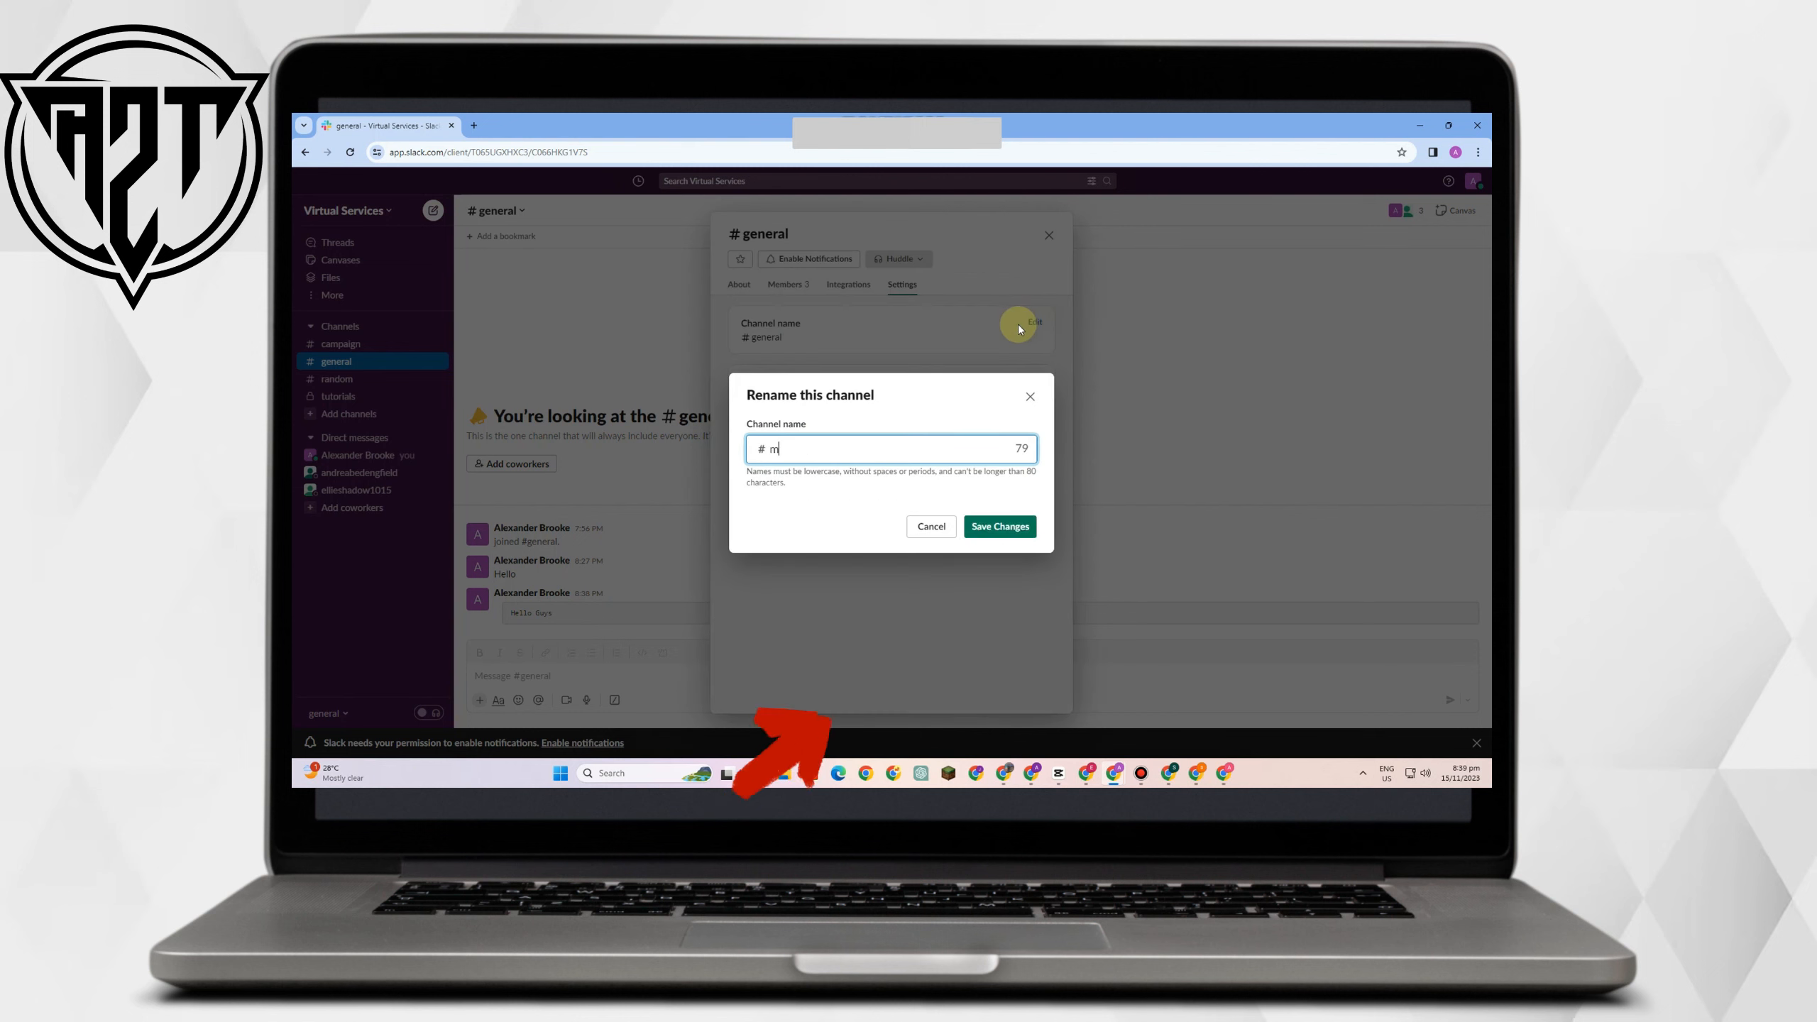
pyautogui.write('eeting')
pyautogui.click(992, 523)
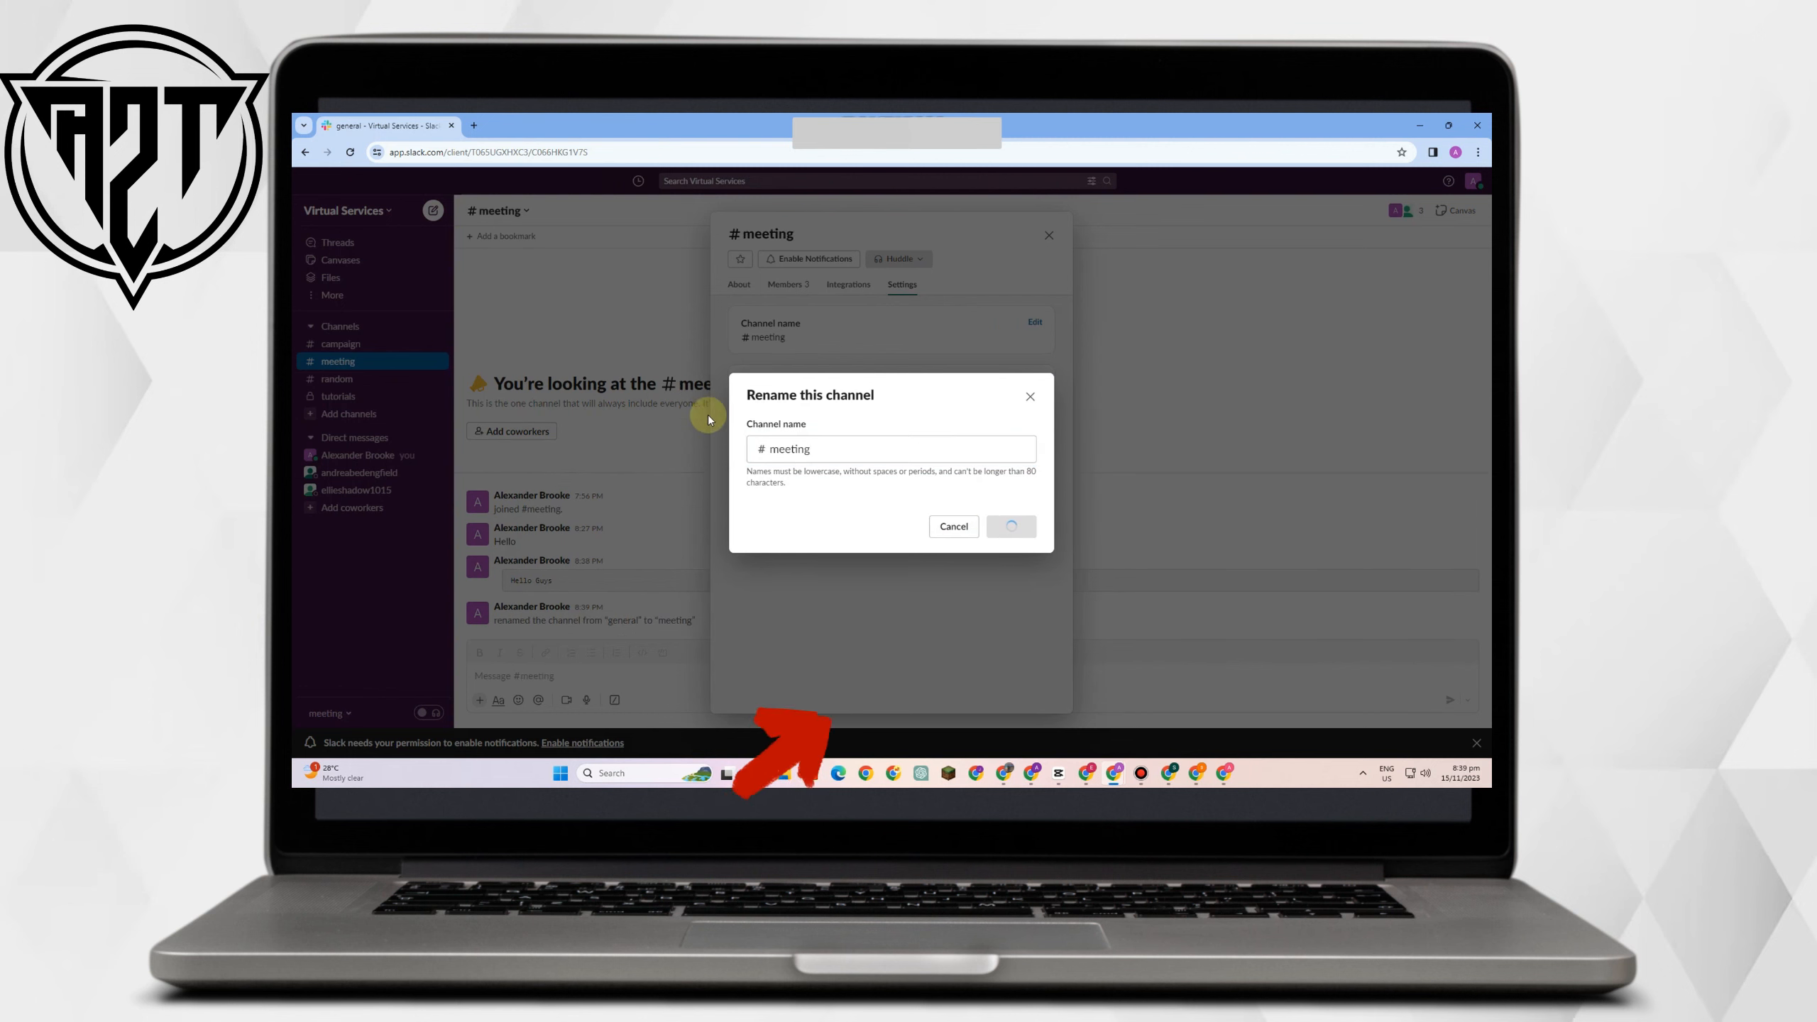
pyautogui.click(1050, 235)
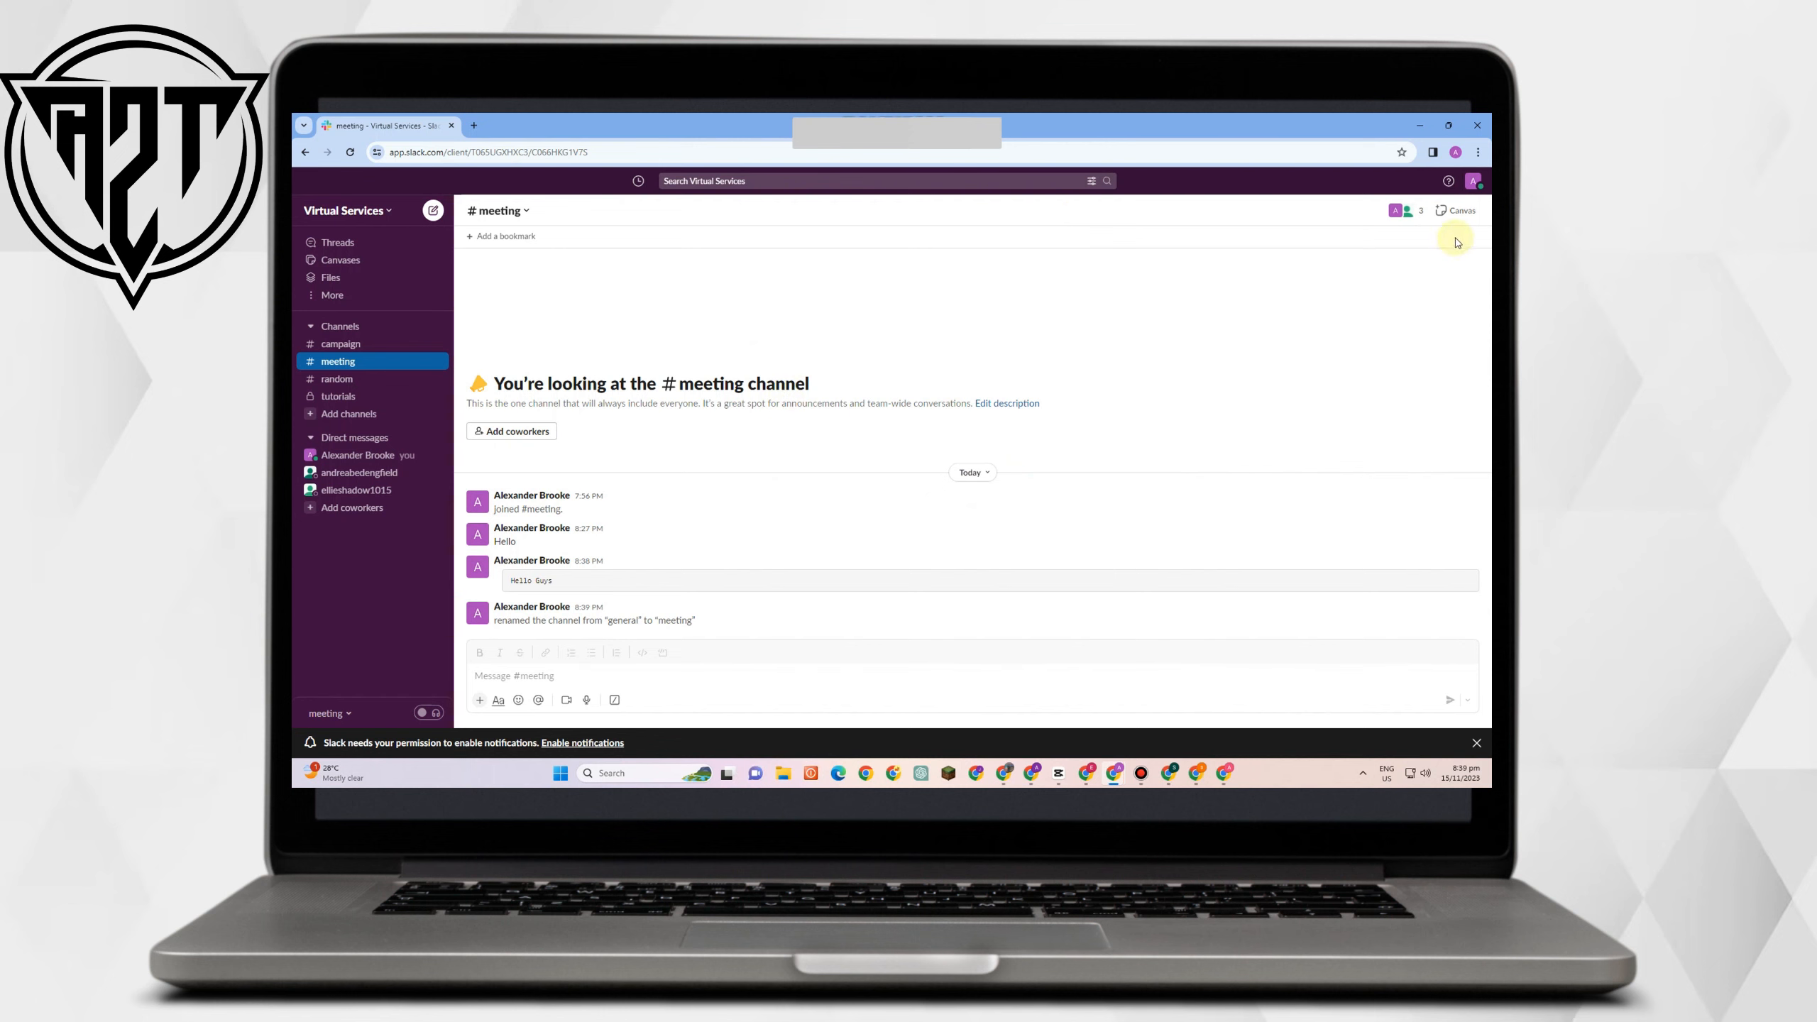
pyautogui.click(1460, 214)
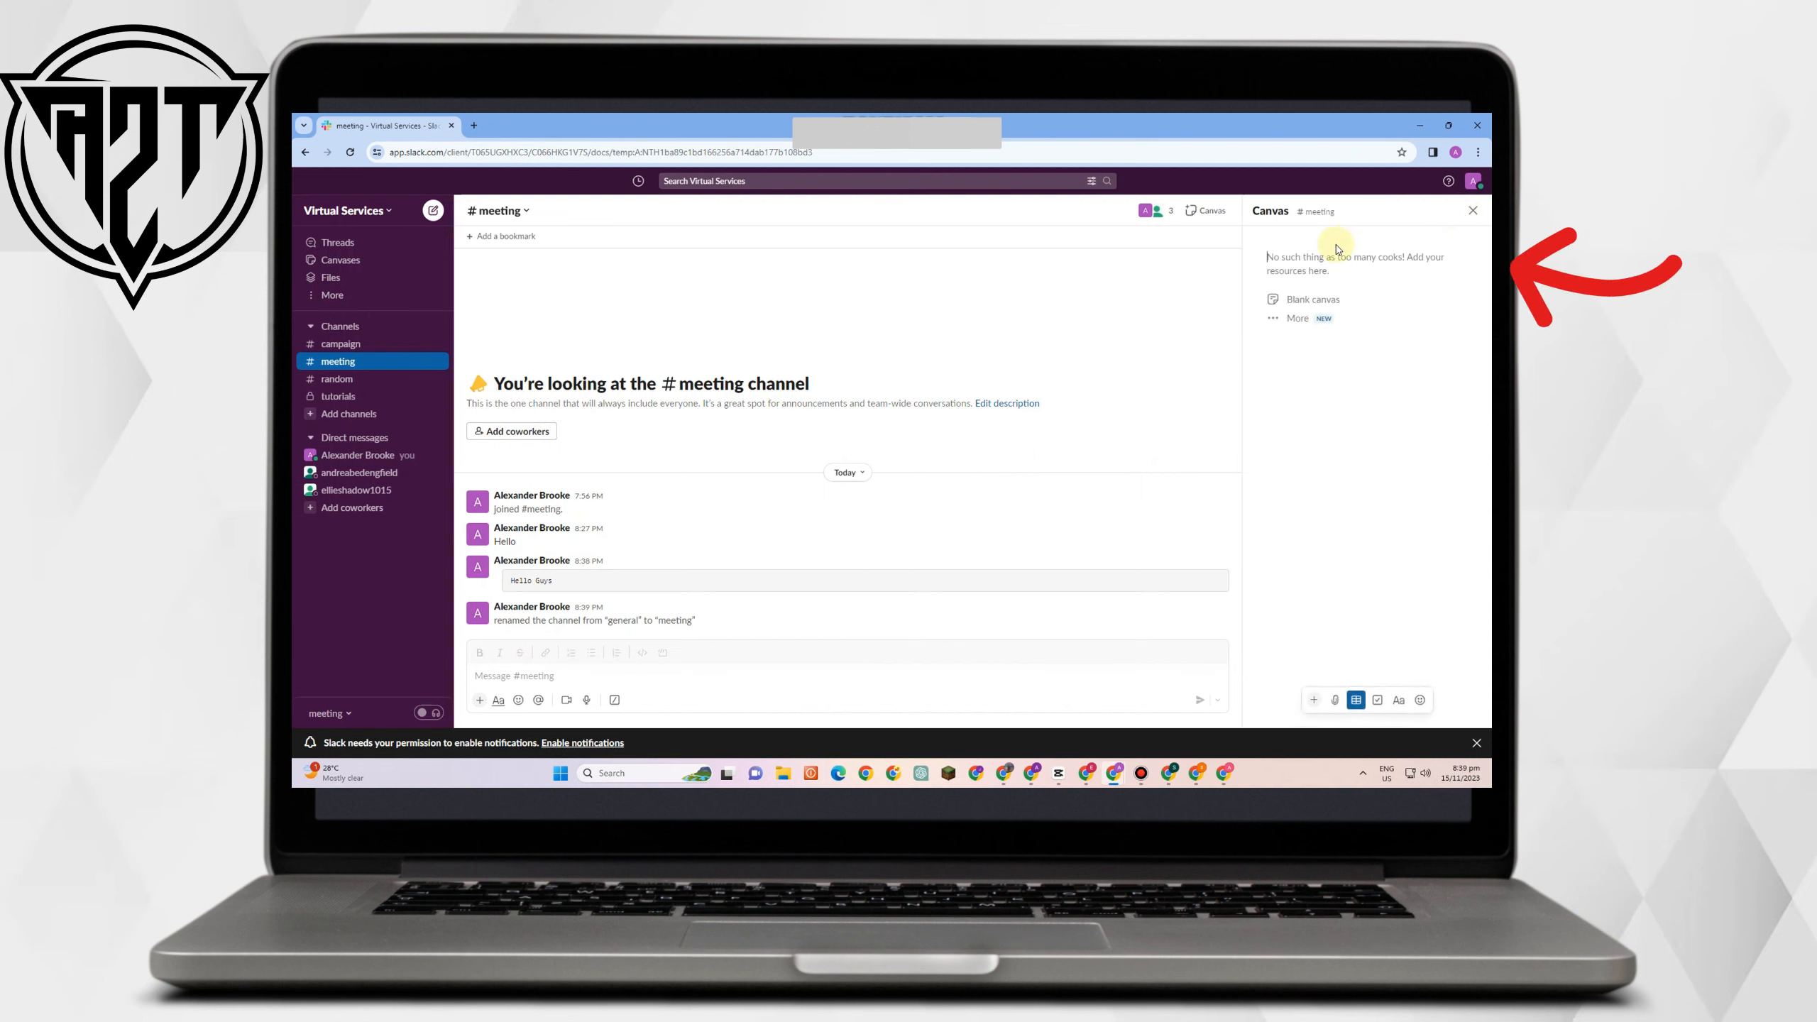
pyautogui.click(1311, 328)
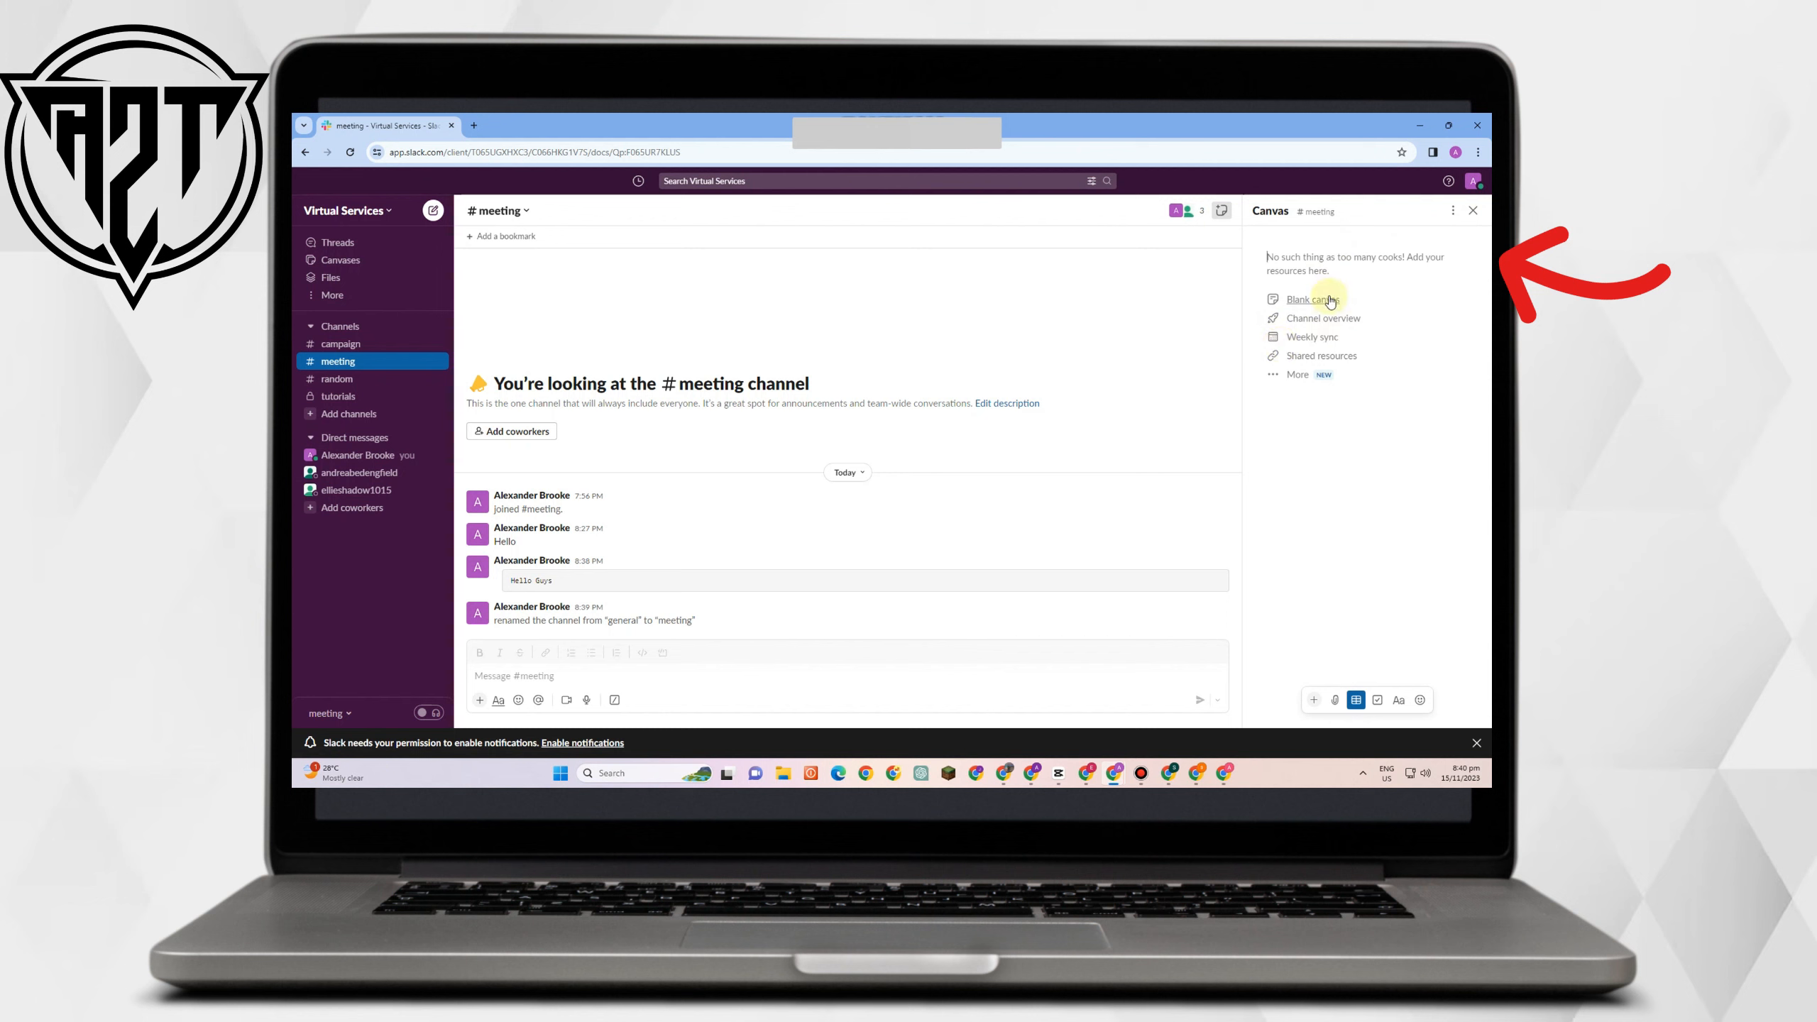
pyautogui.click(1471, 214)
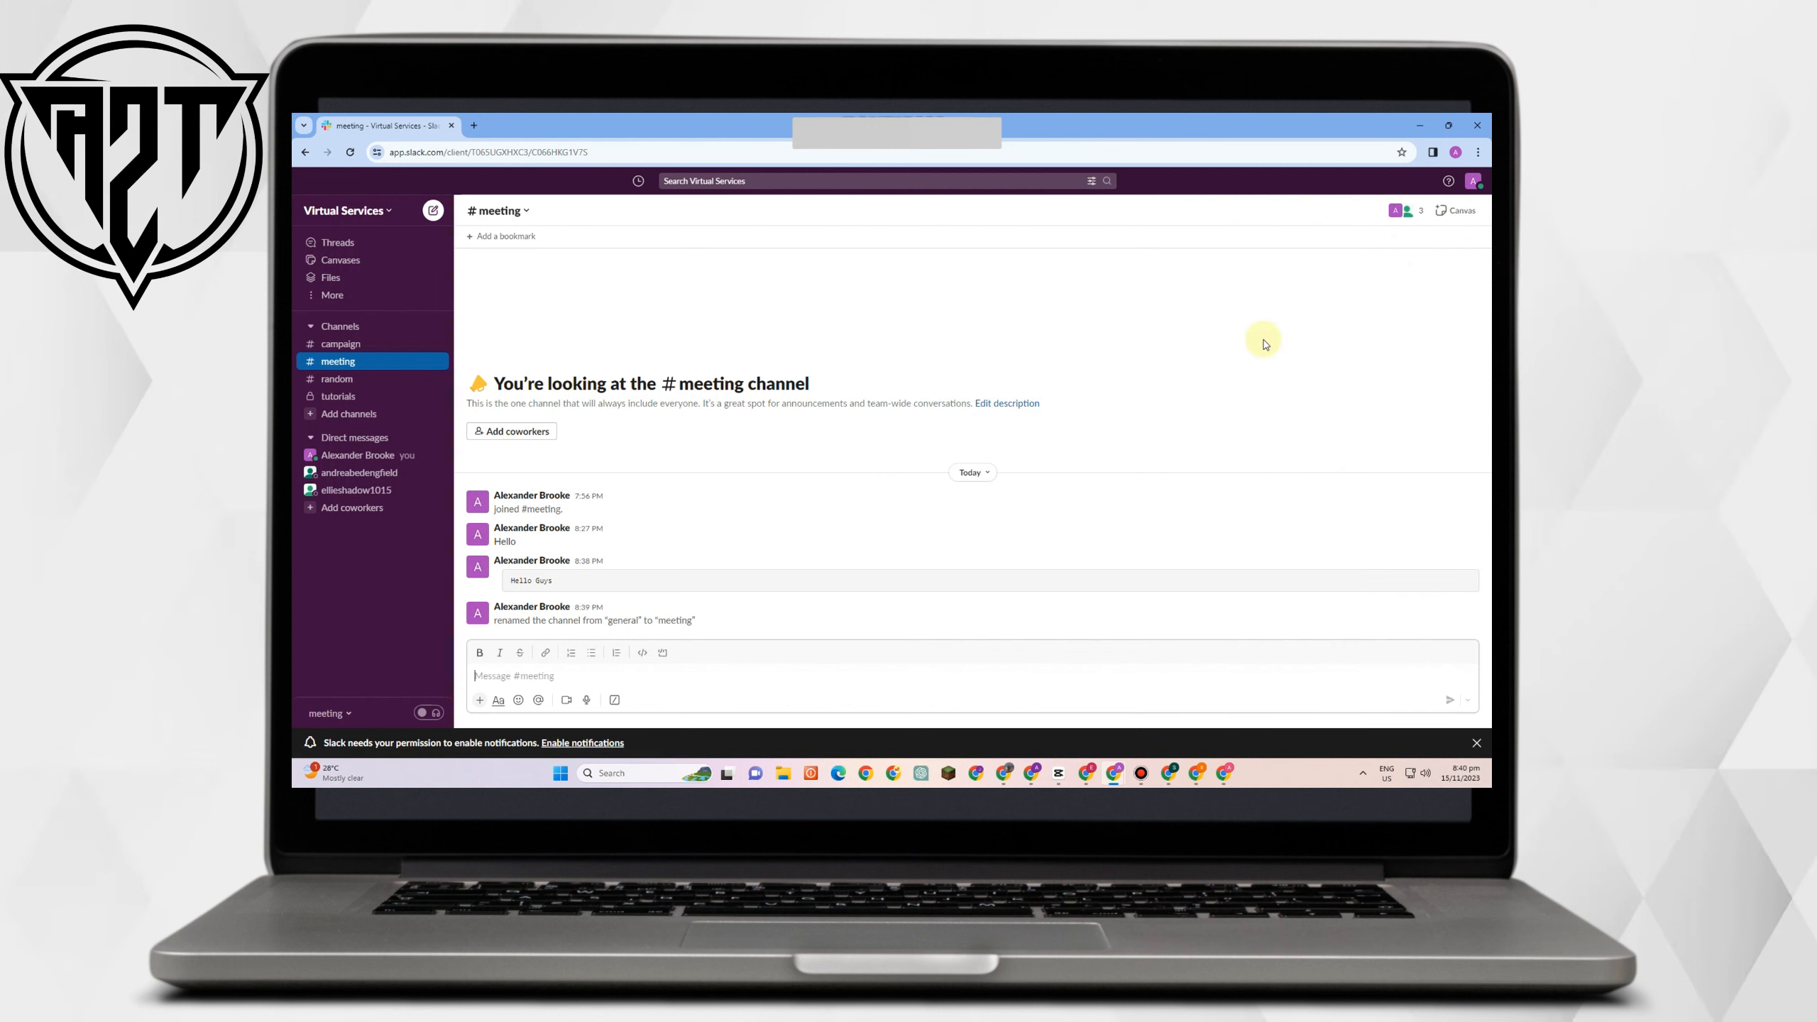
pyautogui.click(1409, 215)
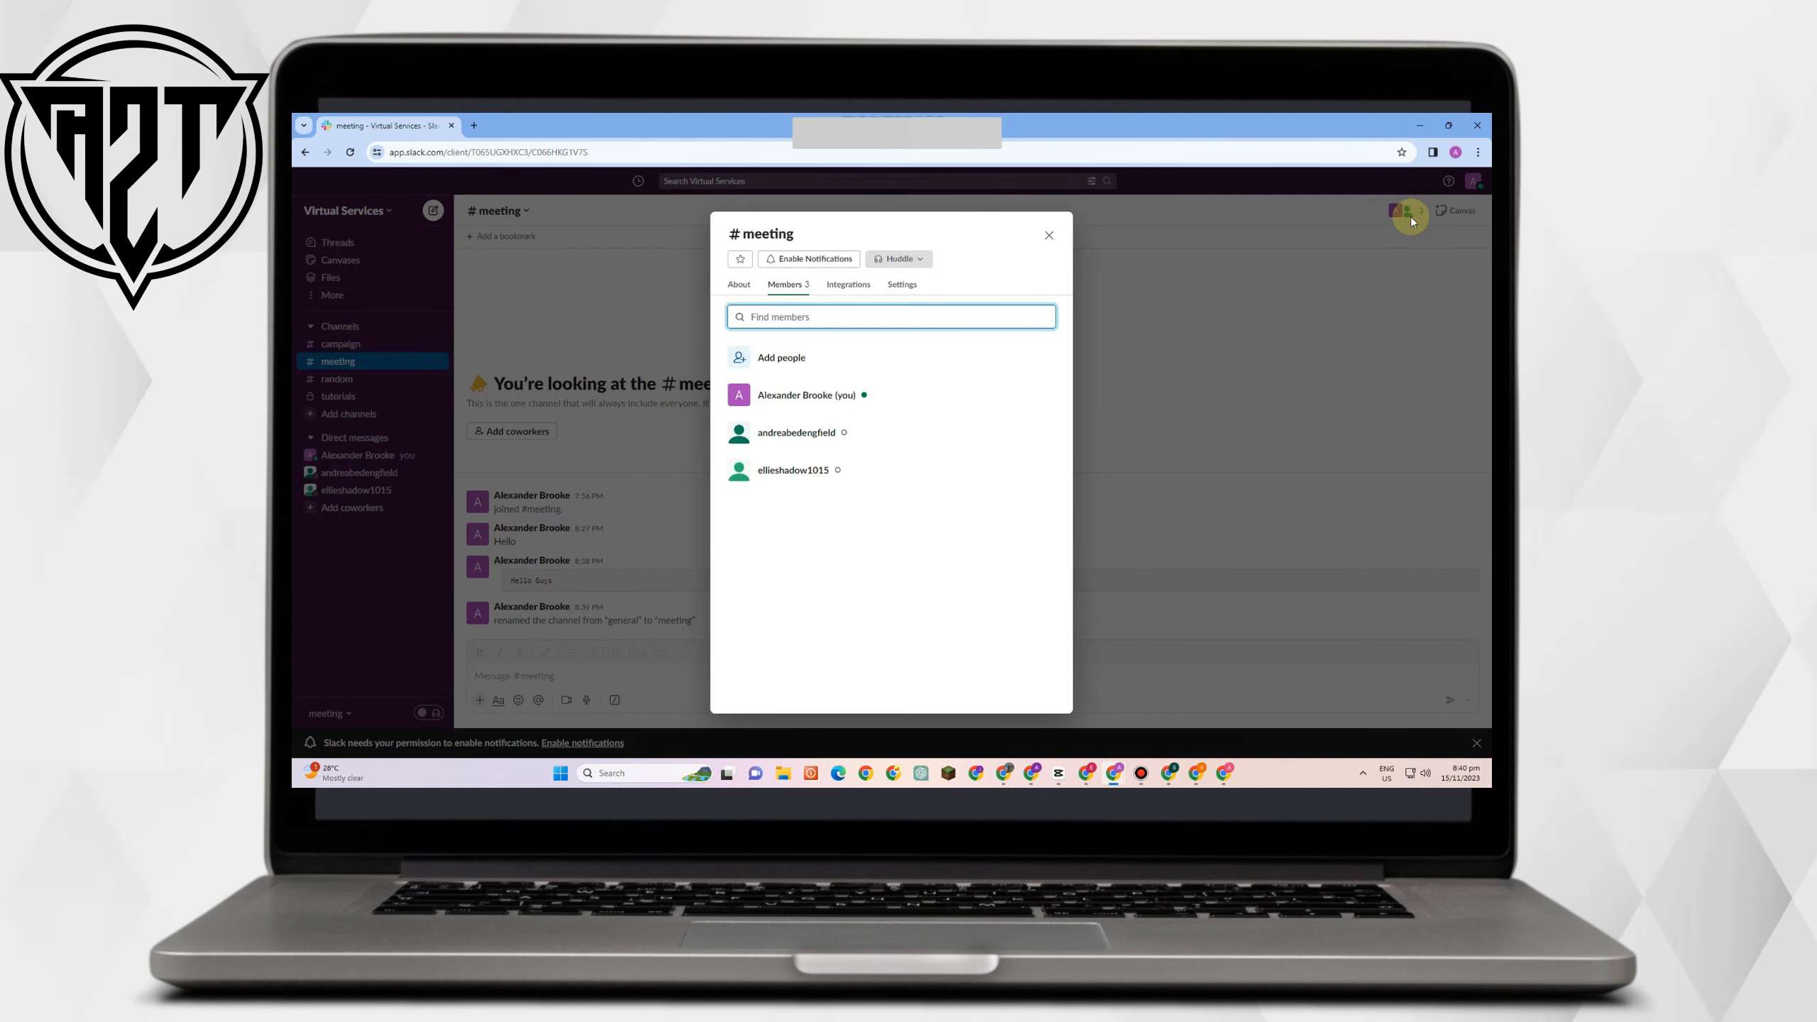
pyautogui.click(1047, 237)
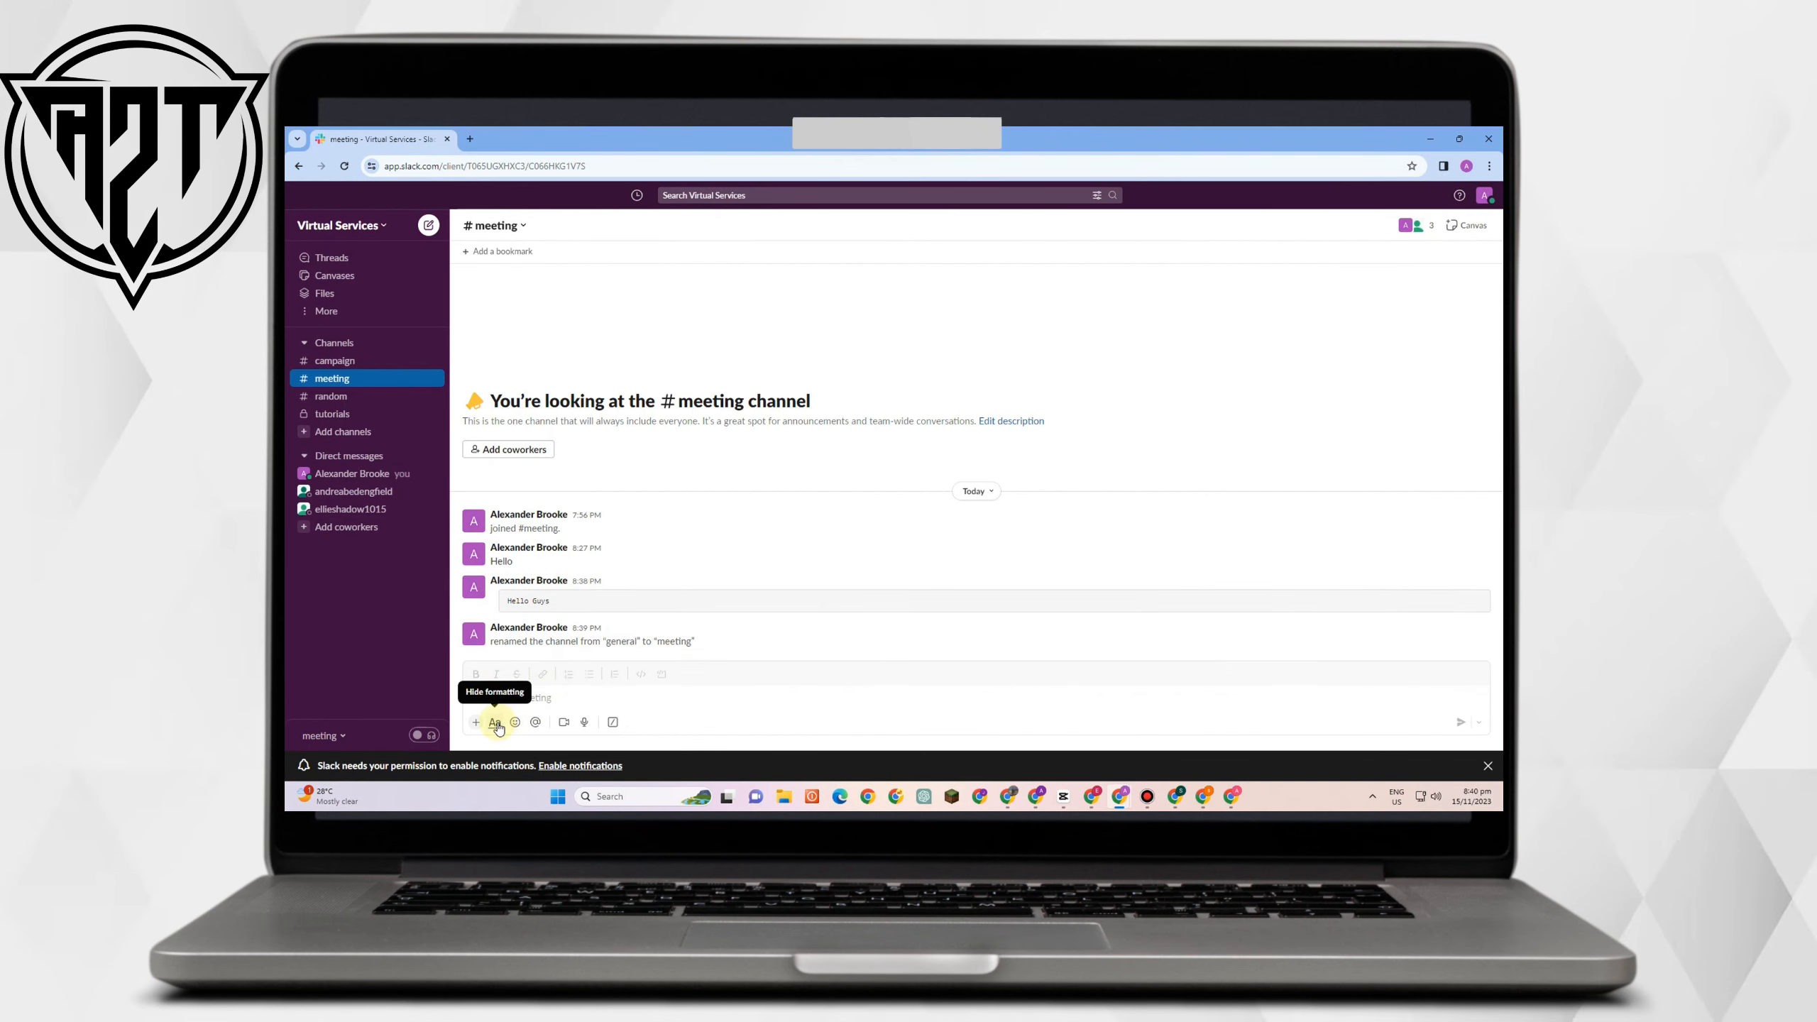
pyautogui.click(539, 701)
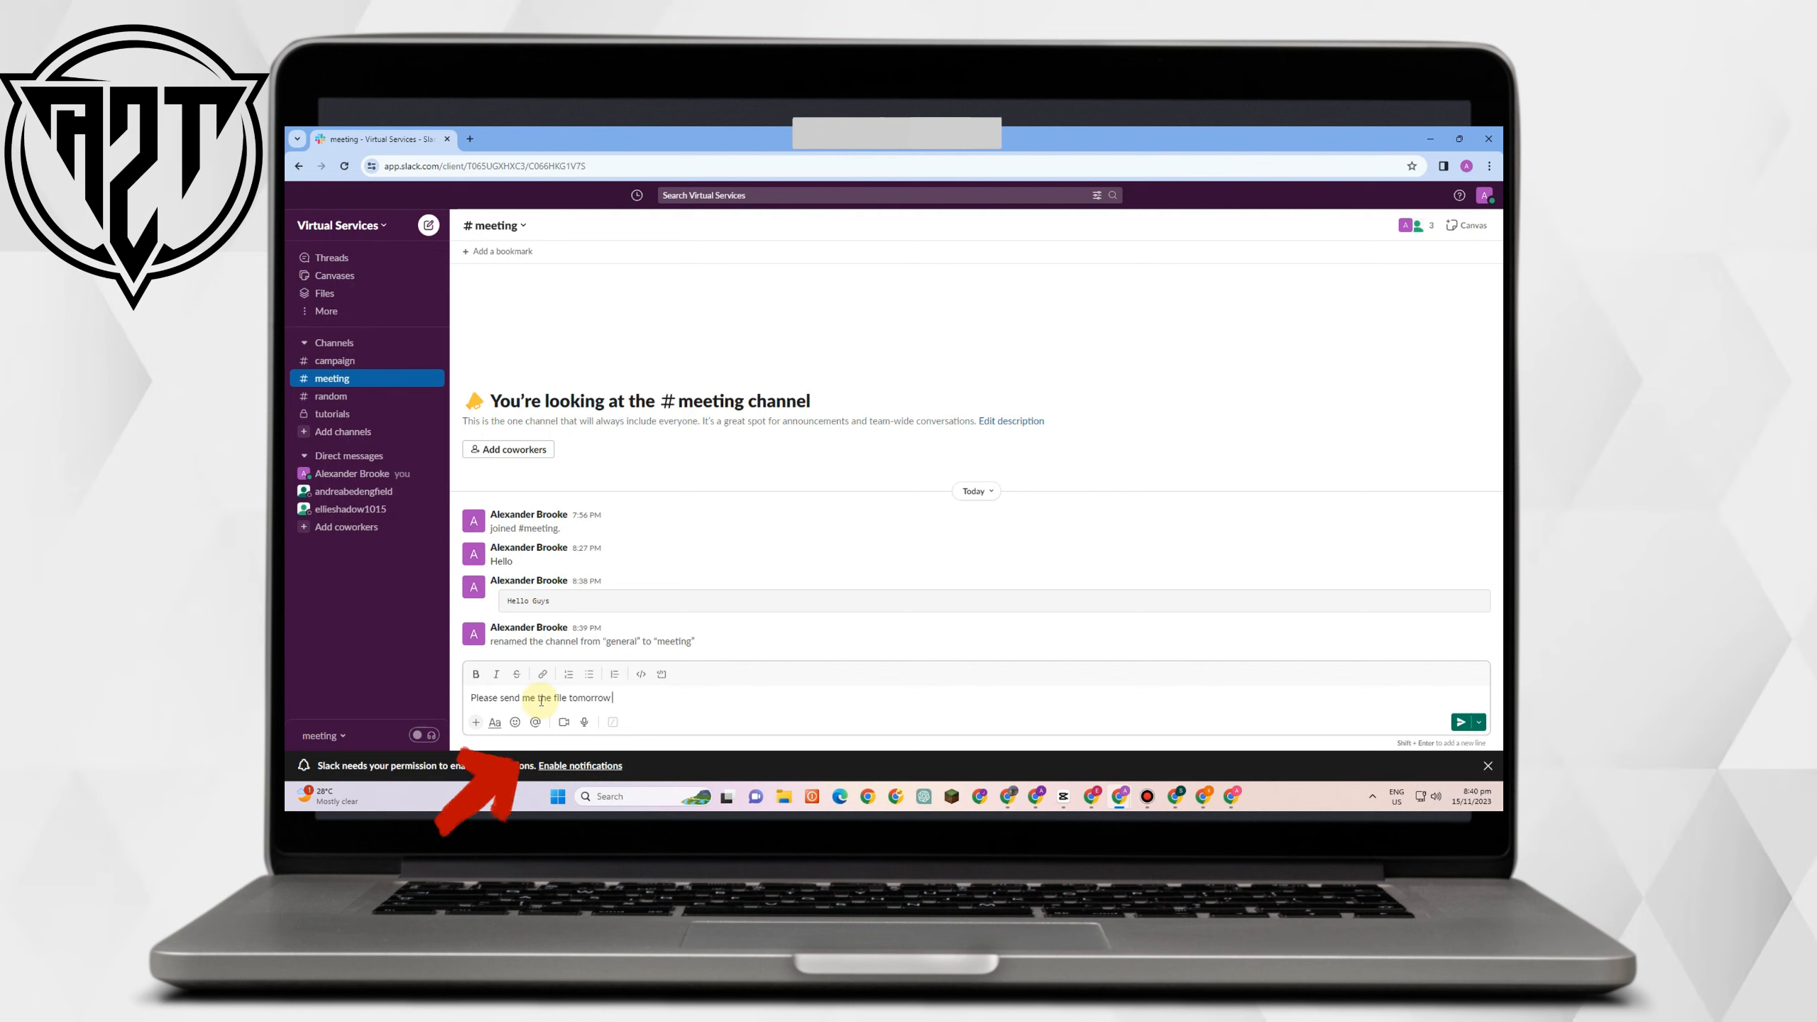
pyautogui.click(535, 722)
pyautogui.write('e')
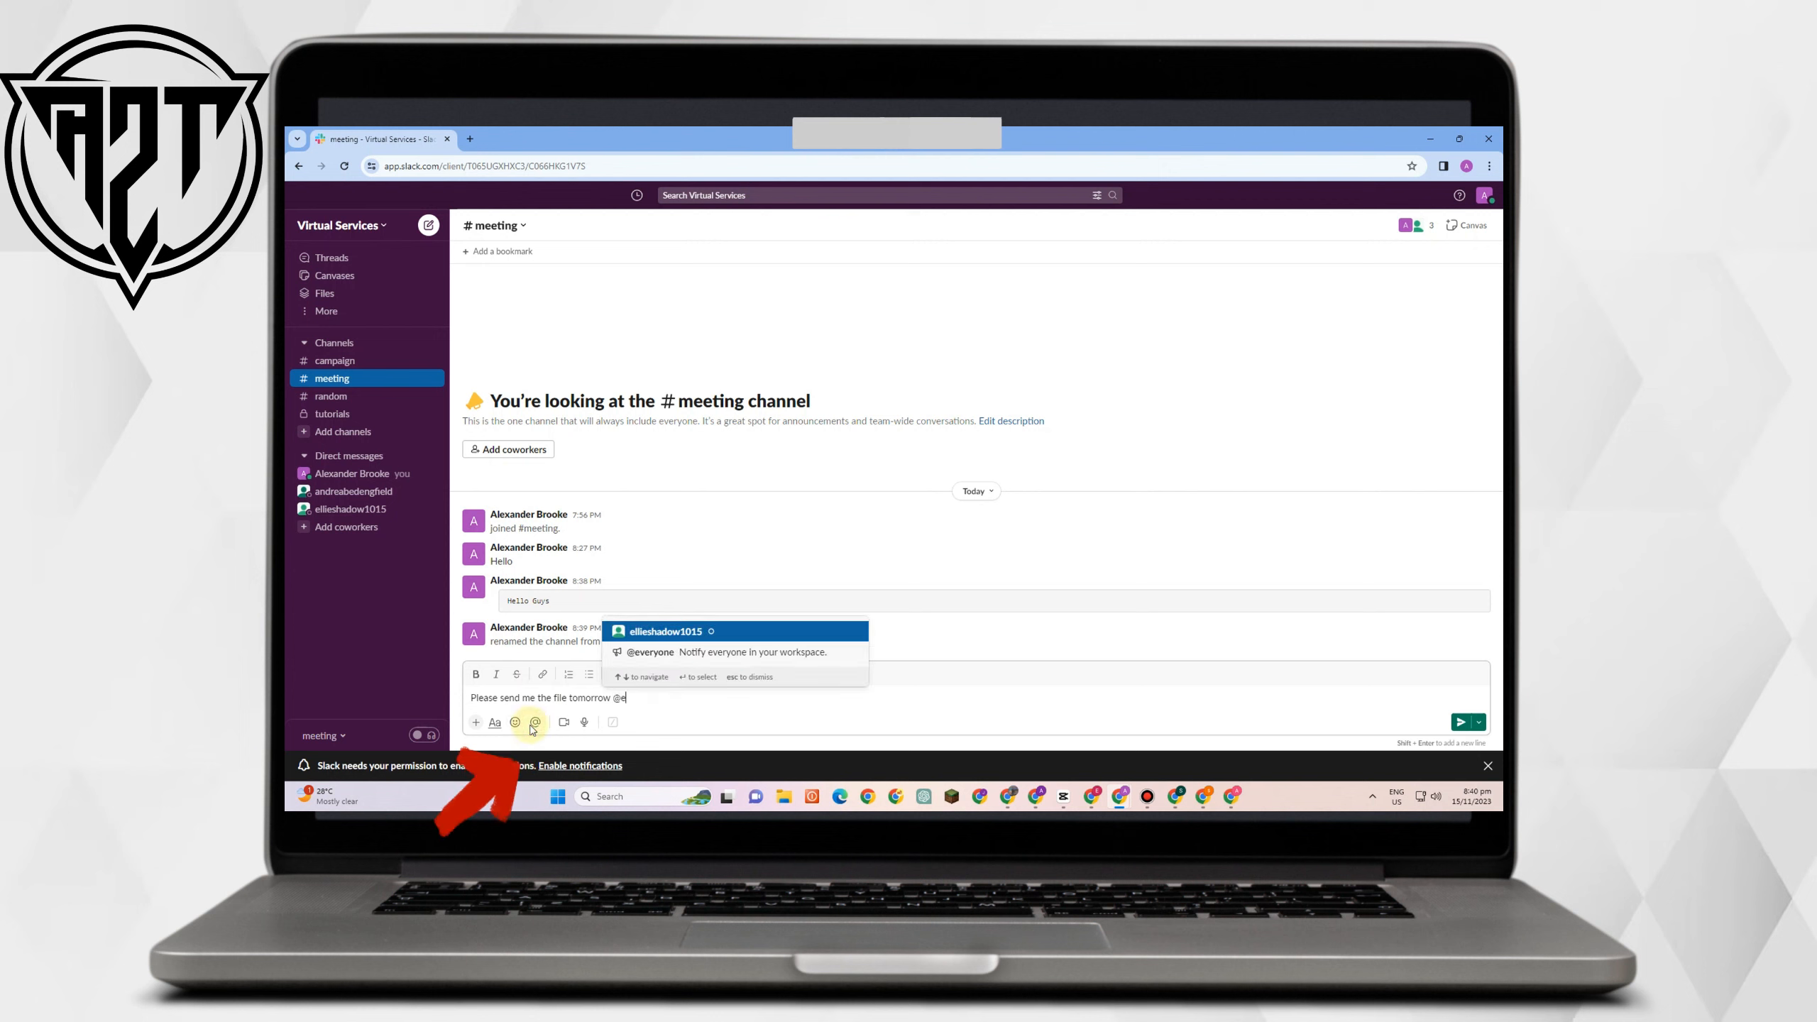
pyautogui.write('l')
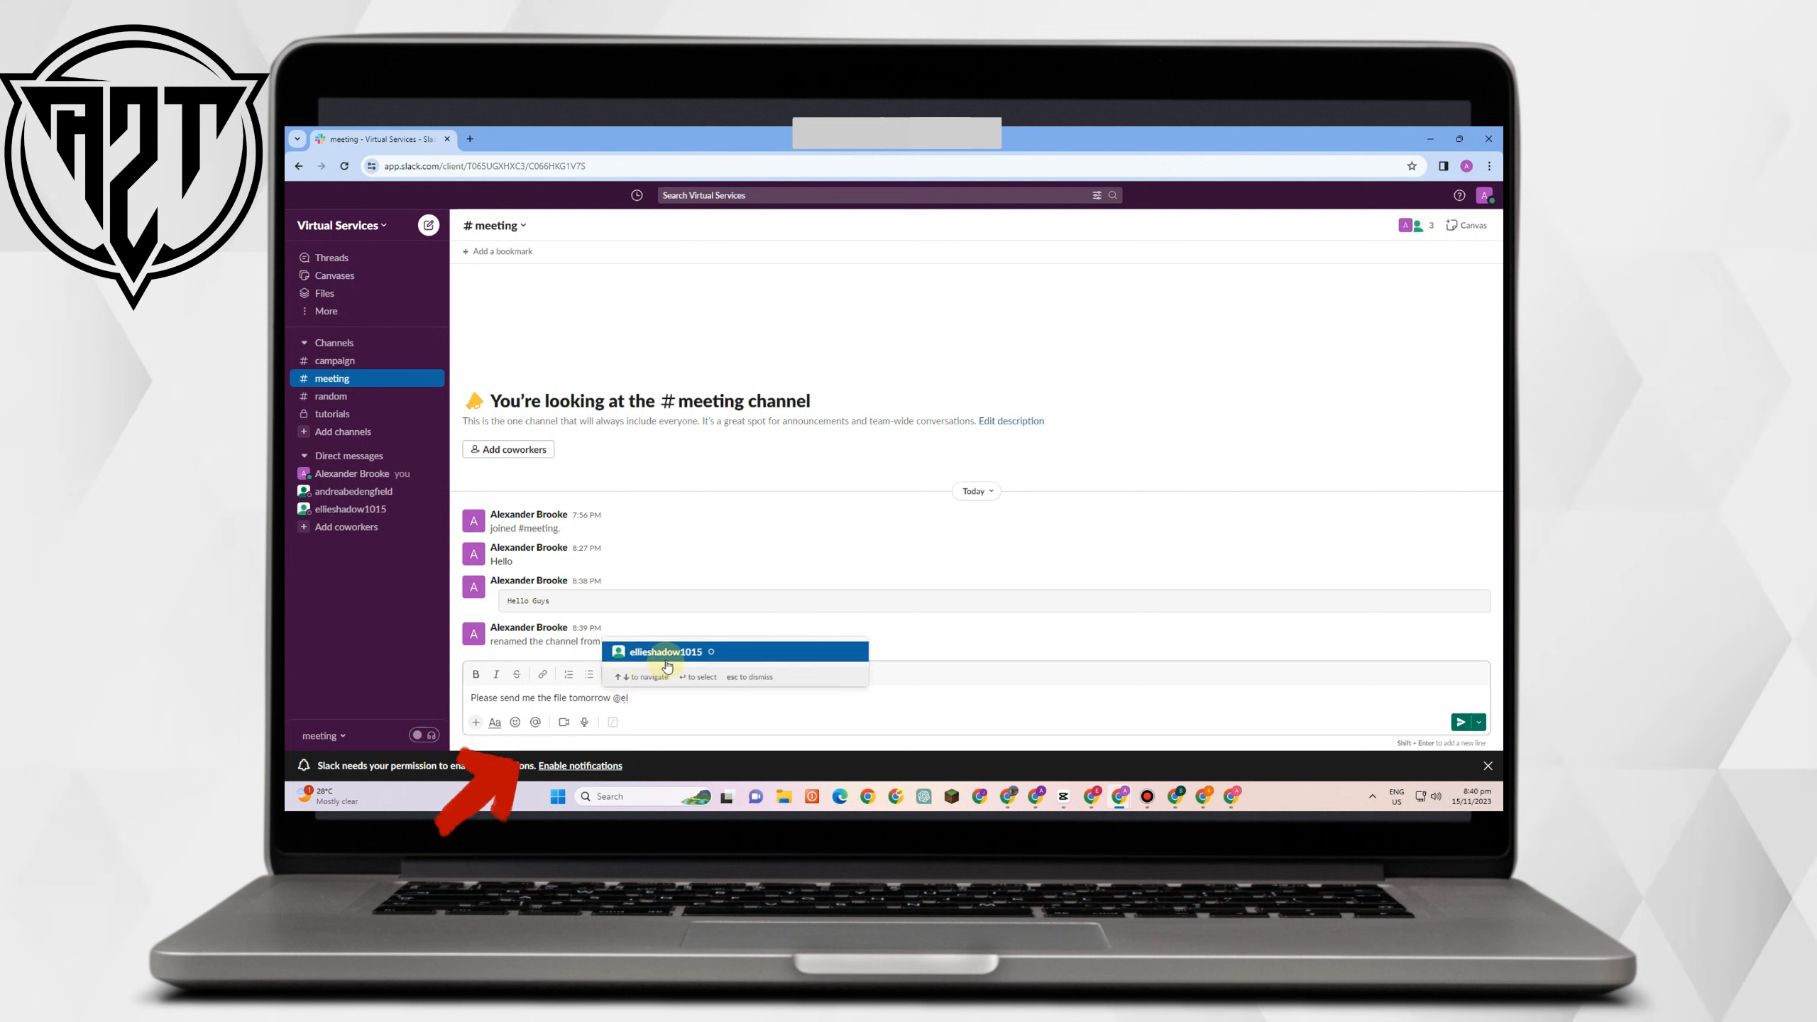
pyautogui.click(666, 653)
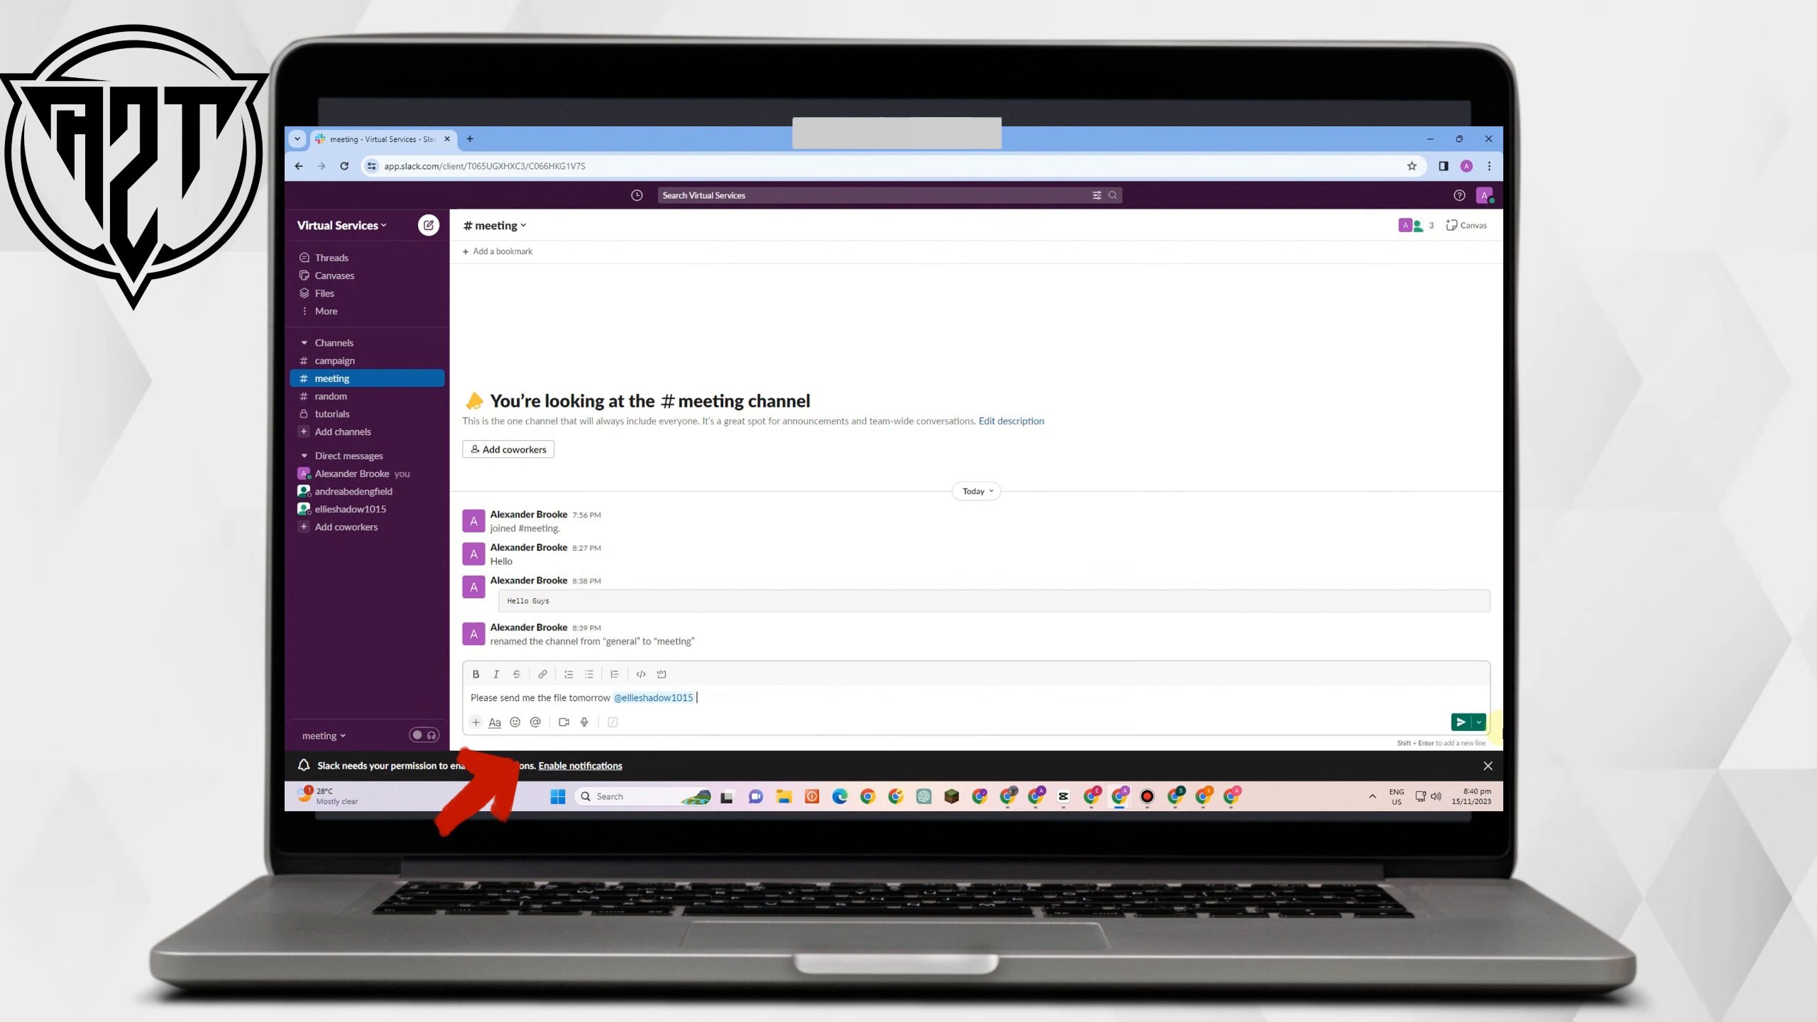
pyautogui.click(1461, 722)
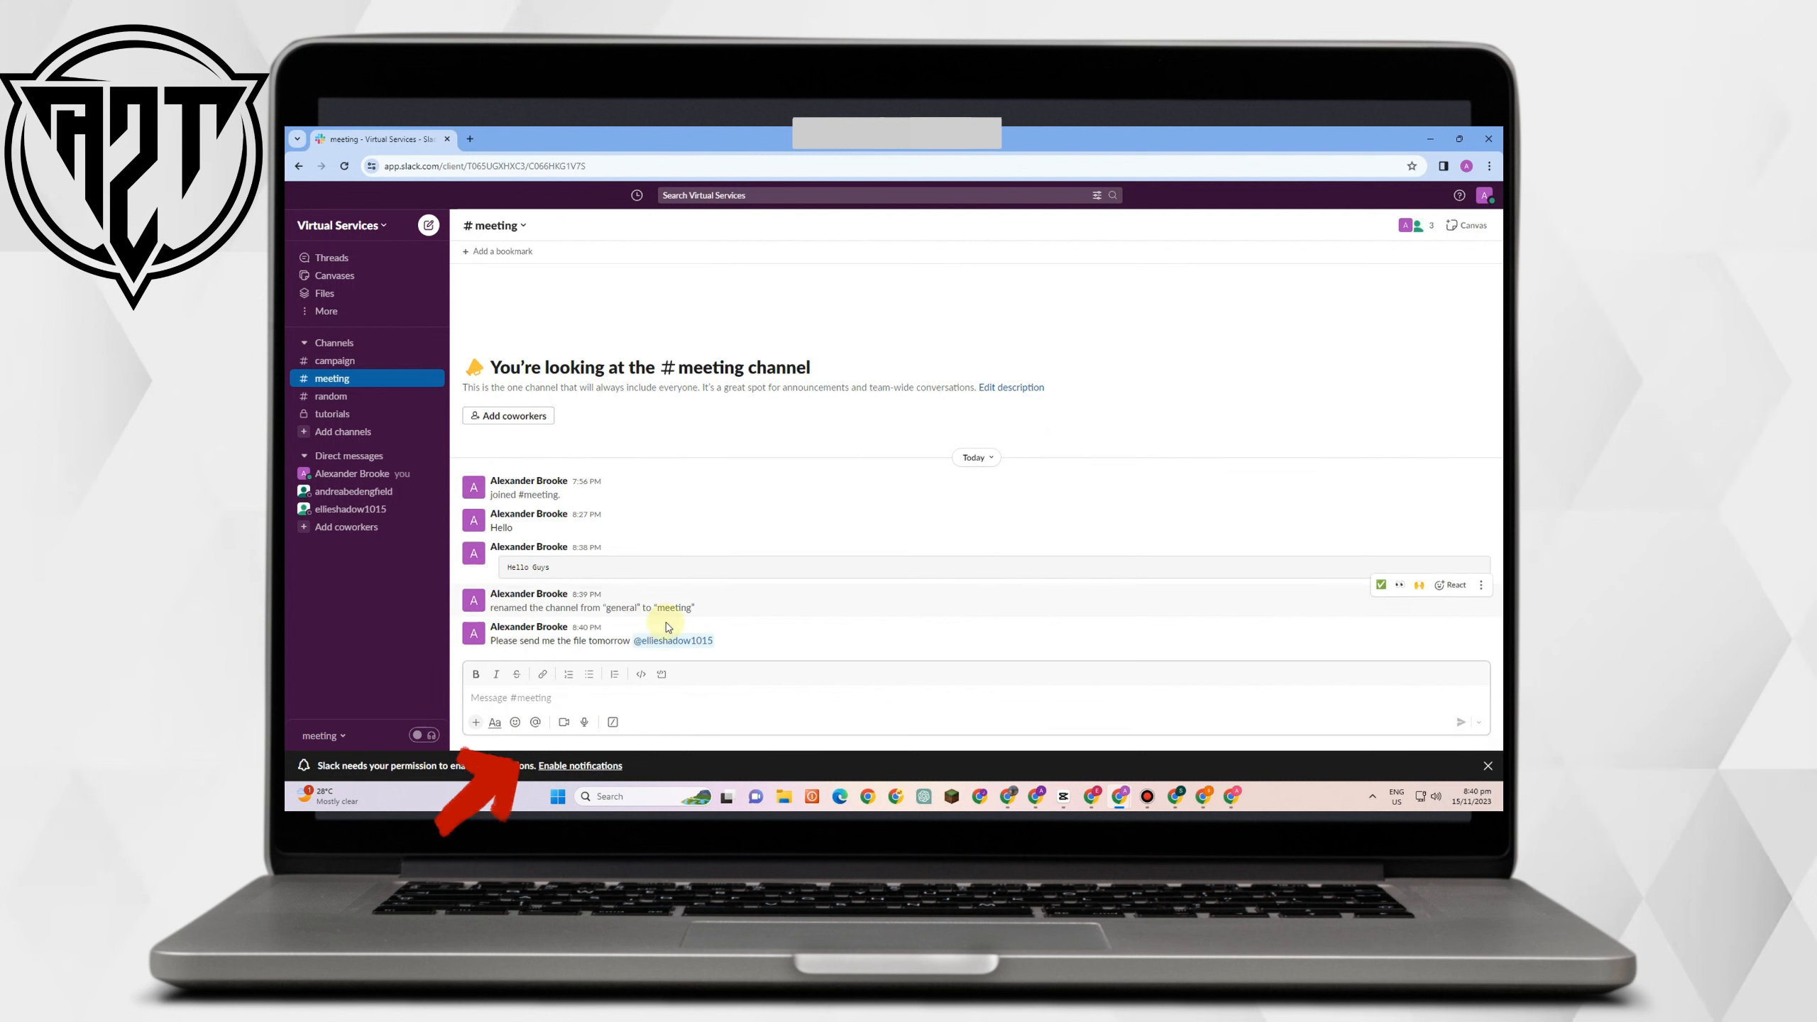
pyautogui.moveTo(694, 648)
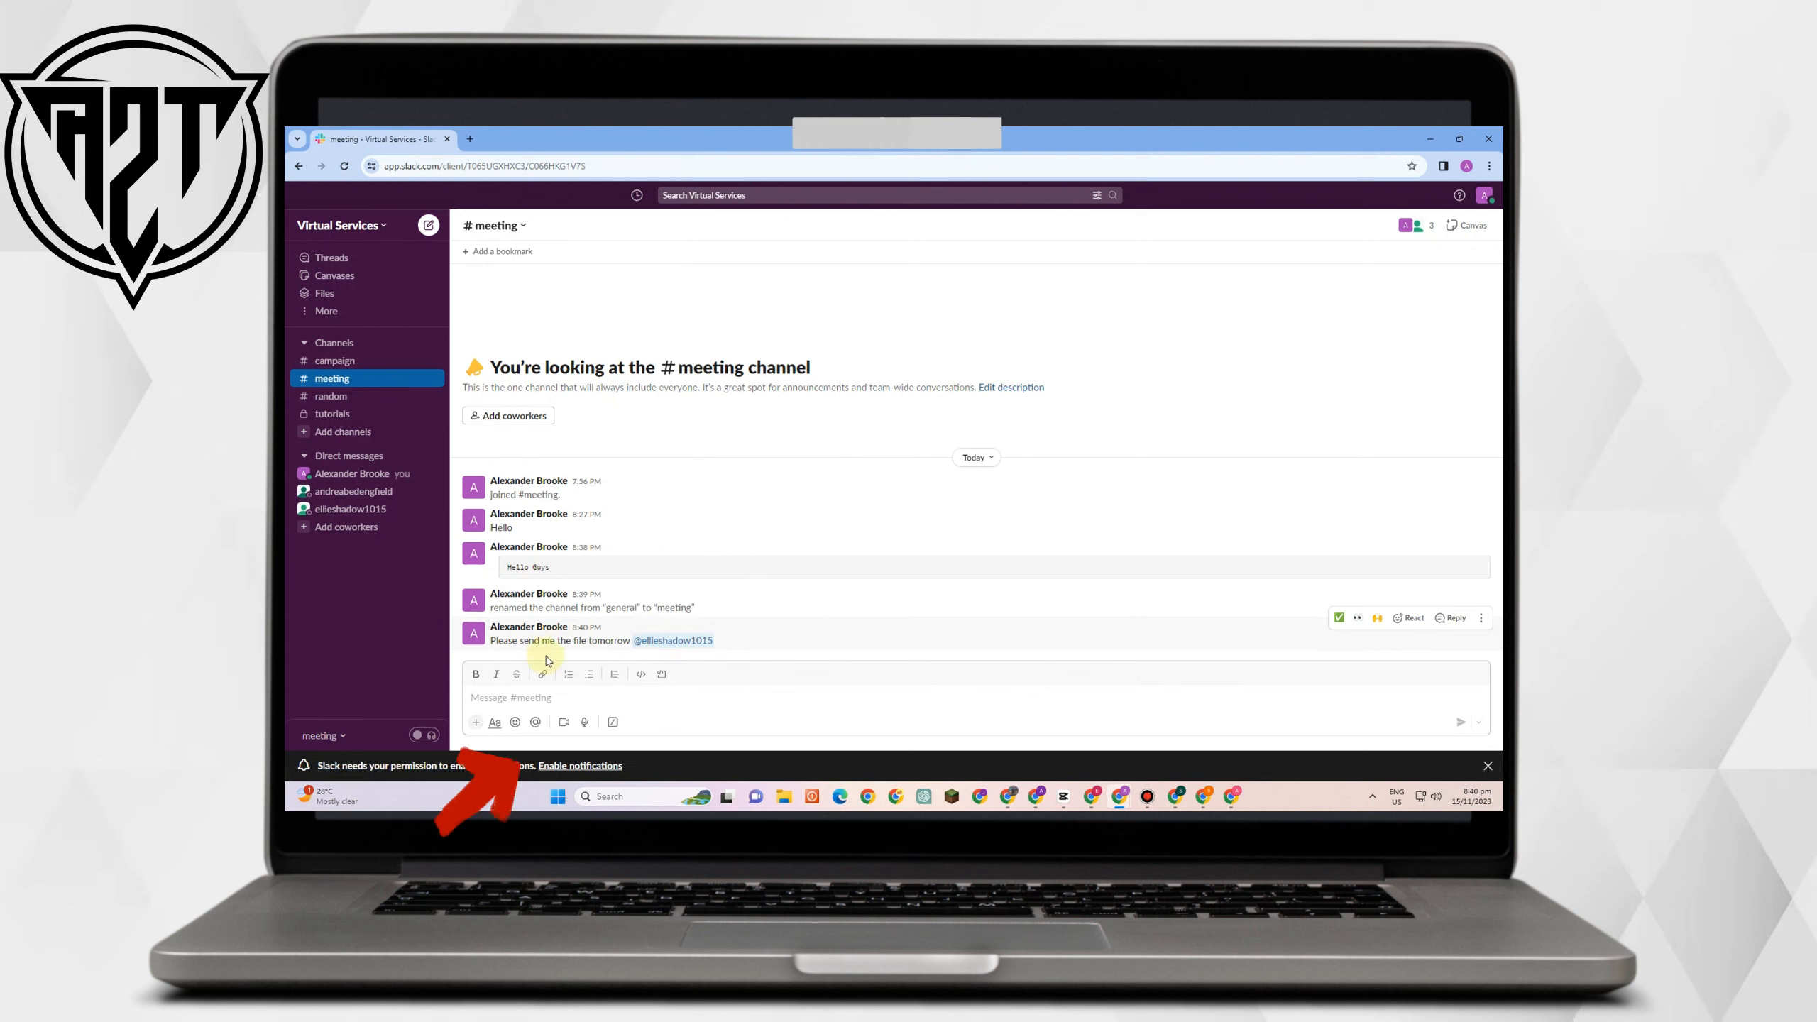
pyautogui.write('Ples')
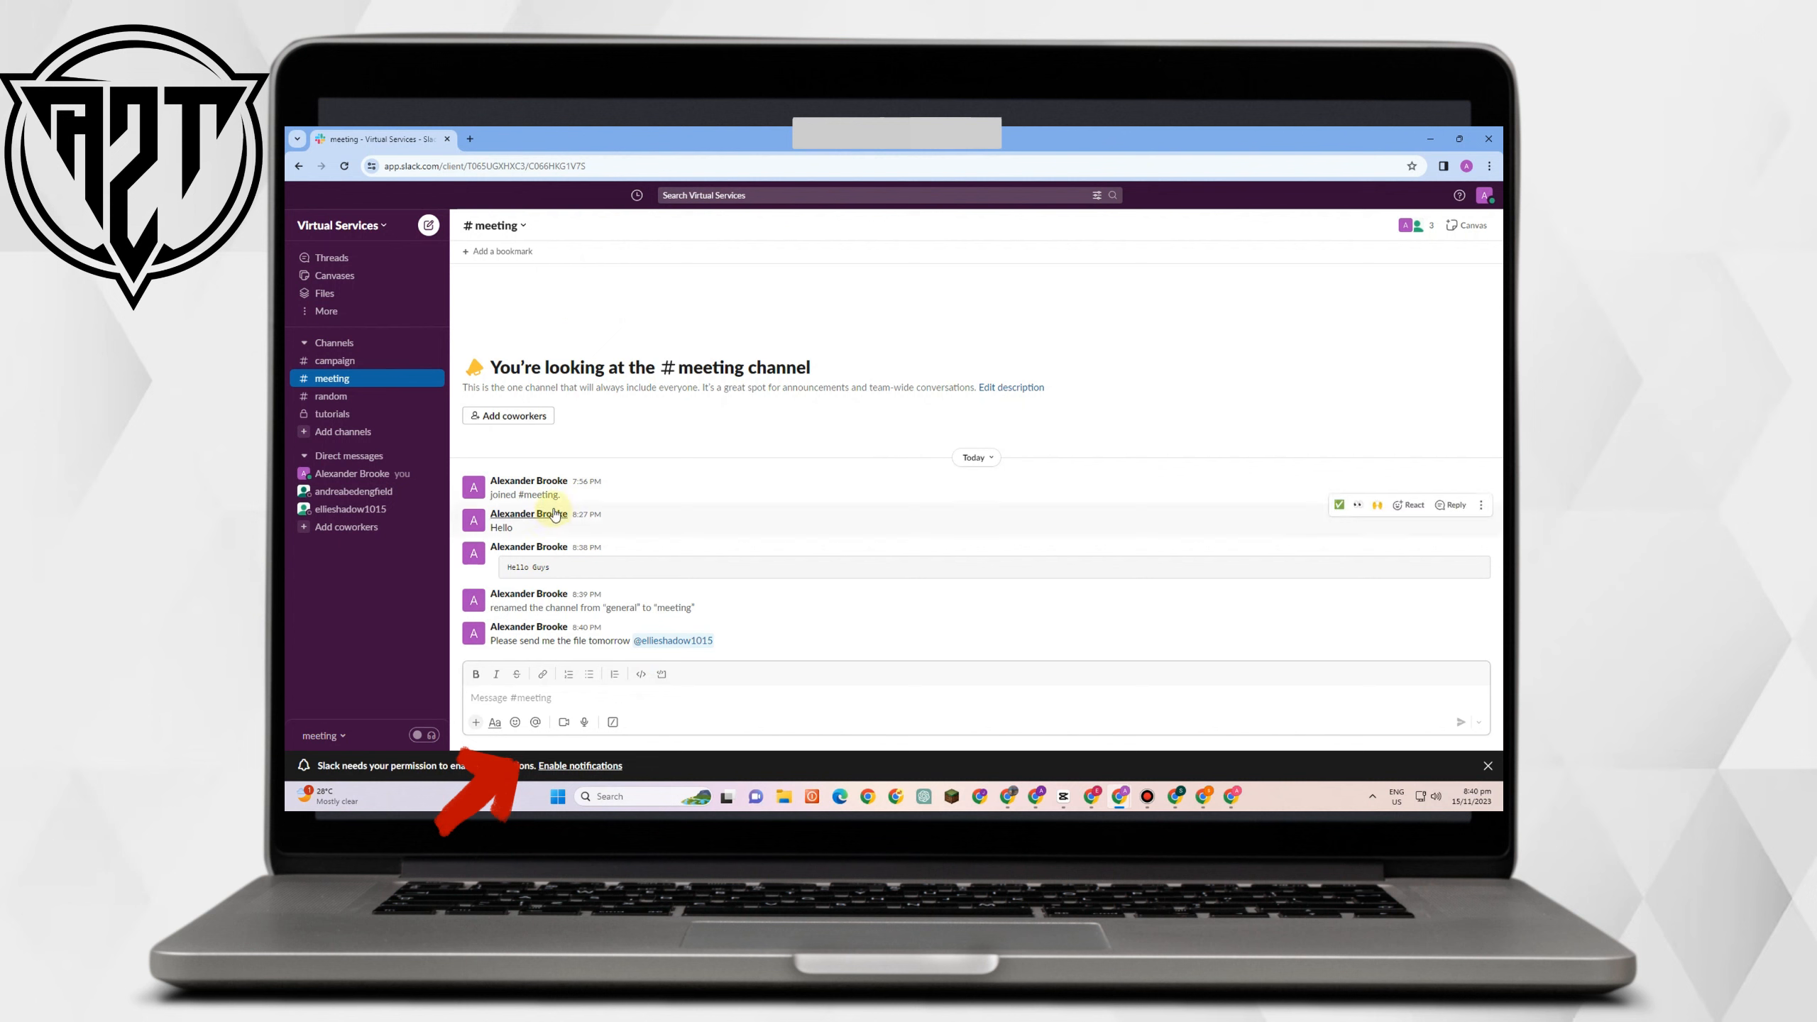
# Search the workspace for 'File', then clear the search box and close its suggestions.
pyautogui.click(762, 195)
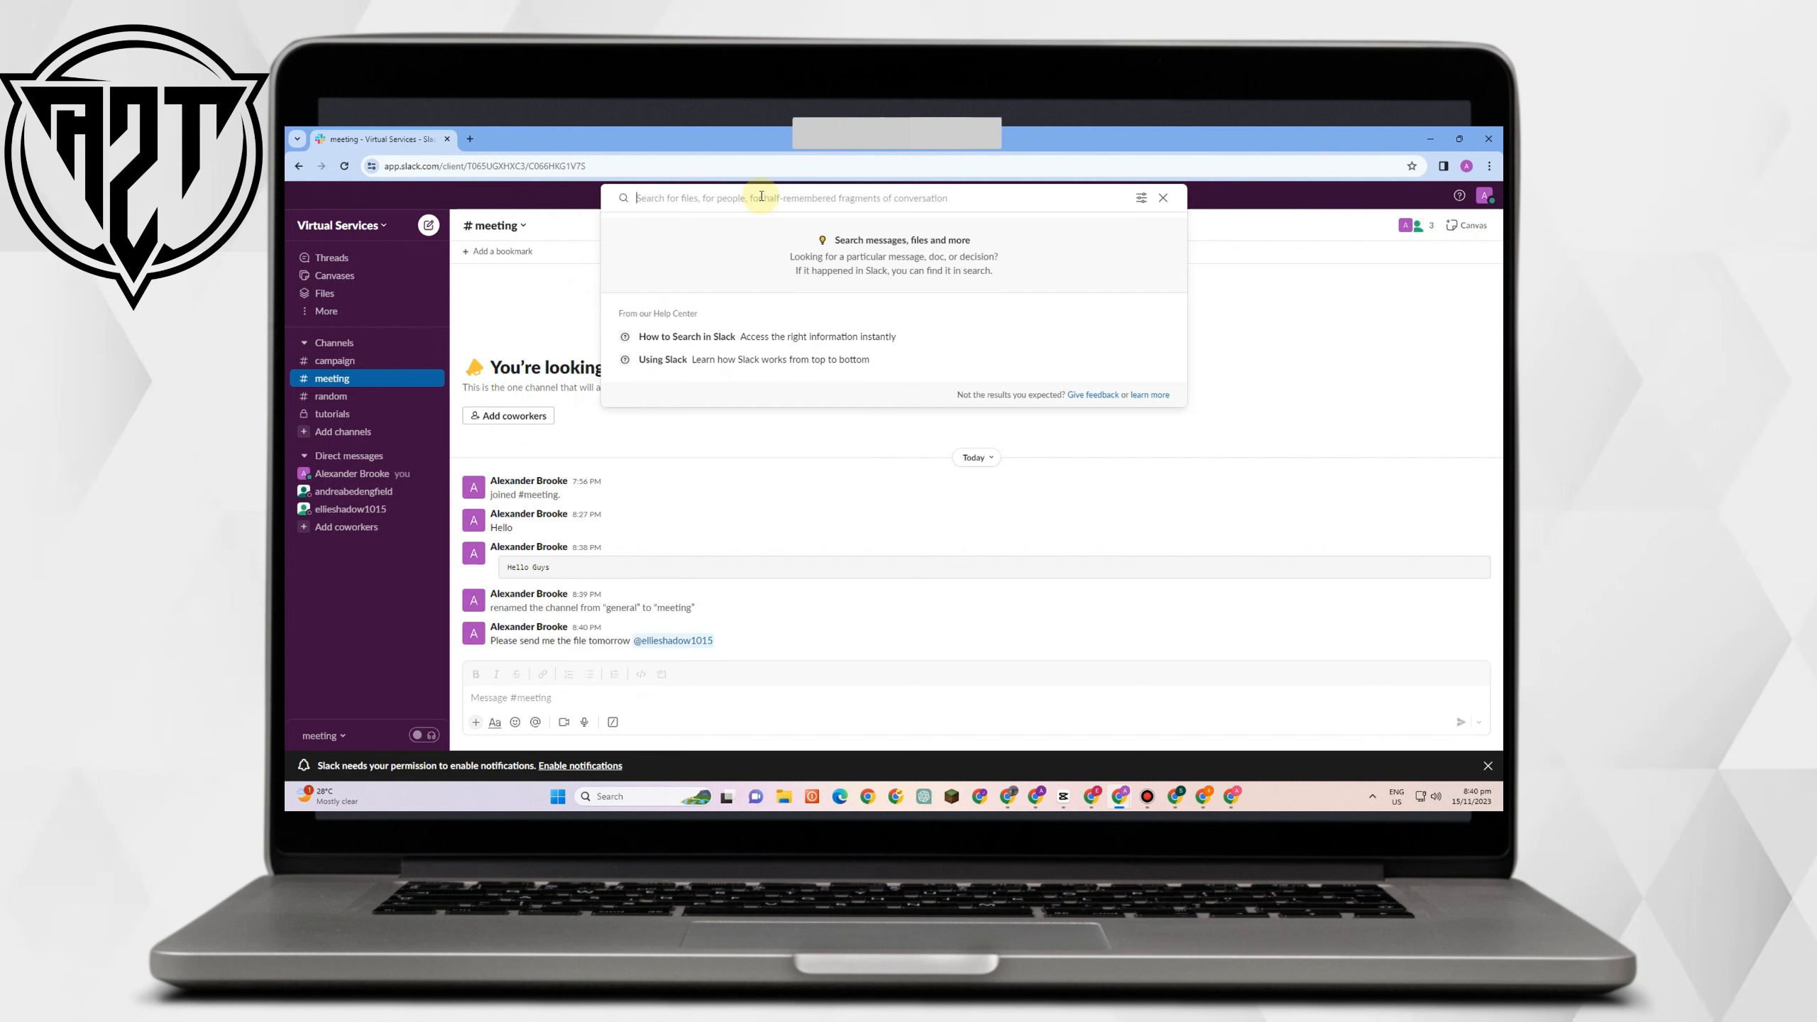
pyautogui.write('File')
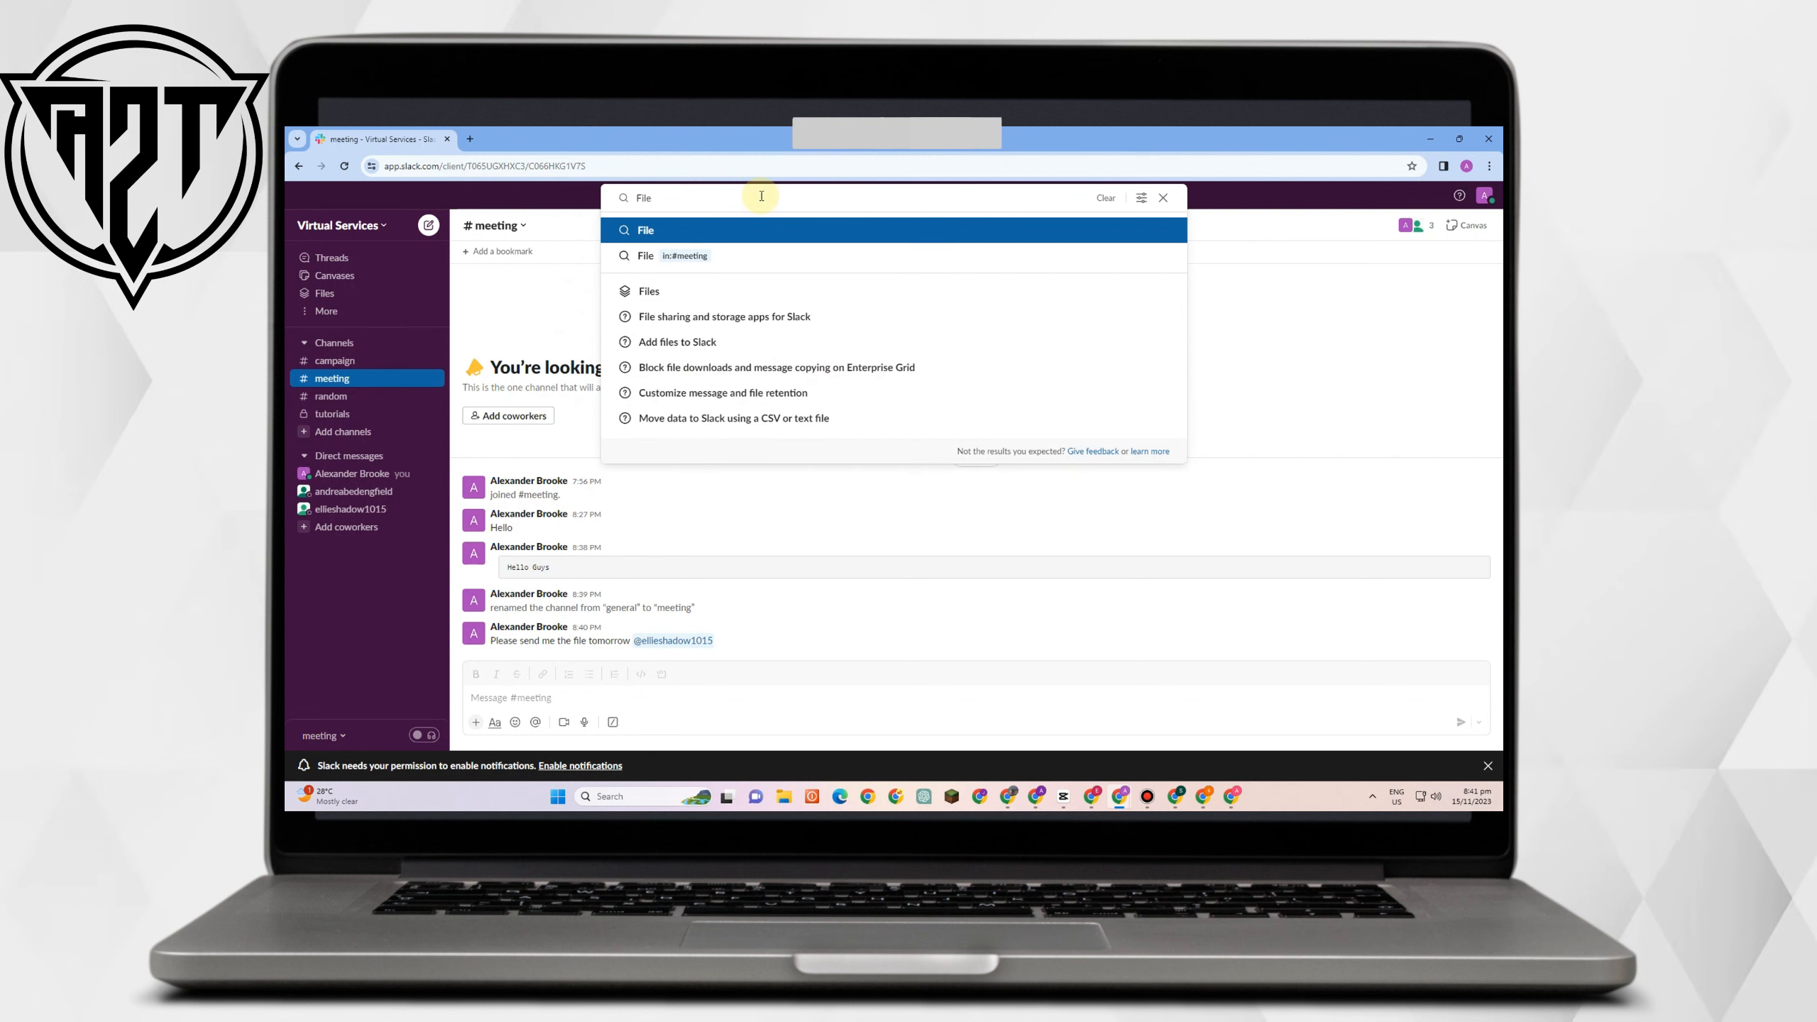
pyautogui.press('Return')
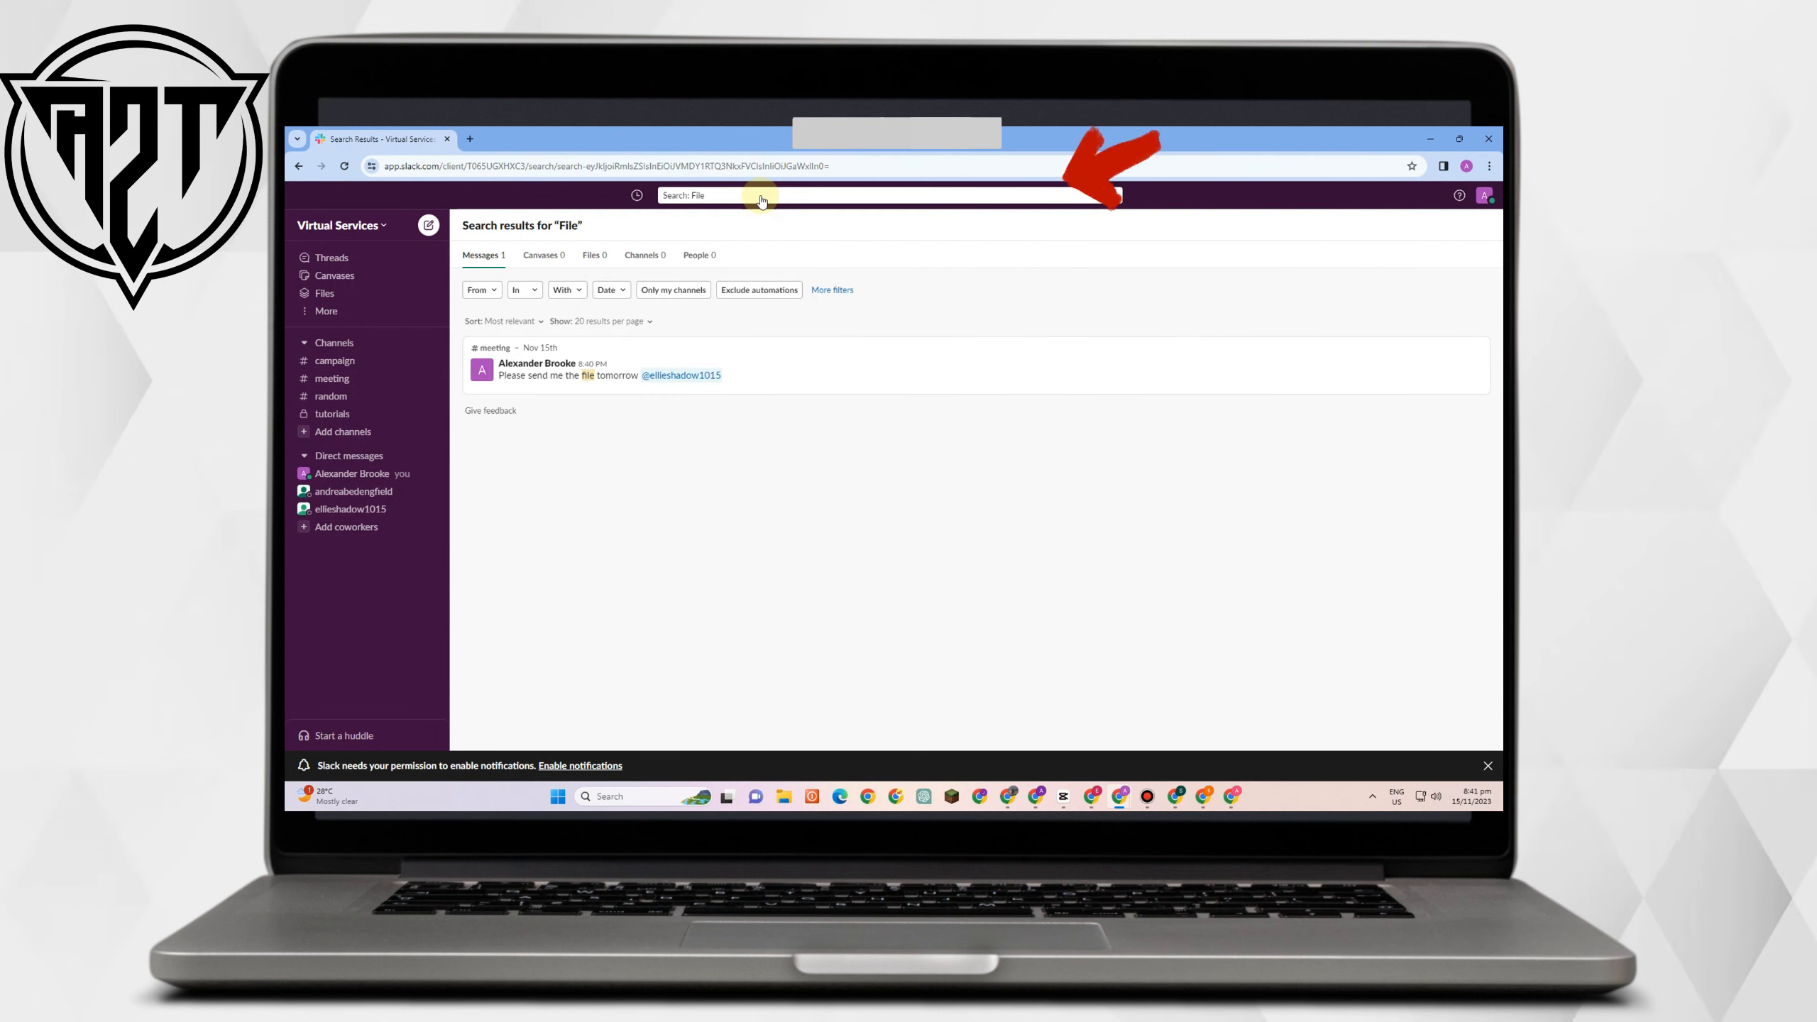
pyautogui.click(710, 195)
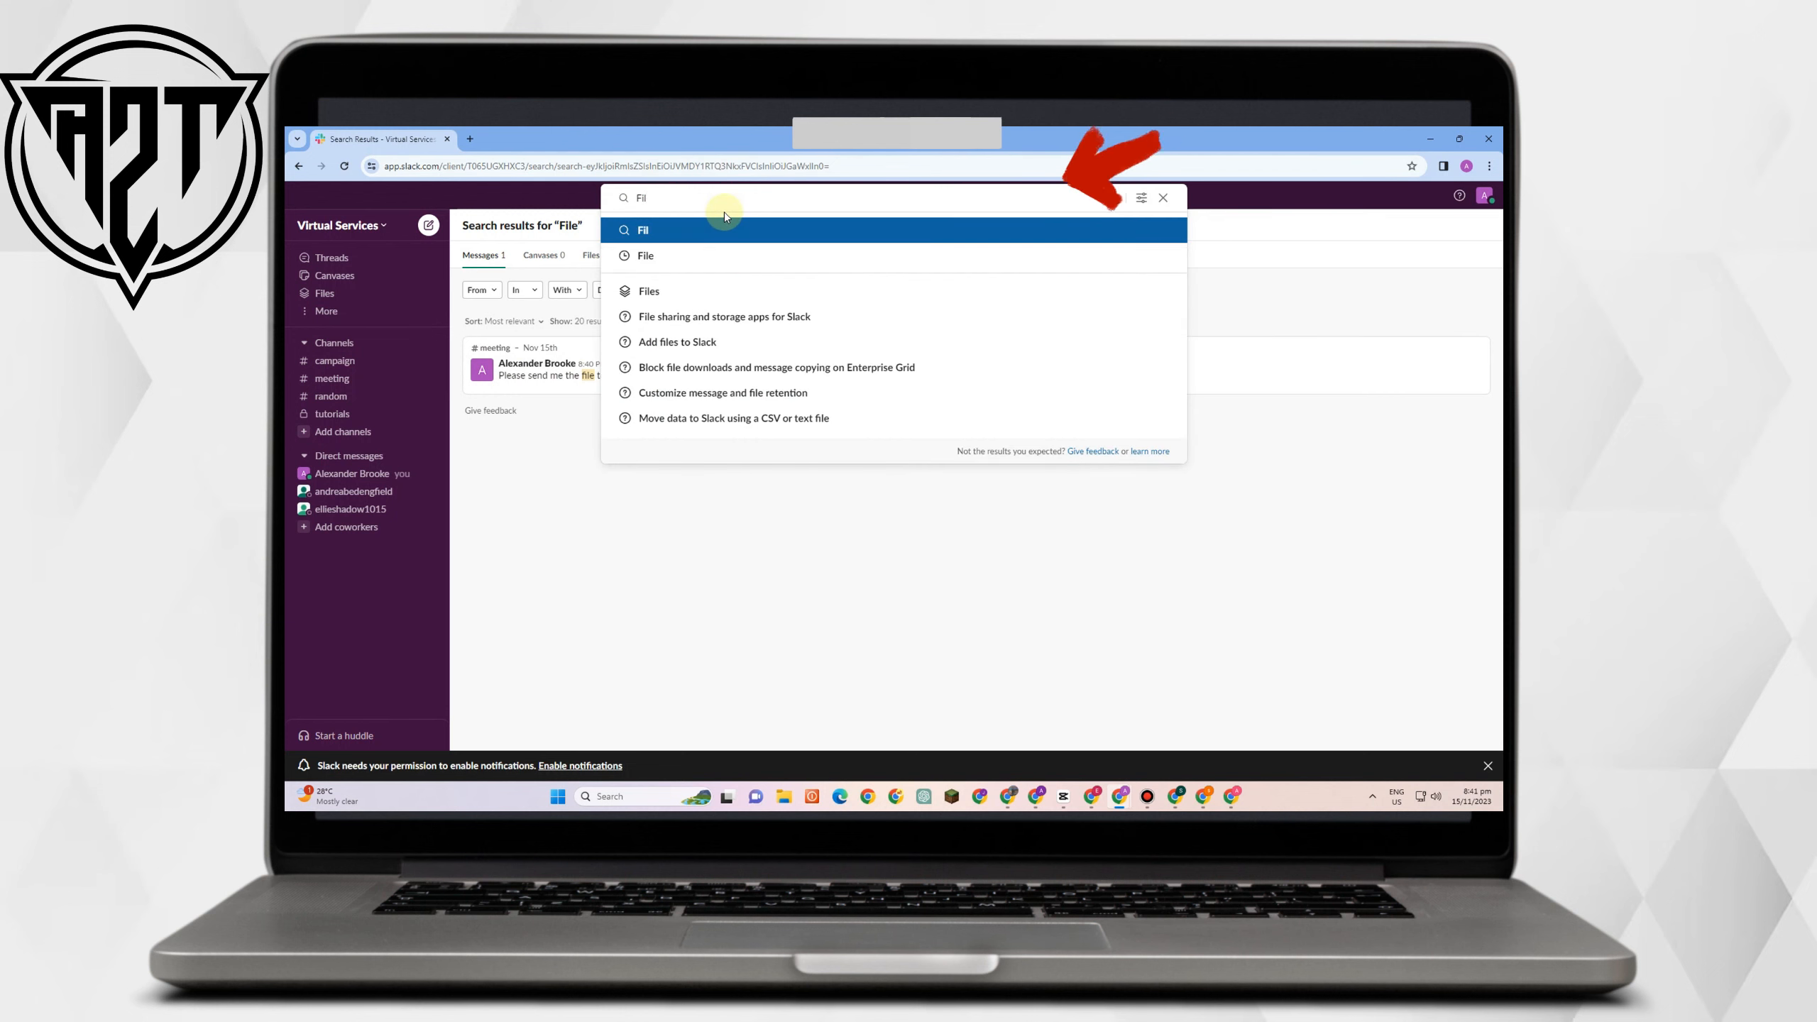
pyautogui.press('BackSpace')
pyautogui.press('BackSpace')
pyautogui.press('BackSpace')
pyautogui.press('BackSpace')
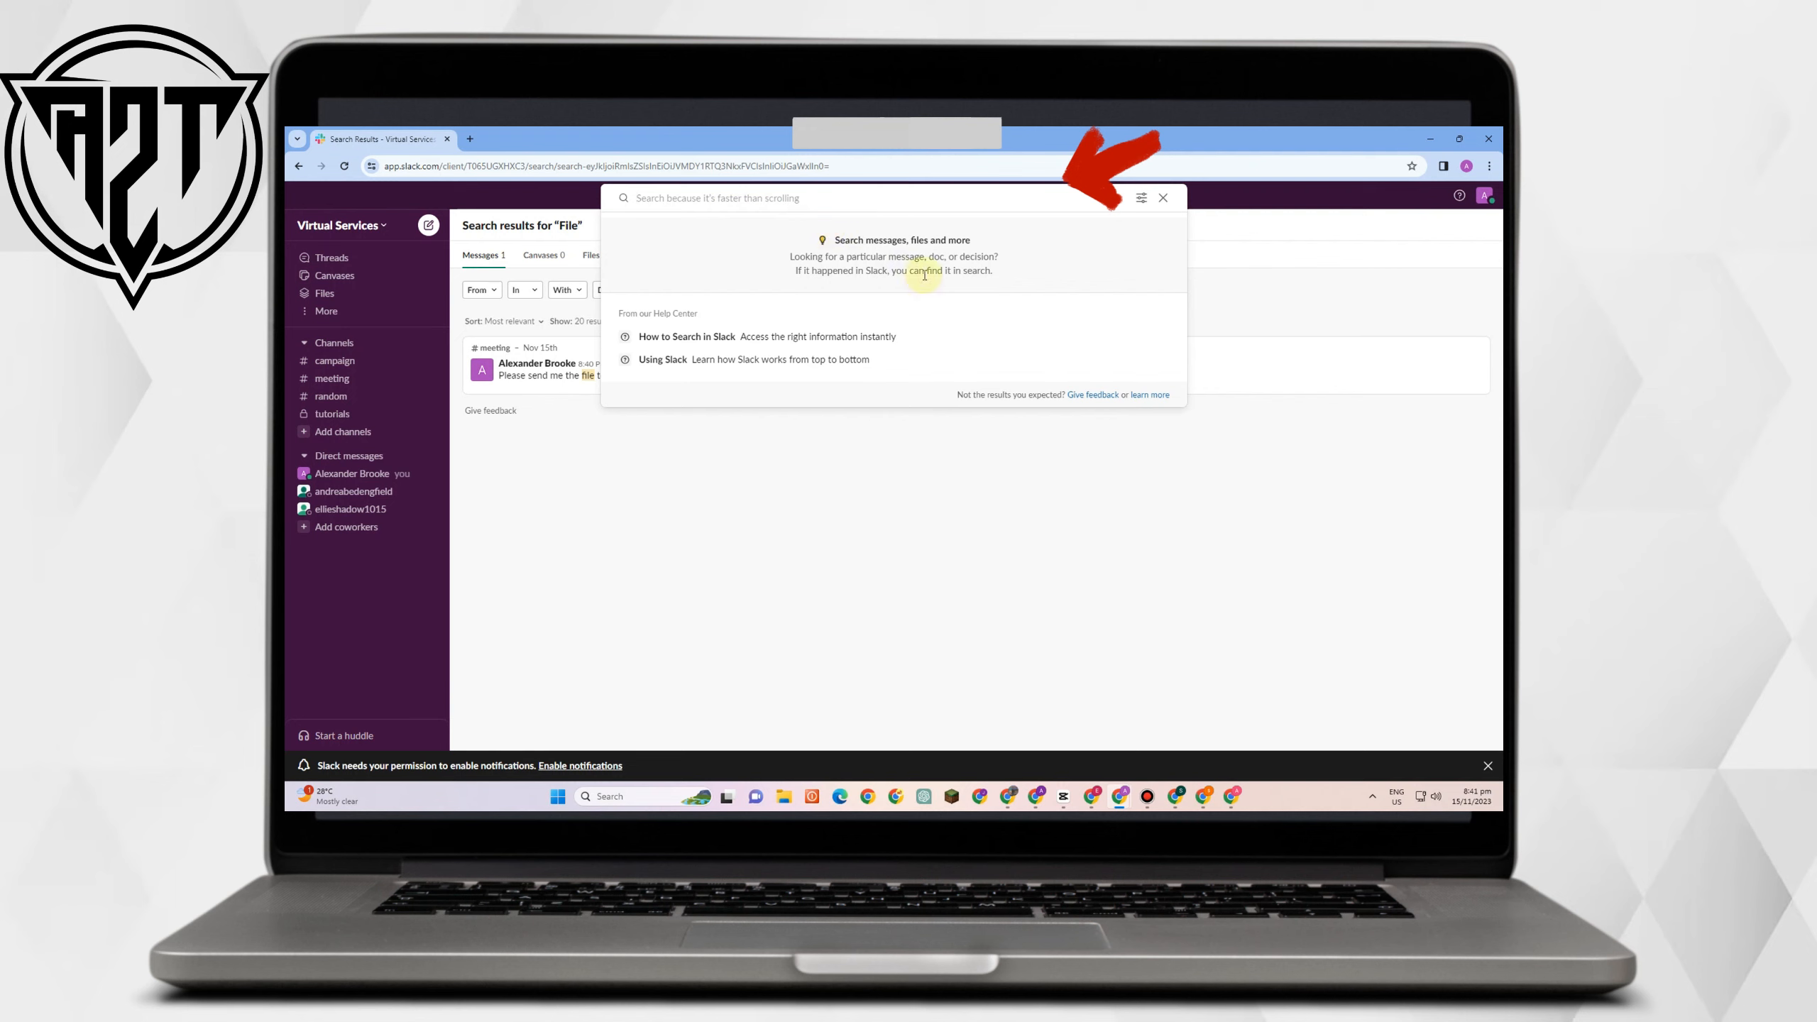
pyautogui.click(553, 466)
# Check the From, In and With filters, then set Date to Last 12 months.
pyautogui.click(487, 291)
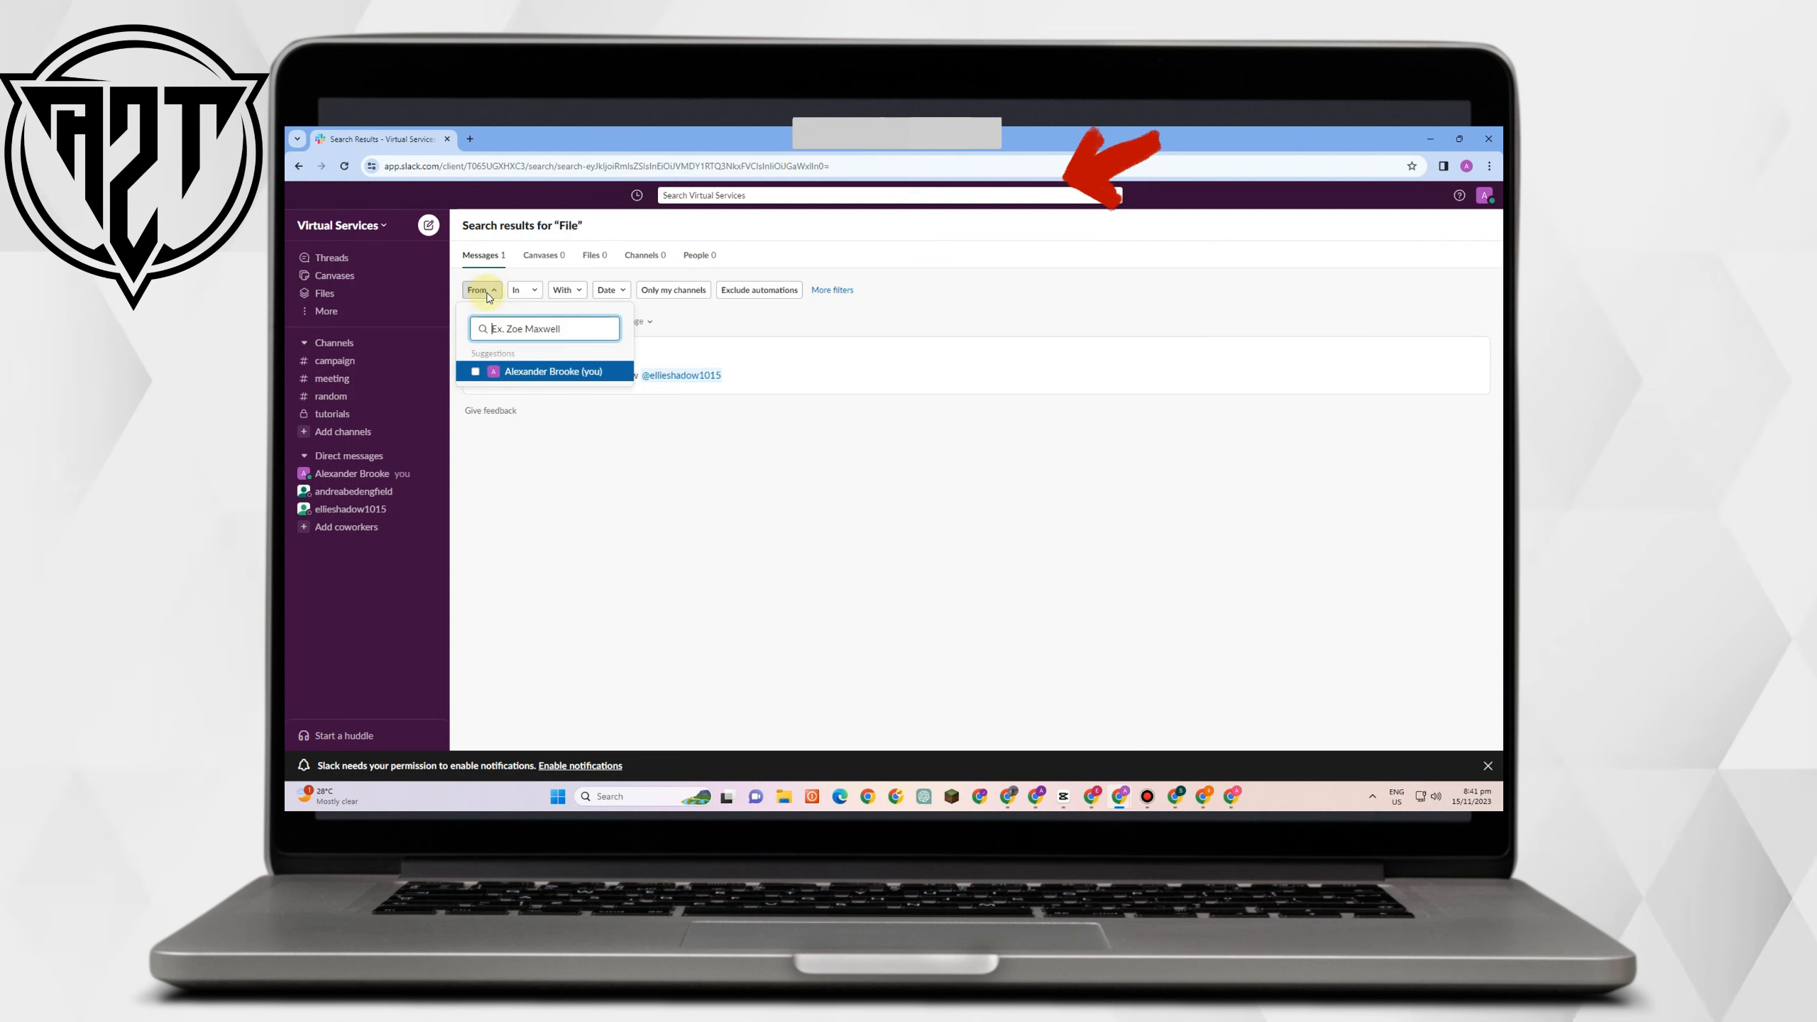
pyautogui.click(532, 290)
pyautogui.click(563, 290)
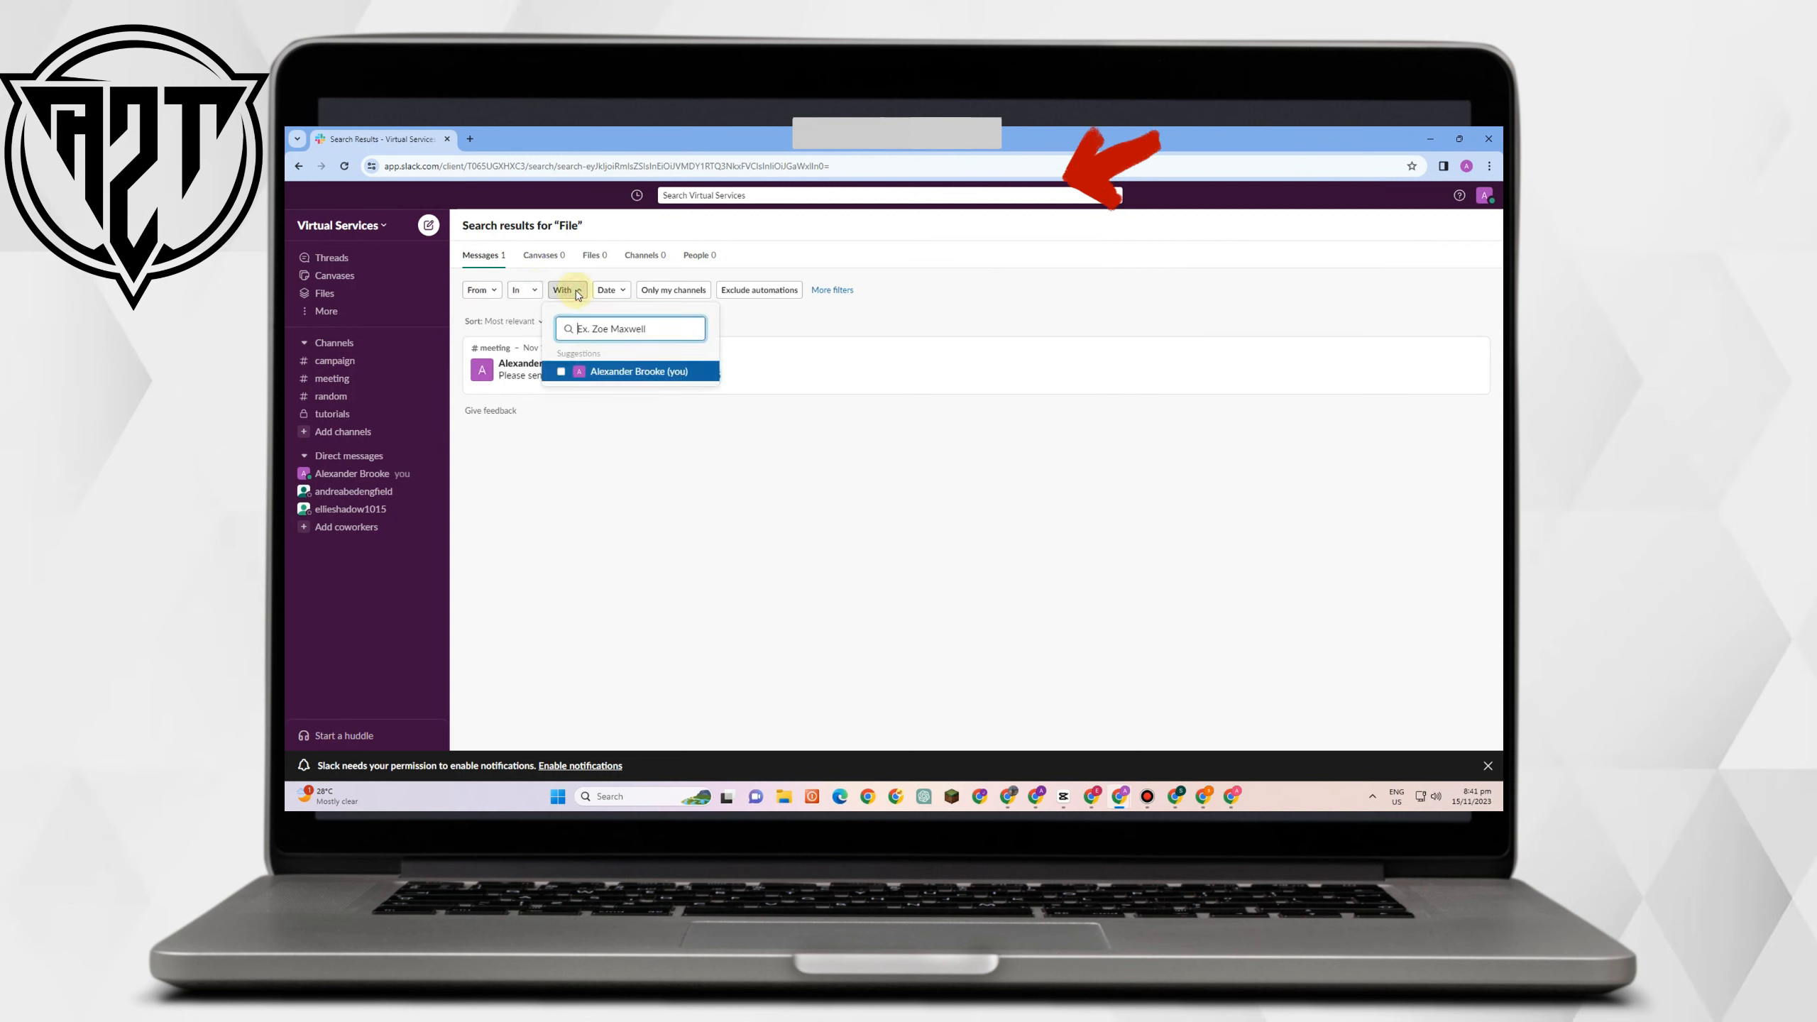
pyautogui.click(612, 291)
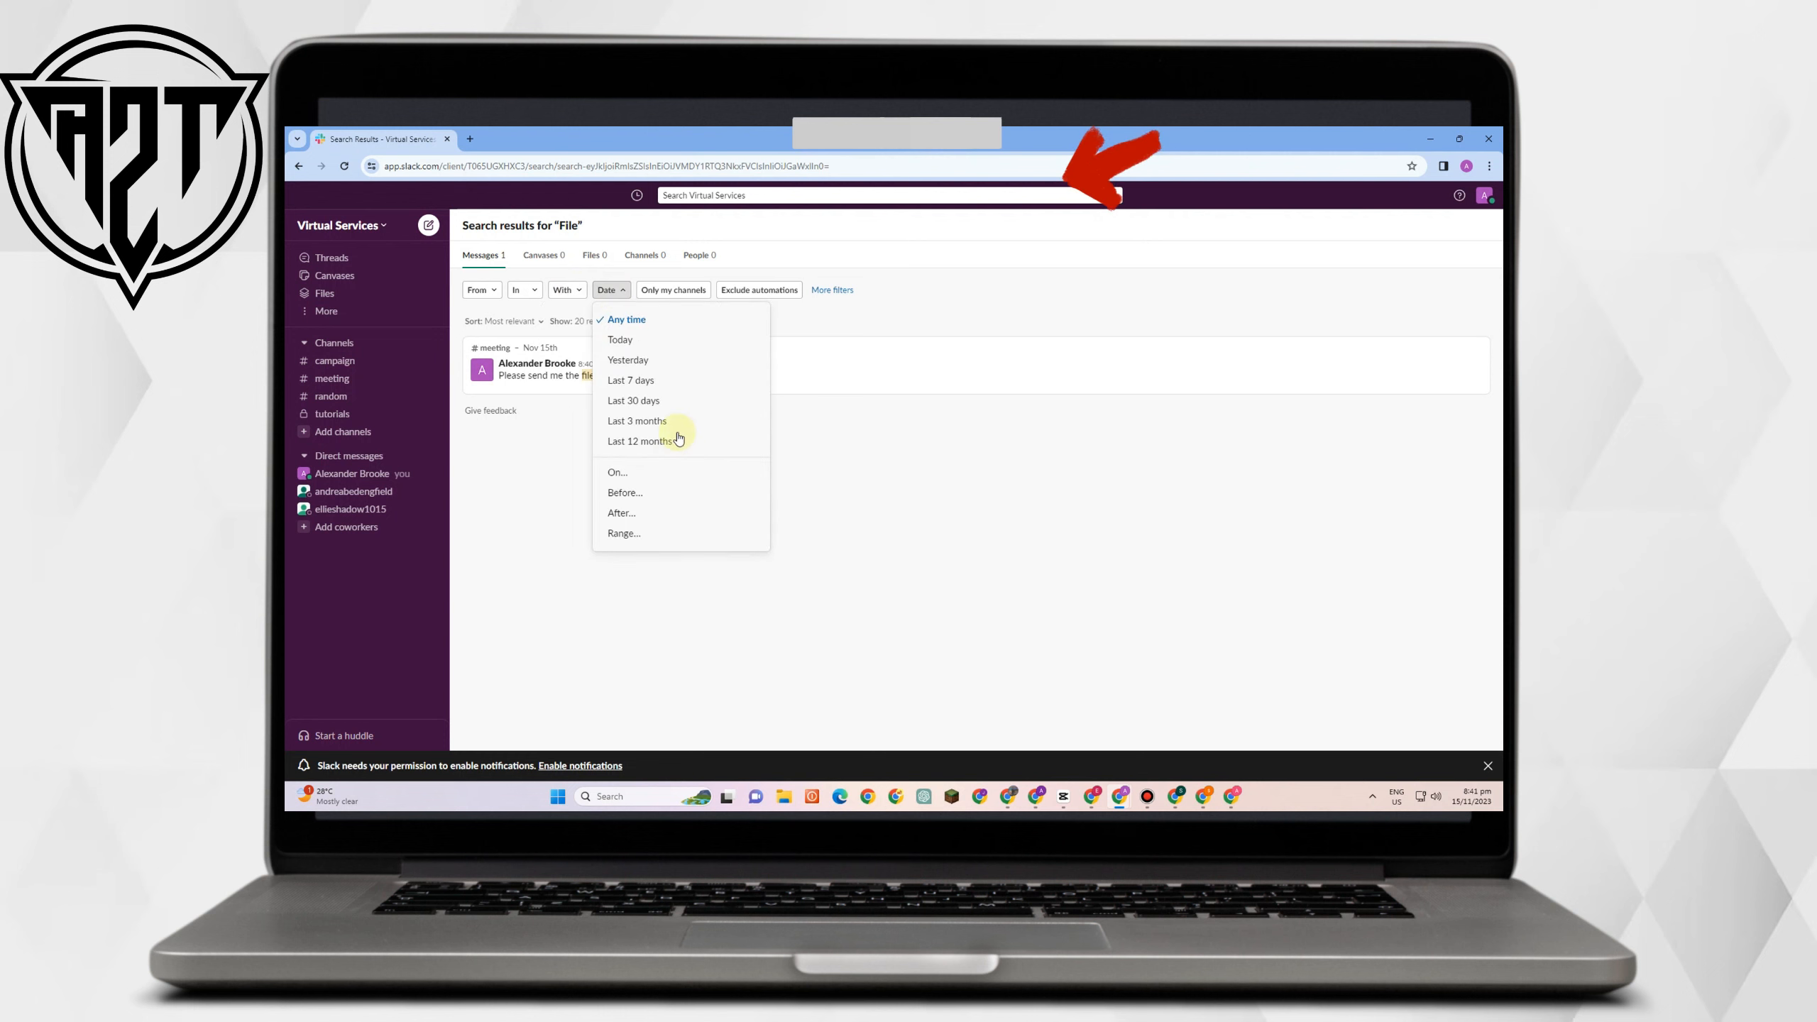
pyautogui.click(676, 440)
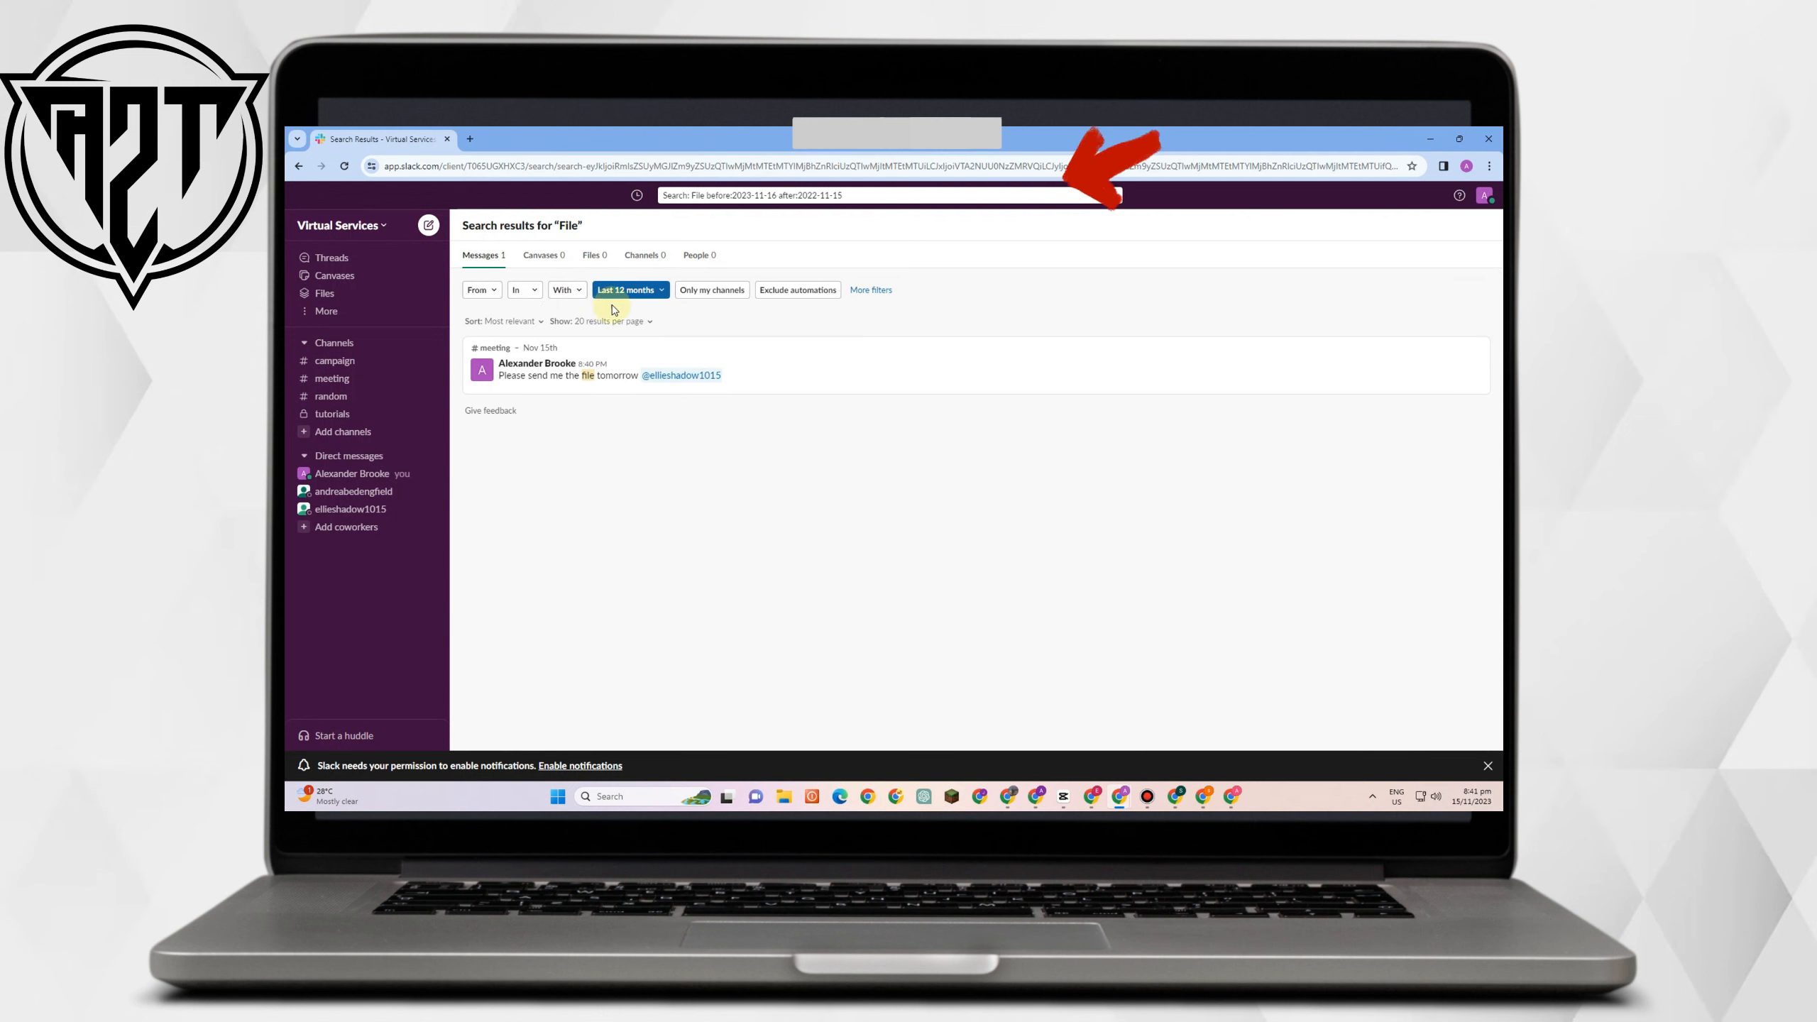
# Enable Only my channels, dismiss More filters, and open the #meeting result.
pyautogui.click(703, 292)
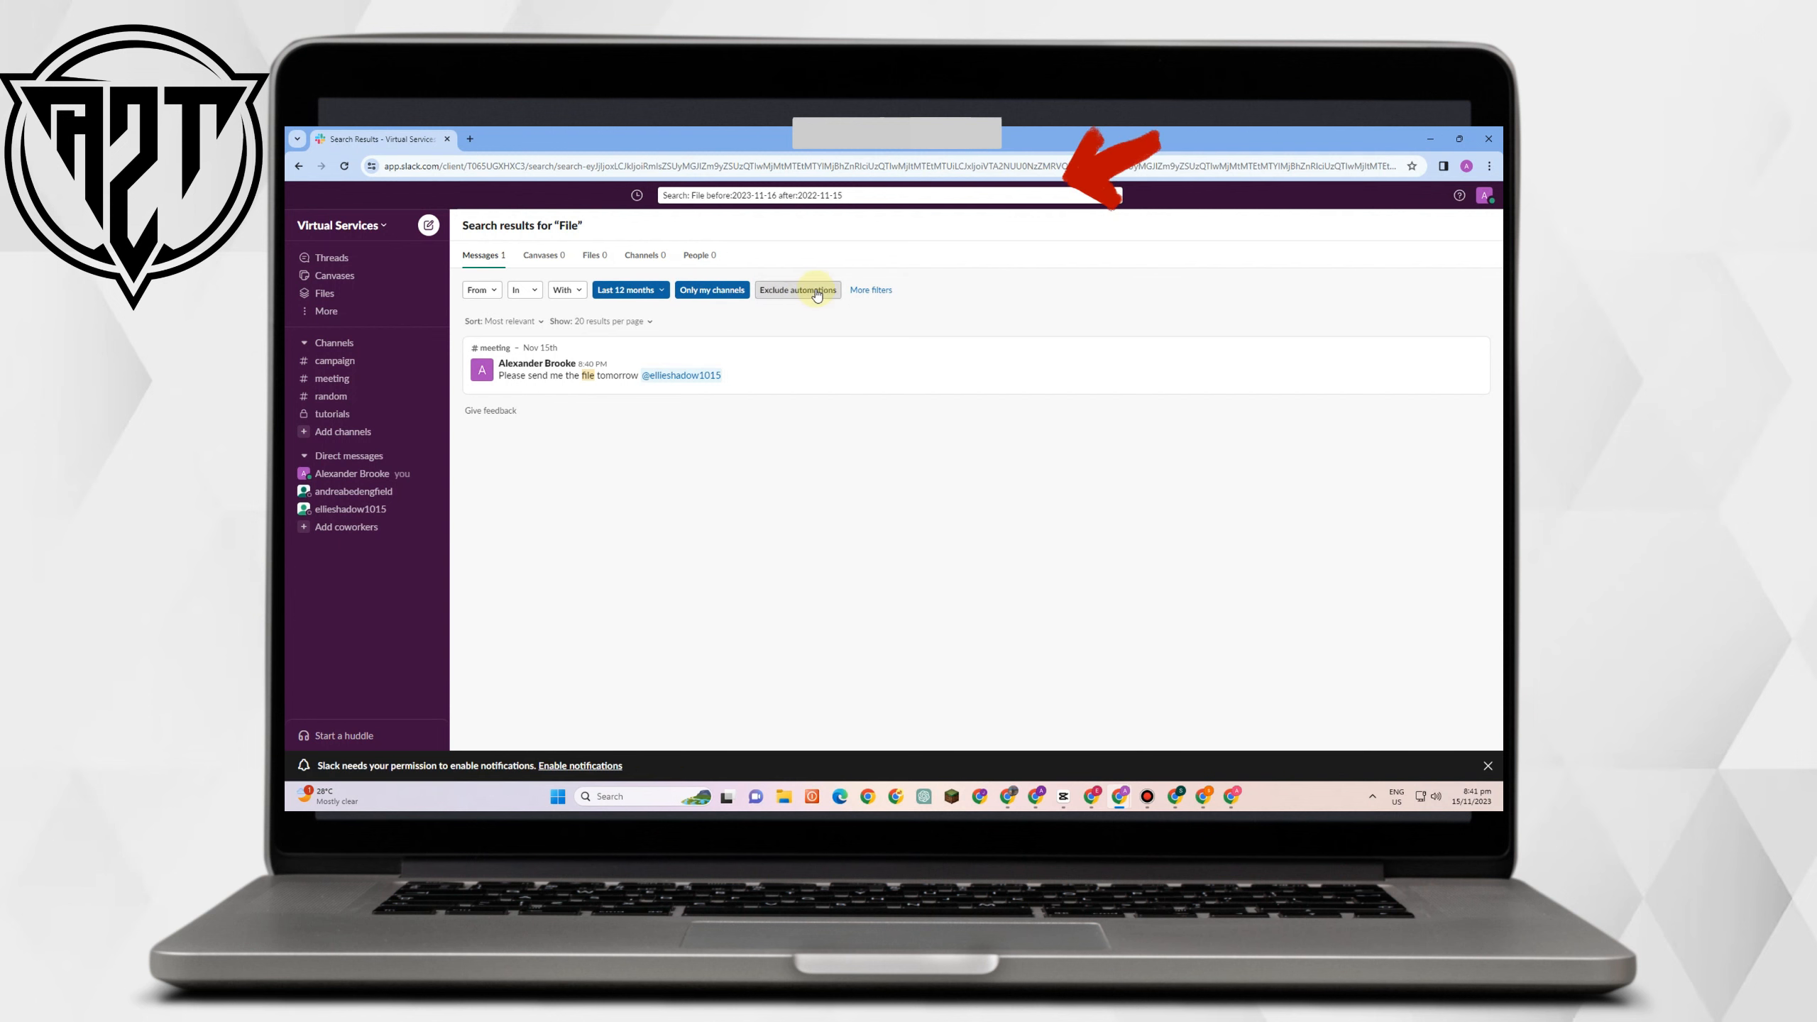
pyautogui.click(871, 292)
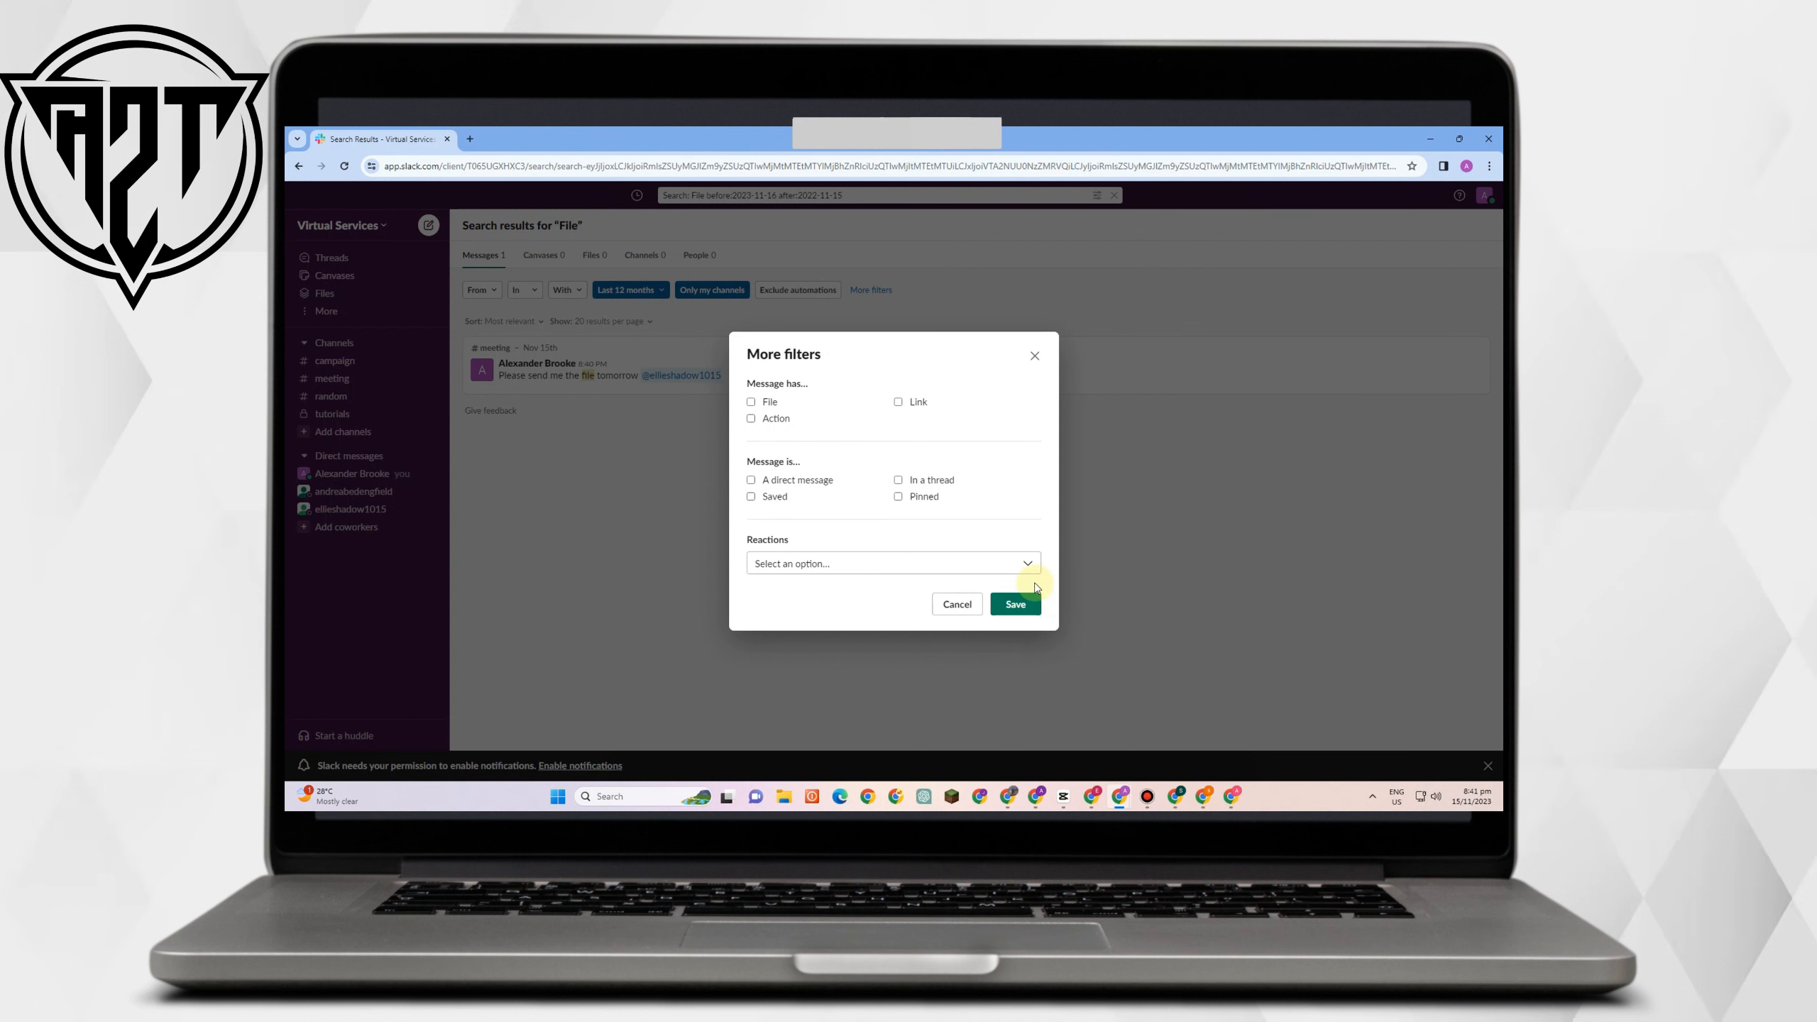
pyautogui.click(957, 604)
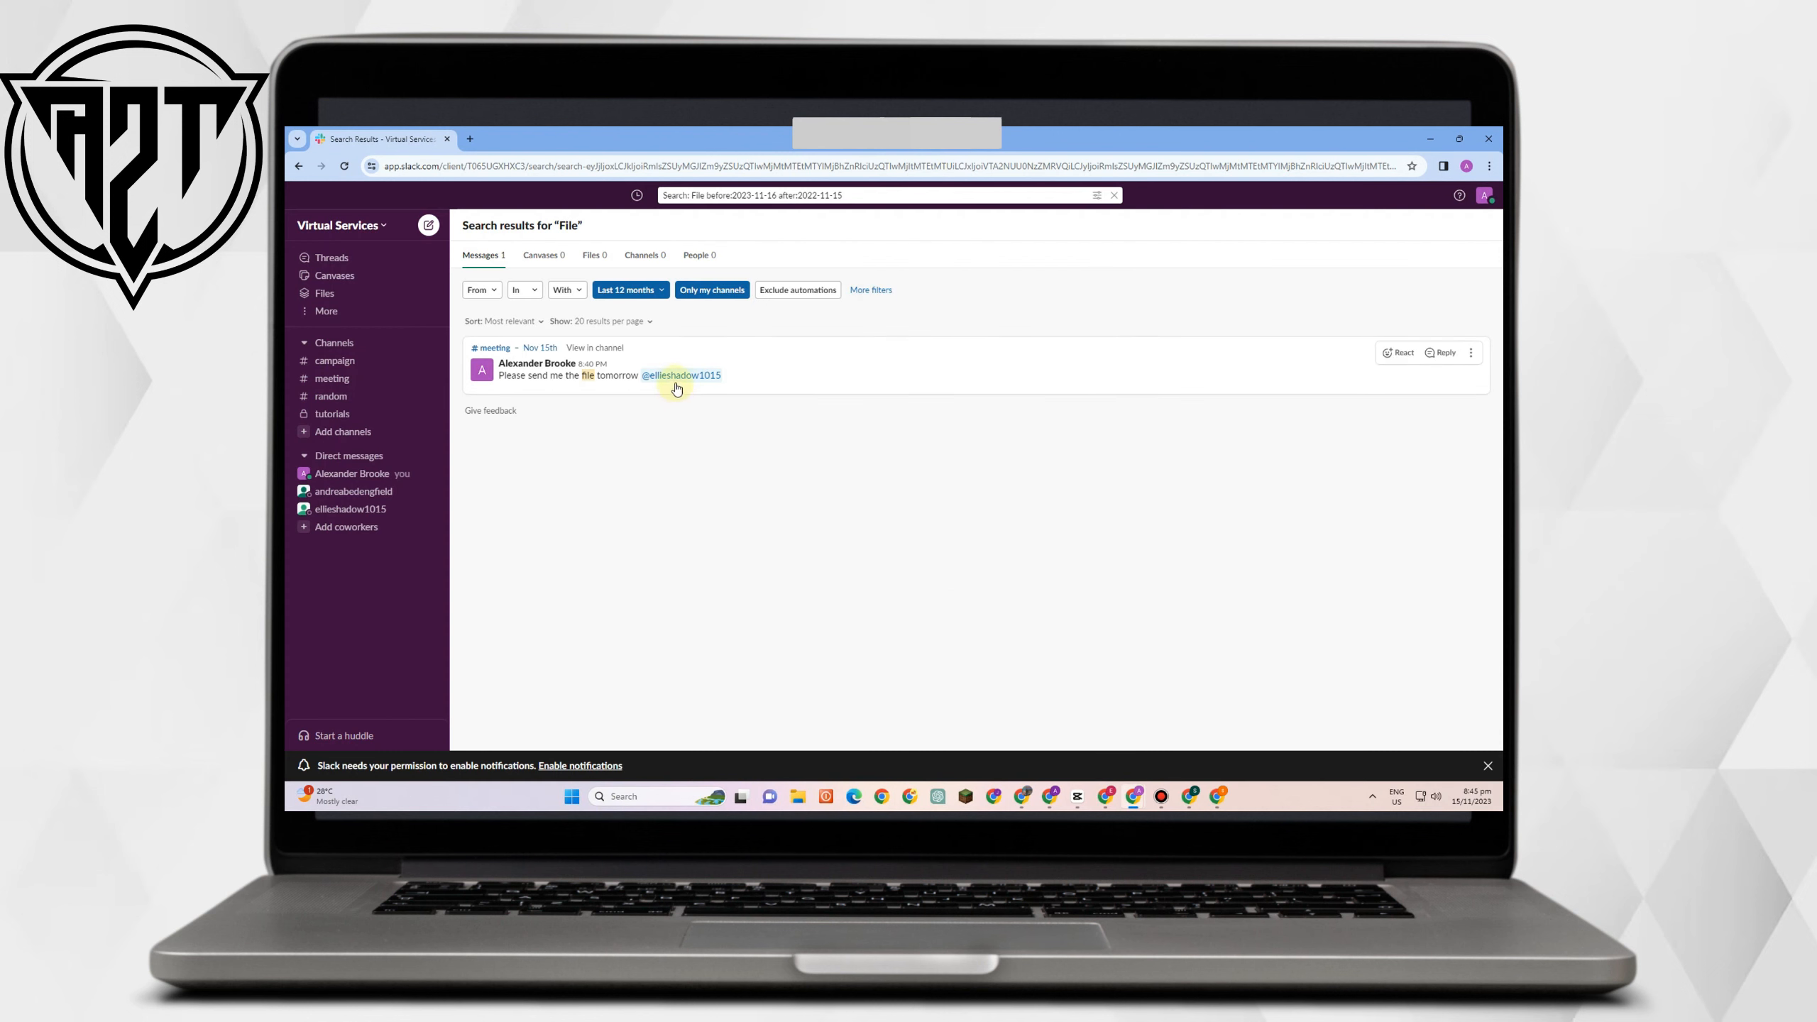
pyautogui.click(583, 383)
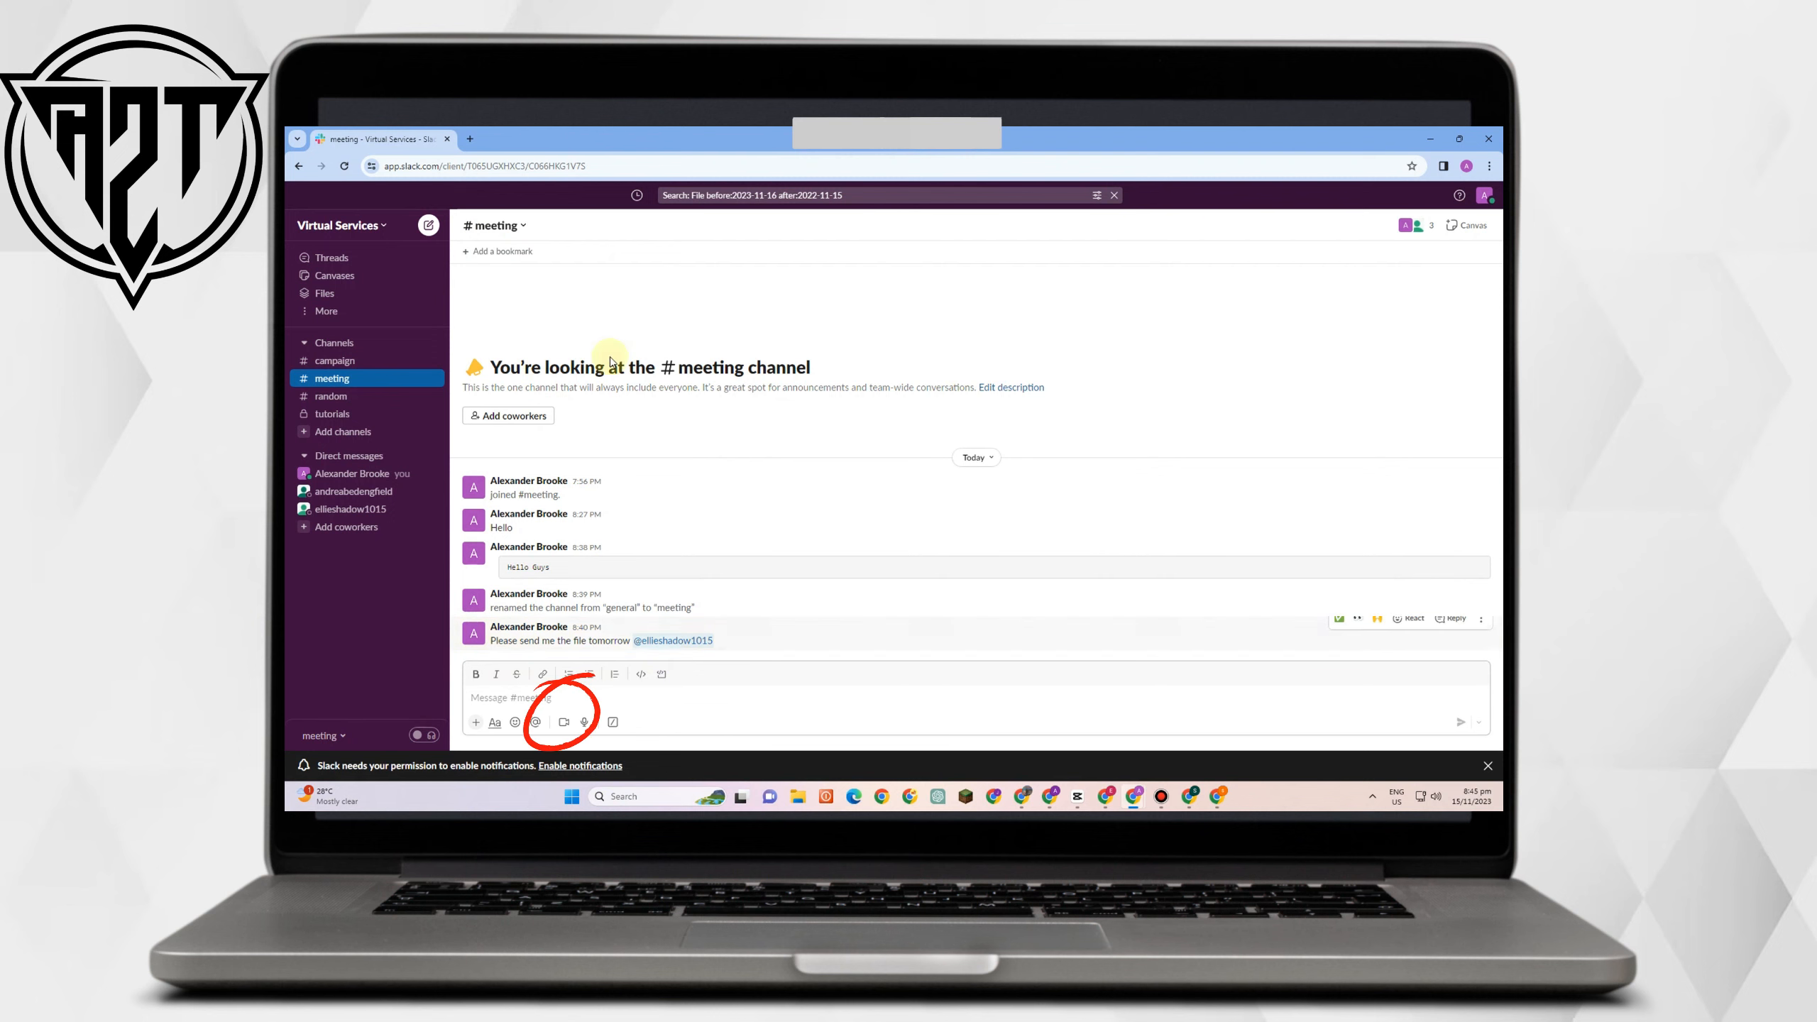
pyautogui.click(564, 722)
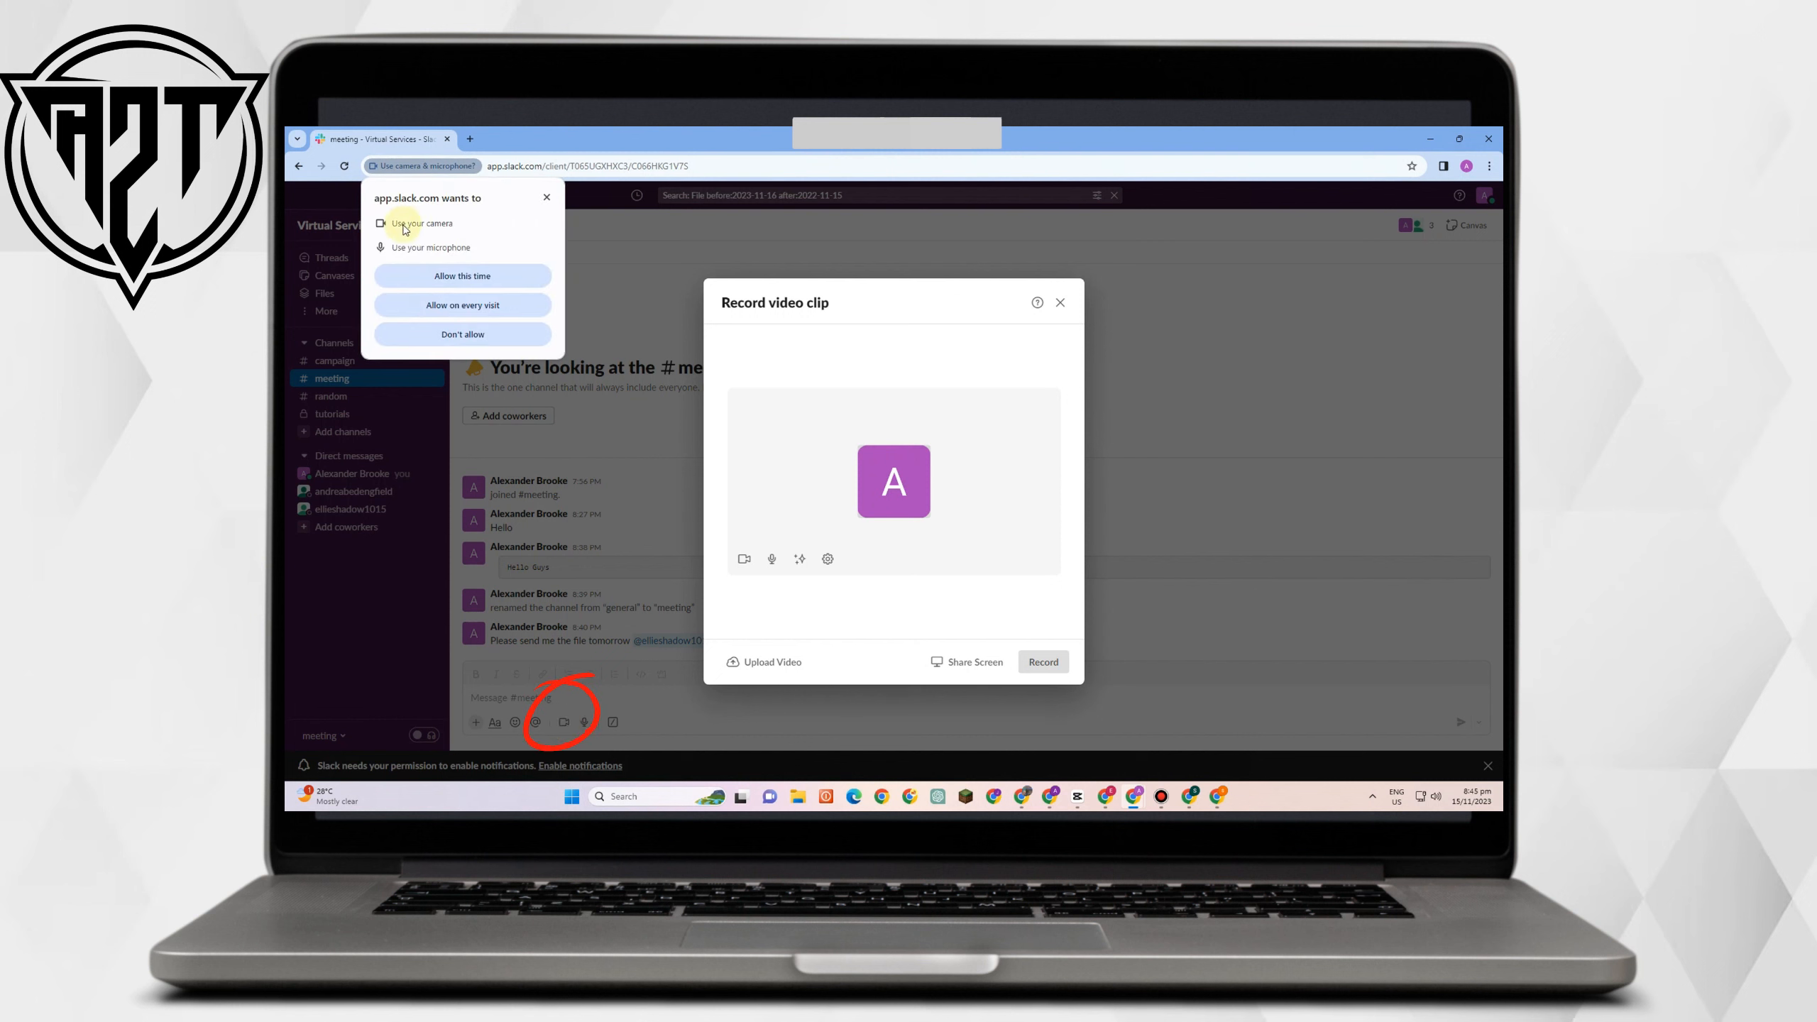
pyautogui.click(482, 276)
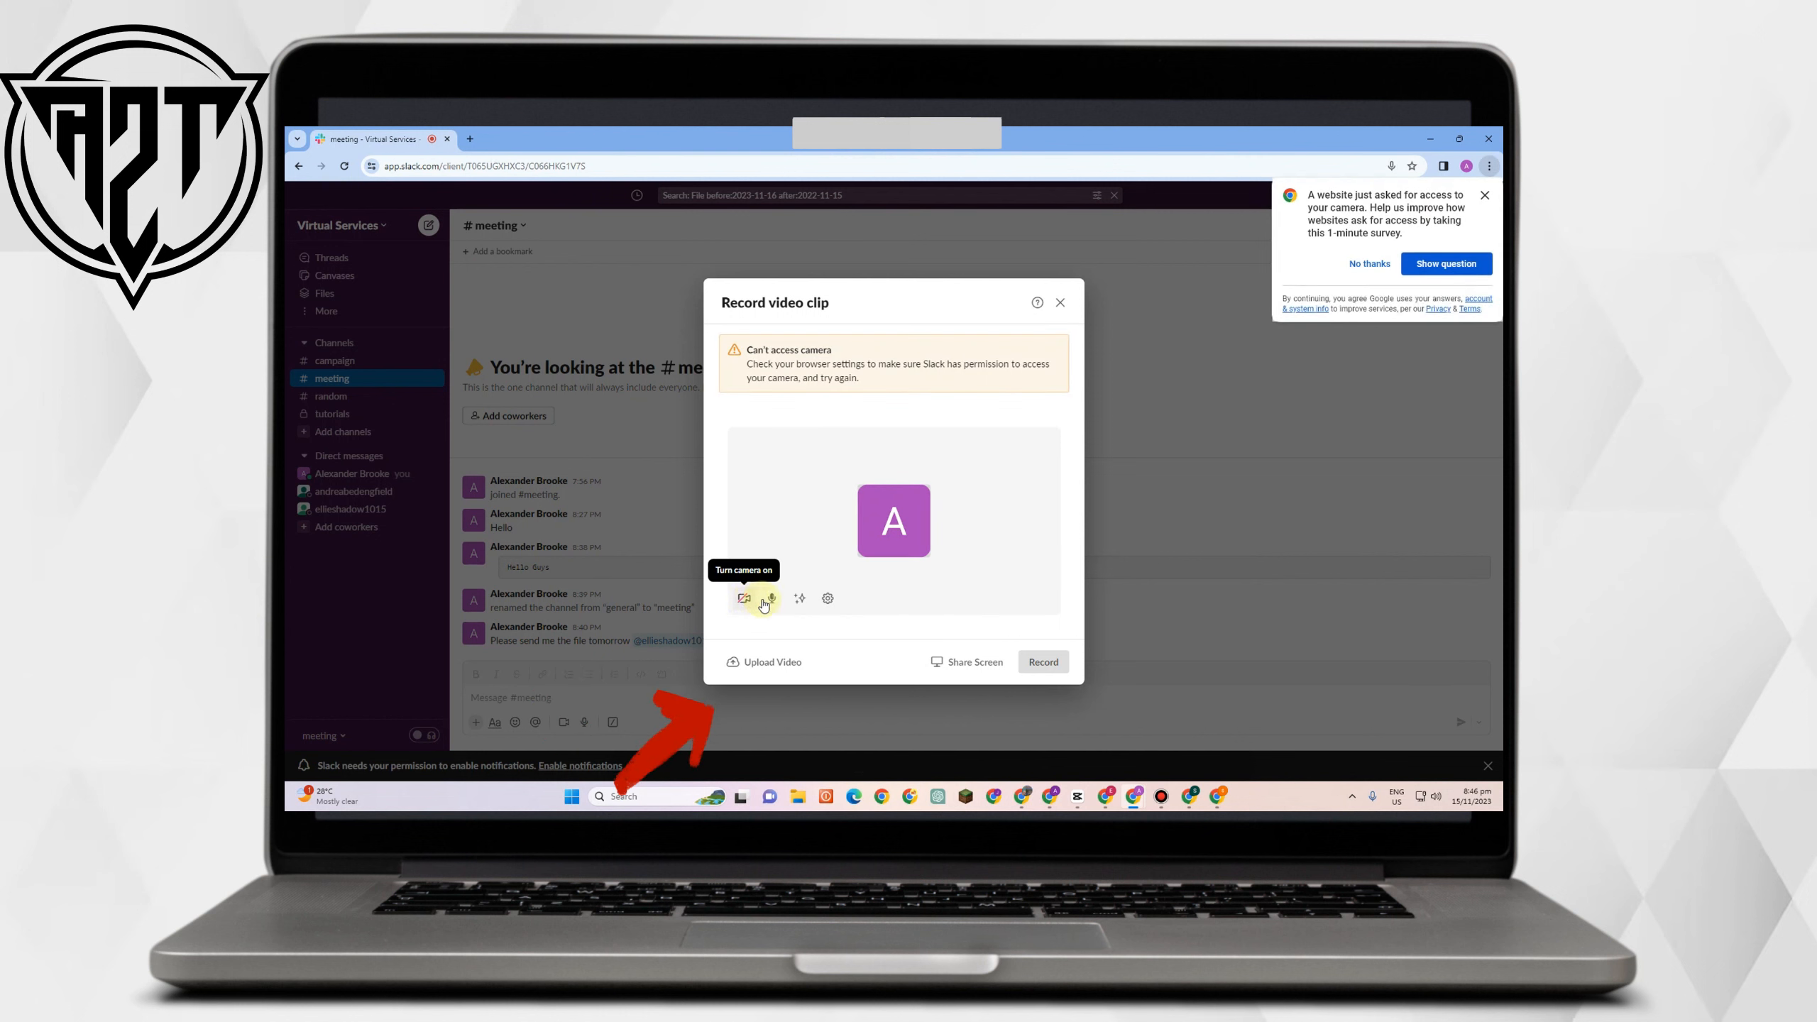
pyautogui.click(826, 601)
pyautogui.moveTo(924, 571)
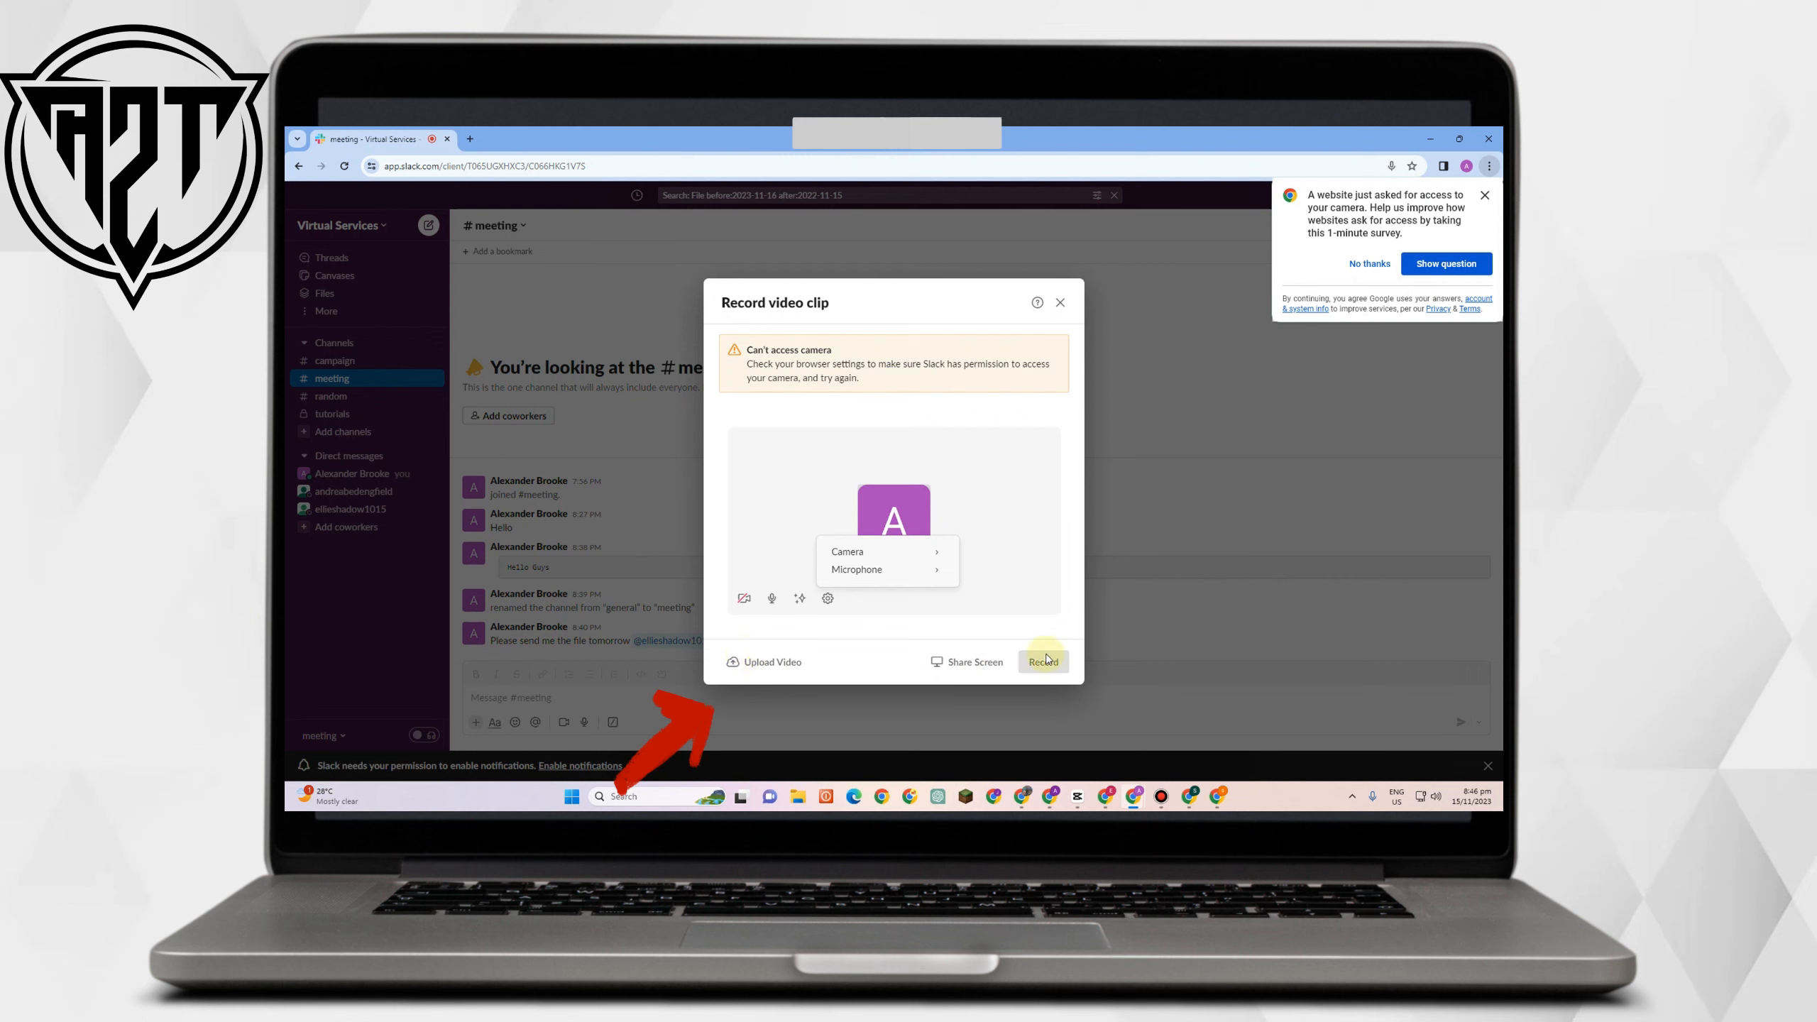
pyautogui.click(1011, 491)
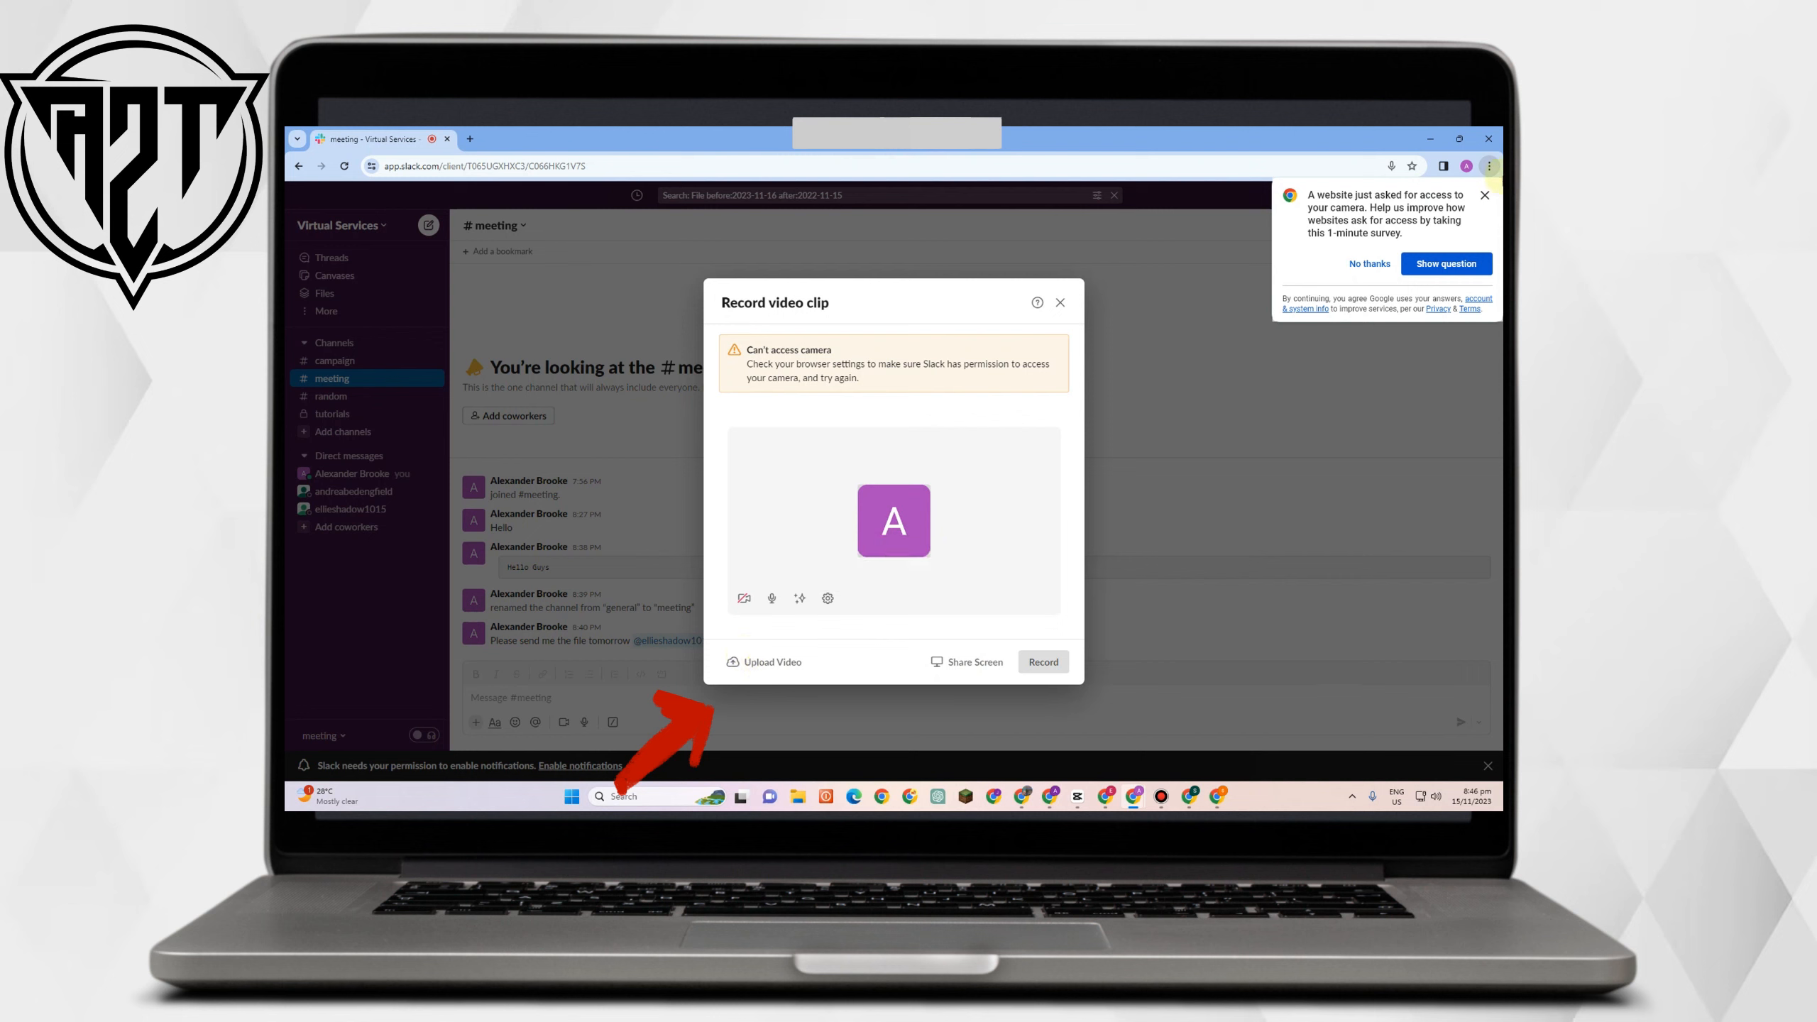
pyautogui.click(1369, 263)
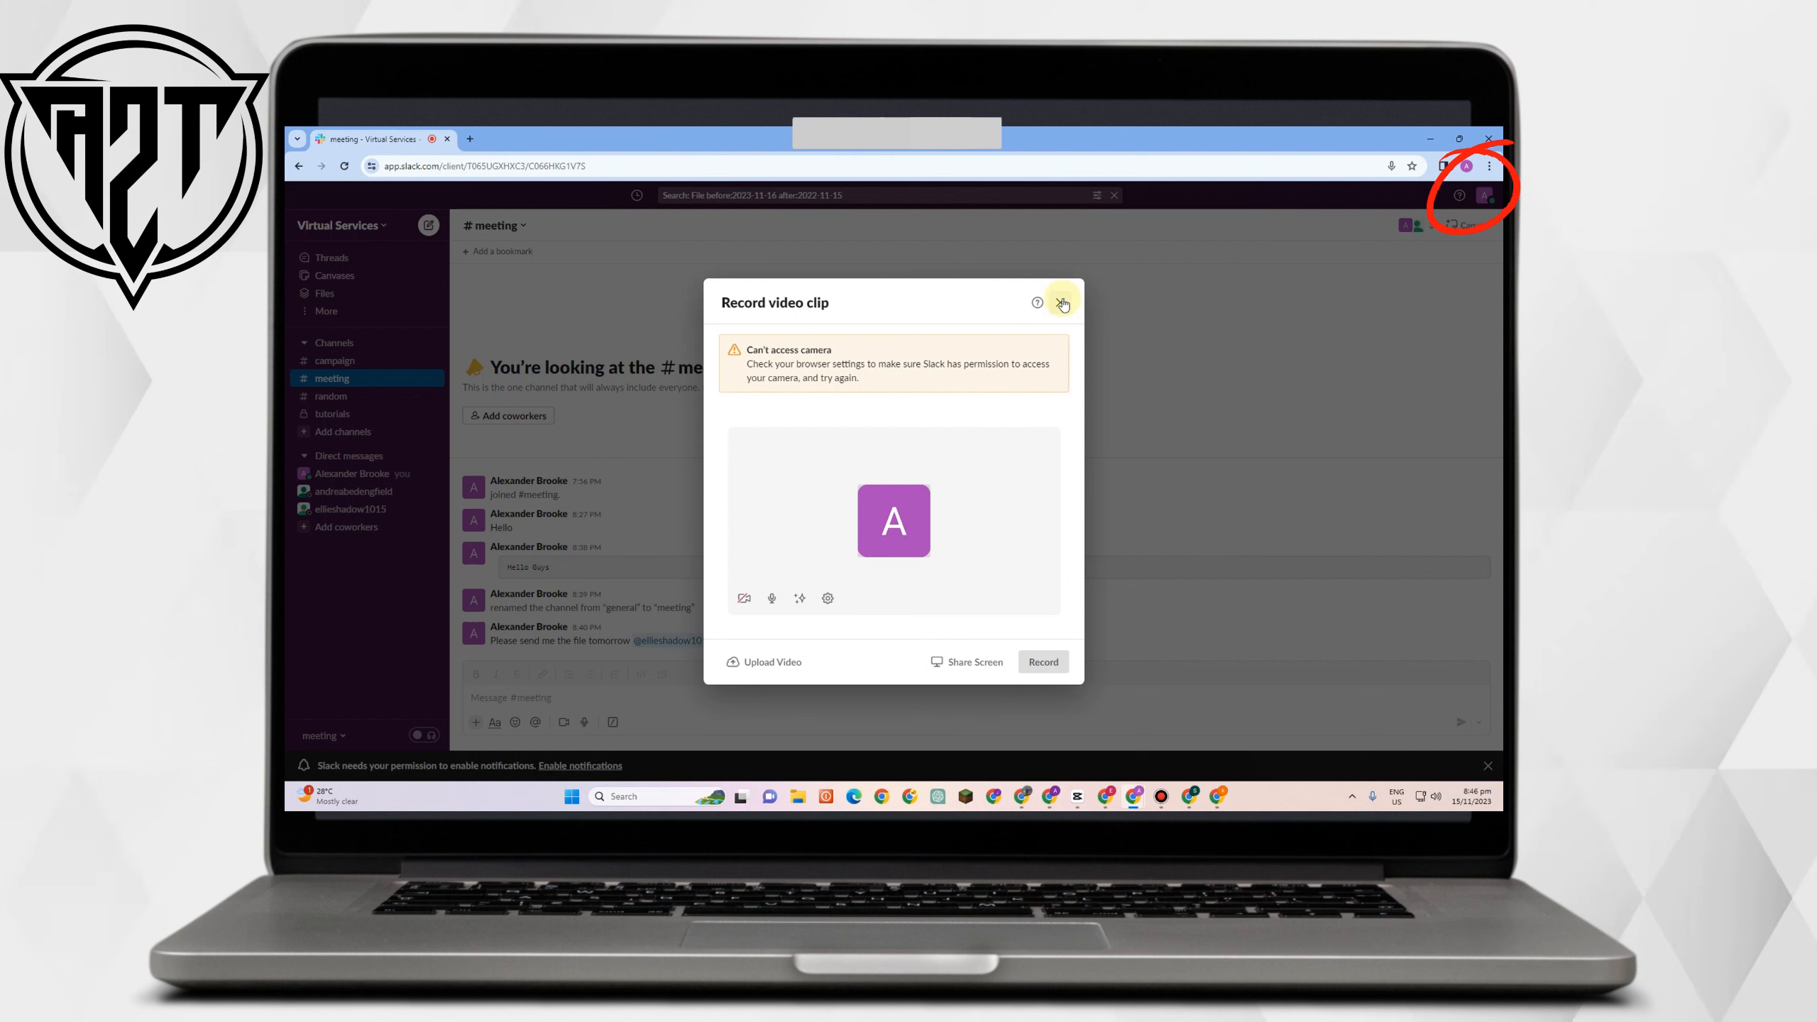
pyautogui.click(1061, 303)
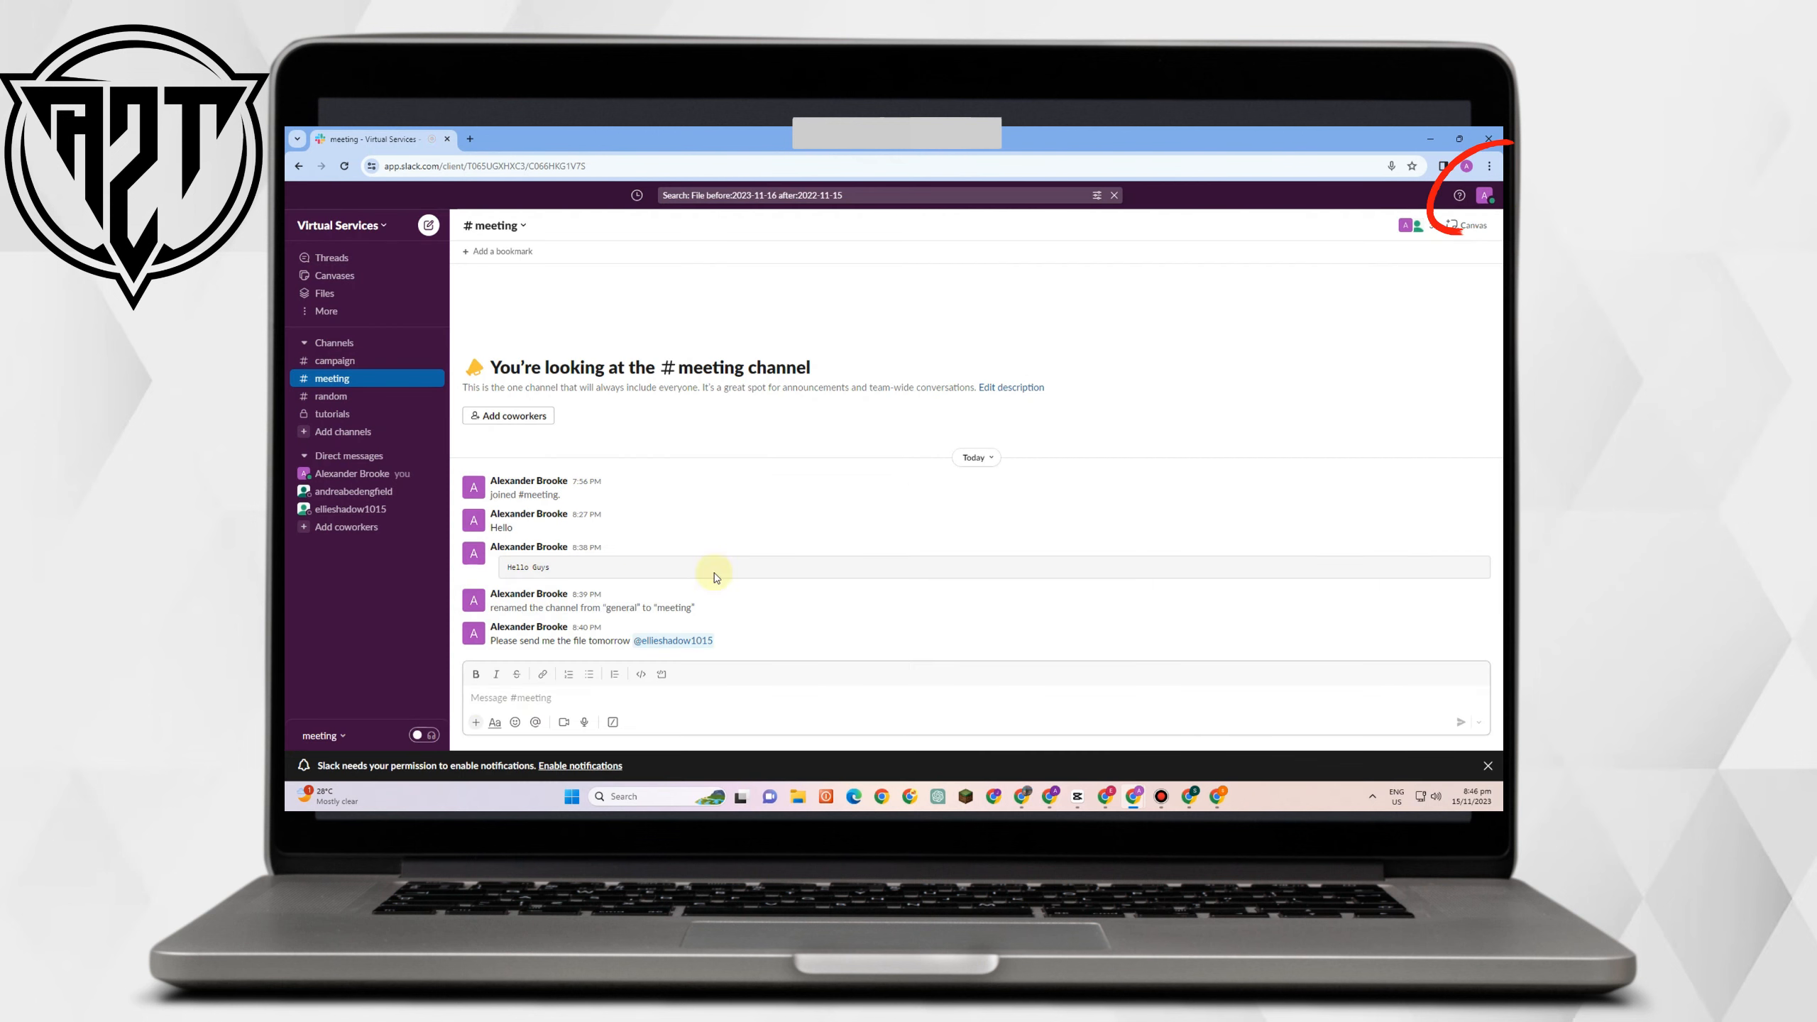
# Open your own profile from the #meeting member list and bring up Set a status.
pyautogui.click(1414, 226)
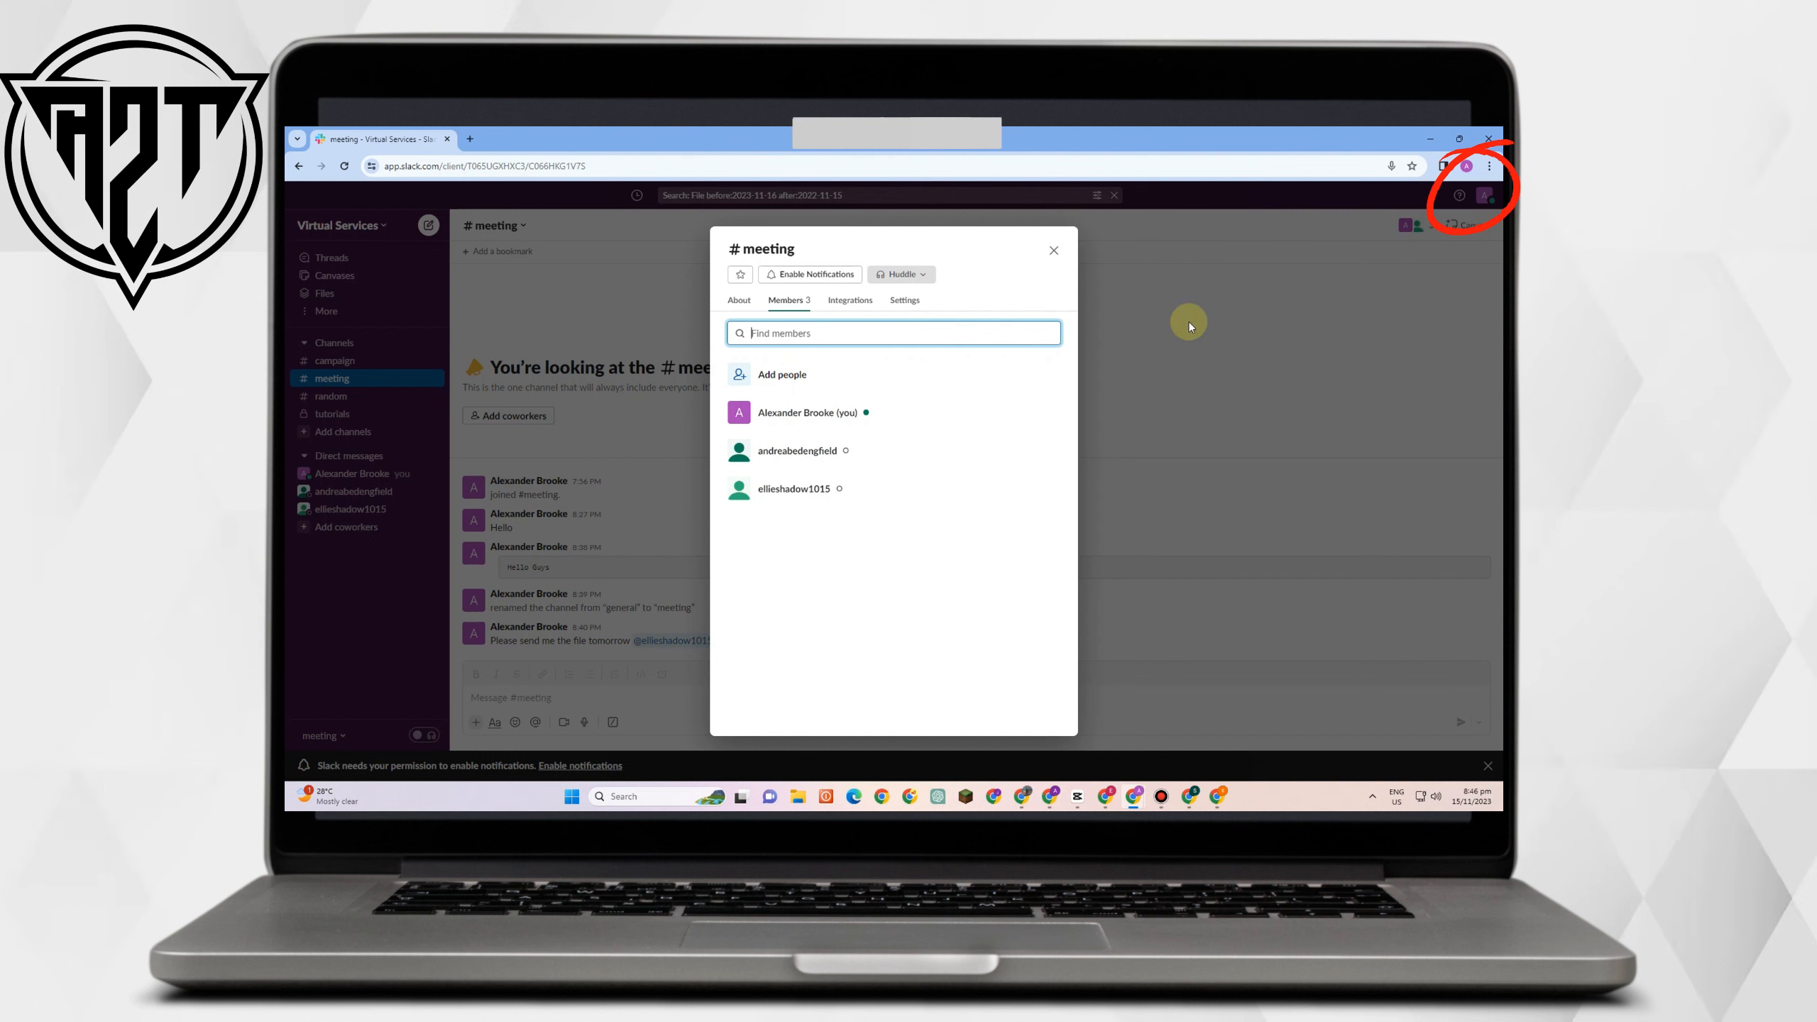
pyautogui.click(851, 418)
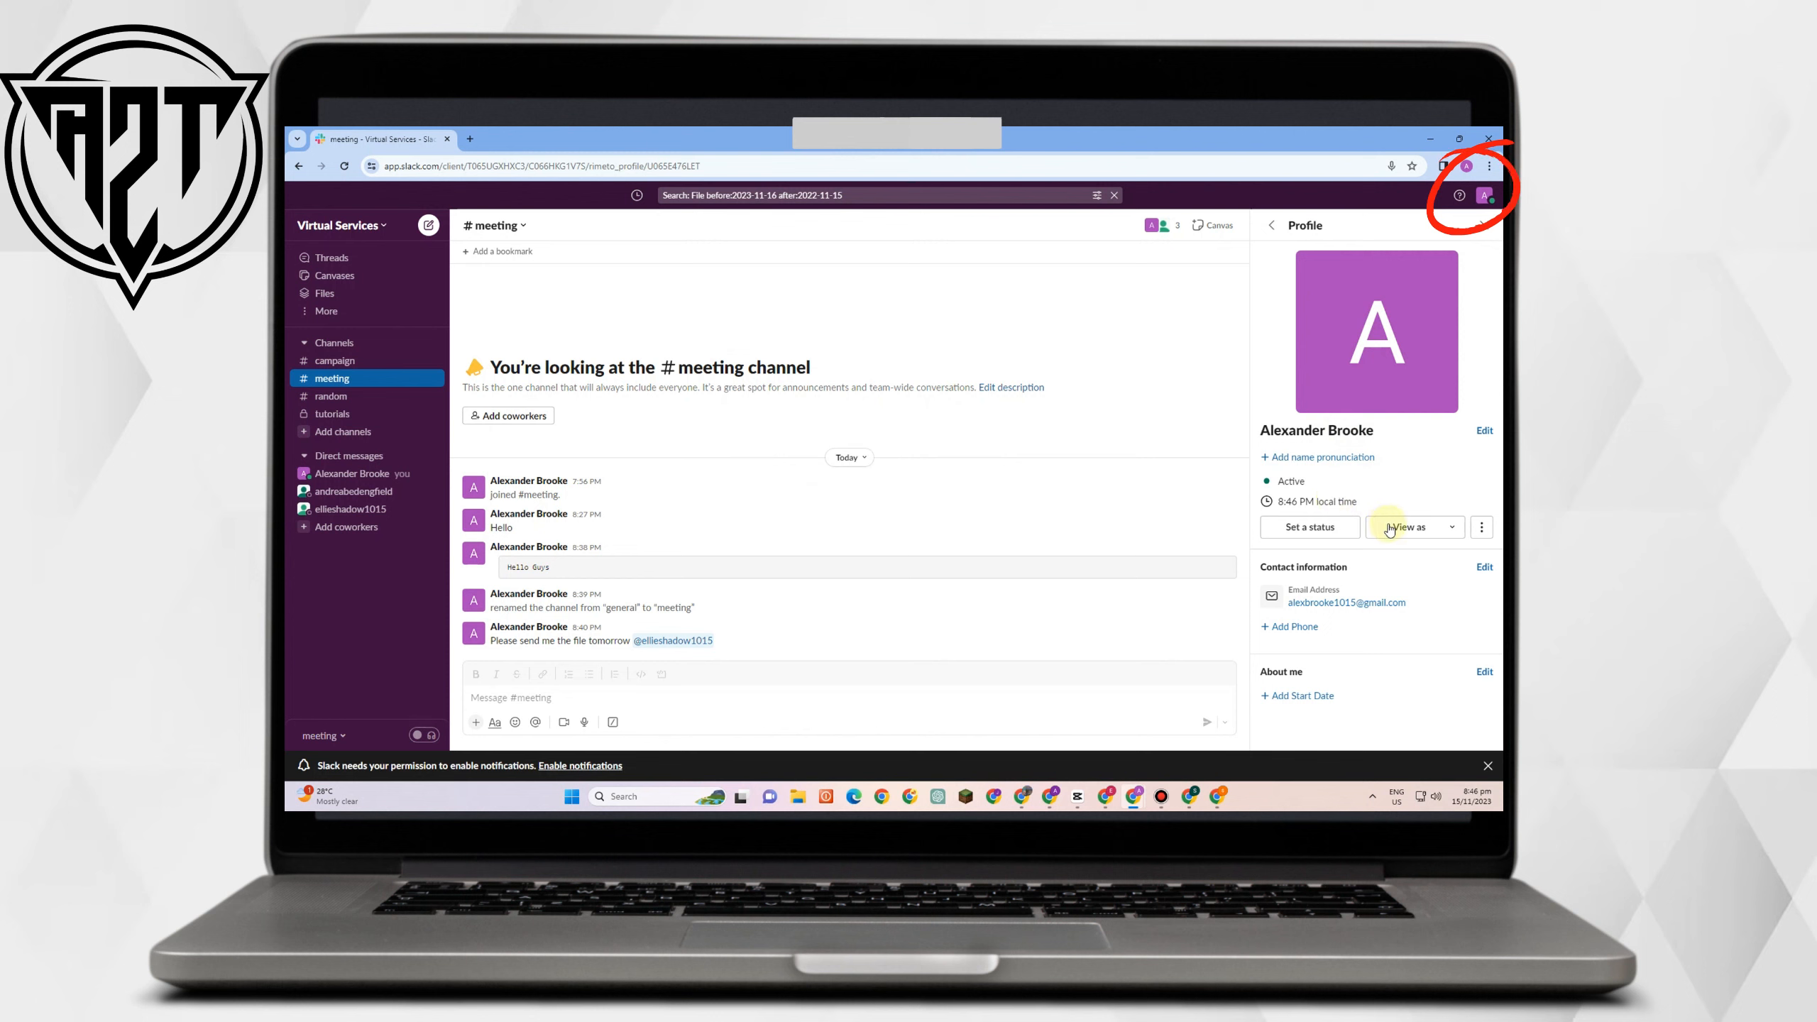
pyautogui.click(1426, 528)
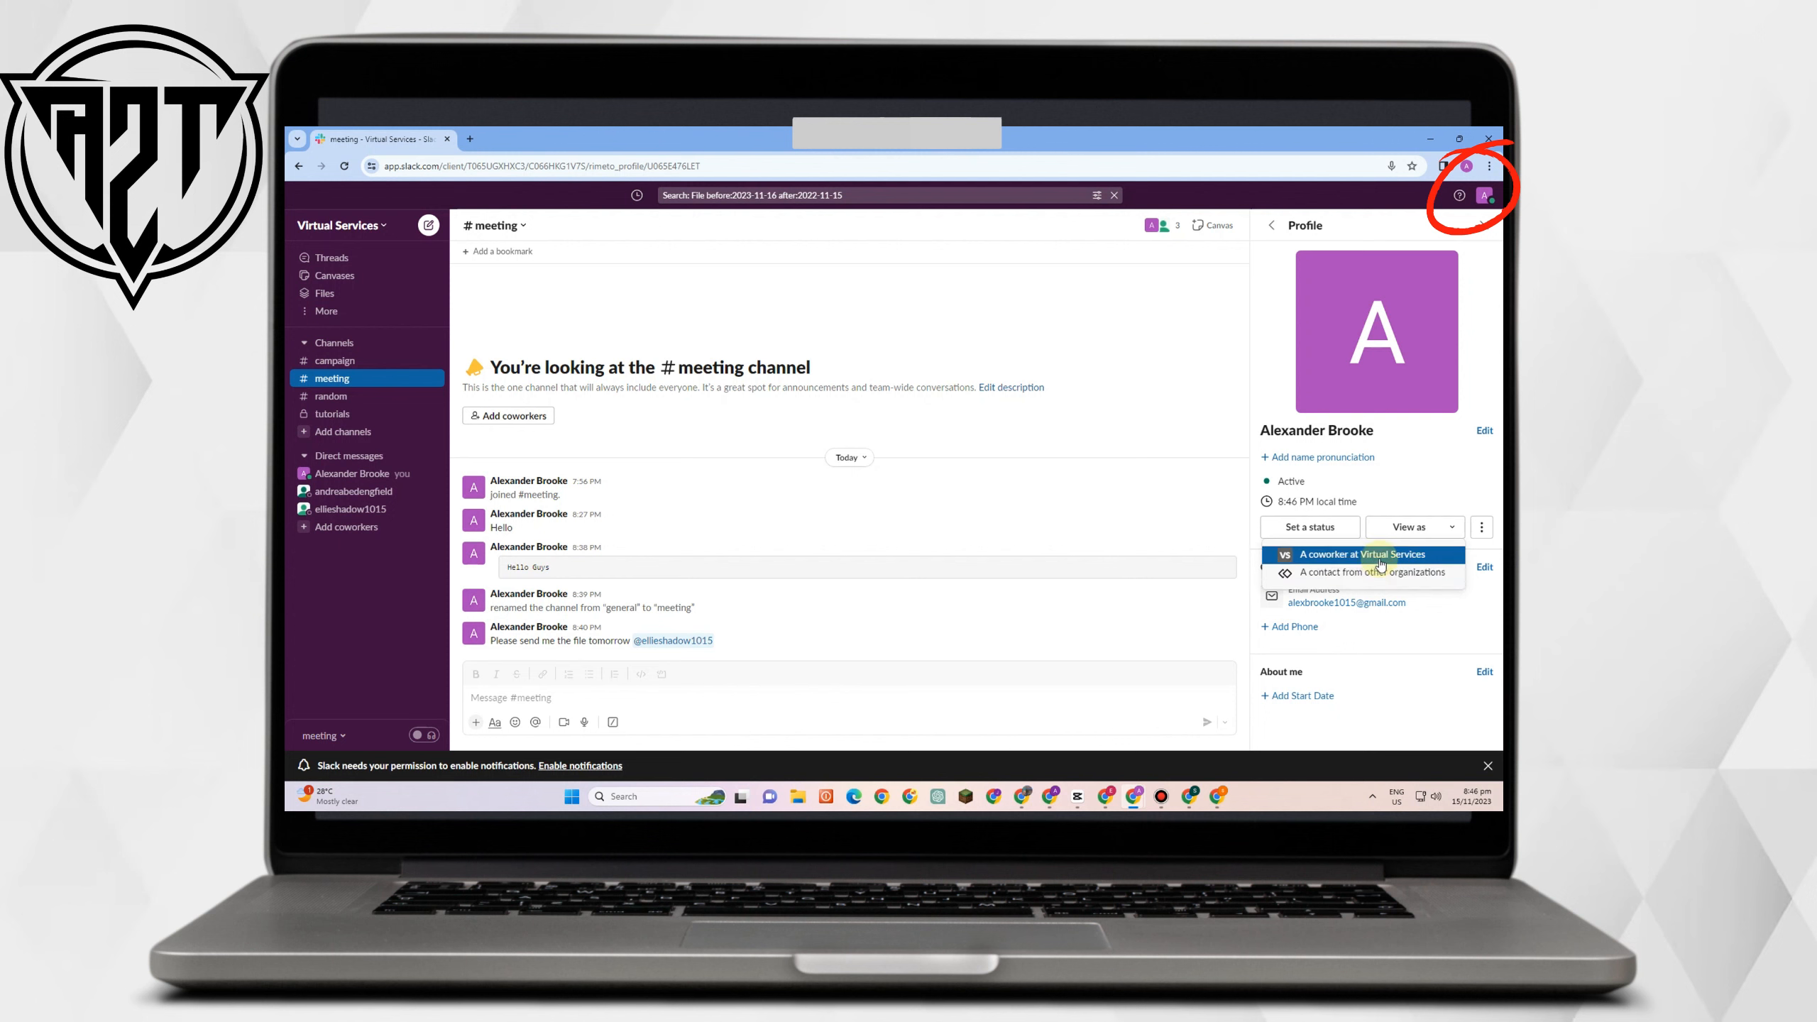
pyautogui.click(1328, 526)
pyautogui.click(1327, 527)
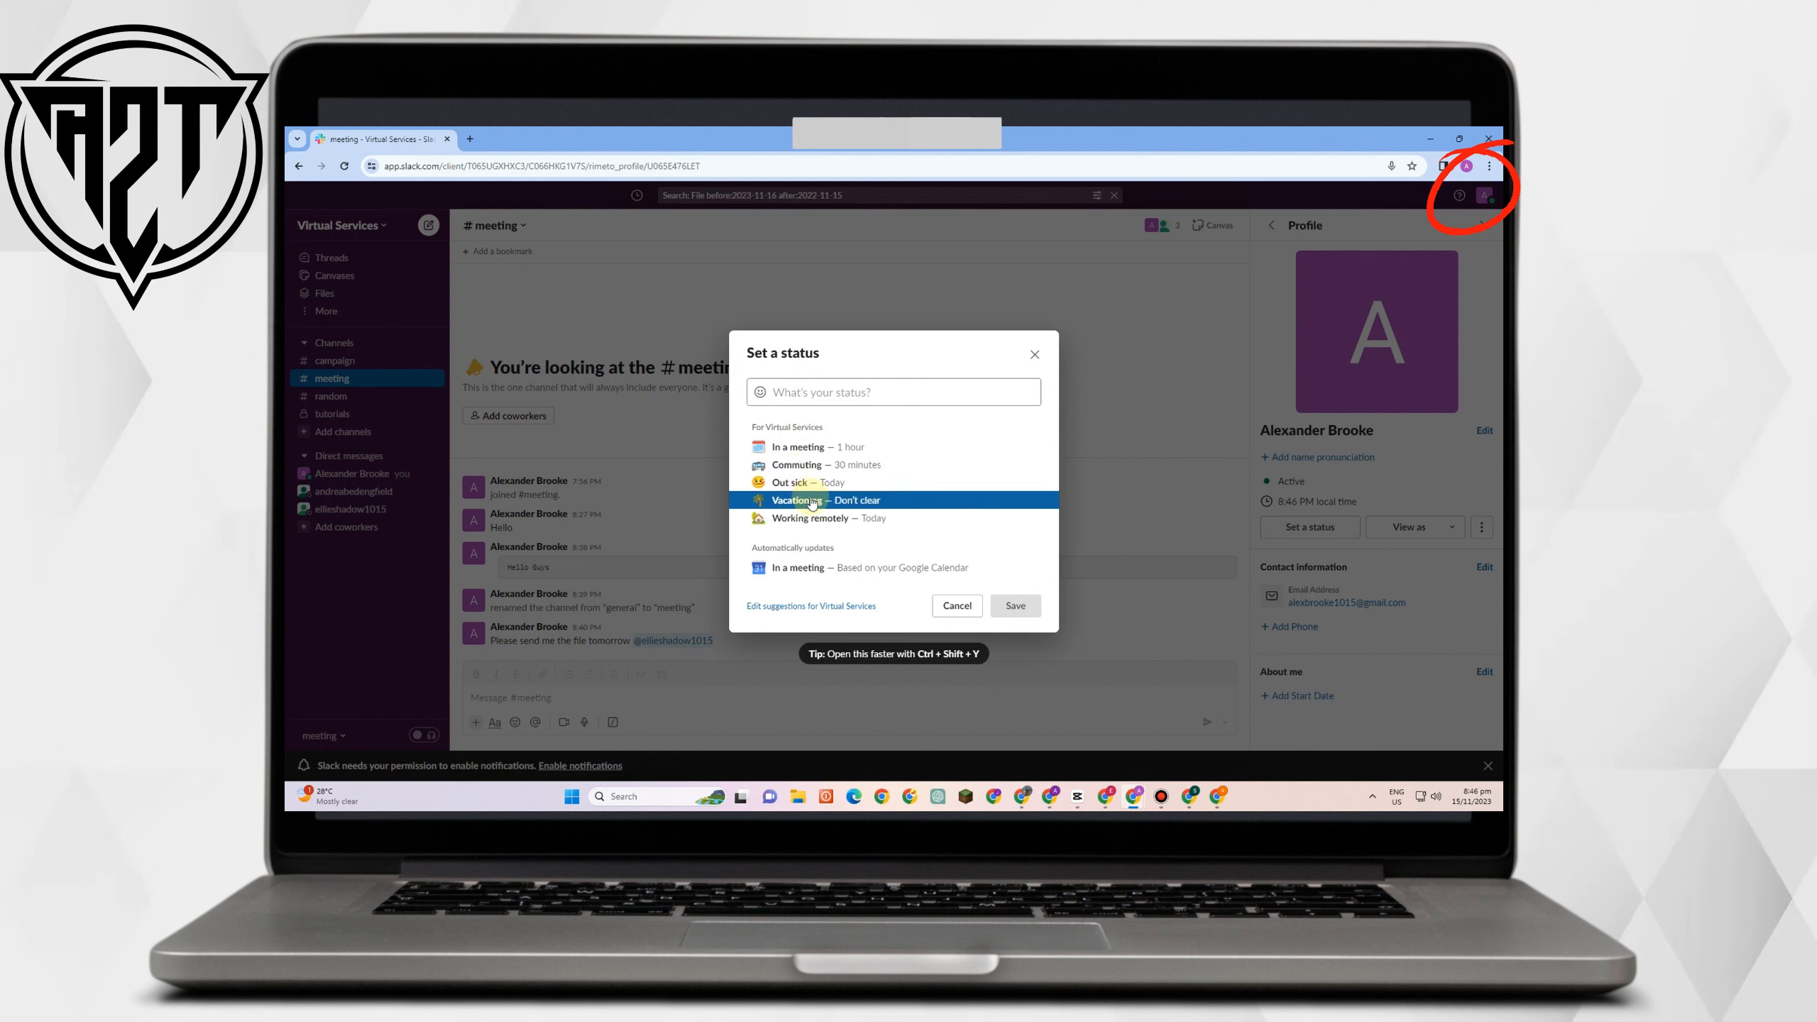
# Save the 'In a meeting' status with Remove status after set to Today.
pyautogui.click(840, 447)
pyautogui.click(873, 493)
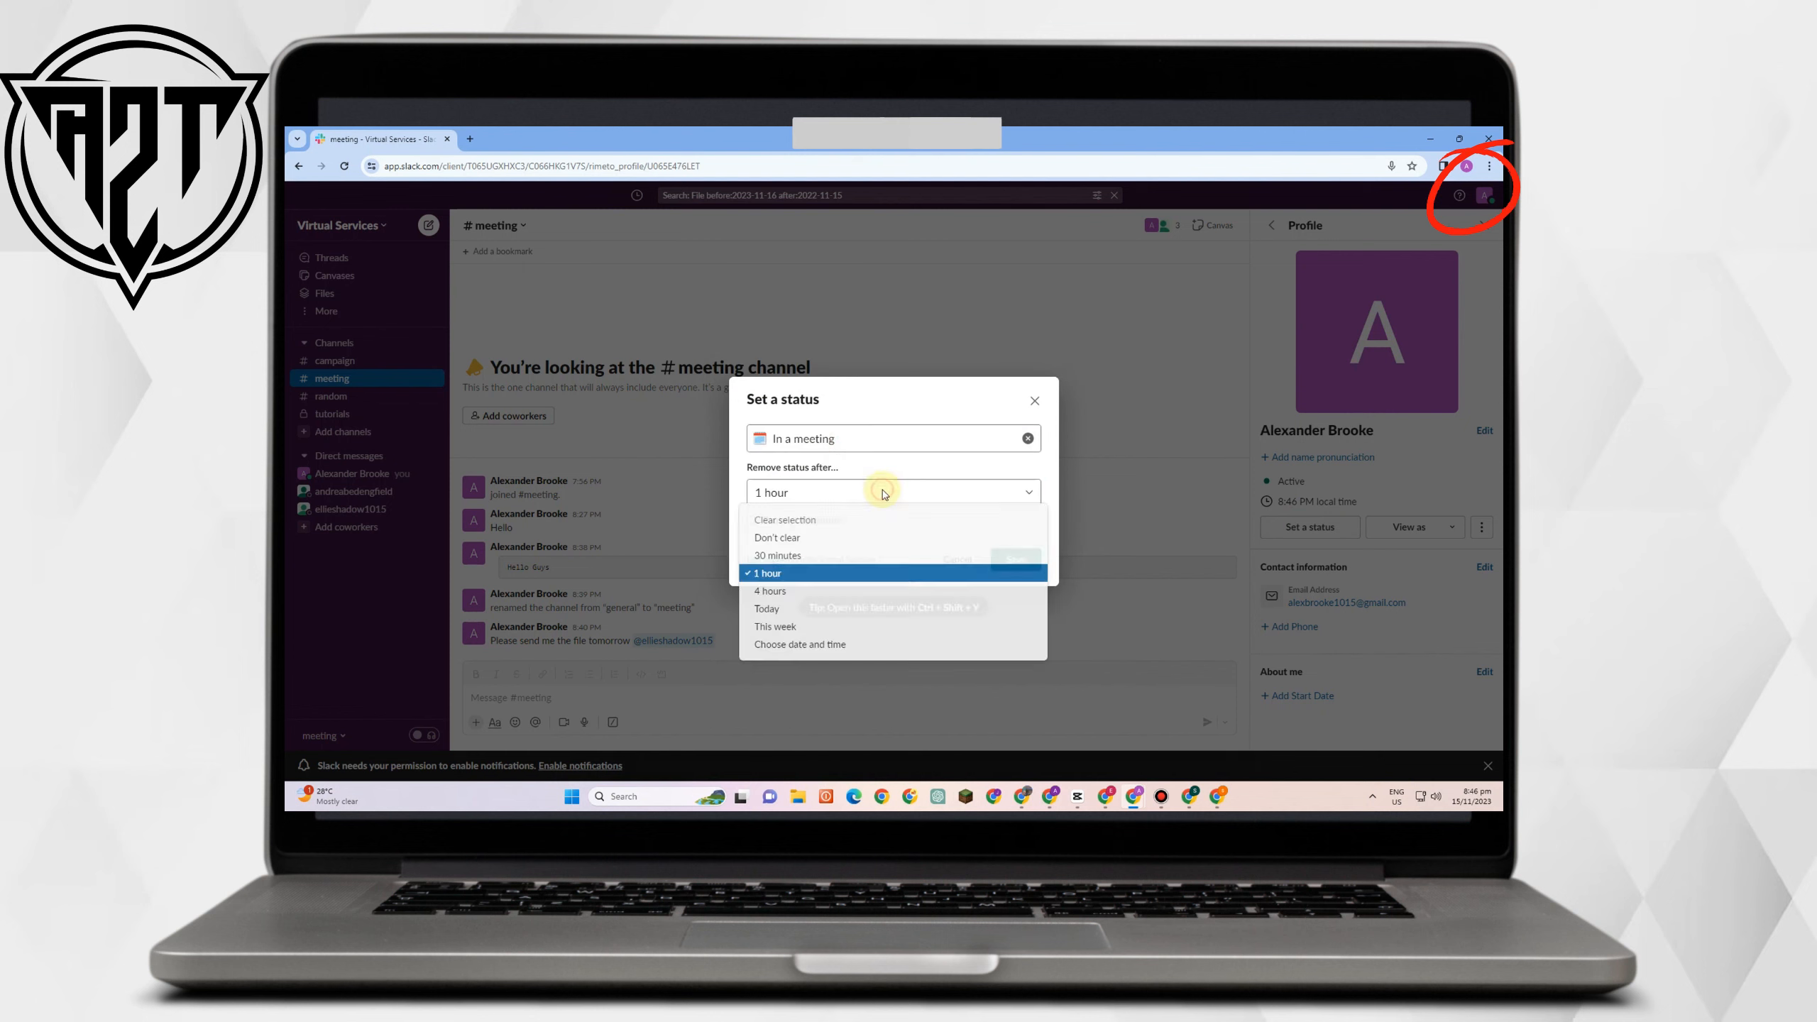
pyautogui.click(828, 613)
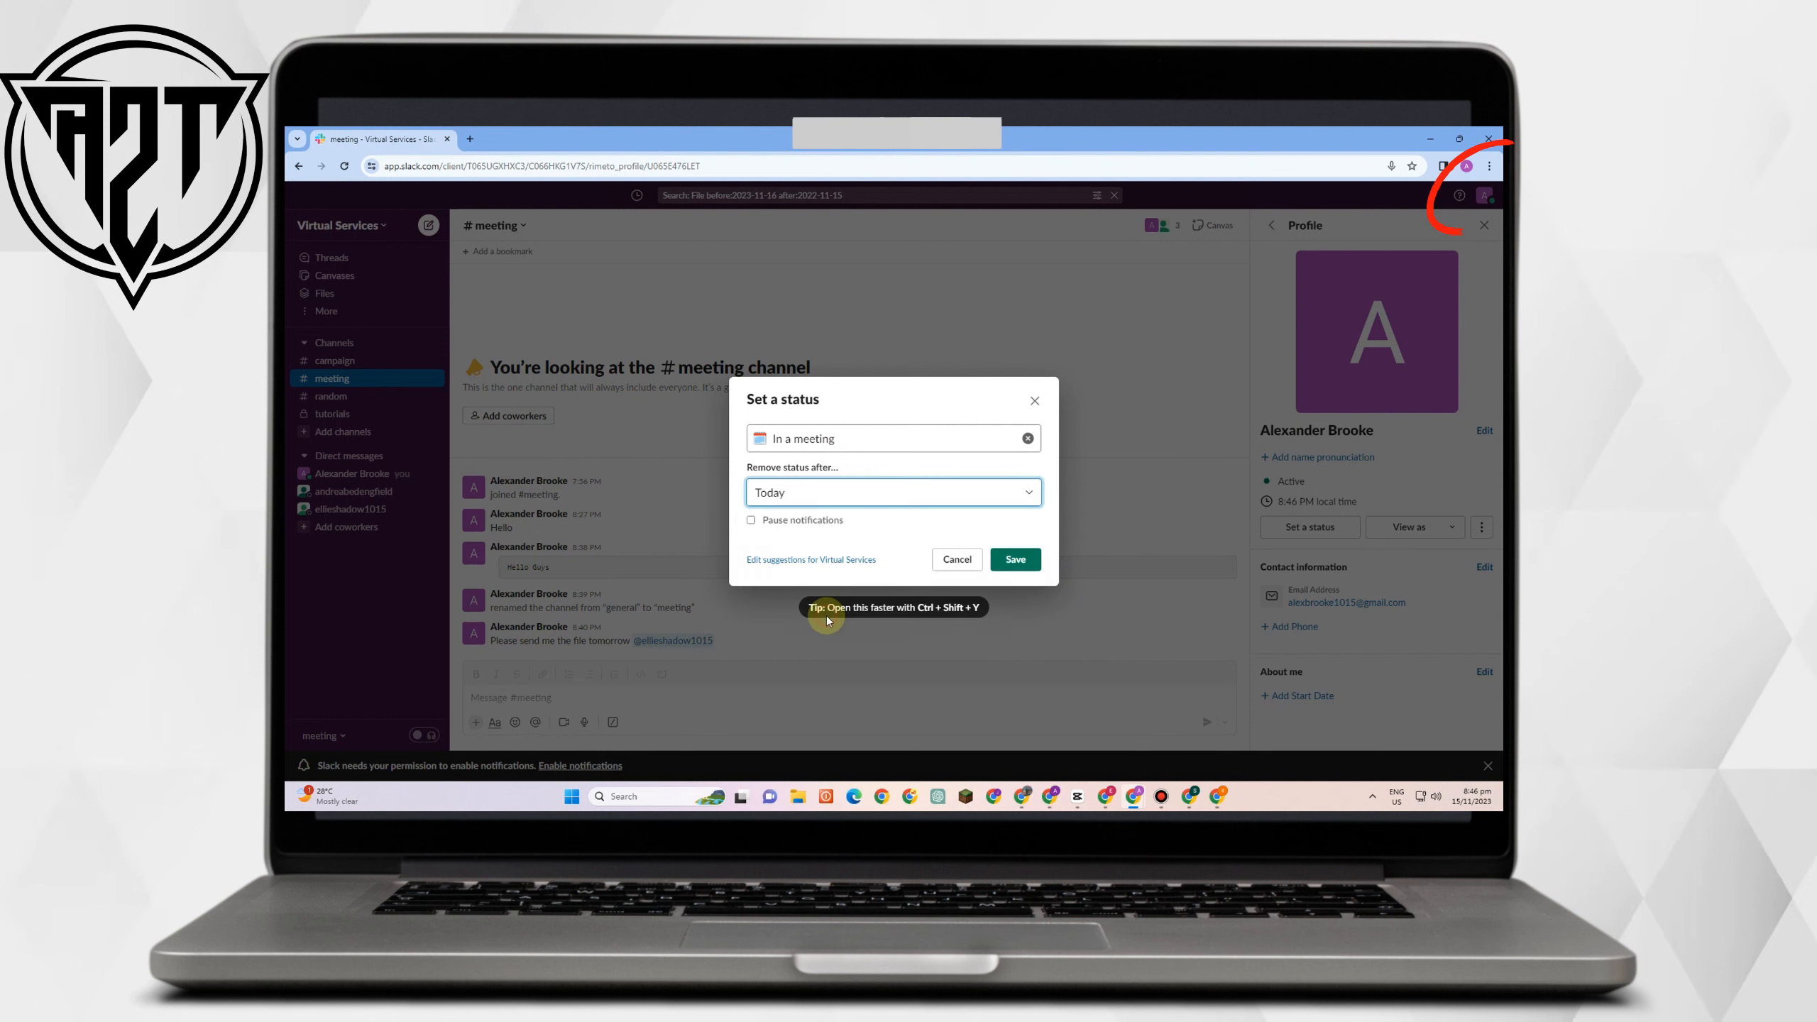
pyautogui.click(1016, 559)
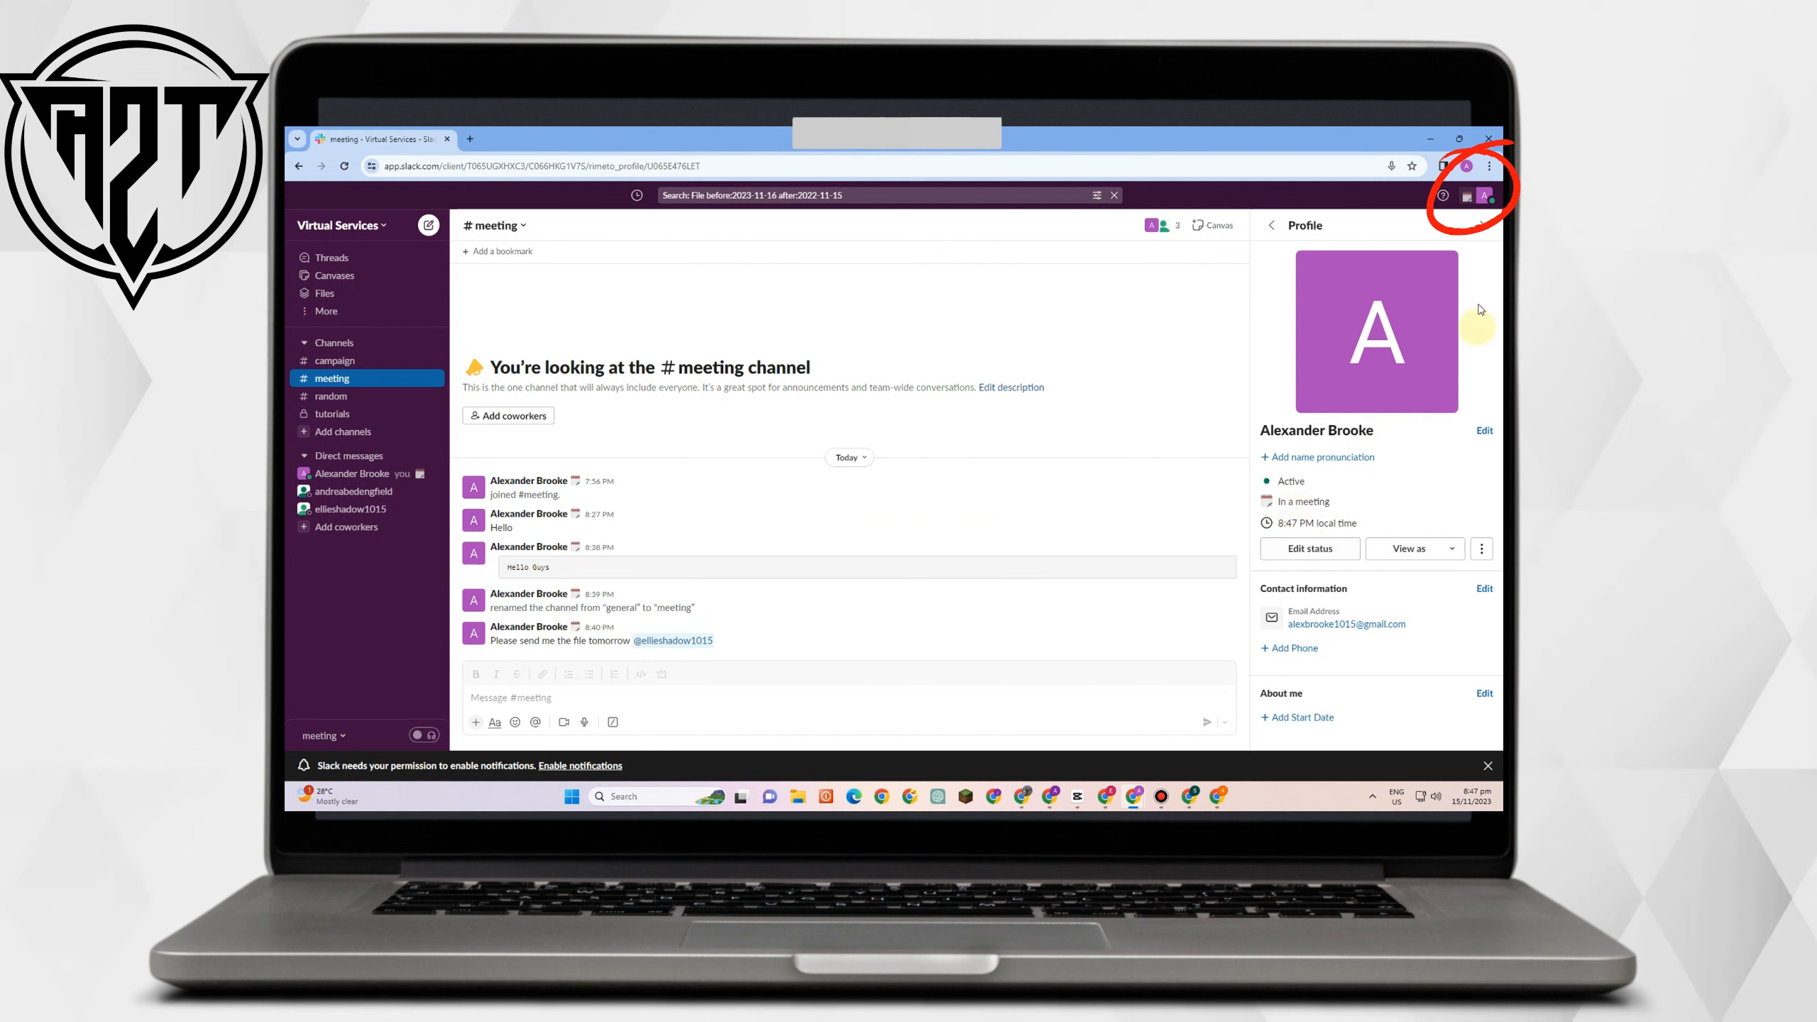
pyautogui.click(1488, 196)
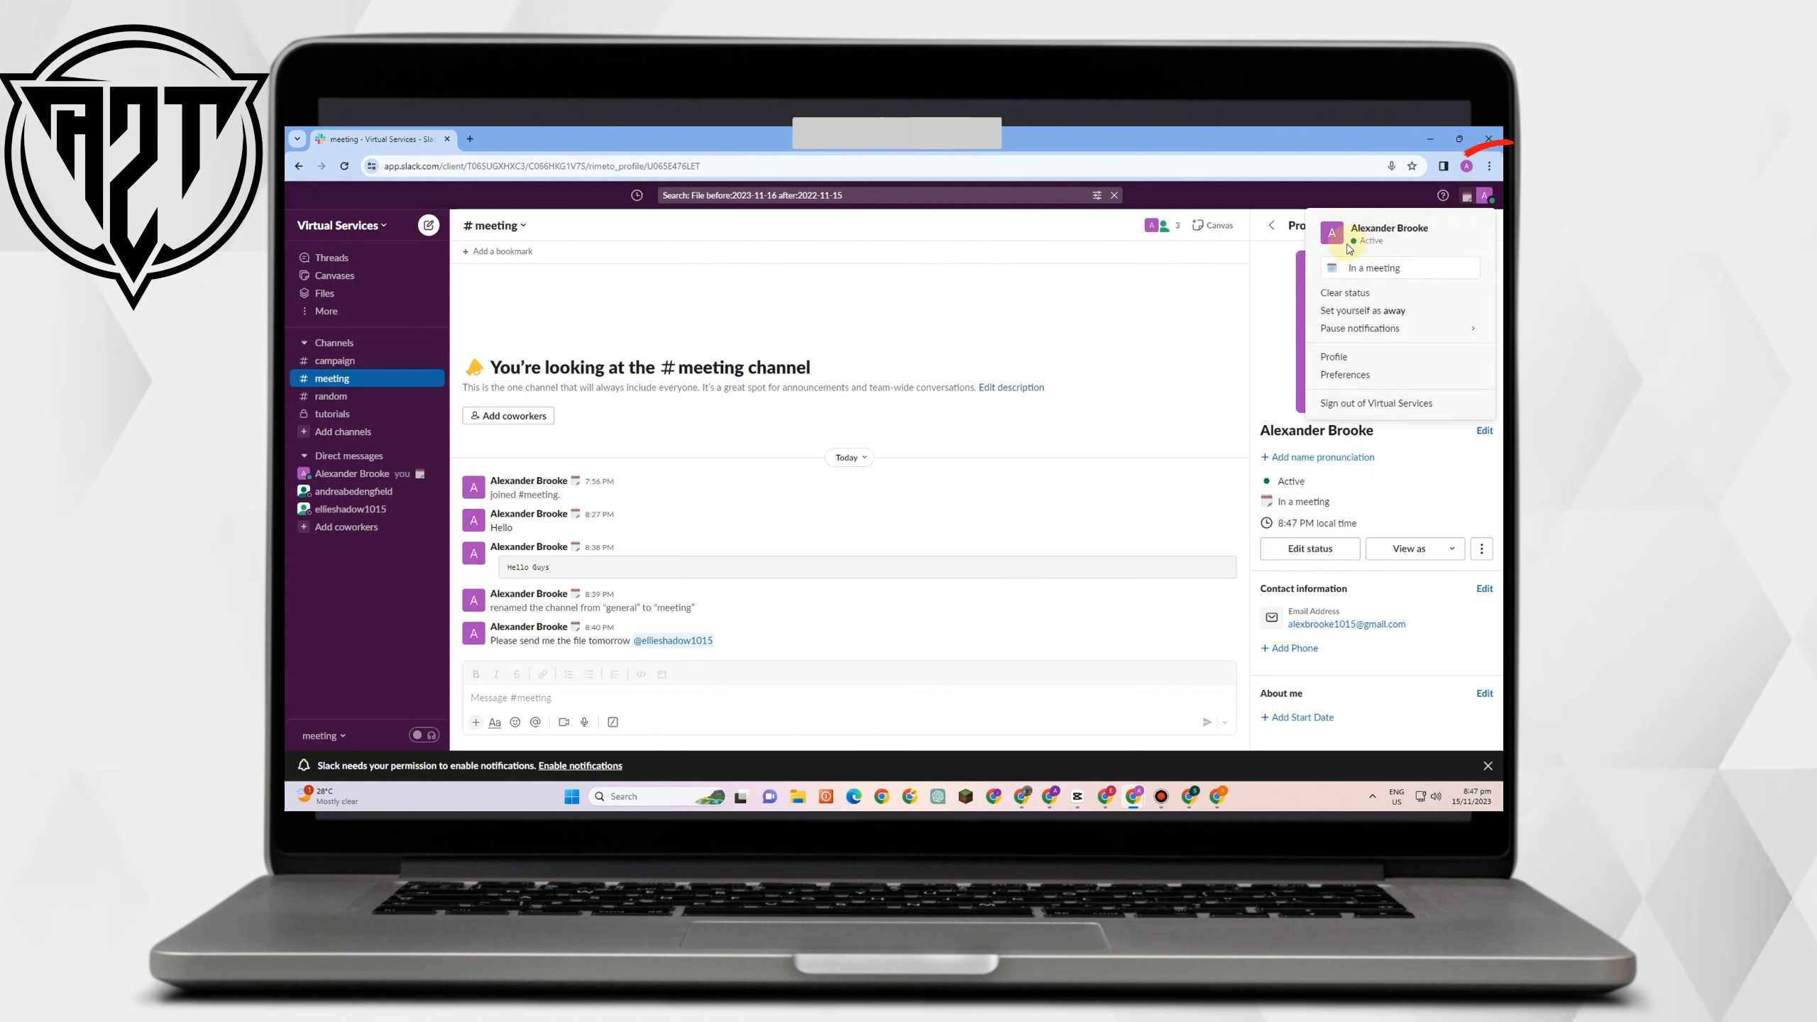
# Set yourself as away from the account menu, then view your Profile.
pyautogui.click(1359, 318)
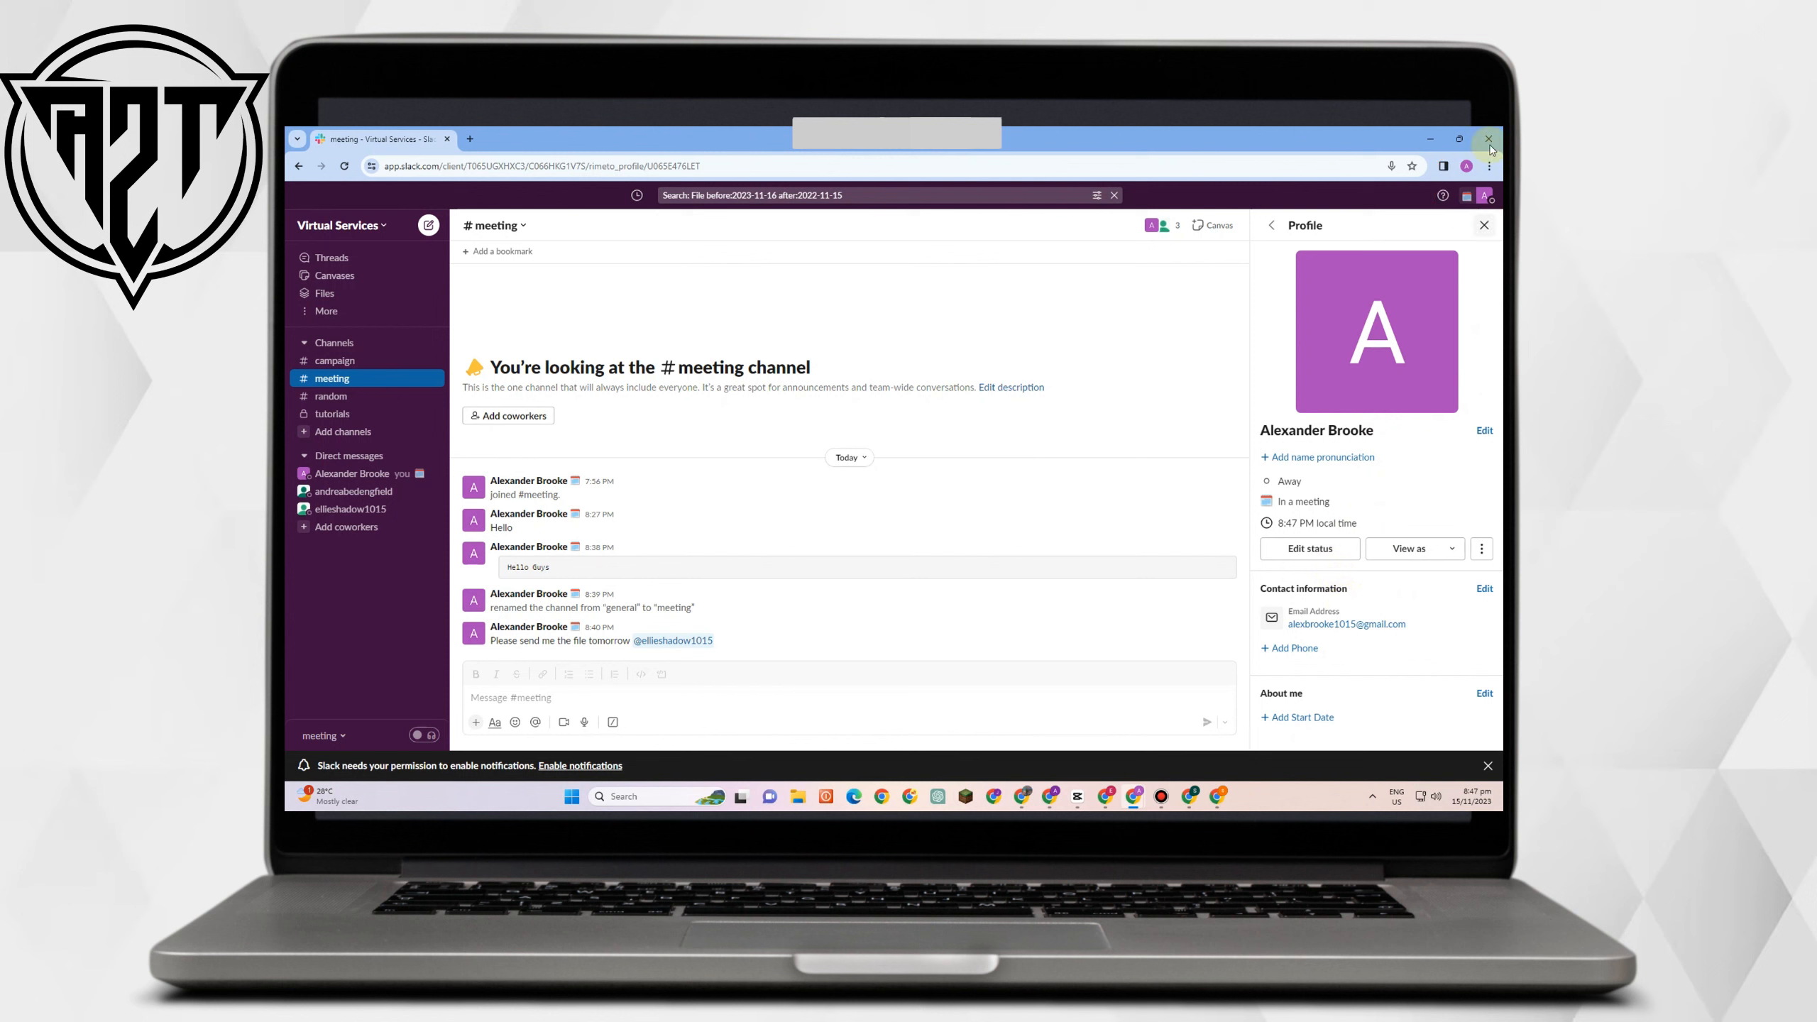
pyautogui.click(1486, 201)
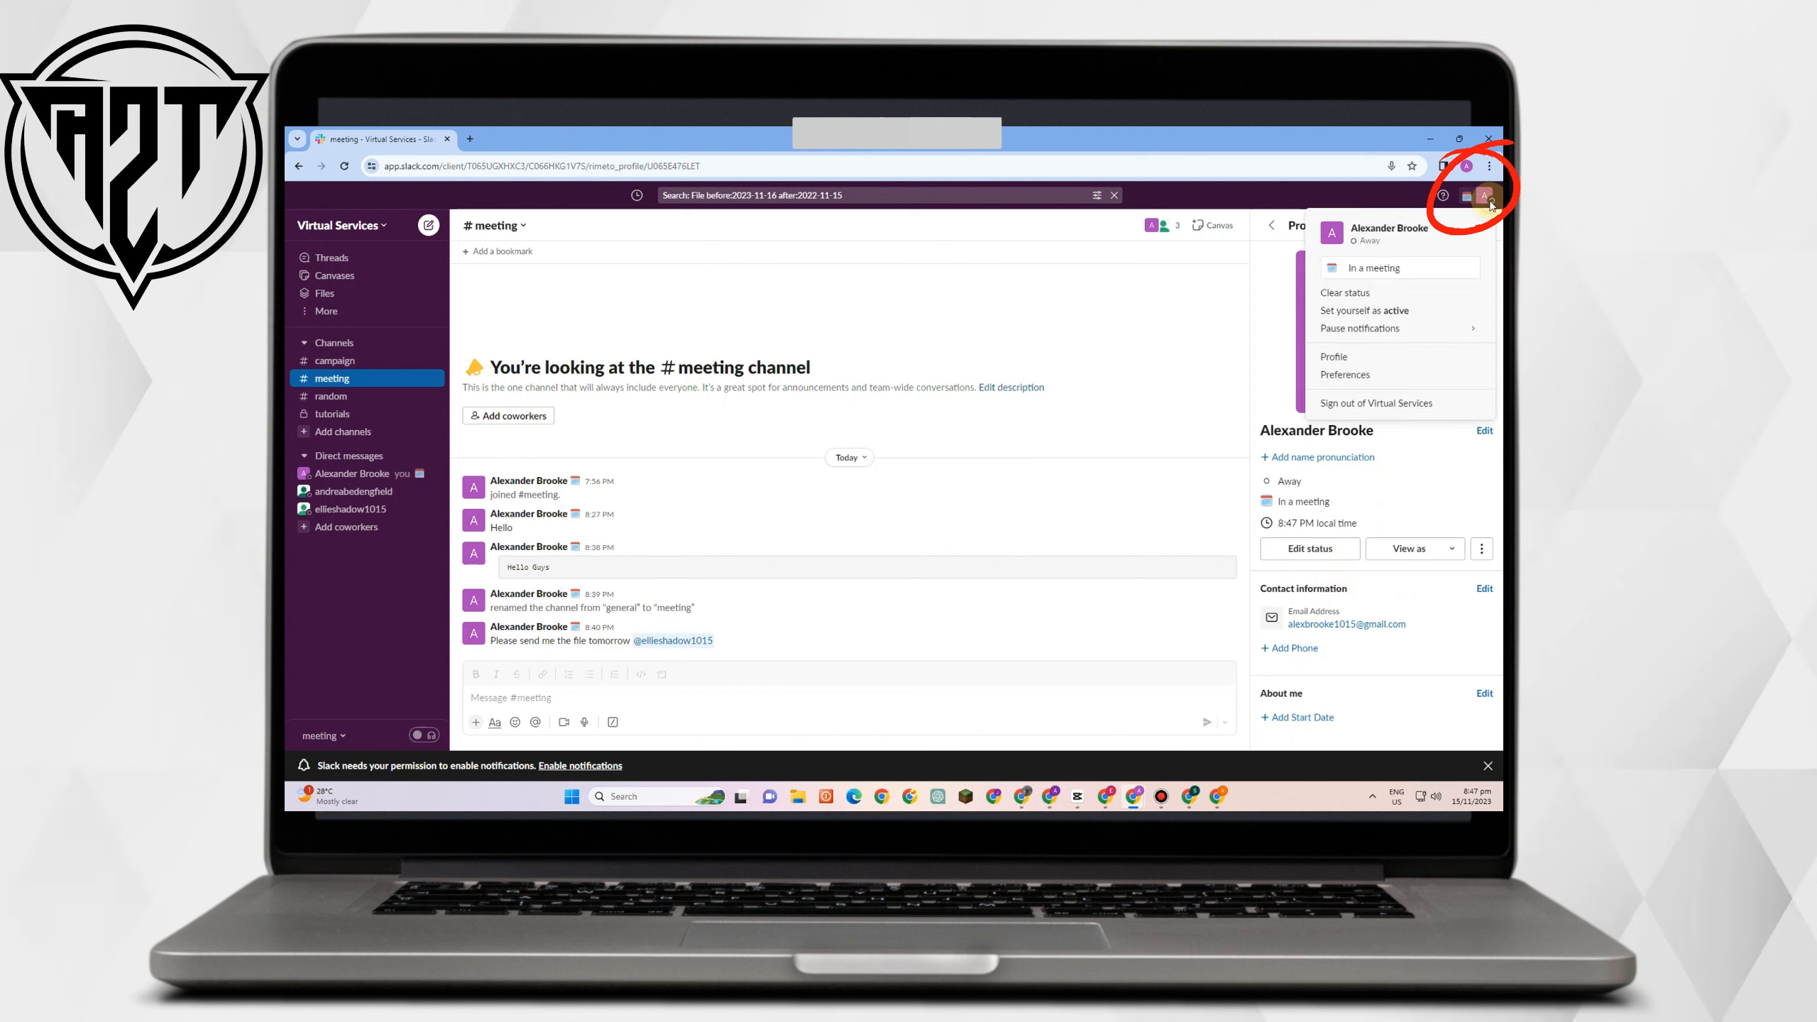
pyautogui.click(1362, 361)
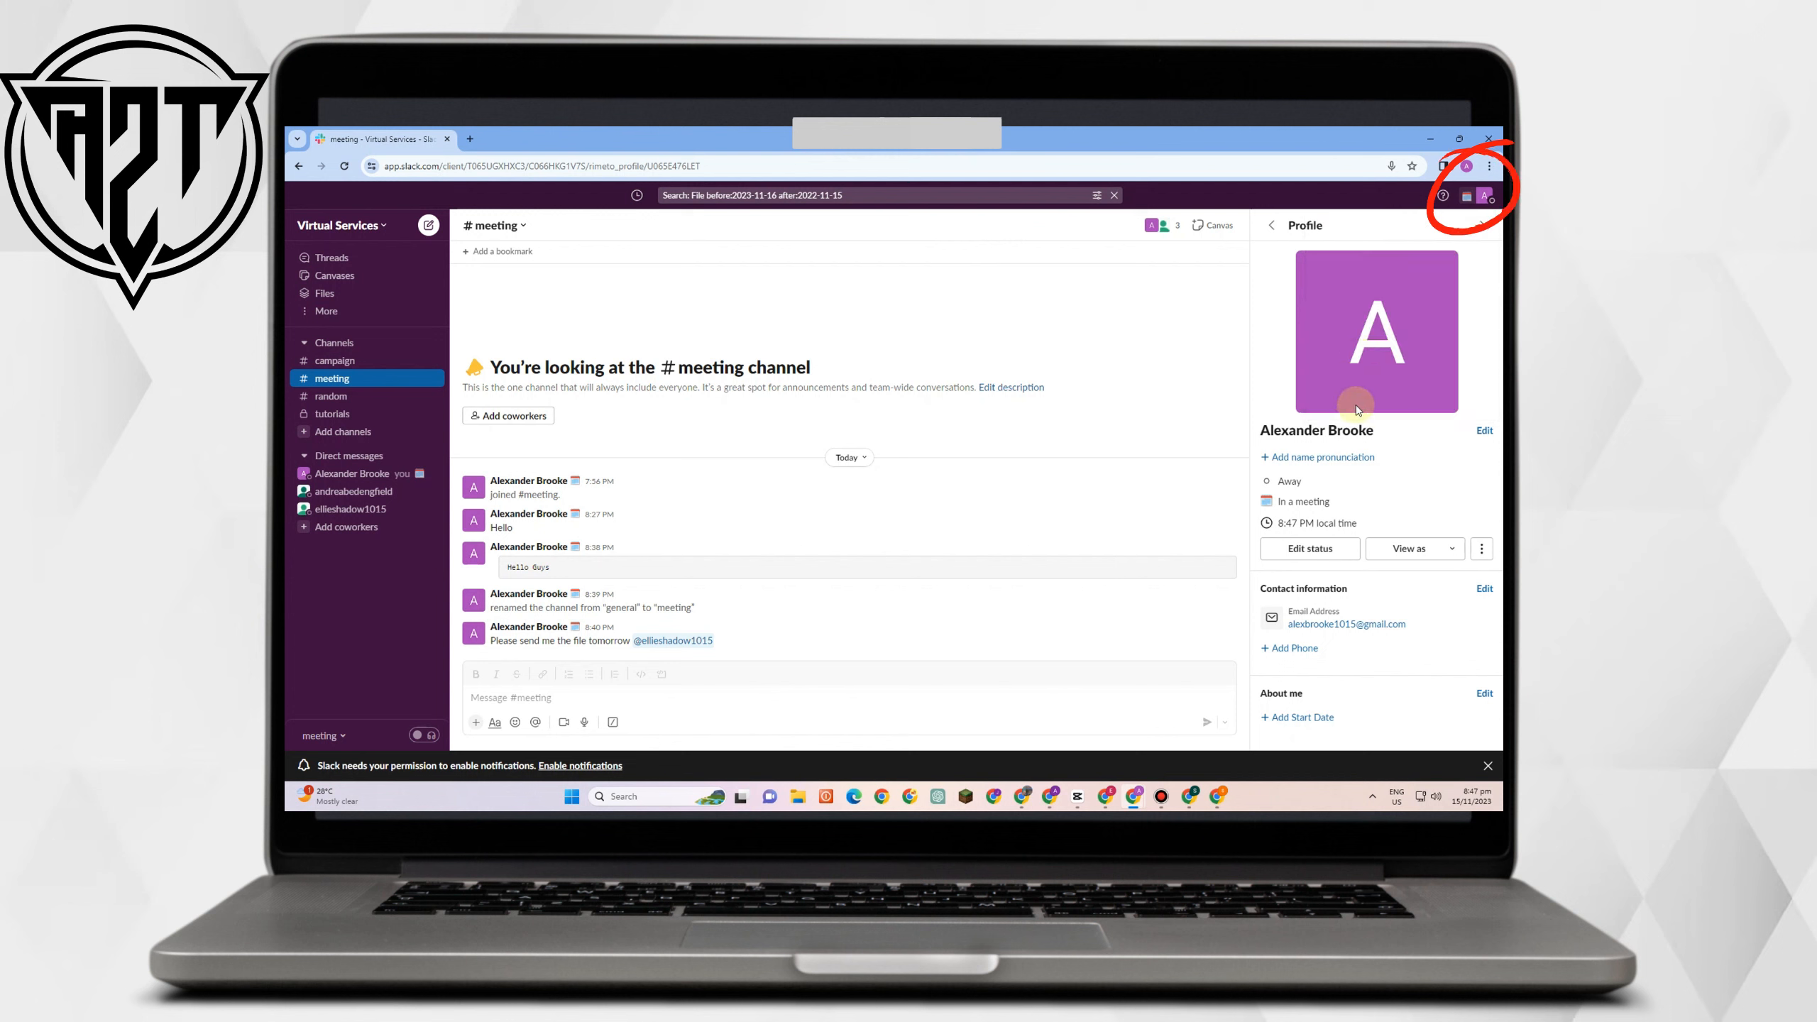